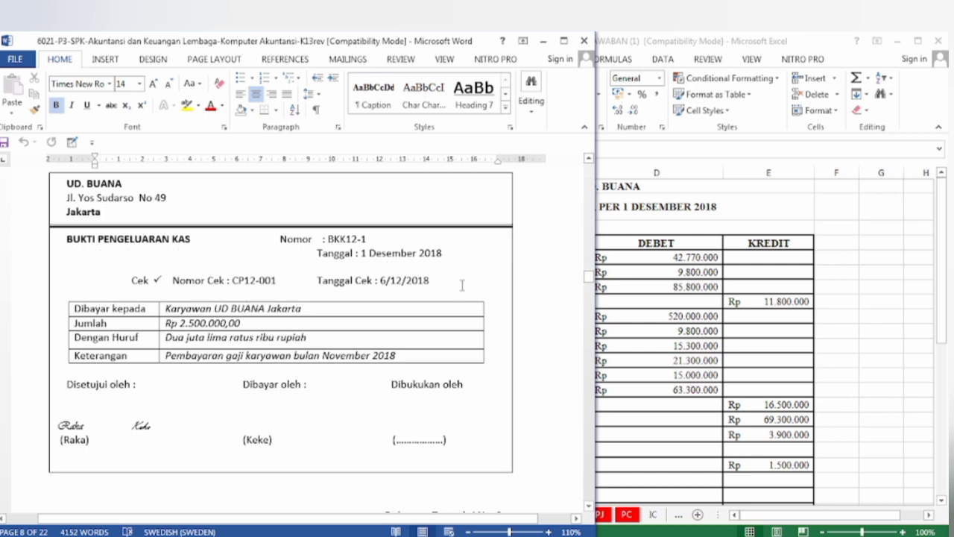
Step: On the cash payment journal sheet CPJ in Excel, set the hidden day 1 and evidence number BKK 12-1 in row 10 to black font
left_click(711, 298)
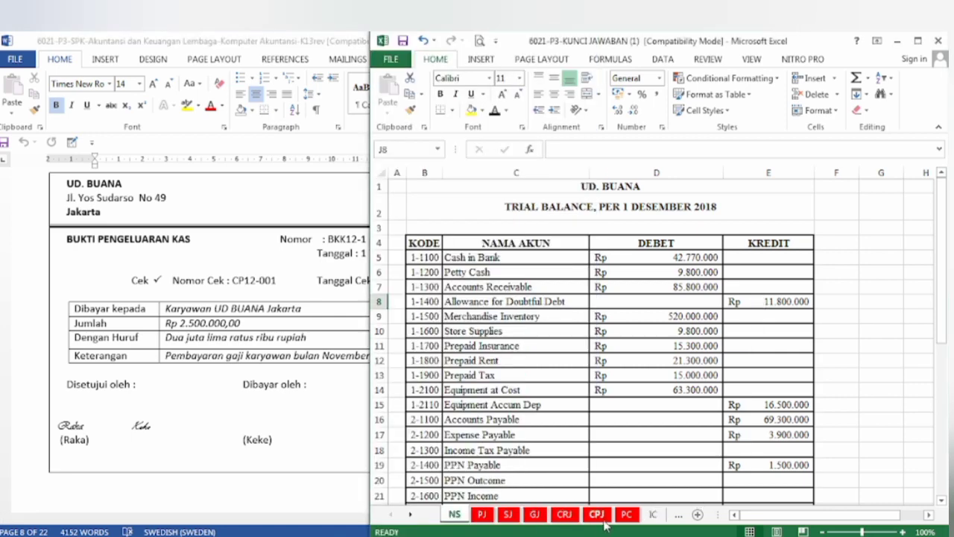
left_click(596, 515)
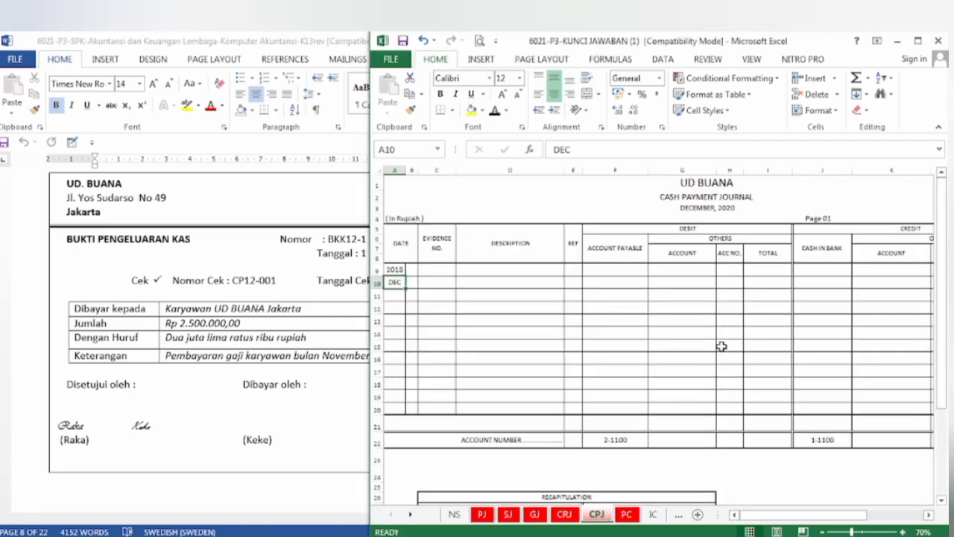
left_click(183, 382)
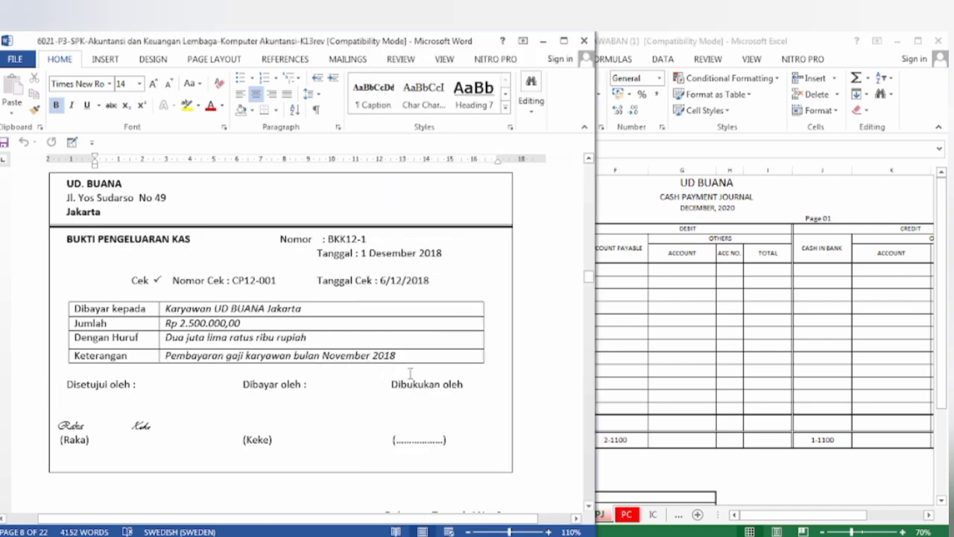
left_click(770, 358)
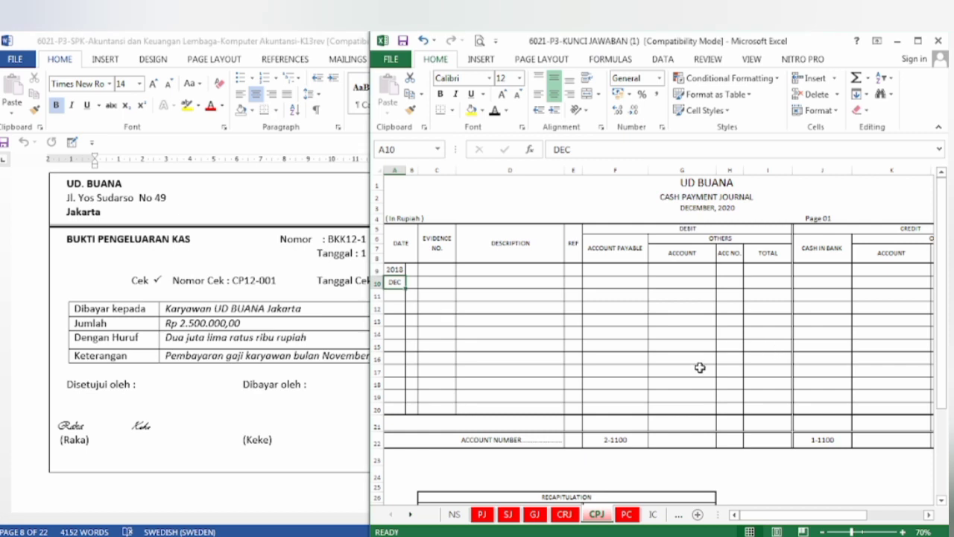
left_click(412, 283)
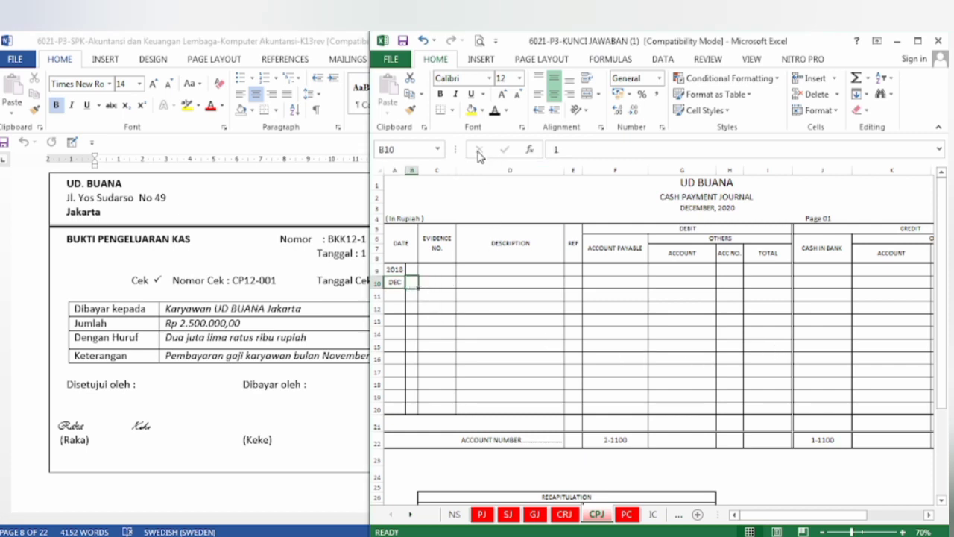
left_click(495, 110)
left_click(436, 281)
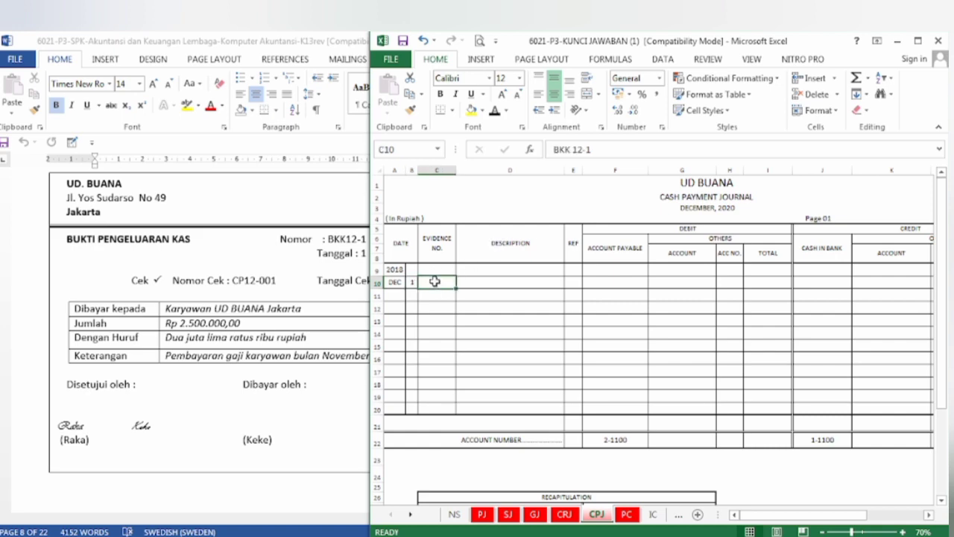
left_click(495, 111)
Step: Check the cash payment voucher in Word, then make the description "Pembayaran Gaji Bln Nopember" in D10 of the Excel journal black
left_click(319, 296)
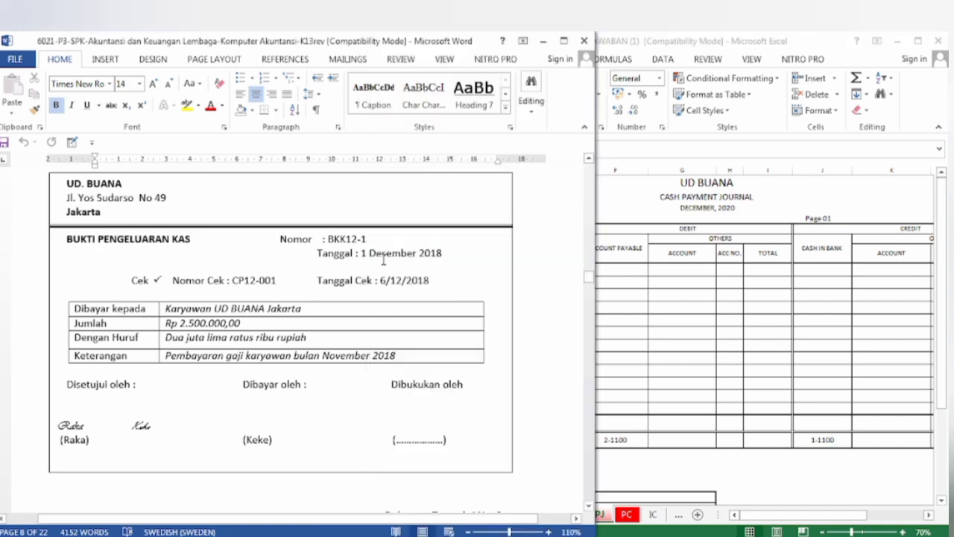
left_click(677, 316)
left_click(466, 283)
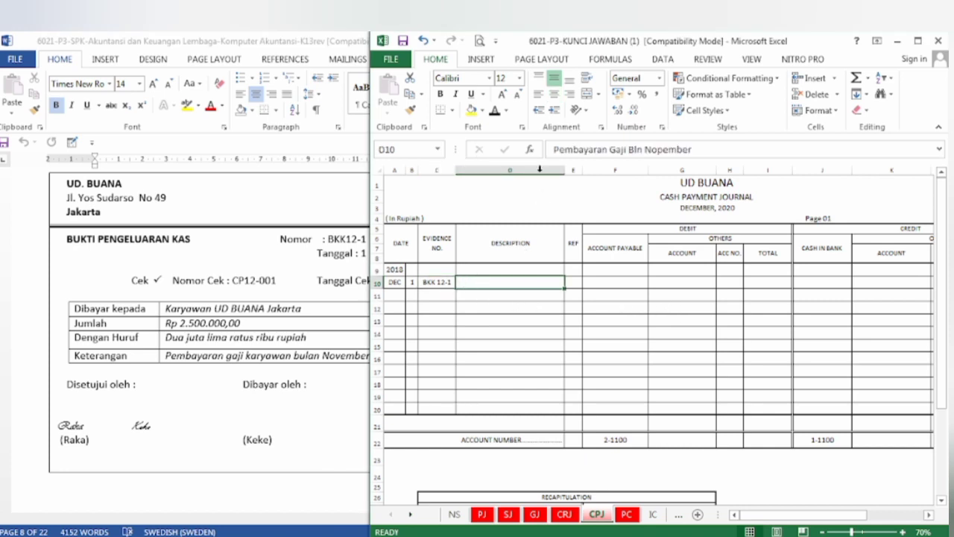
left_click(494, 110)
Step: Reveal the Expense Payable debit entry in G10:I10 and the 2,500,000 cash in bank credit in J10 with black font
left_click(296, 380)
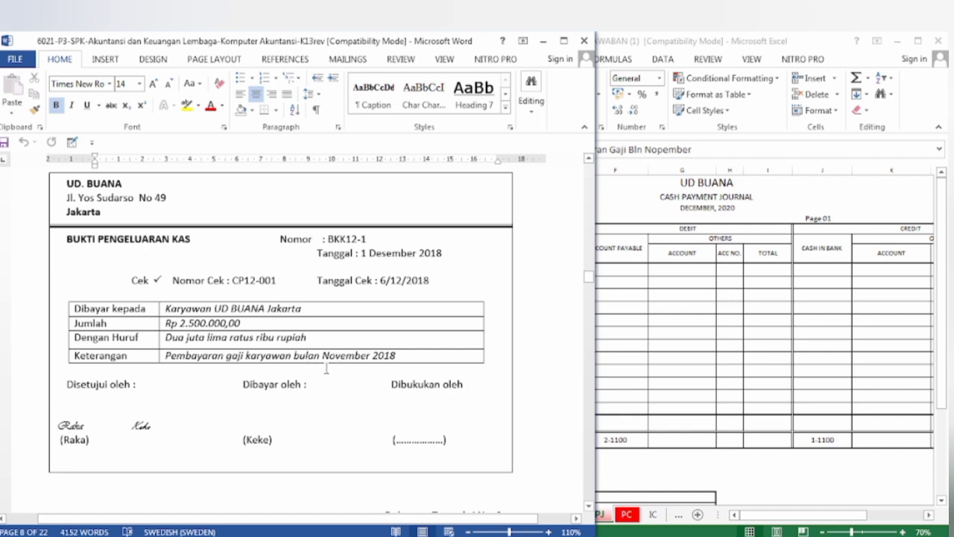
left_click(683, 351)
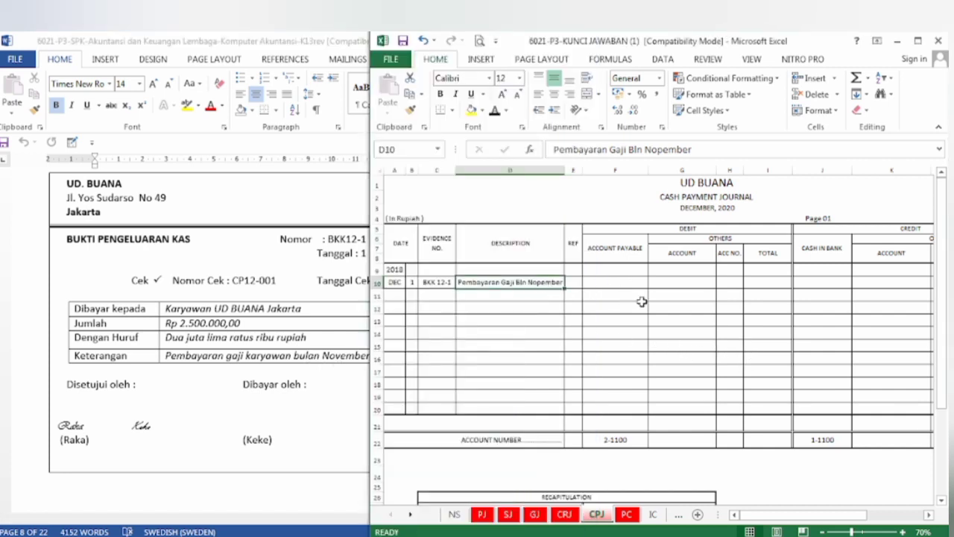
left_click(684, 283)
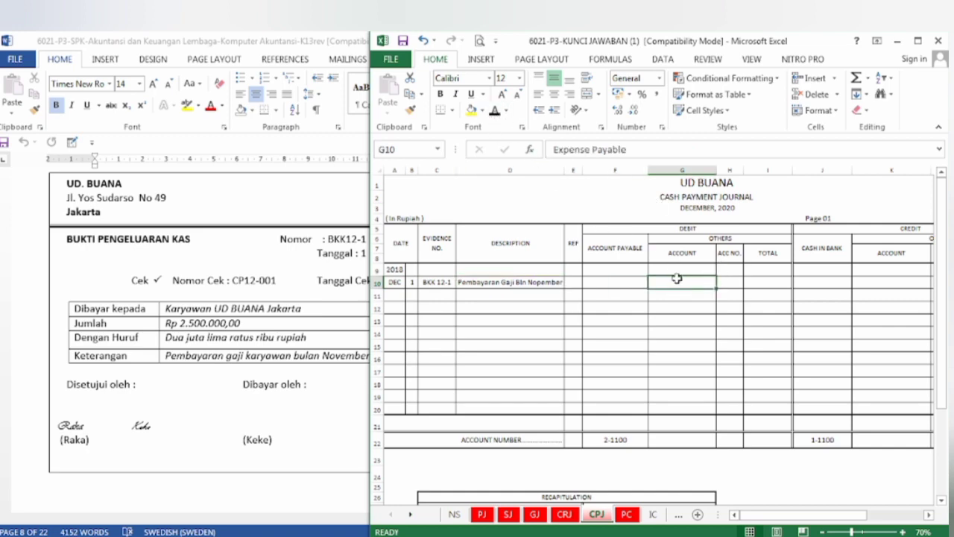
left_click_drag(679, 283, 774, 286)
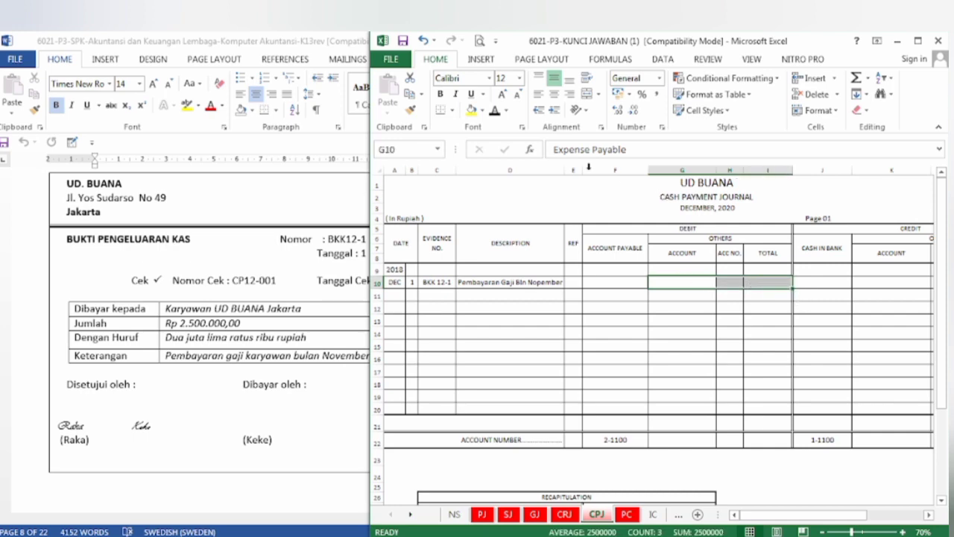
left_click(494, 111)
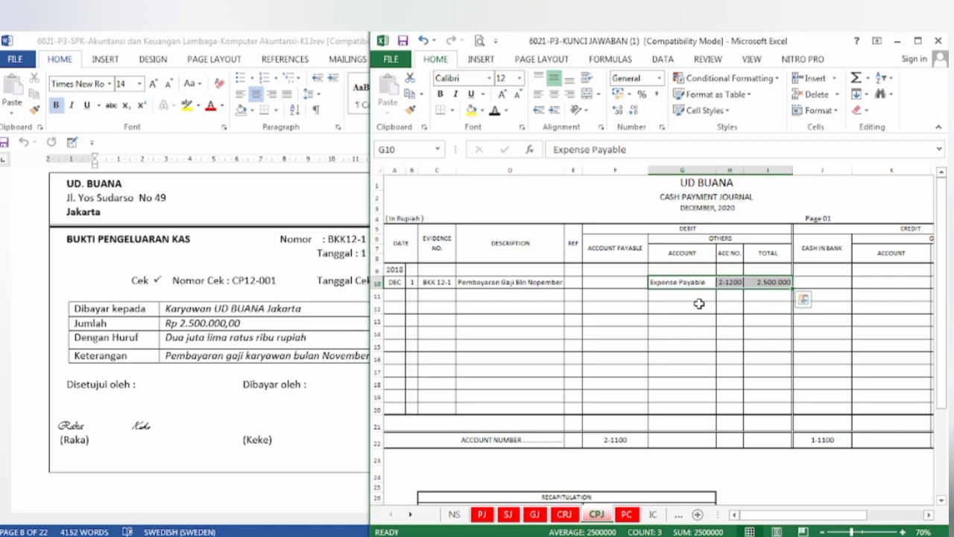
left_click(839, 285)
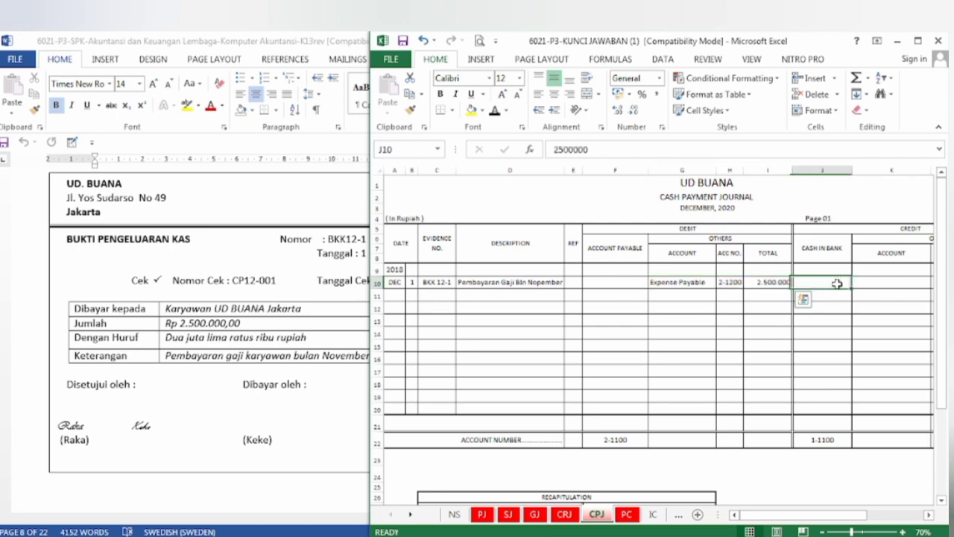
left_click(494, 110)
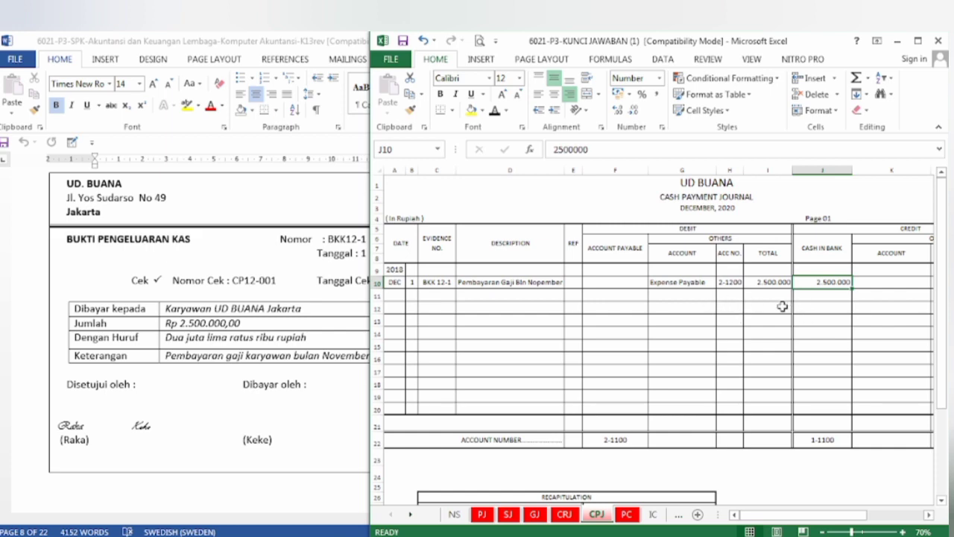
Step: Bring up Dokumen Transaksi No. 2 in Word and open the petty cash journal sheet PC in Excel
left_click(315, 403)
scroll(315, 403, "down", 5)
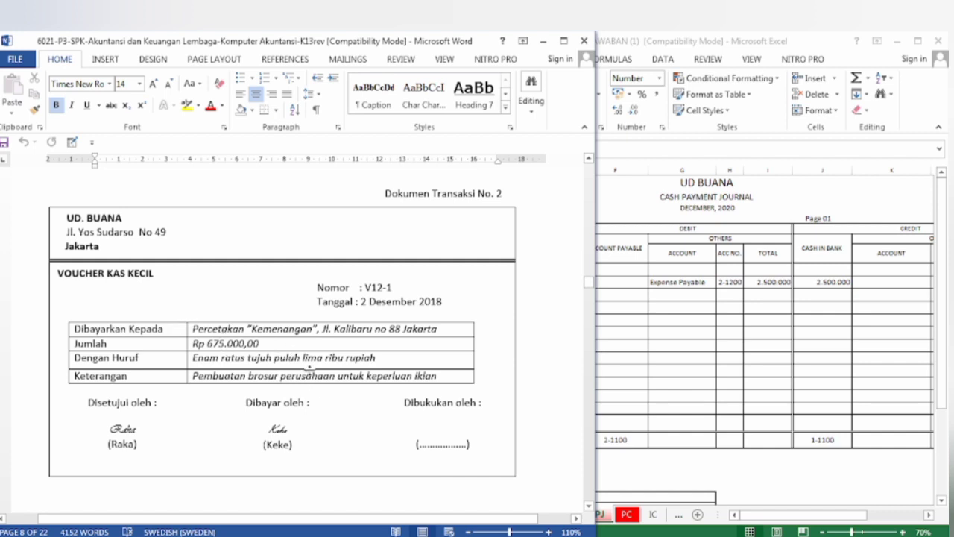
left_click(825, 395)
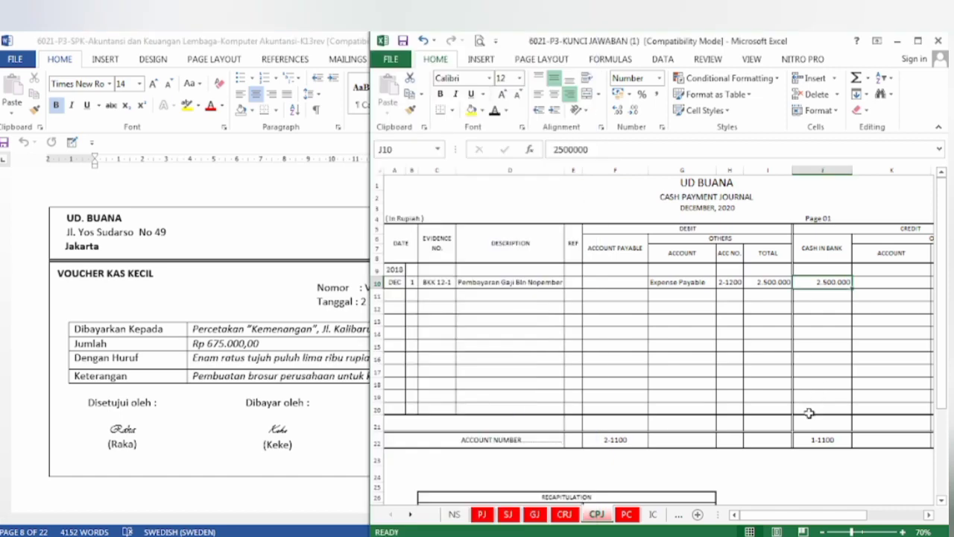
left_click(628, 515)
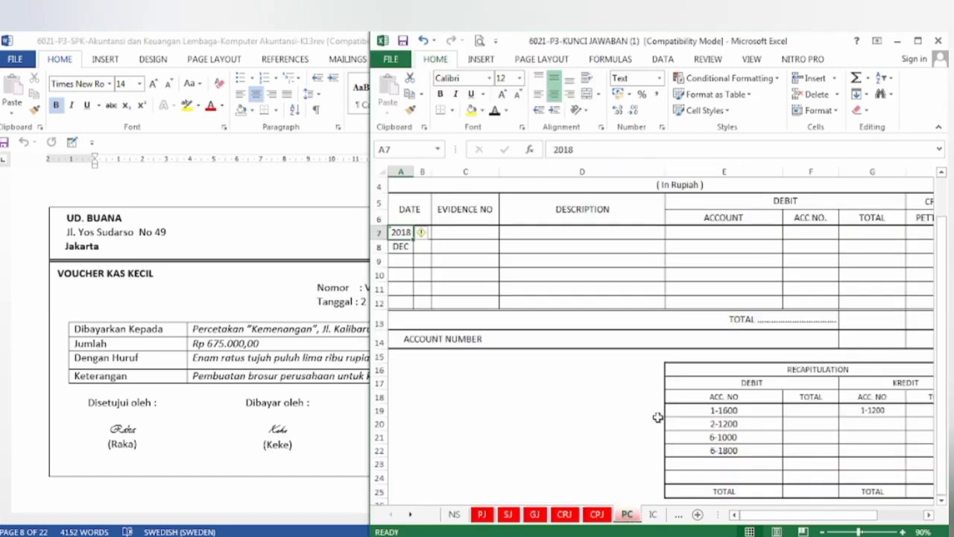
scroll(659, 414, "up", 1)
Step: In the Word petty cash voucher, highlight the Keterangan text "Pembuatan brosur perusahaan untuk keperluan iklan" in yellow
left_click(320, 406)
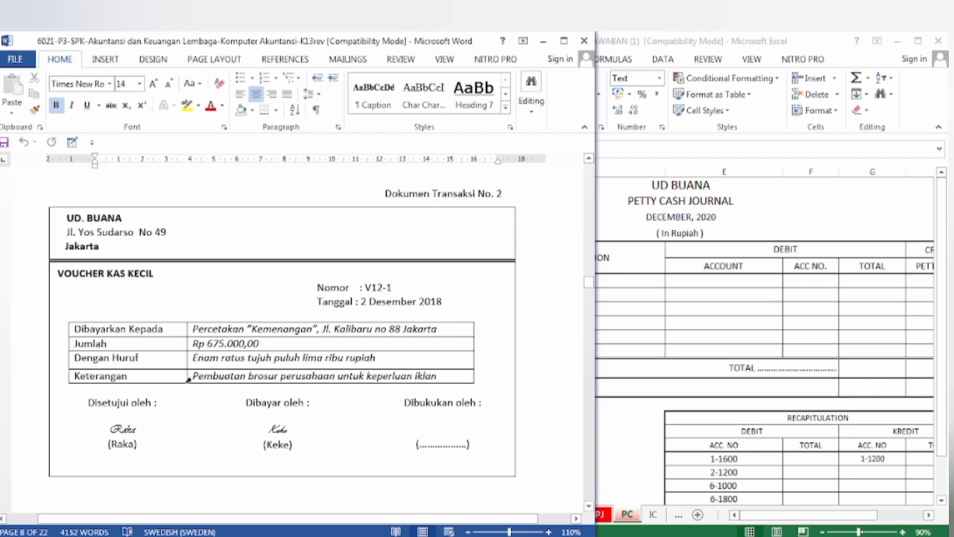
left_click(187, 378)
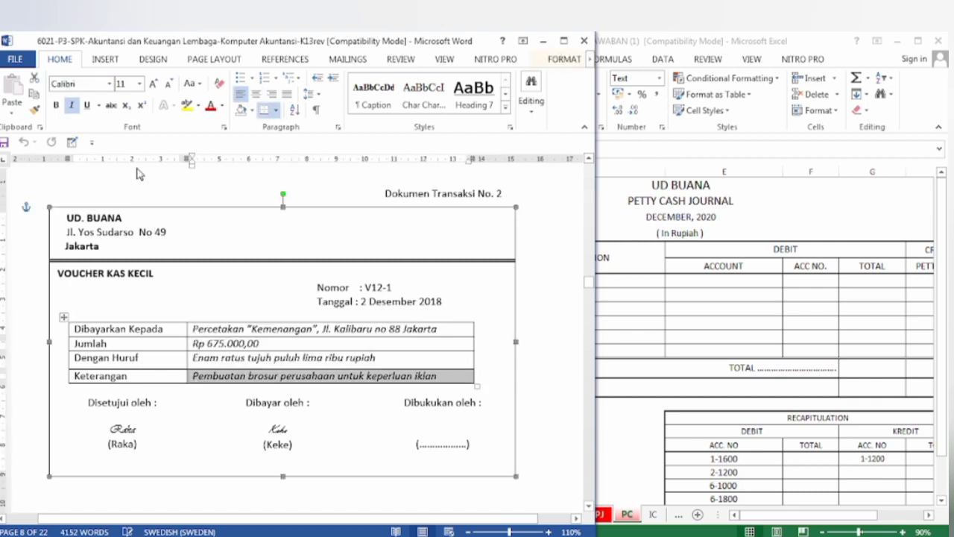
left_click(185, 107)
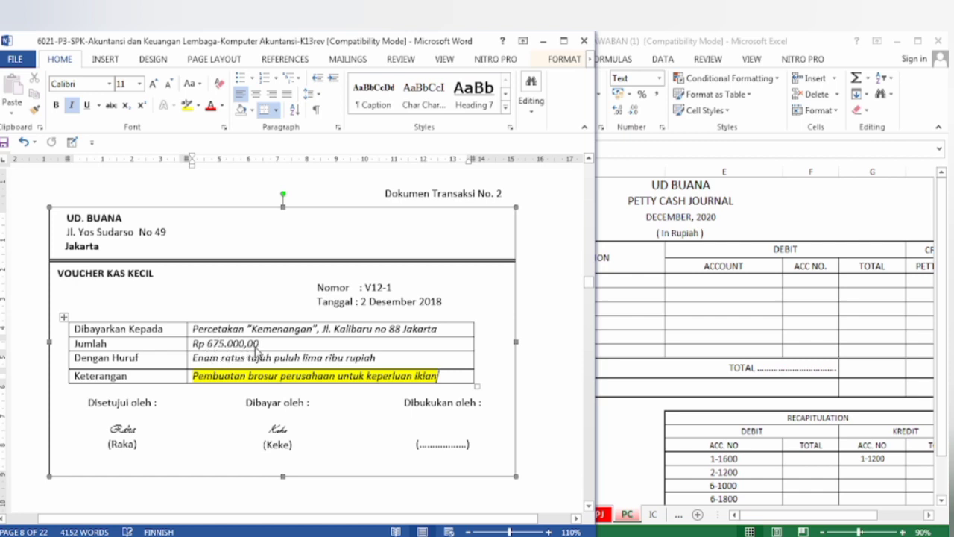
Step: In Excel's petty cash journal, set the hidden day 2 and evidence number V12-1 in row 8 to black font
left_click(681, 349)
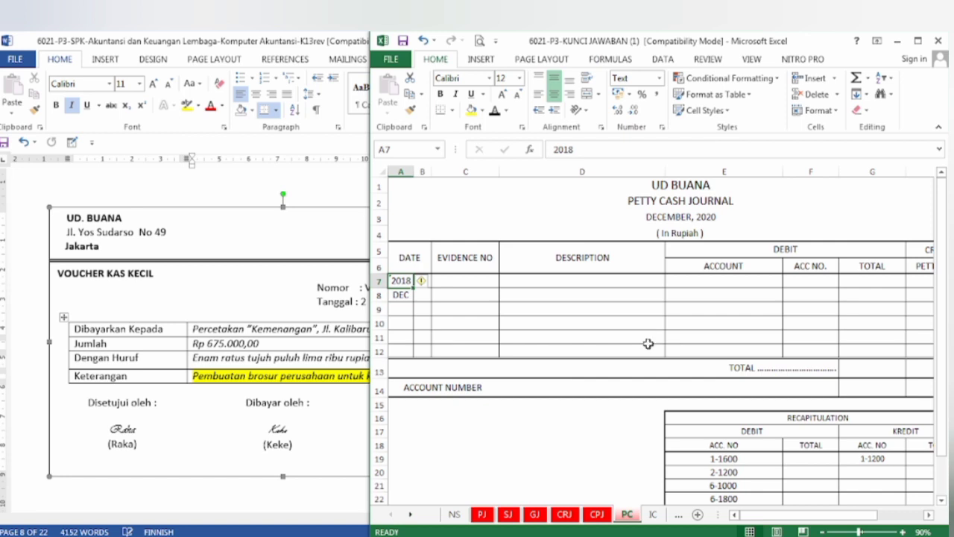
left_click(423, 294)
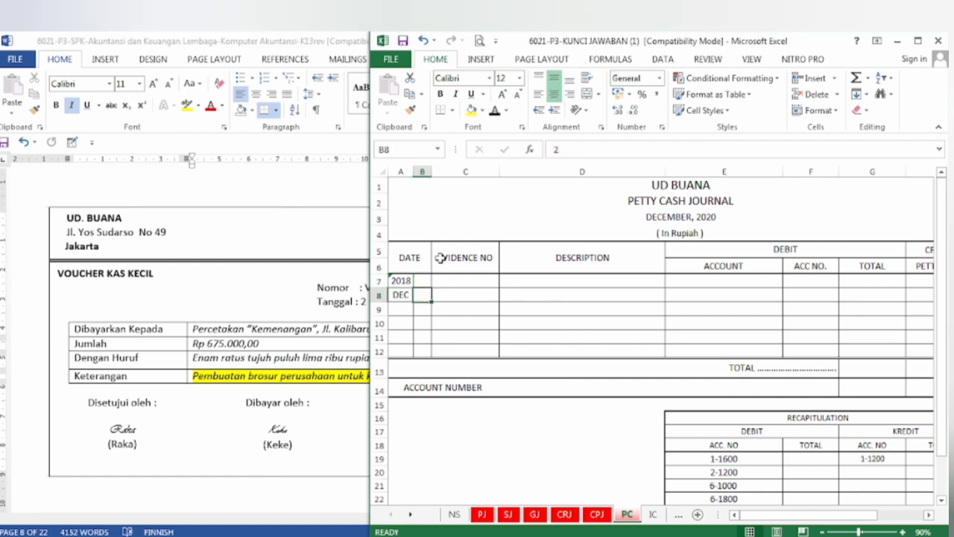
left_click(495, 110)
left_click(450, 296)
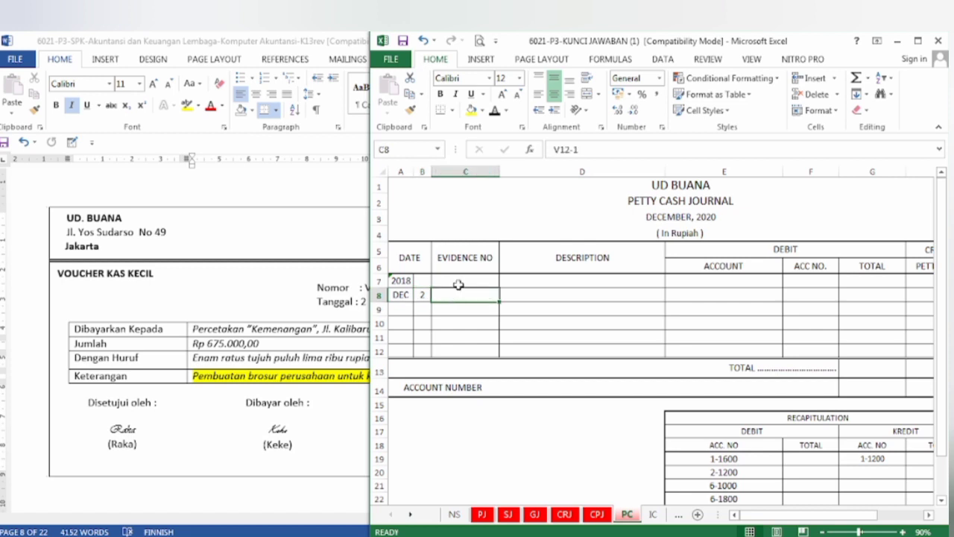
left_click(495, 110)
Step: Check the voucher in Word, then reveal D8:H8 in Excel in black: Pembuatan Brosur, Advertising Expenses, and the 675,000 debit and petty cash credit
left_click(277, 439)
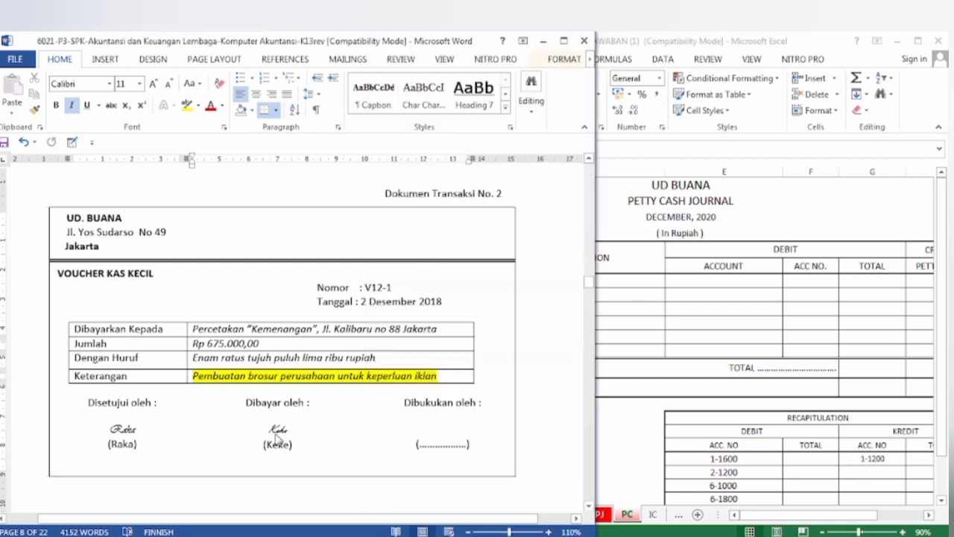
left_click(620, 343)
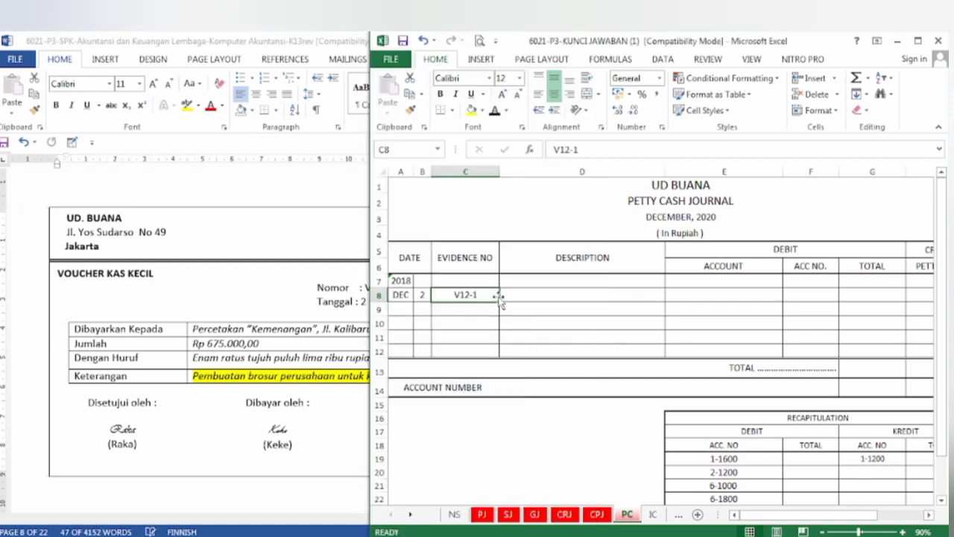
left_click_drag(522, 296, 832, 297)
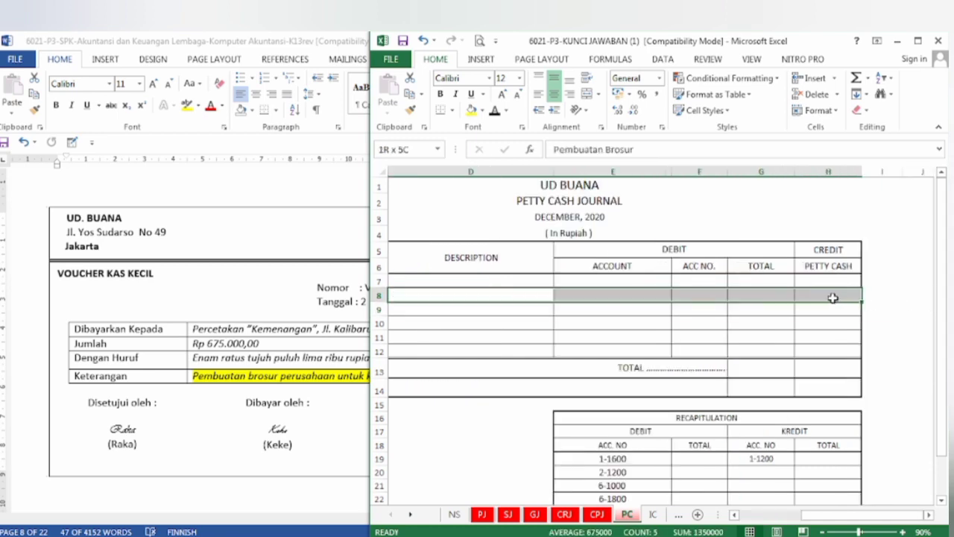
left_click(494, 110)
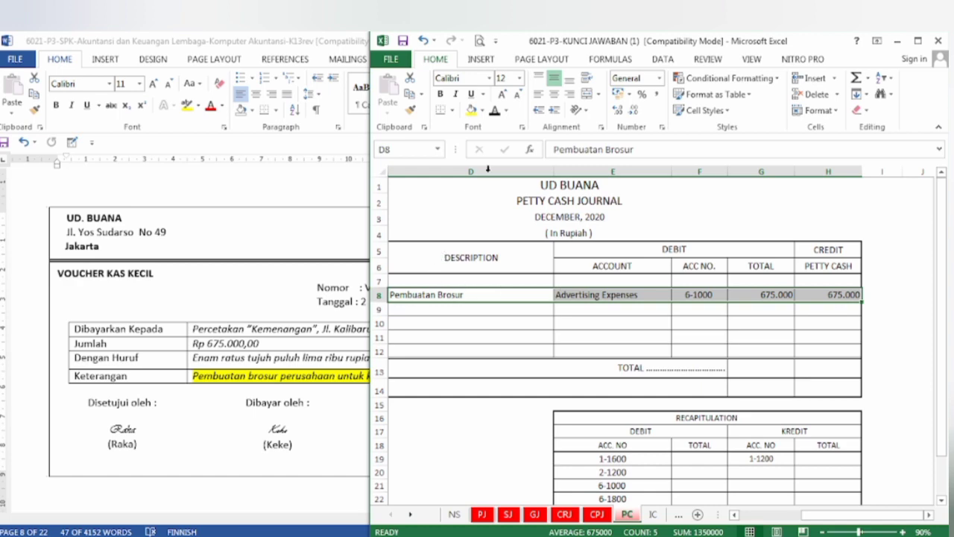
Step: View Dokumen Transaksi No. 3 in Word, then make evidence number BKM12-1 in C10 black on Excel's cash receipt journal sheet CRJ
left_click(240, 407)
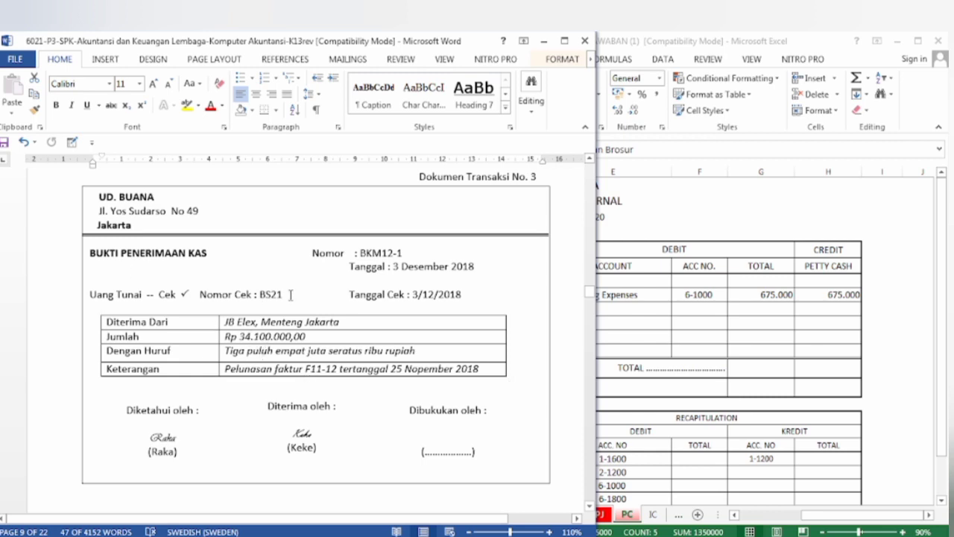
left_click(700, 360)
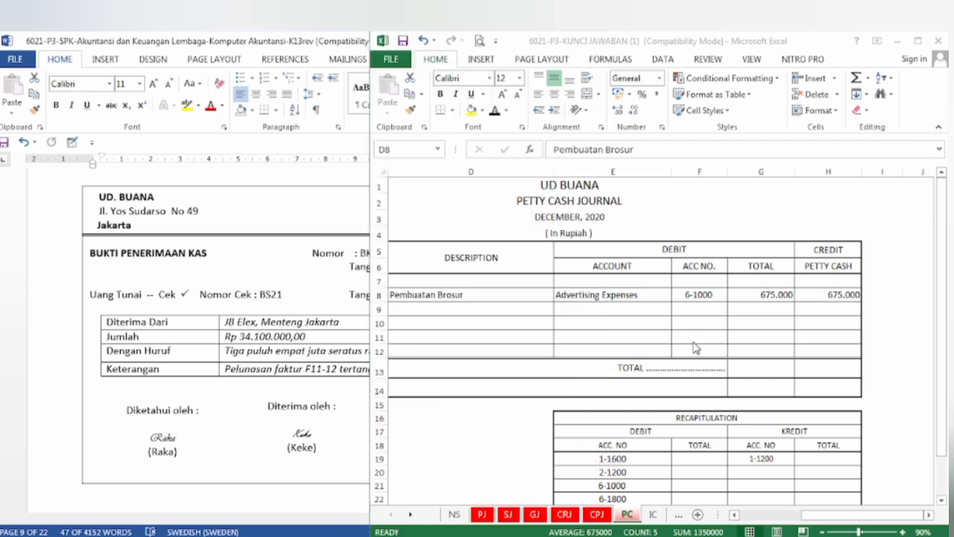
left_click(565, 515)
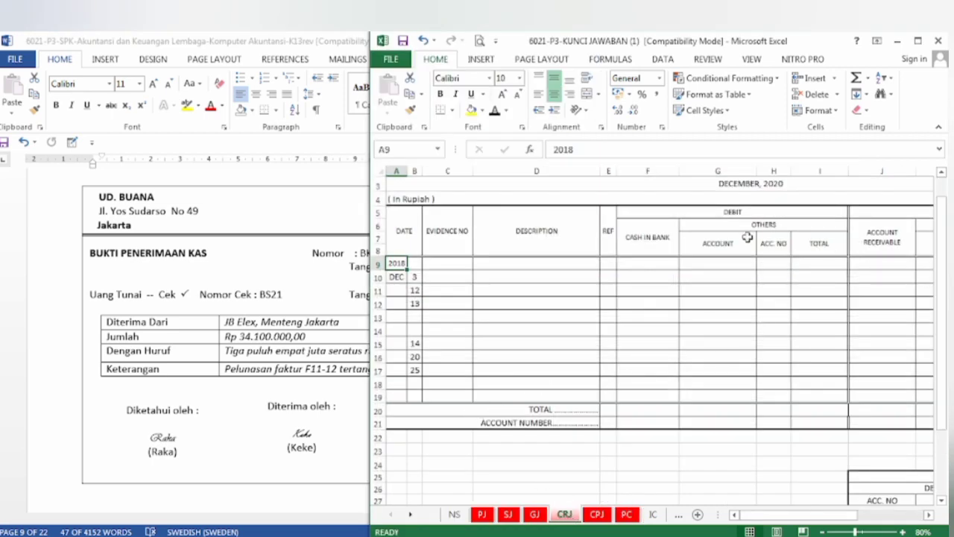
left_click(433, 278)
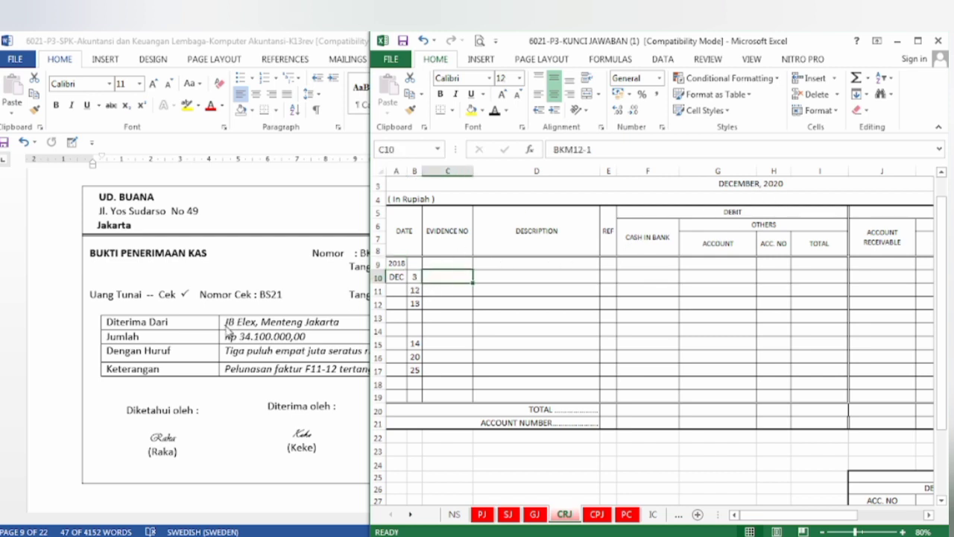
left_click(494, 110)
Step: Check the cash receipt voucher in Word, then set the description JB ELEX in D10 of the Excel journal to black font
left_click(290, 314)
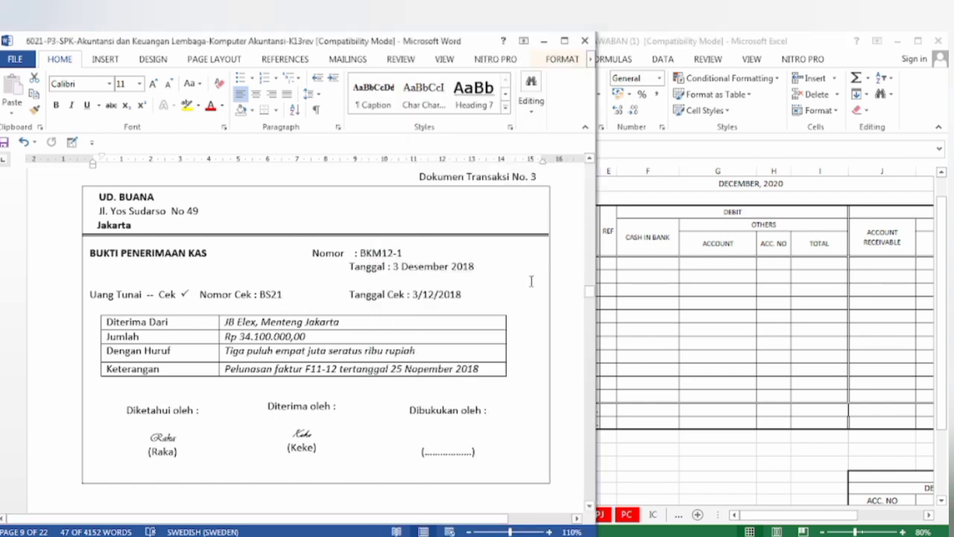
left_click(650, 313)
left_click(496, 277)
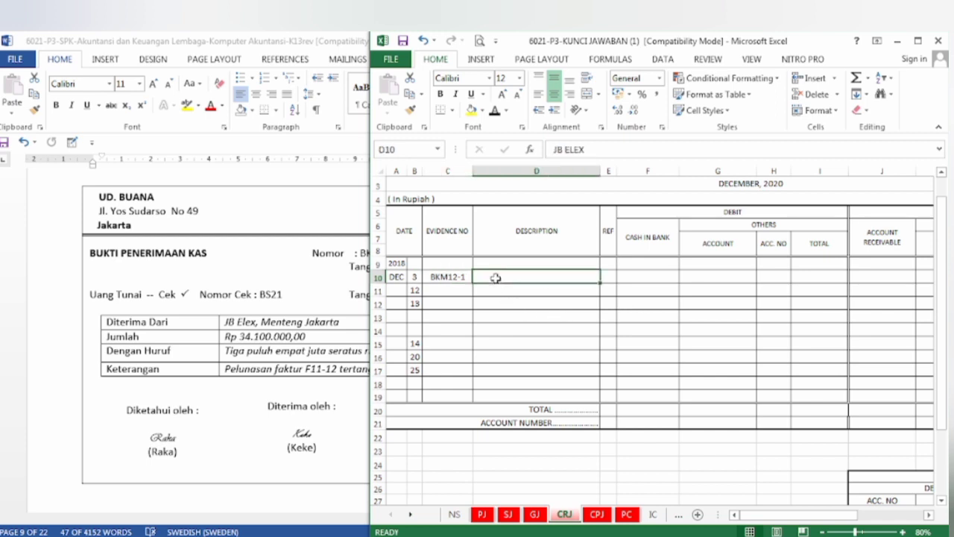
left_click(494, 110)
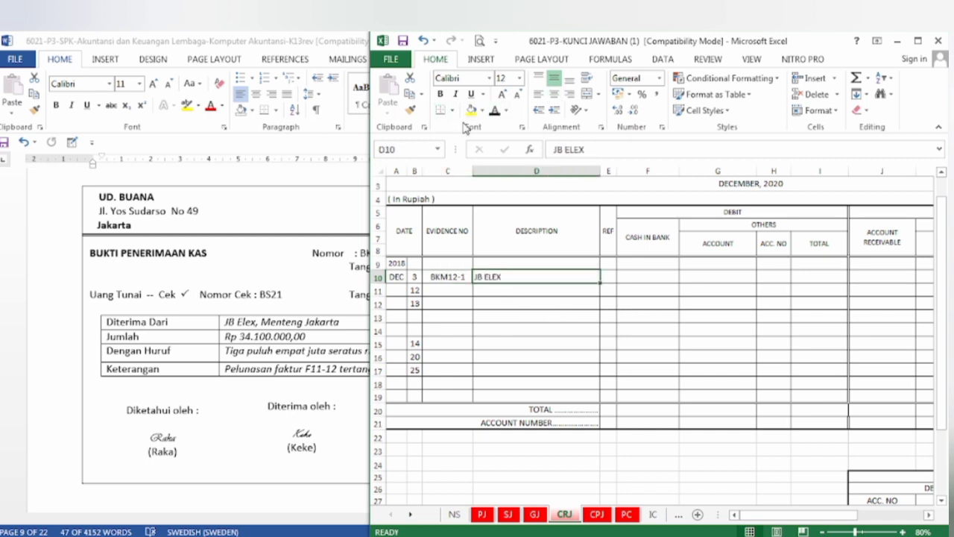
Step: Reveal JB ELEX's 34,100,000 in black in the cash receipt journal: cash in bank debit F10 and account receivable credit J10
left_click(639, 278)
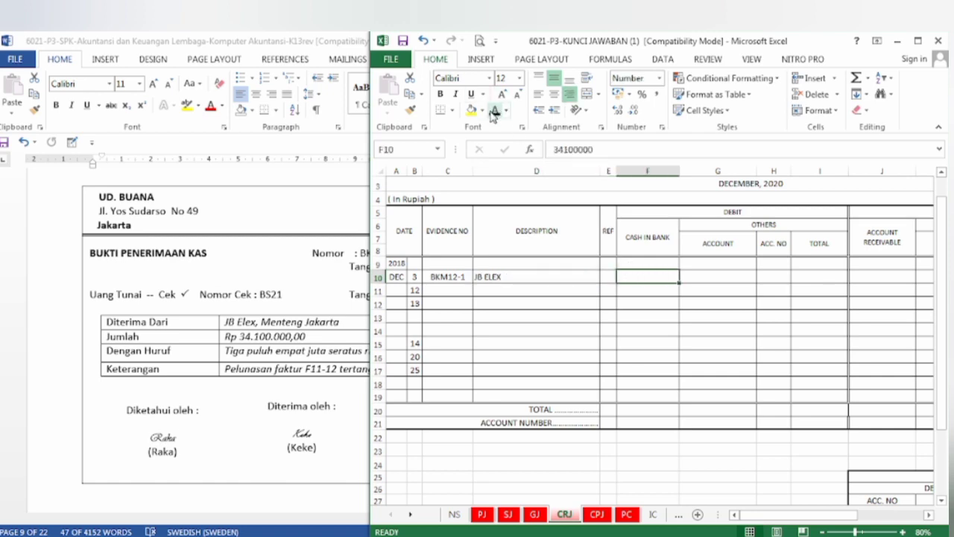
left_click(494, 112)
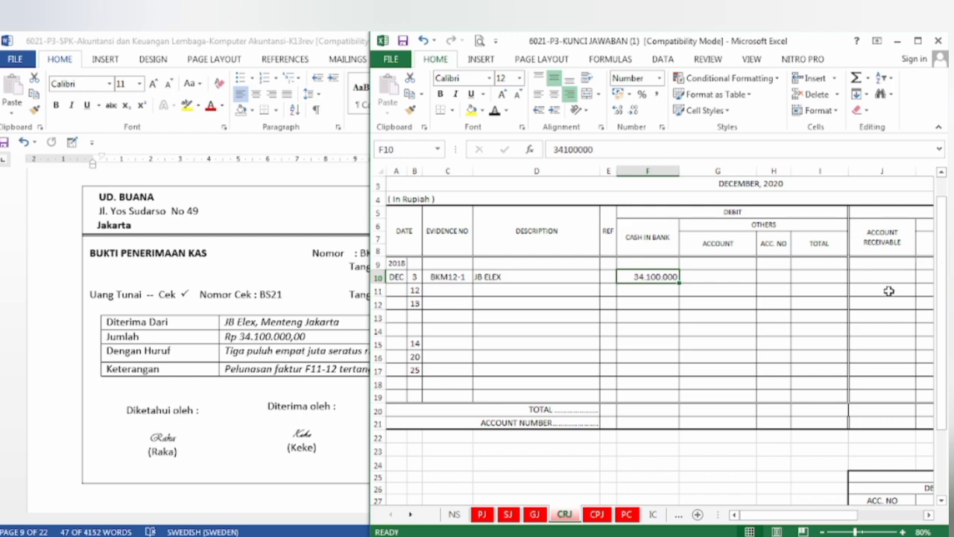
left_click_drag(813, 518, 850, 522)
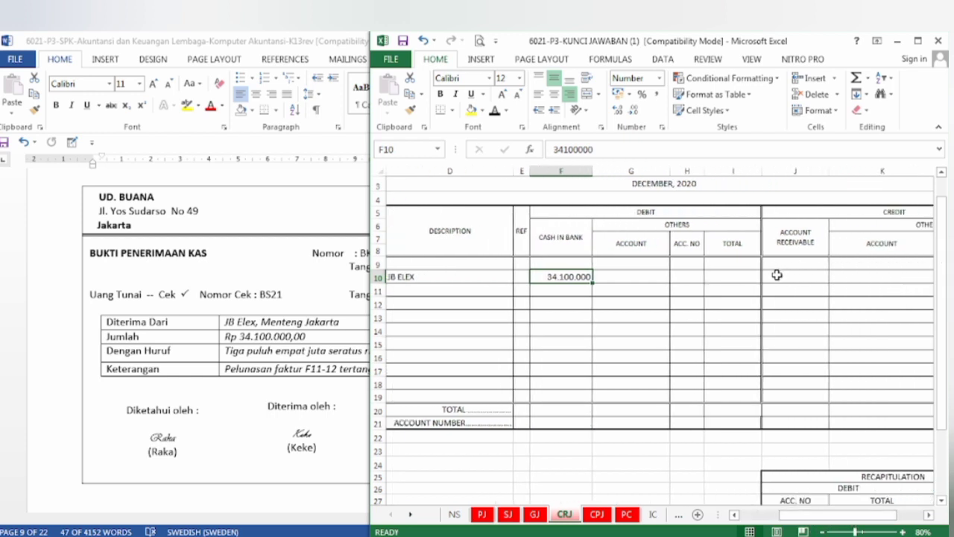
left_click(778, 275)
type("34.100.000")
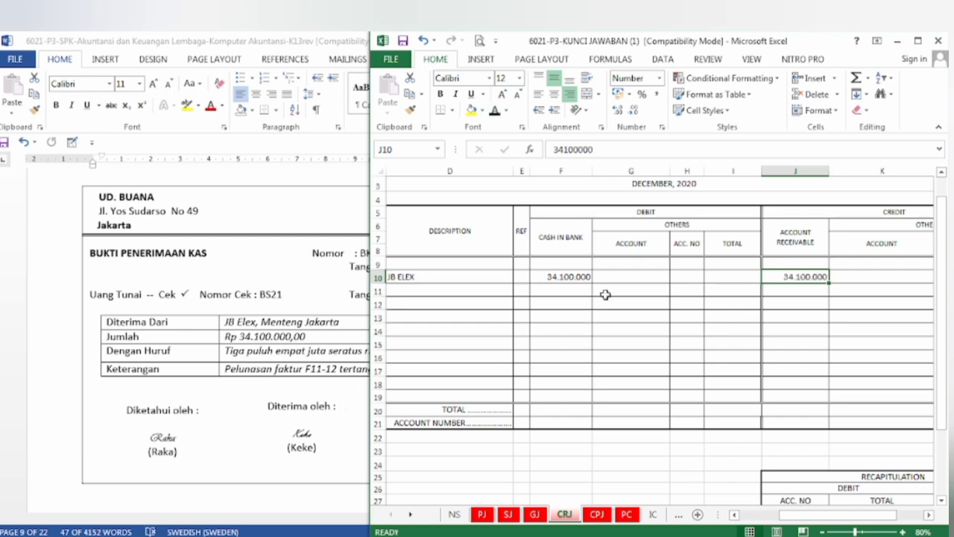
Step: Review Dokumen Transaksi No. 4 in Word, then show day 4 in B9 on Excel's petty cash journal sheet PC
left_click(302, 435)
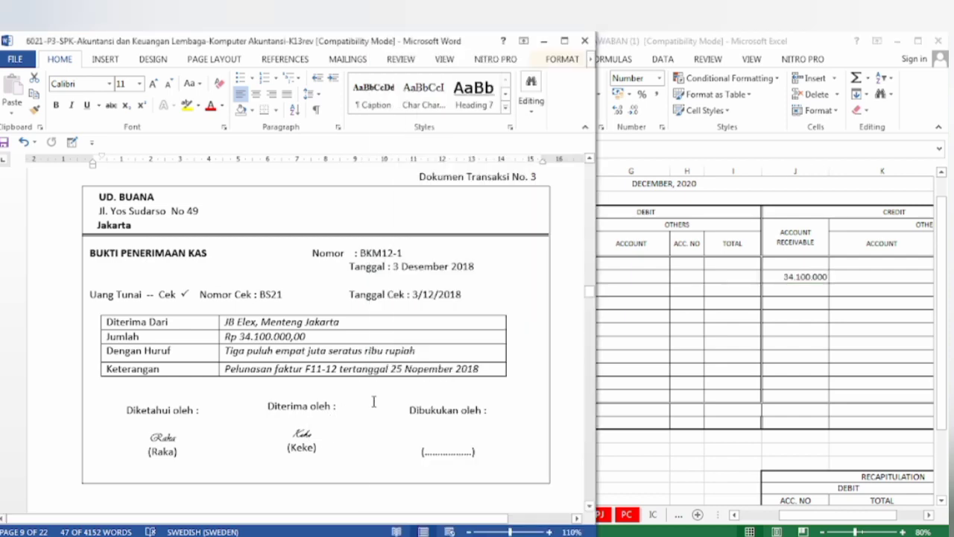
scroll(373, 398, "down", 2)
scroll(371, 398, "down", 5)
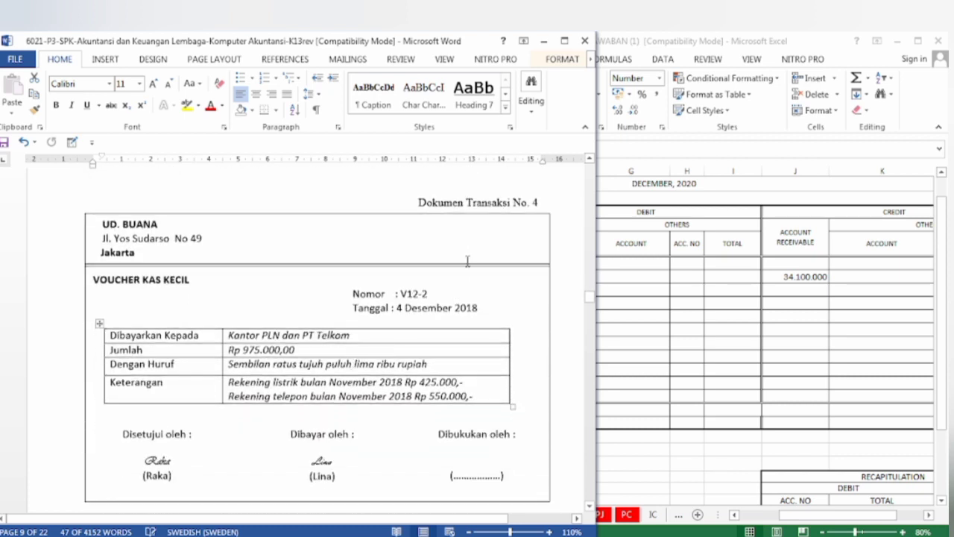
scroll(467, 261, "down", 1)
scroll(461, 253, "up", 1)
left_click(713, 366)
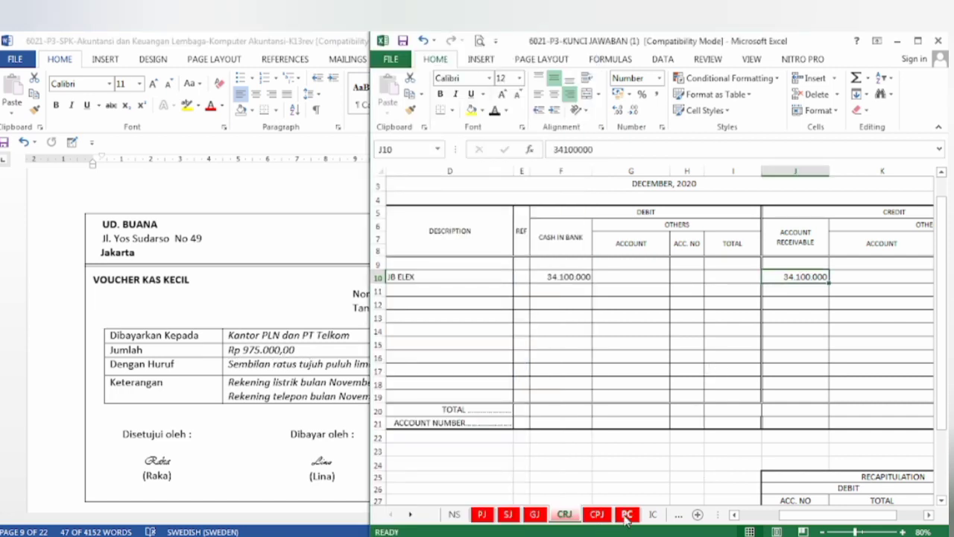
left_click(626, 514)
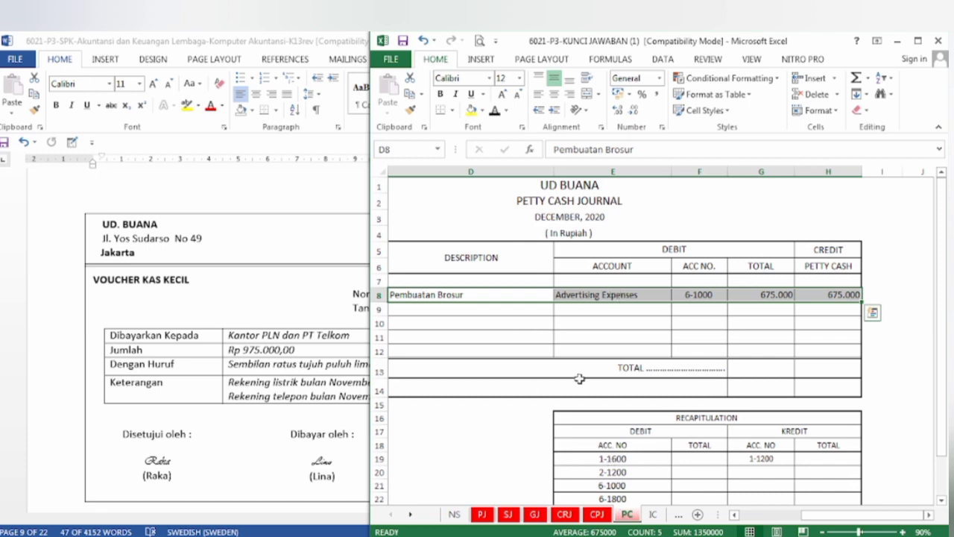
left_click(504, 322)
left_click_drag(828, 514, 743, 523)
left_click(423, 308)
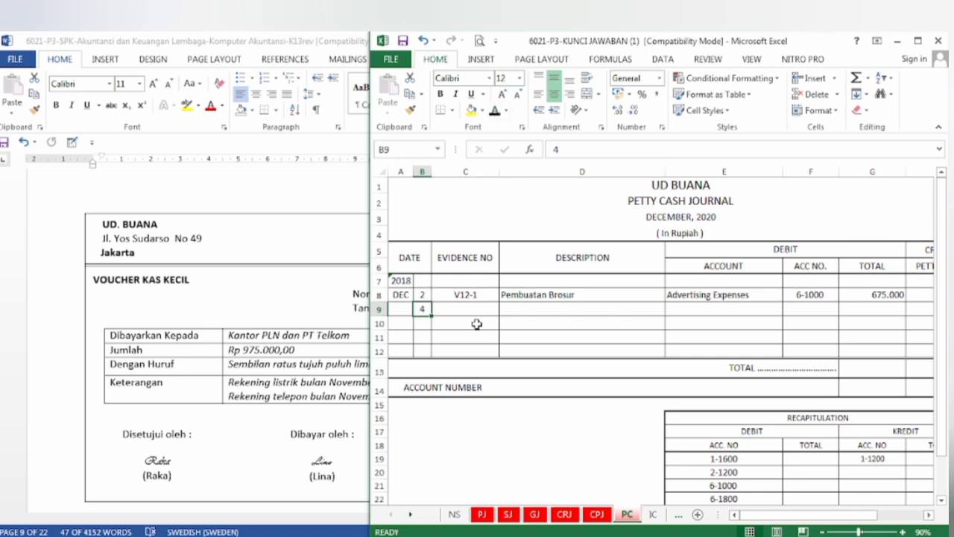
Step: Check the voucher in Word, then set V12-2 in C9 and Pembayaran listrik & telephone bulan november in D9 of Excel to black font
left_click(356, 335)
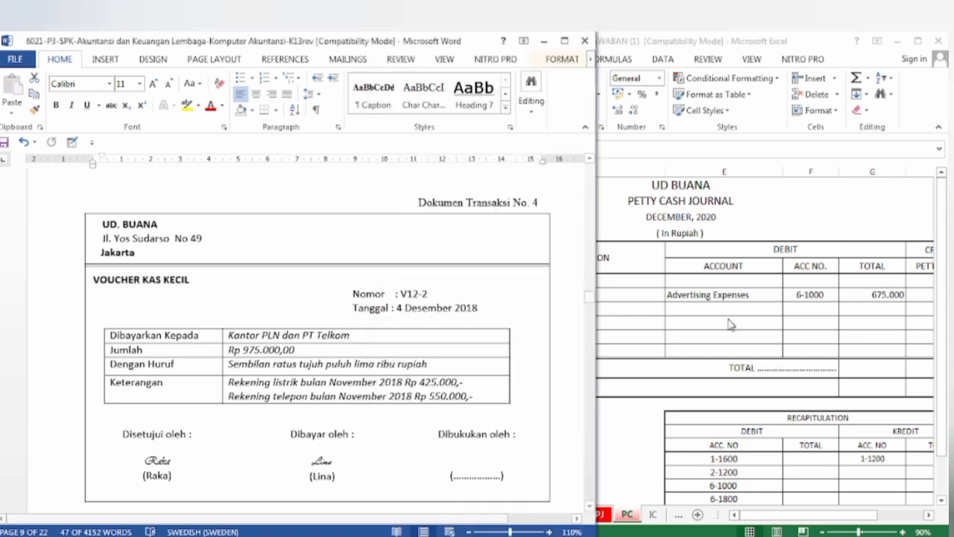
left_click(673, 320)
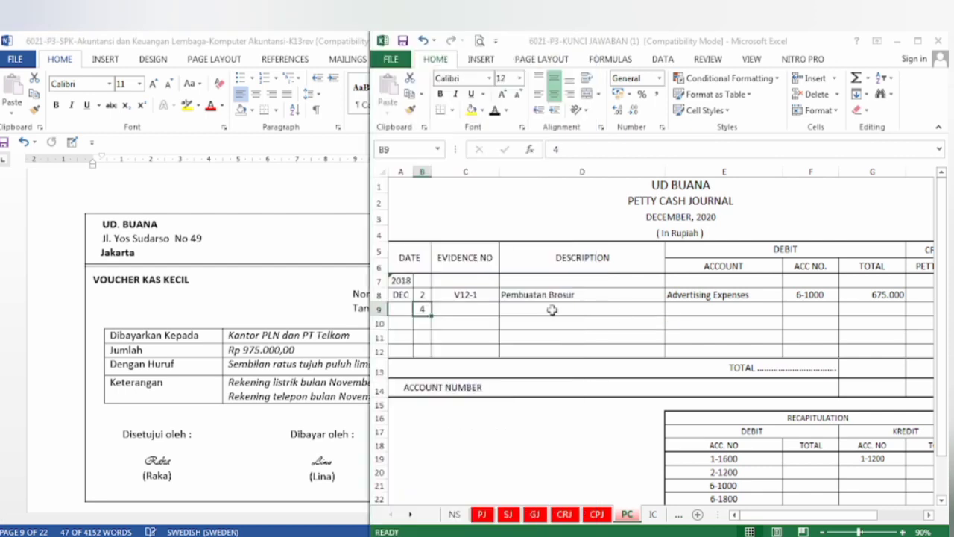
left_click(486, 312)
left_click(495, 111)
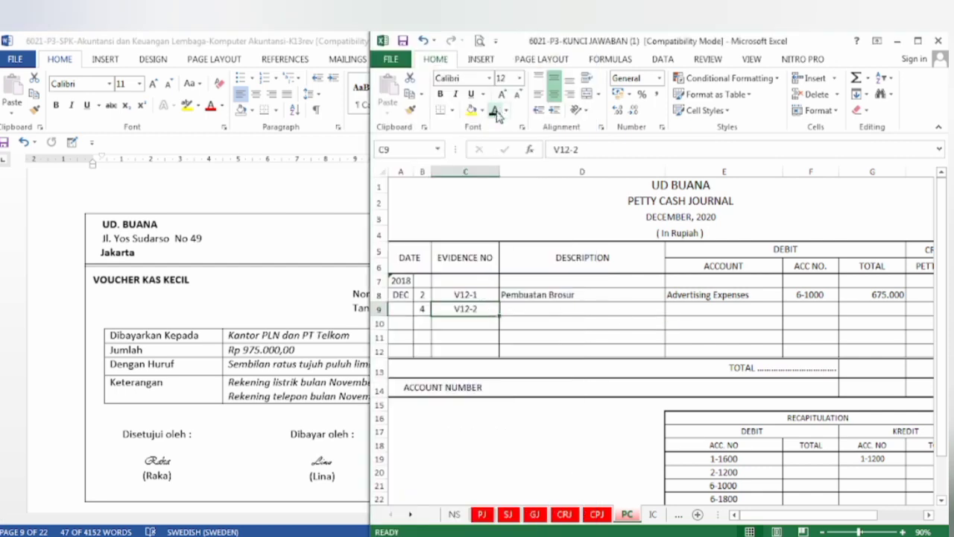
left_click(526, 309)
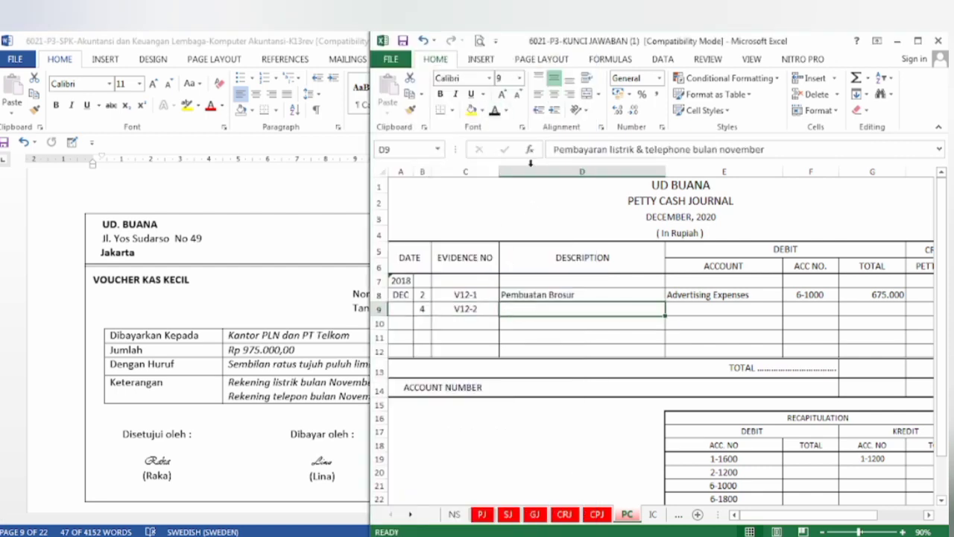
left_click(494, 110)
Step: Recheck the voucher in Word, then reveal E9:H9 in Excel in black: Expenses Payable, 2-1200, and the 975,000 debit and petty cash credit
left_click(284, 400)
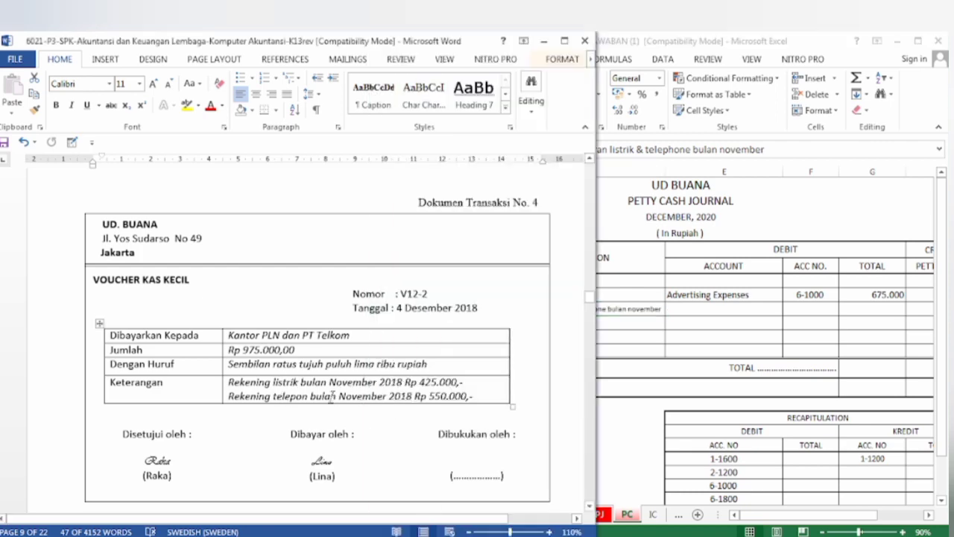
left_click(646, 412)
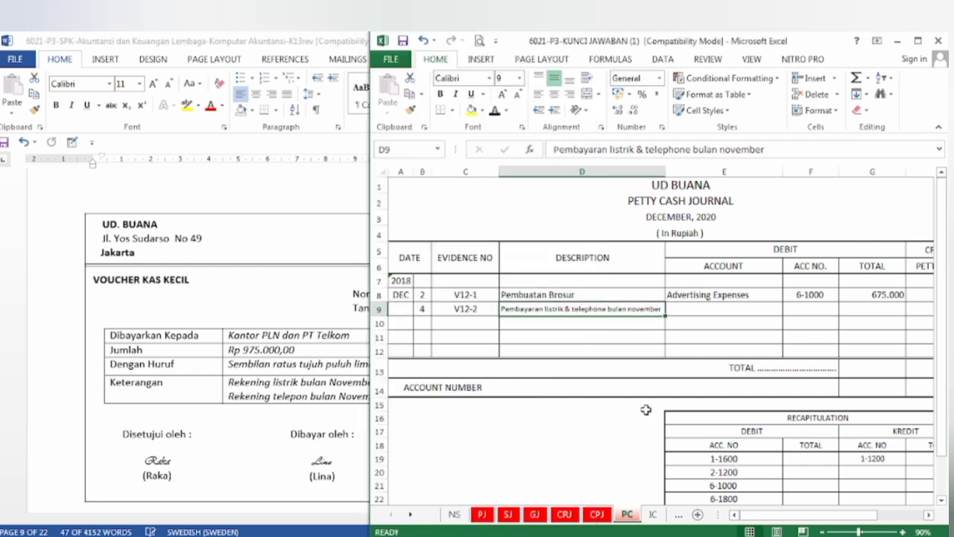
left_click(687, 309)
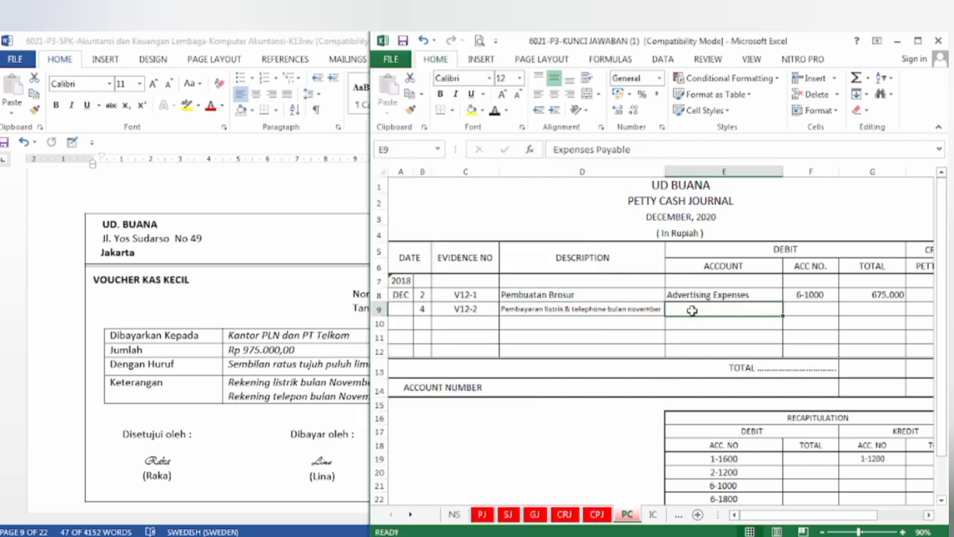
left_click_drag(691, 310, 852, 313)
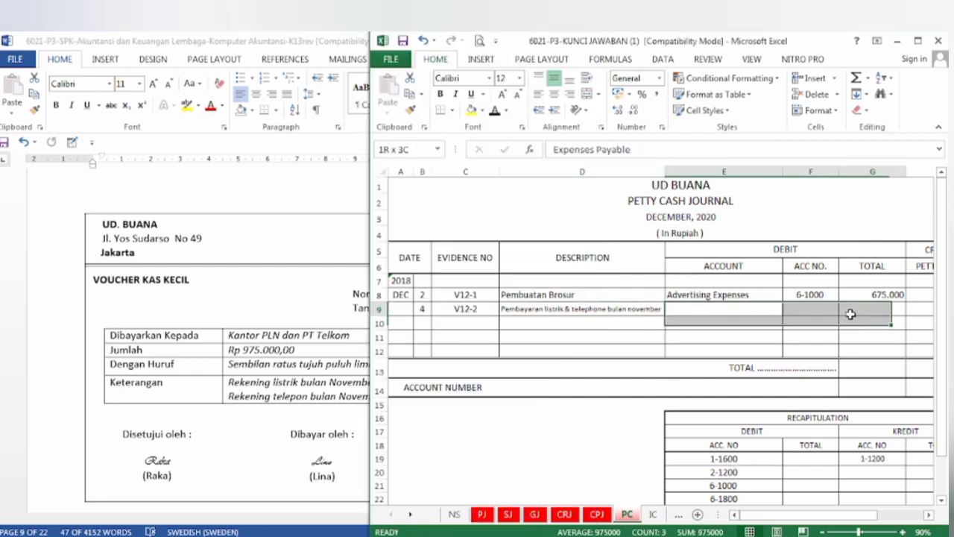
left_click(495, 112)
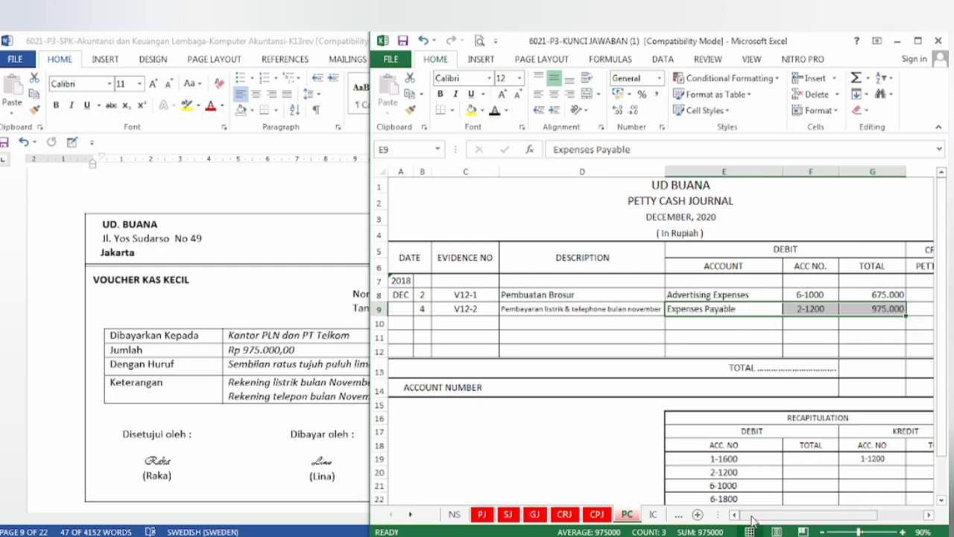
left_click_drag(753, 520, 820, 522)
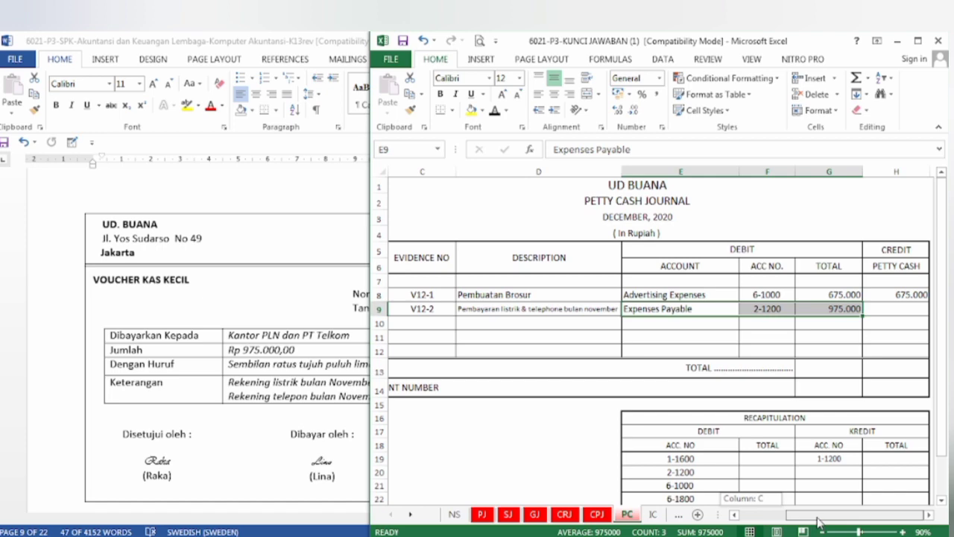
left_click(878, 305)
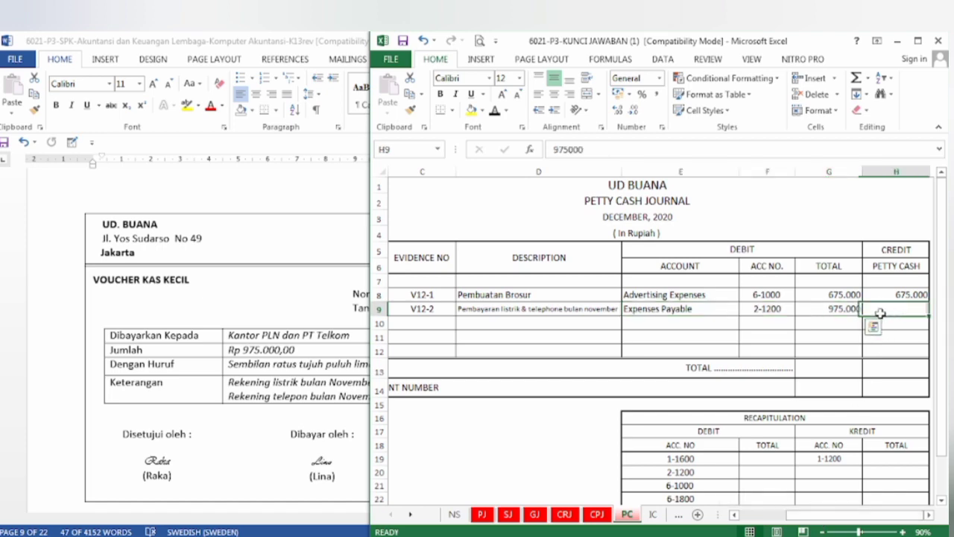
left_click(495, 110)
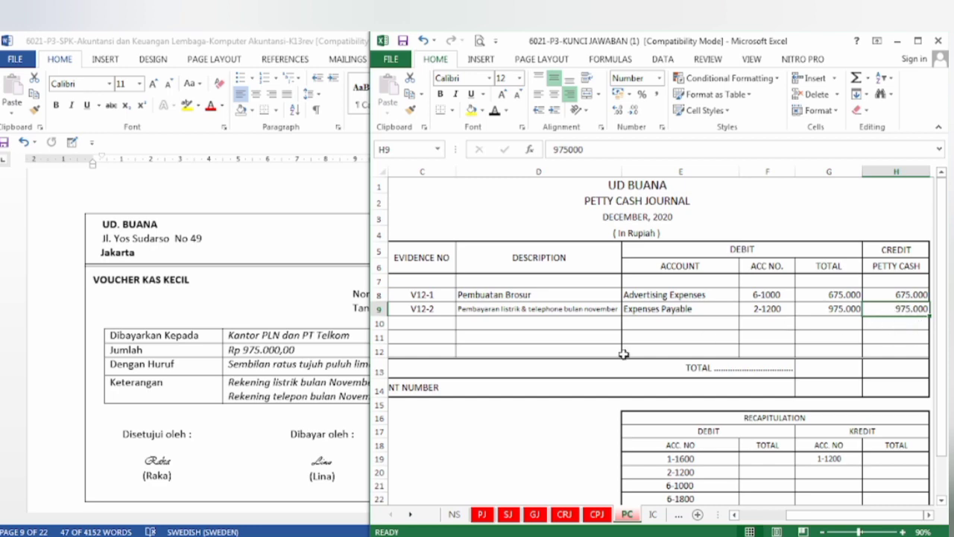
Step: Review Dokumen Transaksi No. 5 in Word, then make invoice number F12-1 in C9 black on Excel's sales journal sheet SJ
left_click(313, 439)
scroll(313, 439, "down", 8)
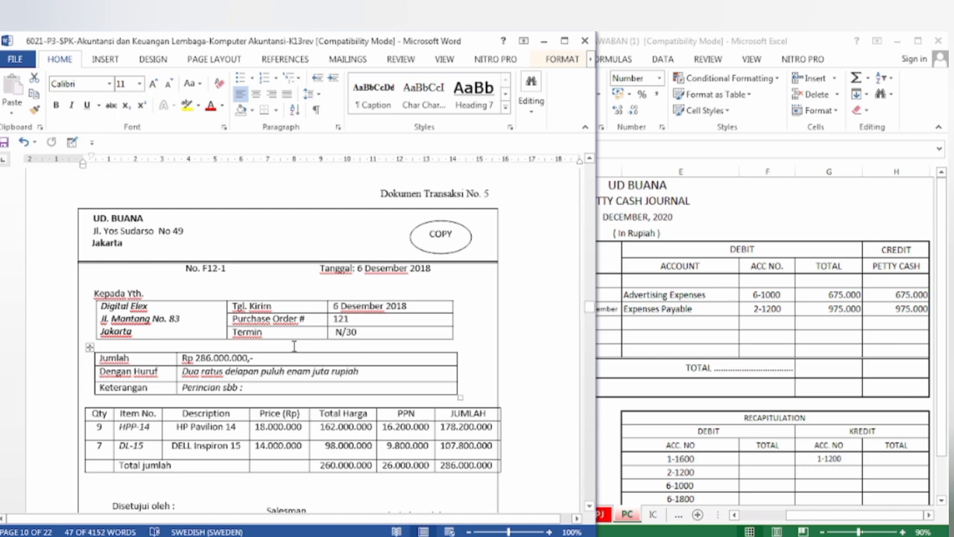
left_click(716, 373)
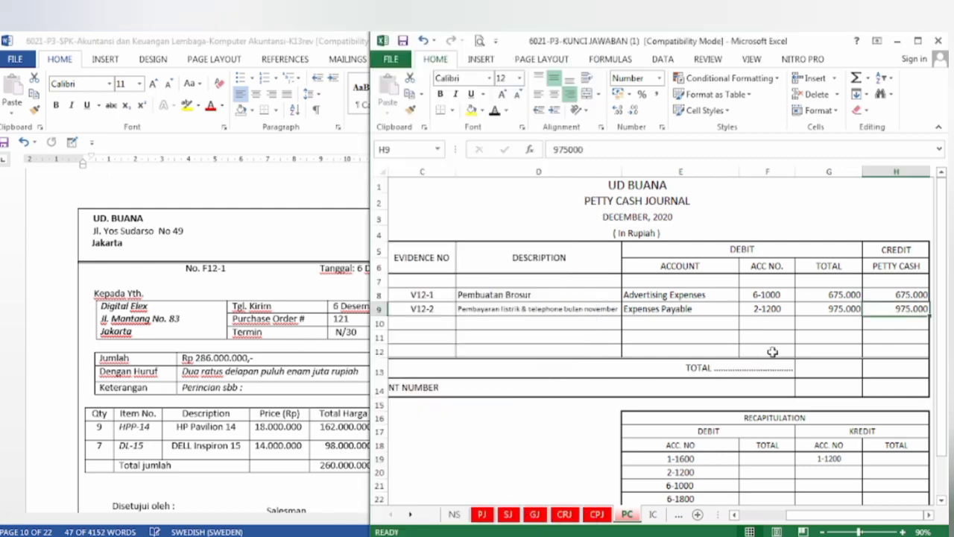
left_click(508, 514)
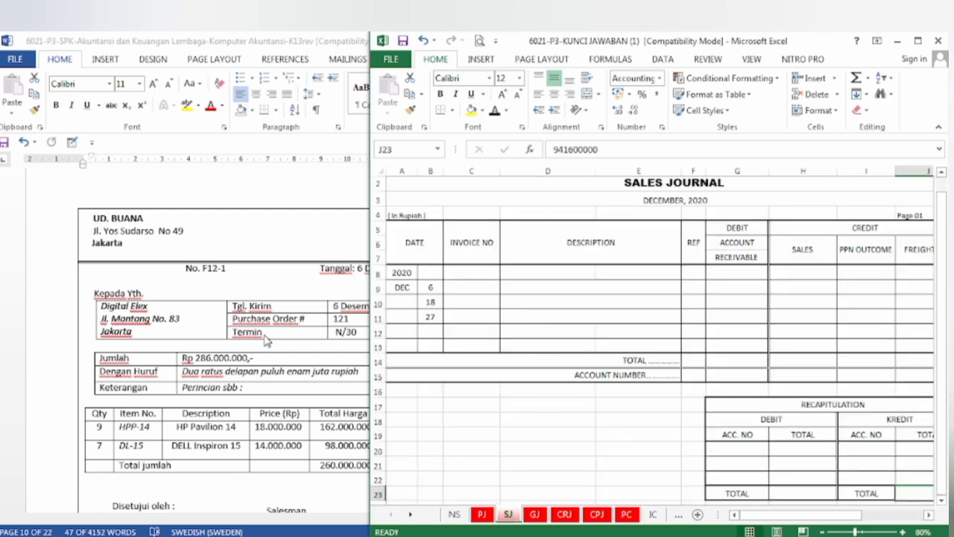
left_click(459, 295)
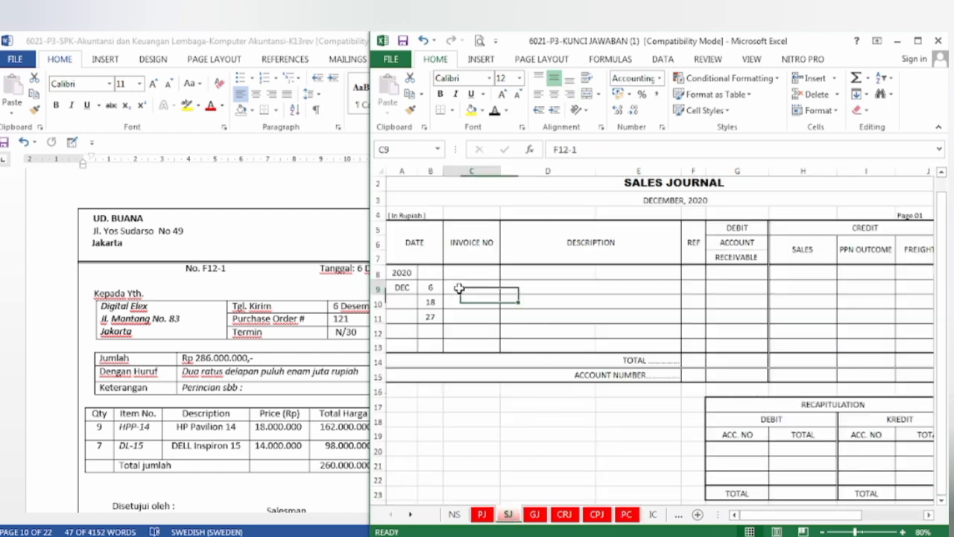
left_click(495, 113)
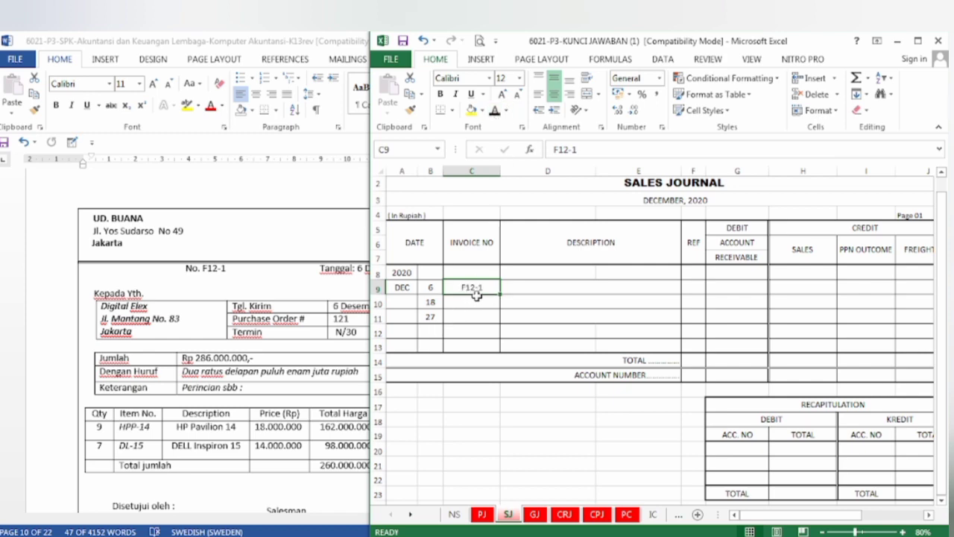
Step: Check the invoice's customer in Word, then set the description DIGITAL ELEX in D9 of Excel's sales journal to black font
left_click(373, 317)
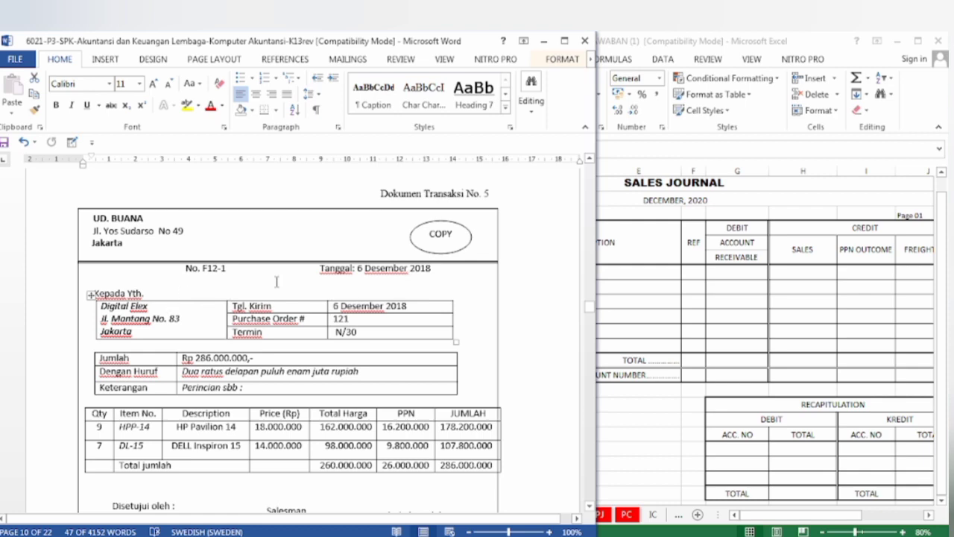
left_click(670, 327)
left_click(532, 288)
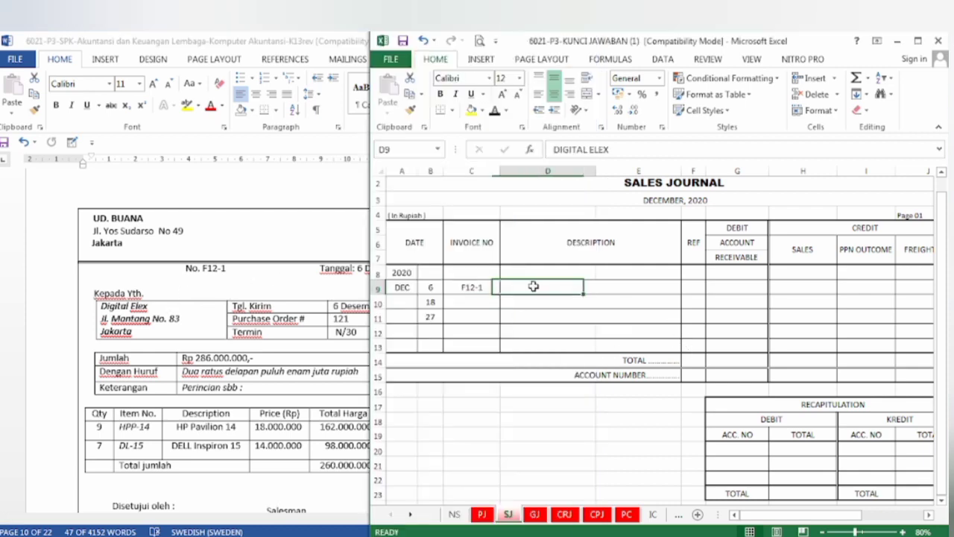
left_click(494, 110)
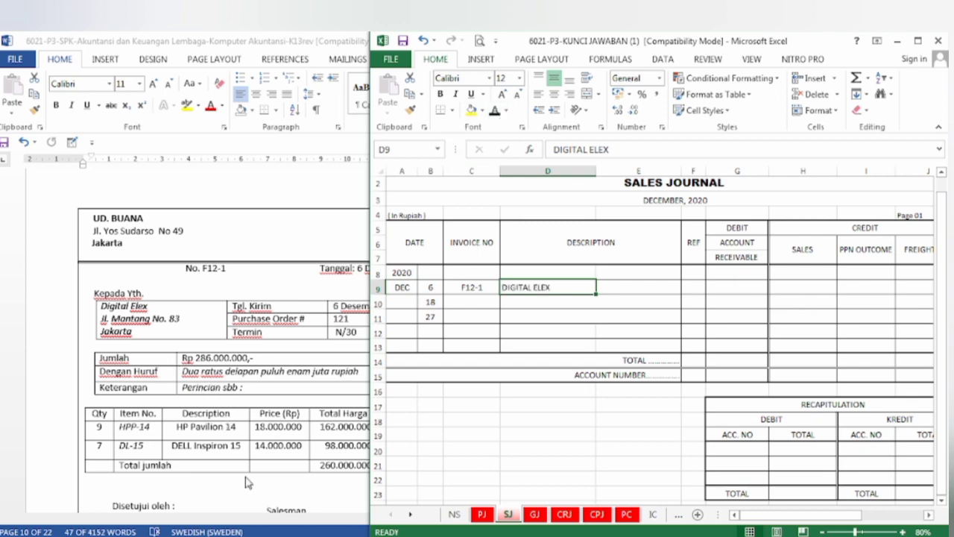
Step: Check the invoice totals in Word, then reveal Excel's G9:I9 in black: receivable 286,000,000, sales 260,000,000 and PPN outcome 26,000,000
left_click(246, 497)
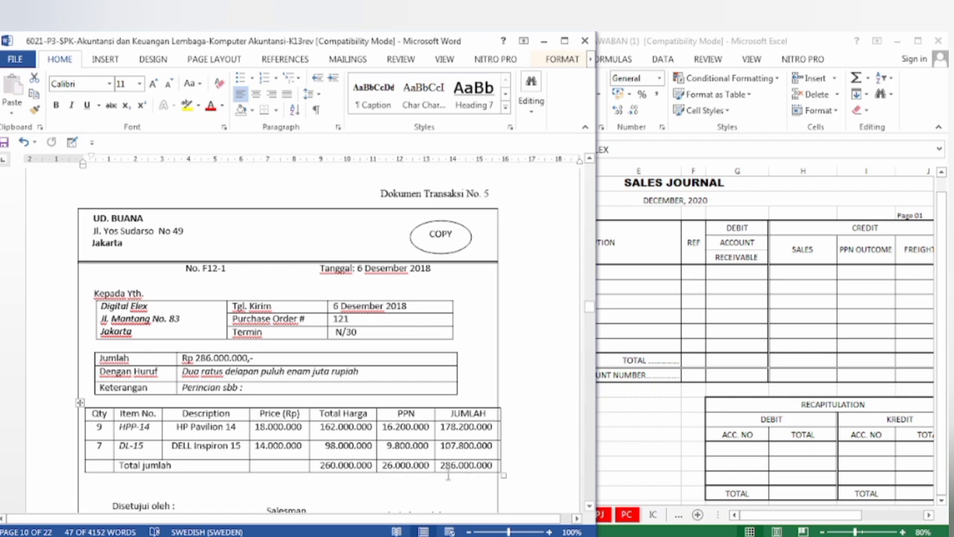
left_click(750, 283)
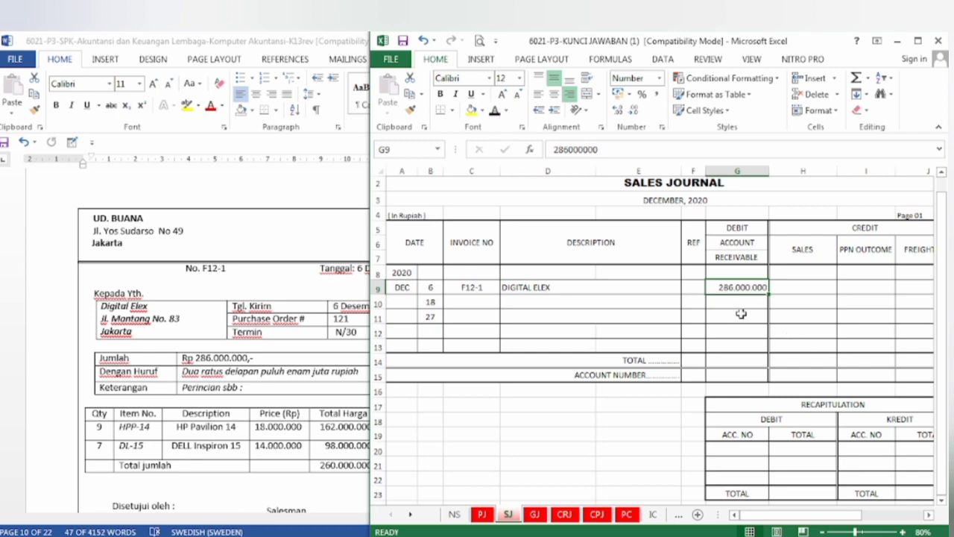
left_click(809, 287)
left_click(496, 111)
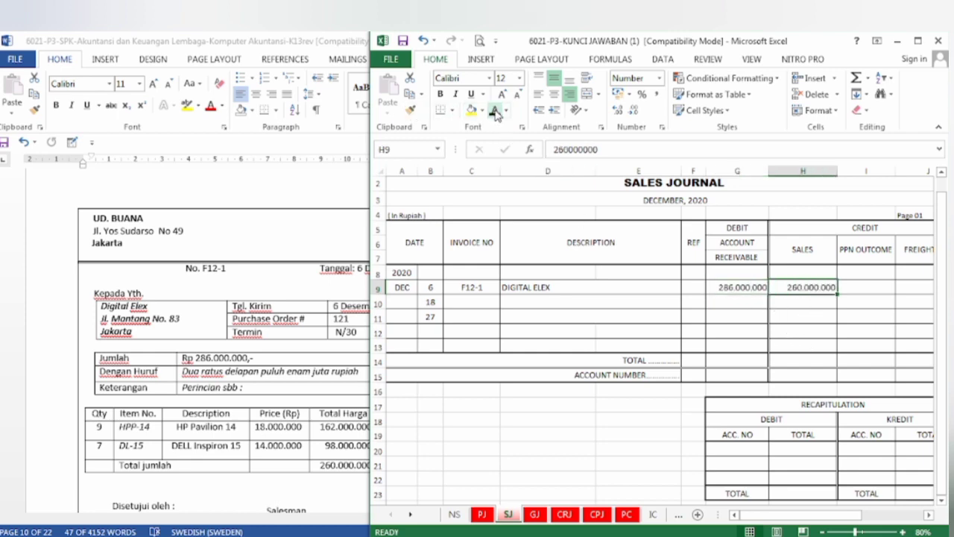
left_click(871, 291)
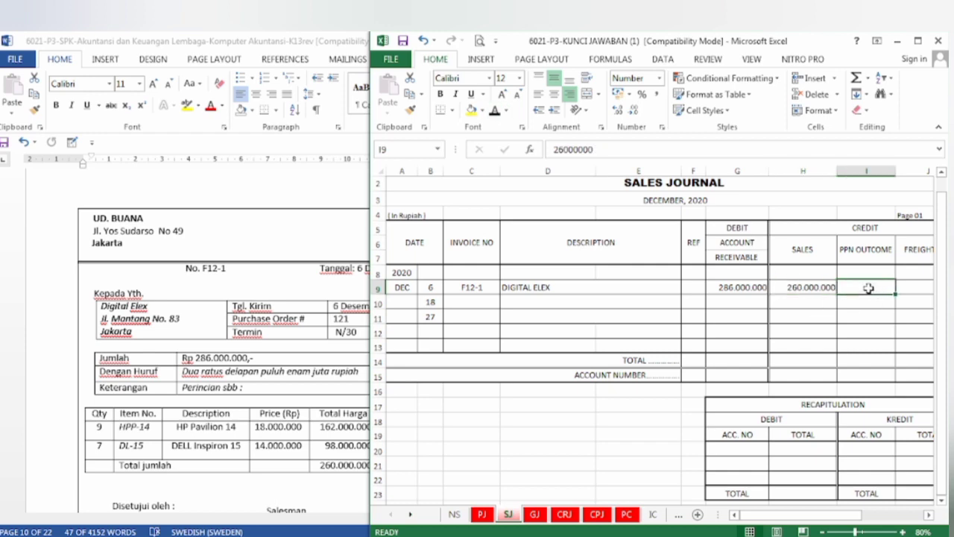
left_click(493, 112)
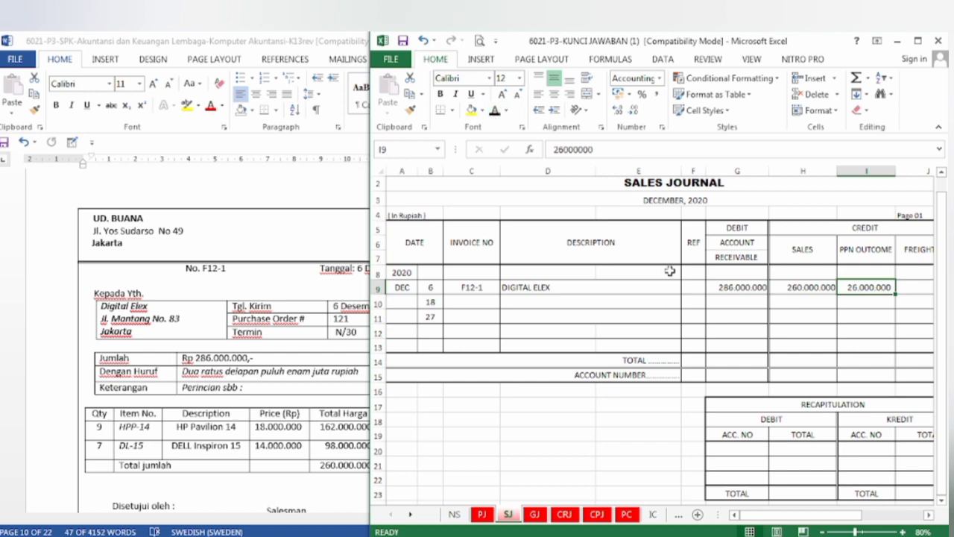
Step: Check invoice F12-1 in Word, then highlight its cost of goods sold and merchandise inventory entry B8:G9 yellow on Excel's general journal sheet GJ
left_click(91, 468)
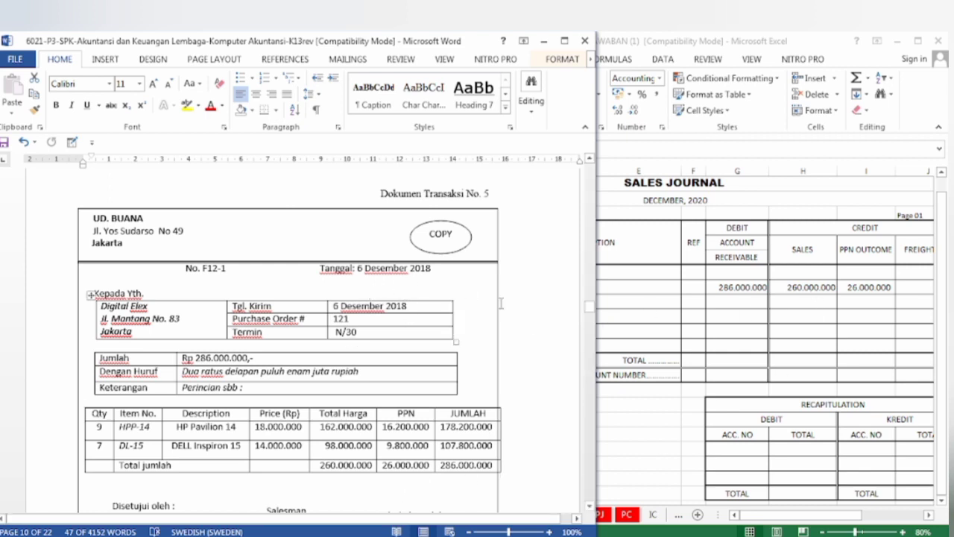
left_click(697, 328)
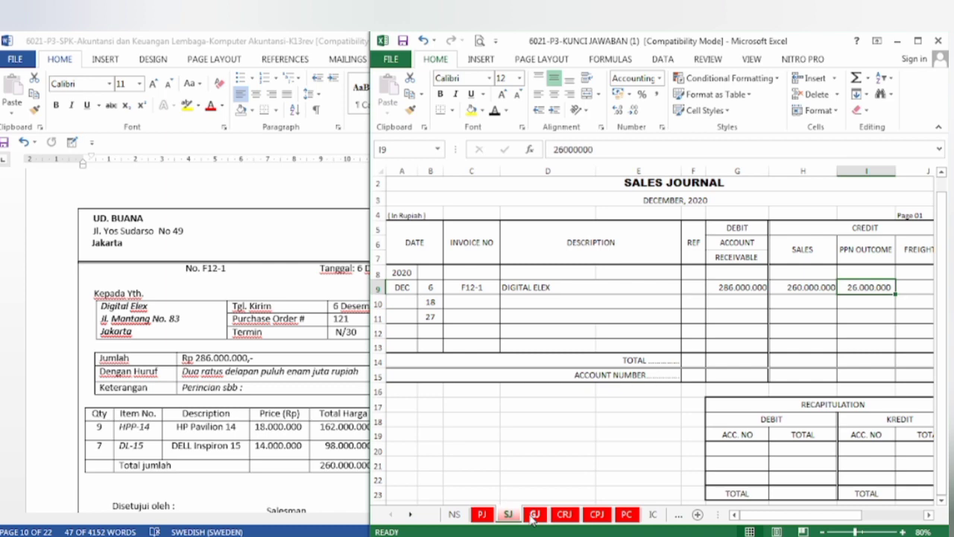
left_click(534, 514)
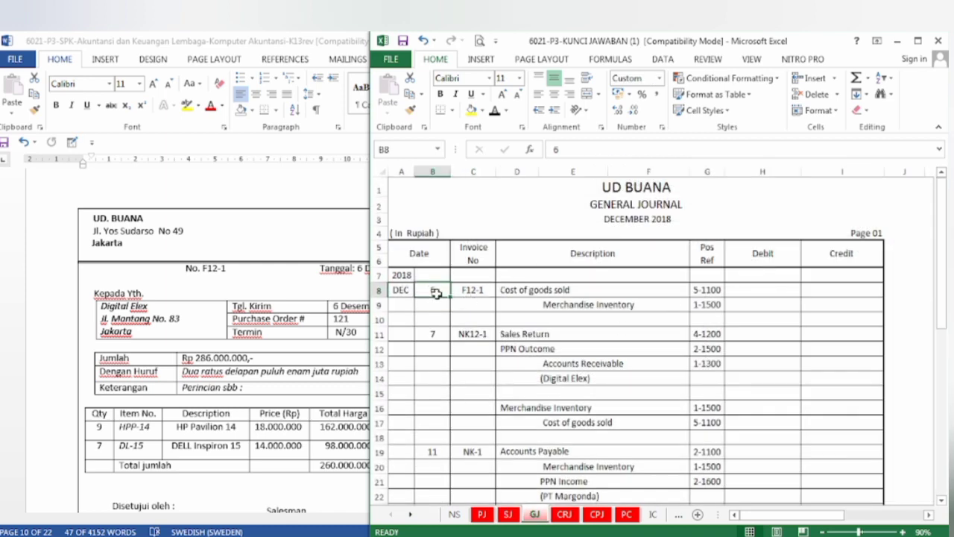
left_click_drag(435, 290, 701, 310)
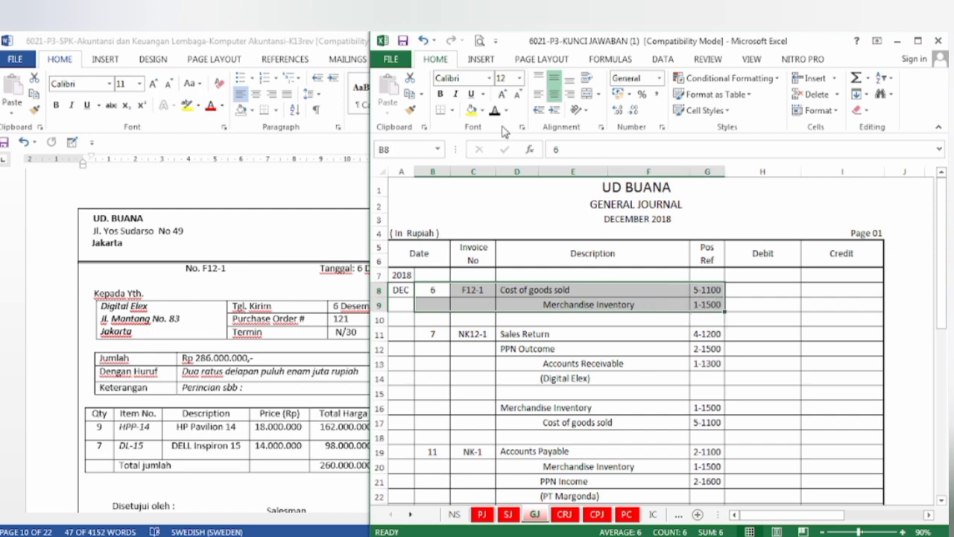
left_click(471, 112)
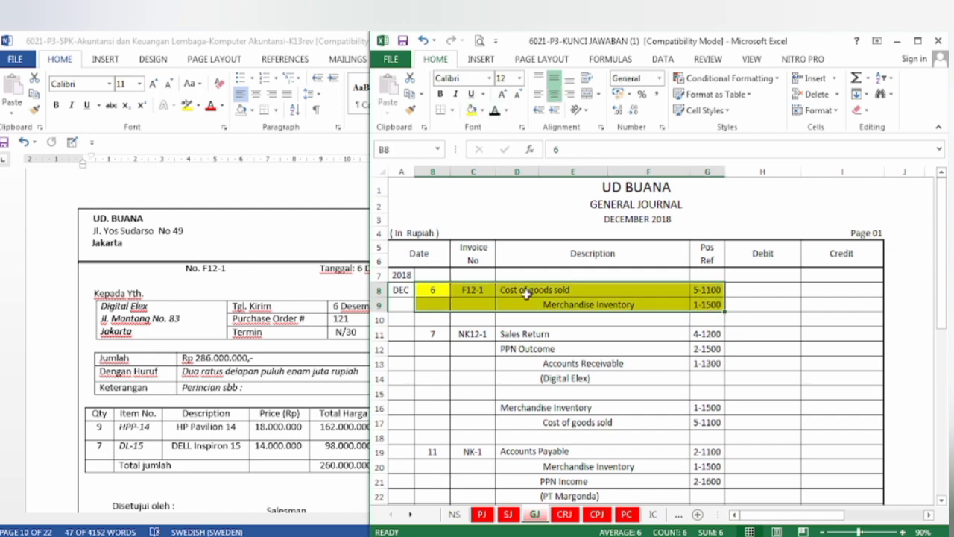
left_click(461, 339)
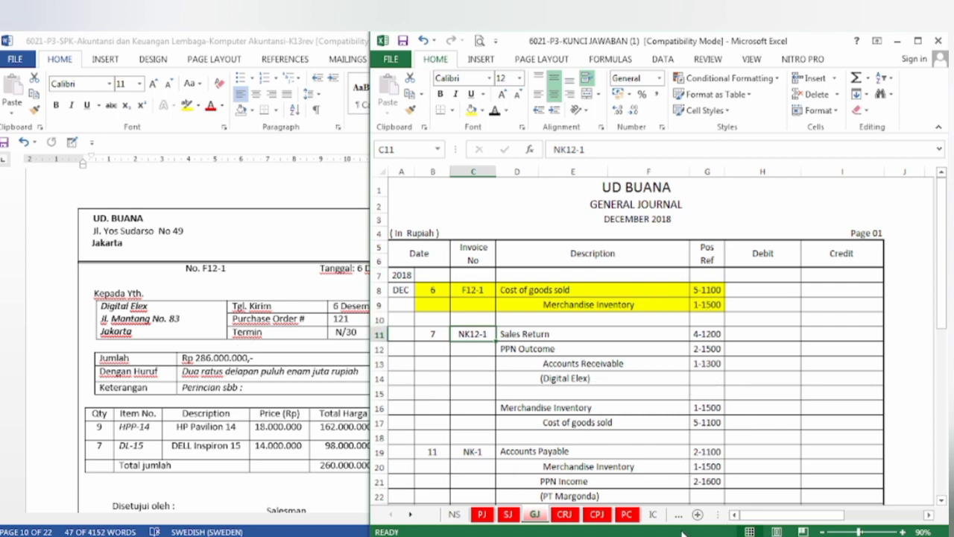
Step: Examine the HP Pavilion 14 and DELL Inspiron 15 inventory cards on sheet IC alongside the invoice in Word
left_click(653, 514)
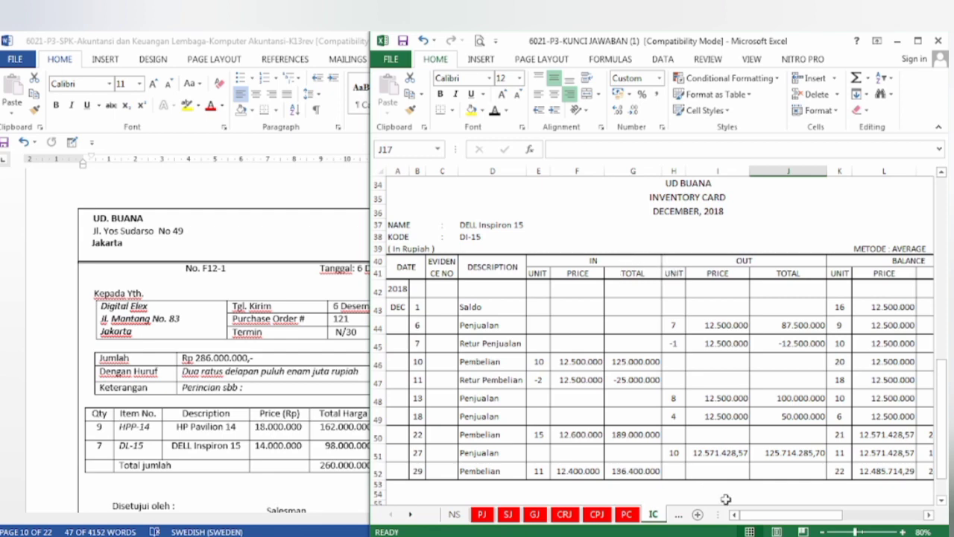
left_click(822, 532)
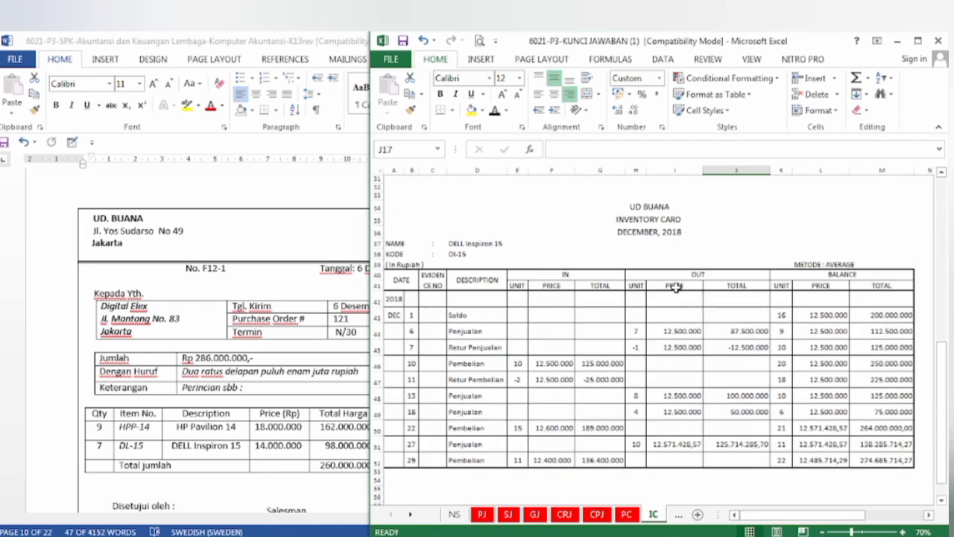
scroll(670, 265, "down", 3)
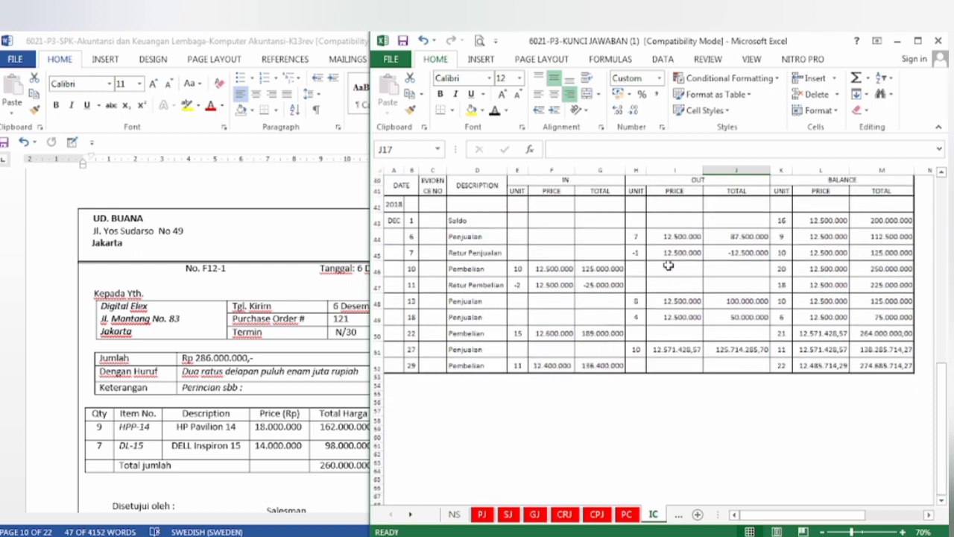
scroll(669, 266, "up", 13)
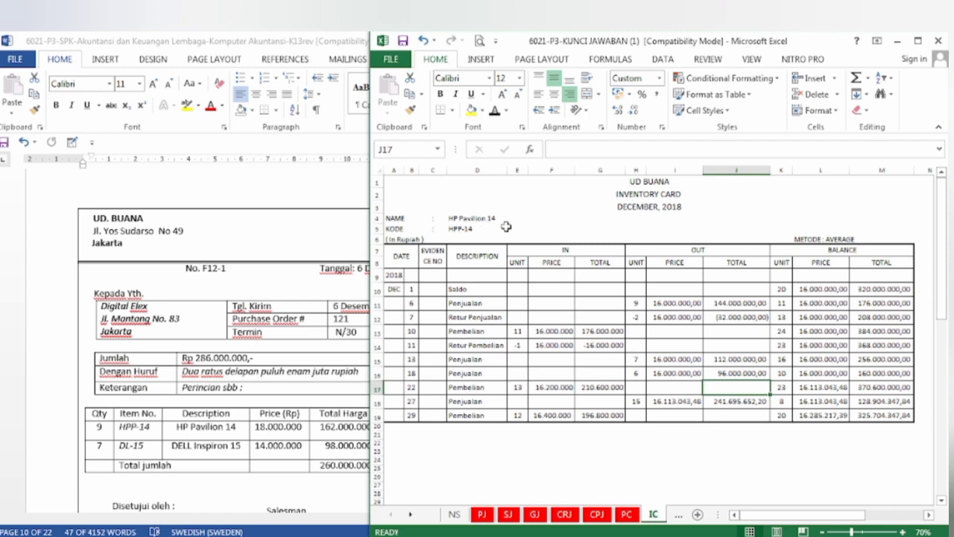
scroll(504, 225, "down", 8)
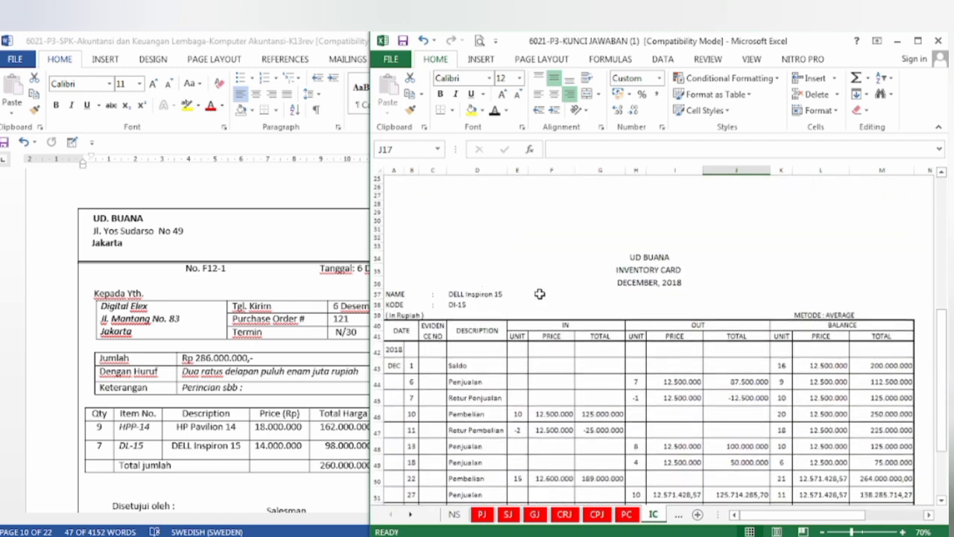
left_click(306, 333)
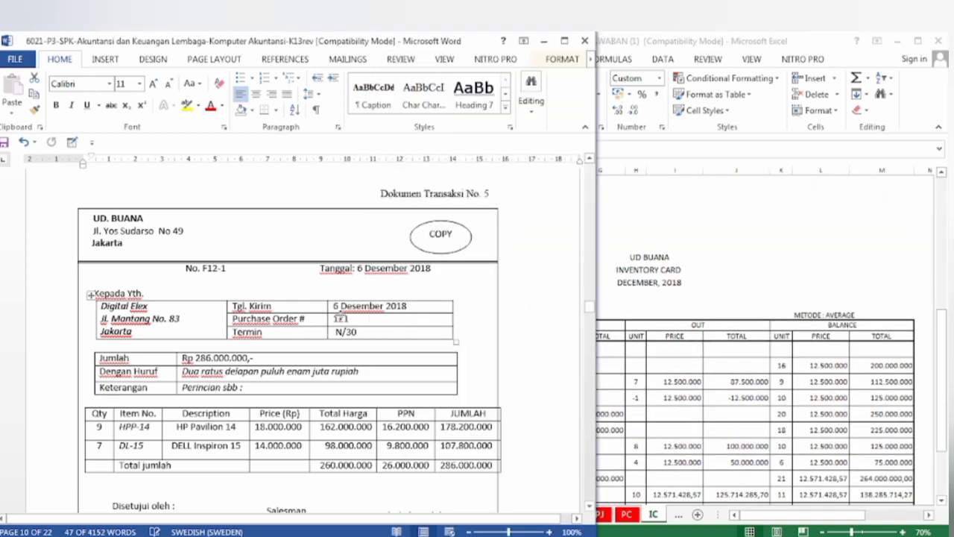
left_click(701, 378)
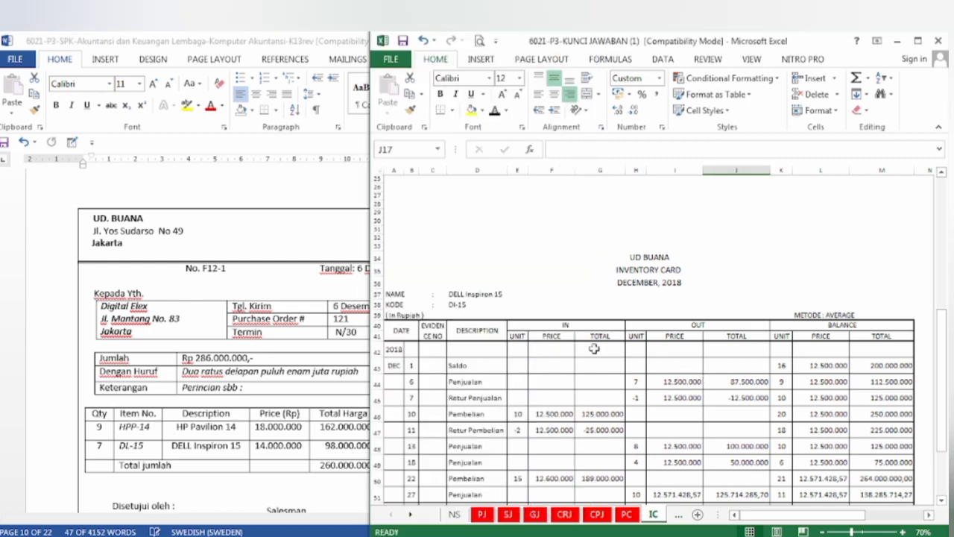
Step: Highlight the 6 December sales OUT totals yellow on both inventory cards: 144,000,000 in J11 and 87,500,000 in J44
scroll(591, 339, "up", 7)
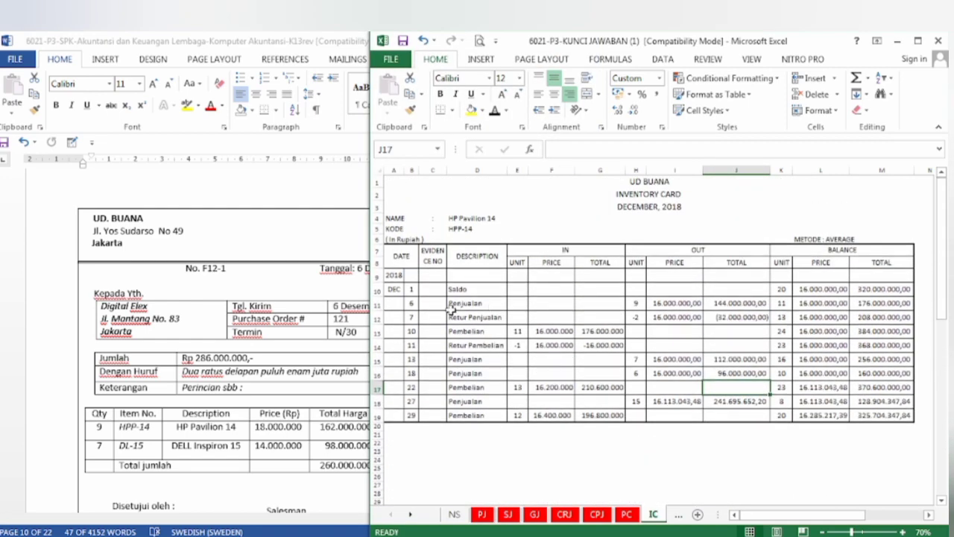
left_click(723, 303)
left_click(471, 110)
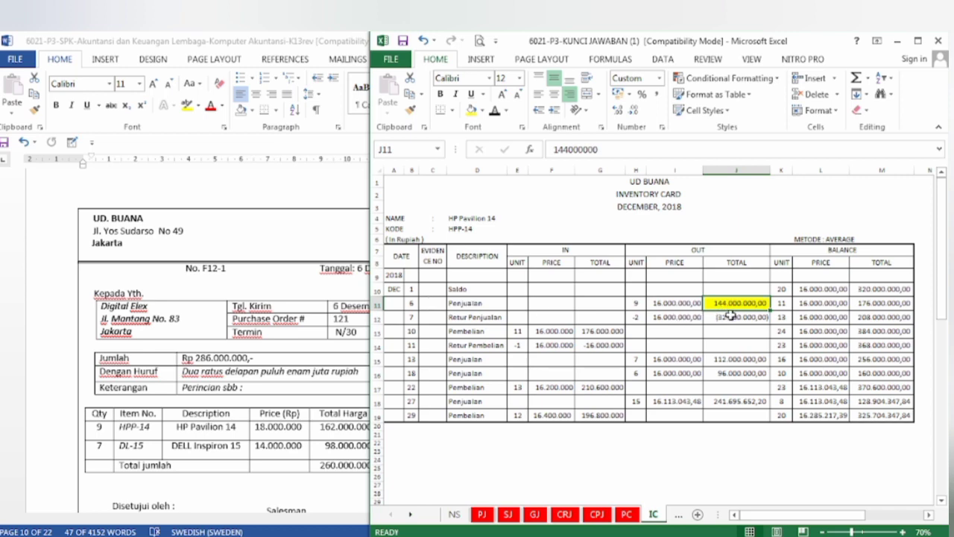
scroll(727, 313, "down", 11)
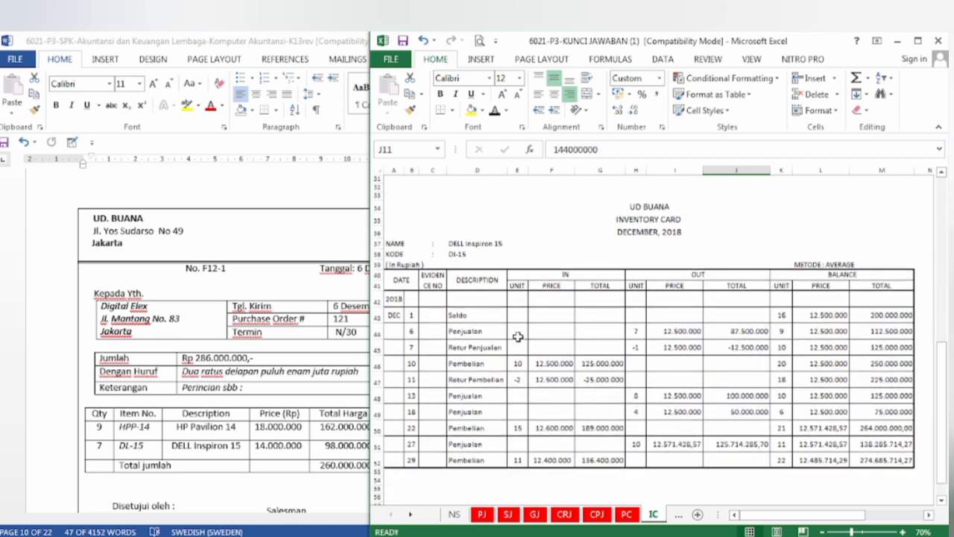
left_click(720, 332)
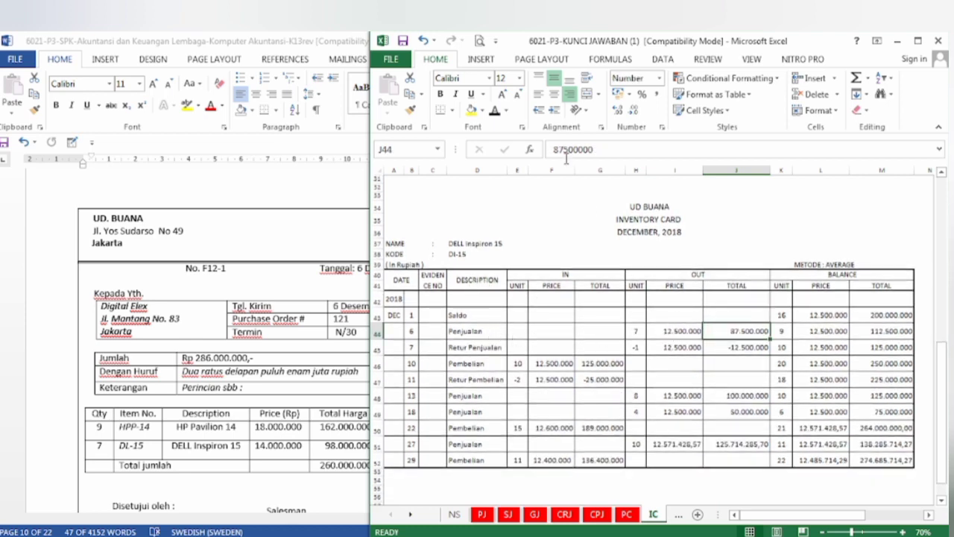
left_click(471, 110)
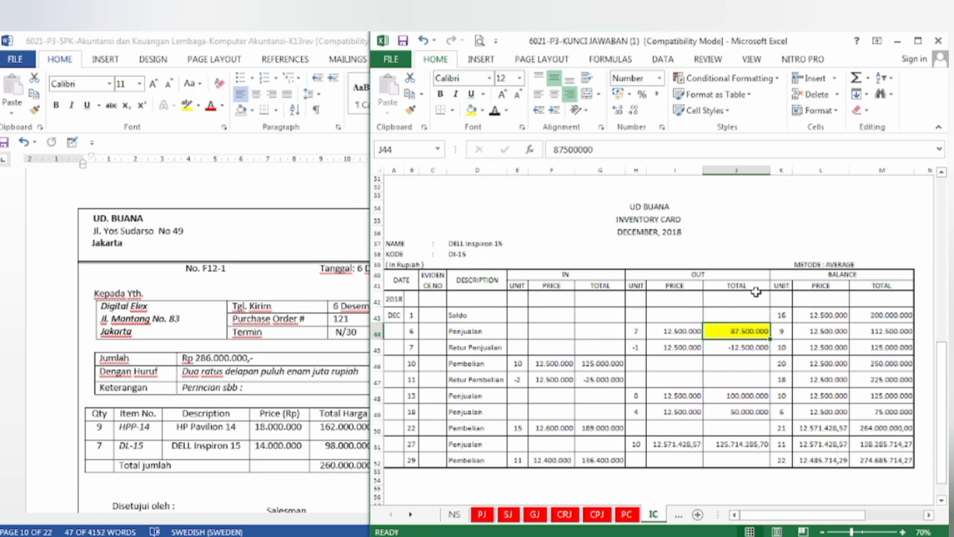
Step: Review the highlighted card totals, then reveal H8:I9 on sheet GJ in black: the 231,500,000 cost of goods sold debit and inventory credit
scroll(756, 292, "up", 3)
scroll(756, 291, "up", 1)
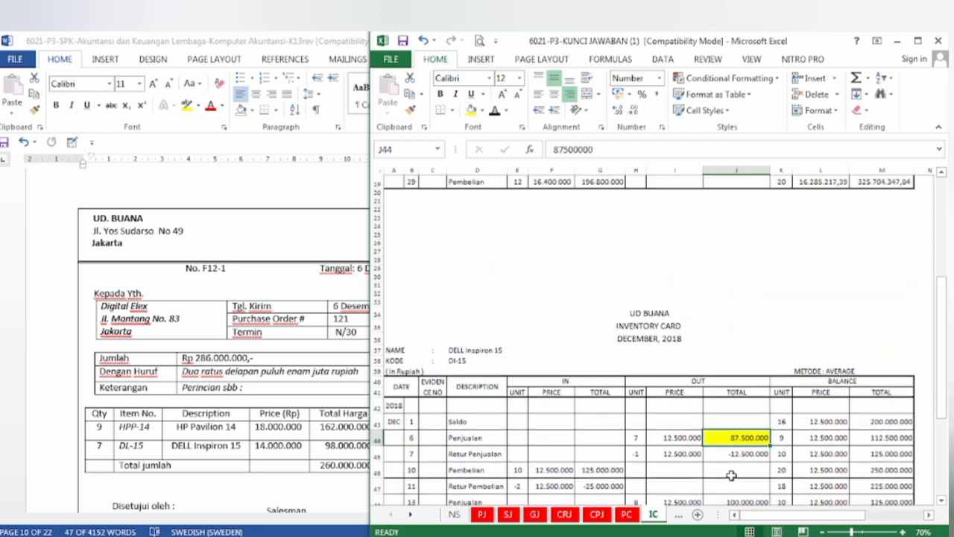
scroll(700, 260, "up", 5)
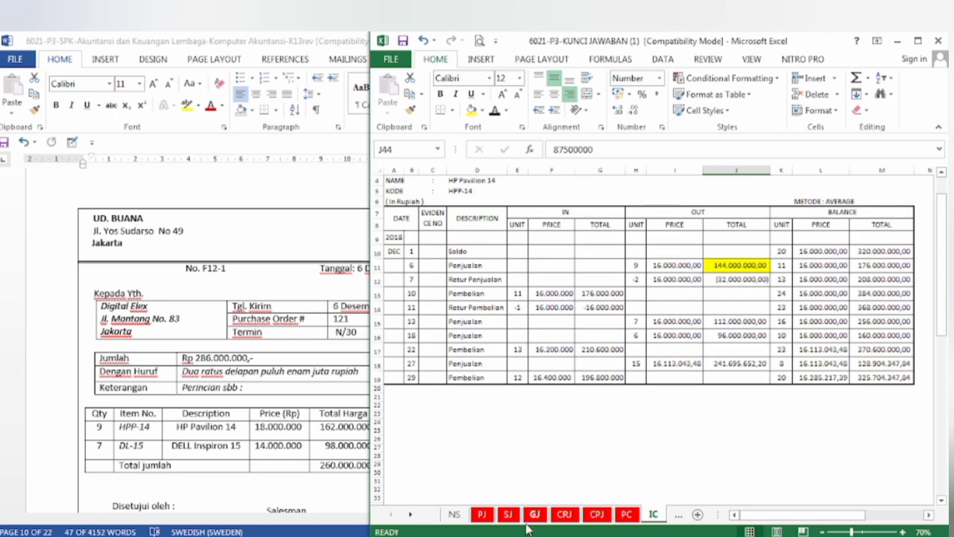
left_click(535, 515)
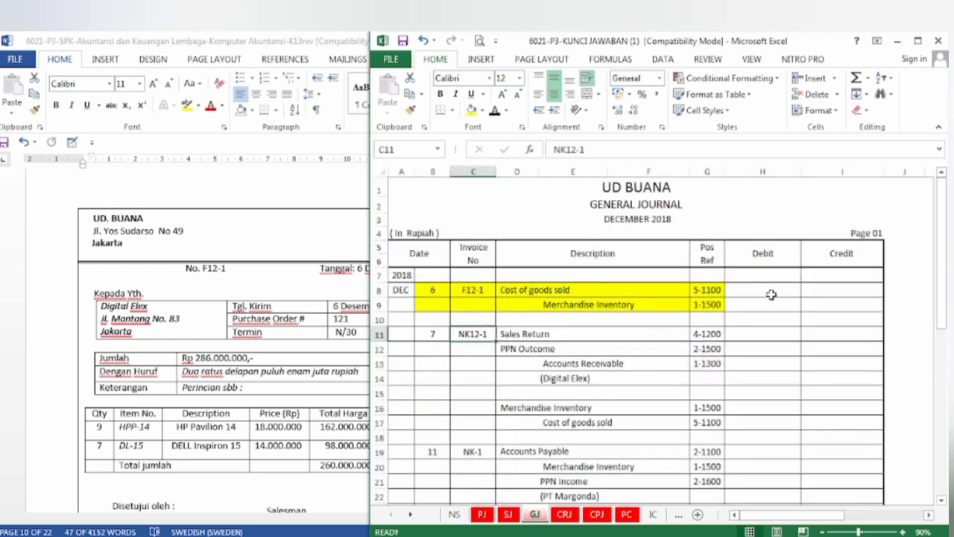
left_click_drag(772, 293, 833, 304)
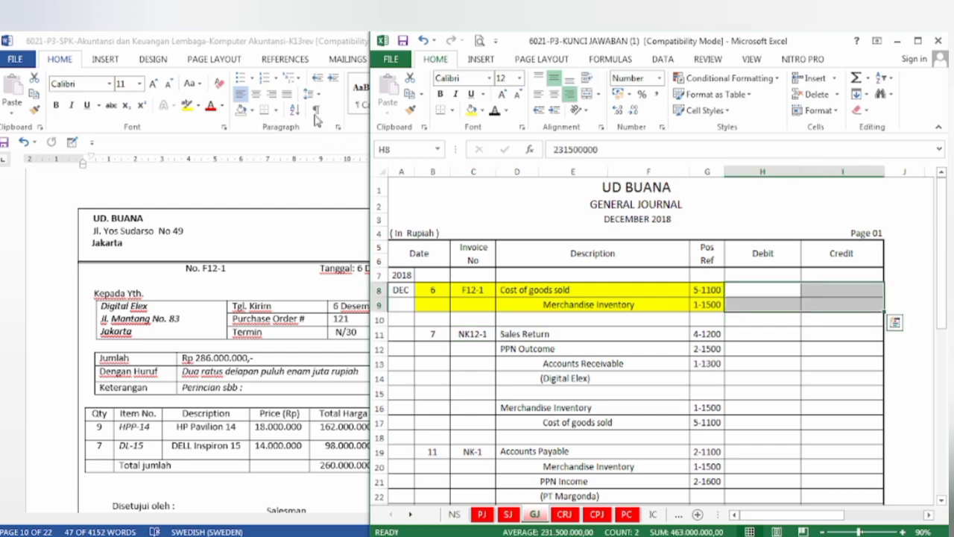
left_click(495, 112)
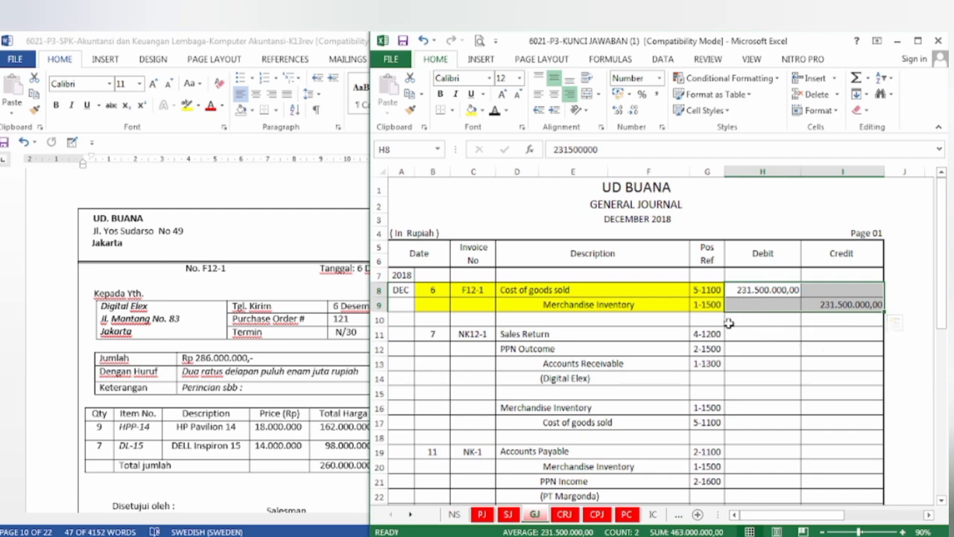
Step: Review cash payment voucher Dokumen Transaksi No. 6 in Word, then open the cash payment journal sheet CPJ in Excel
left_click(231, 326)
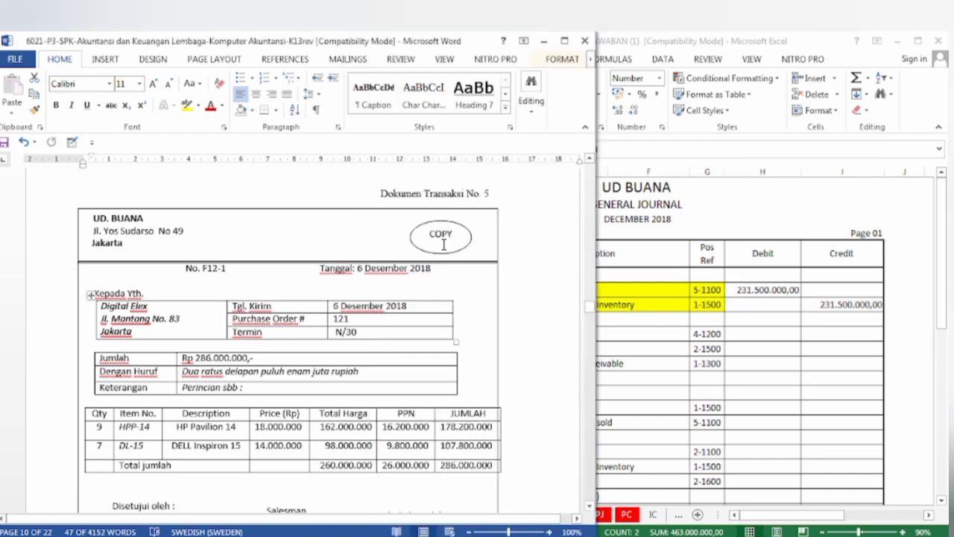
scroll(472, 258, "down", 10)
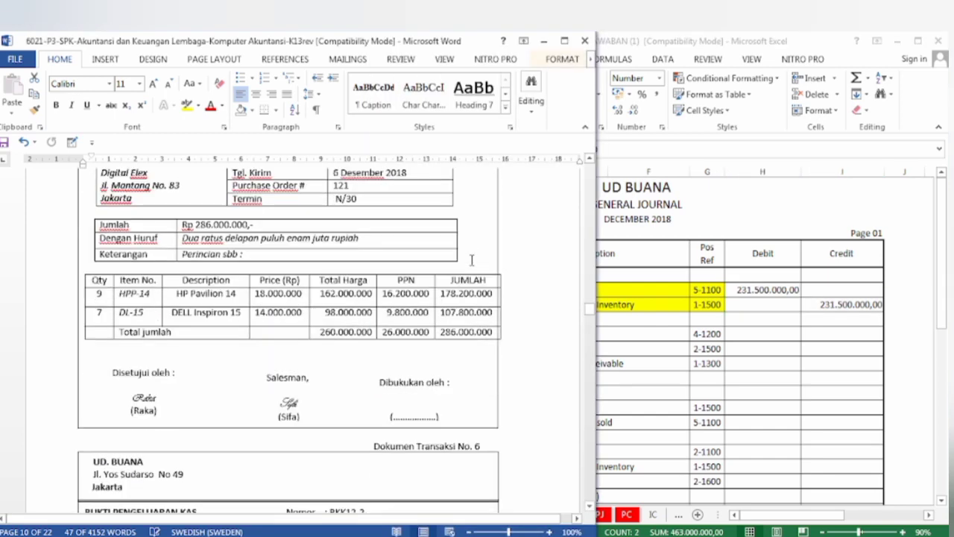
scroll(462, 256, "down", 1)
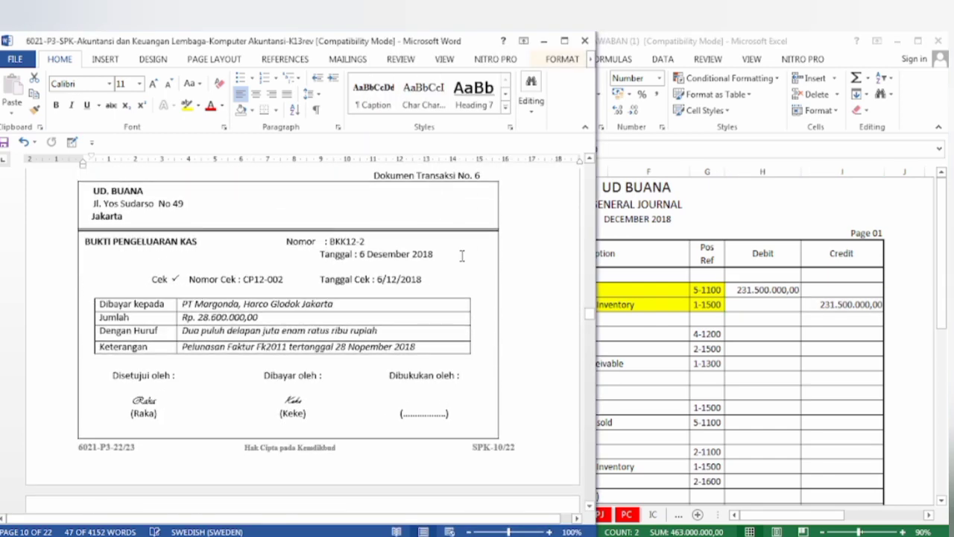
scroll(462, 255, "up", 1)
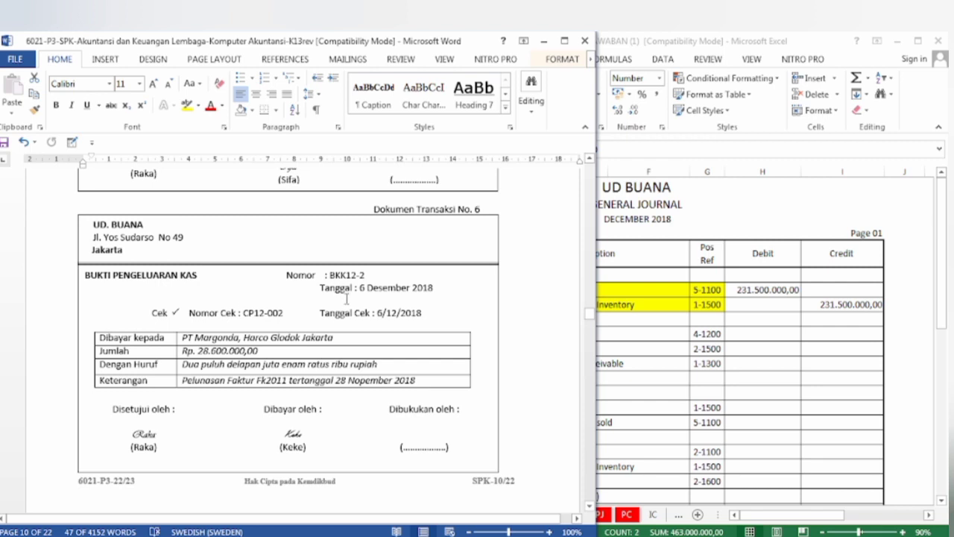
key("alt+Tab")
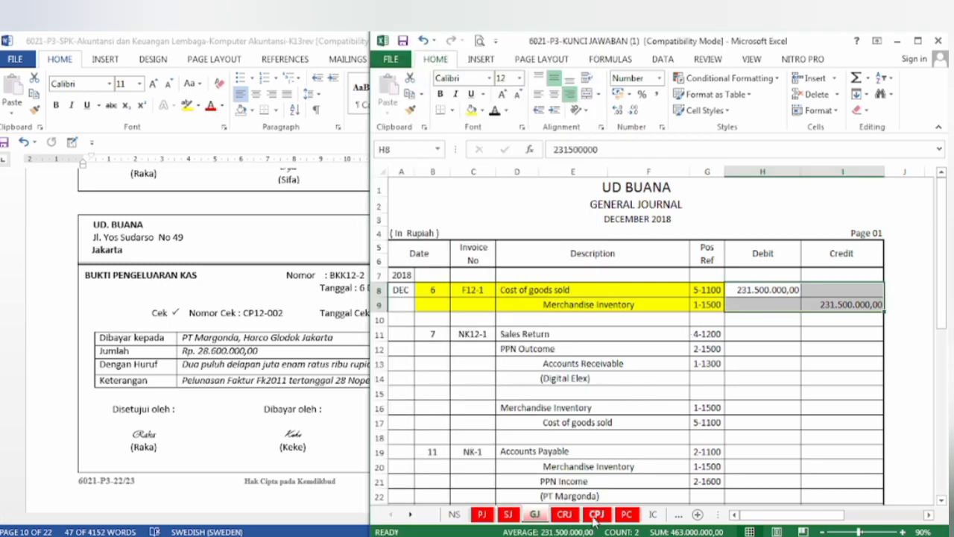
left_click(596, 514)
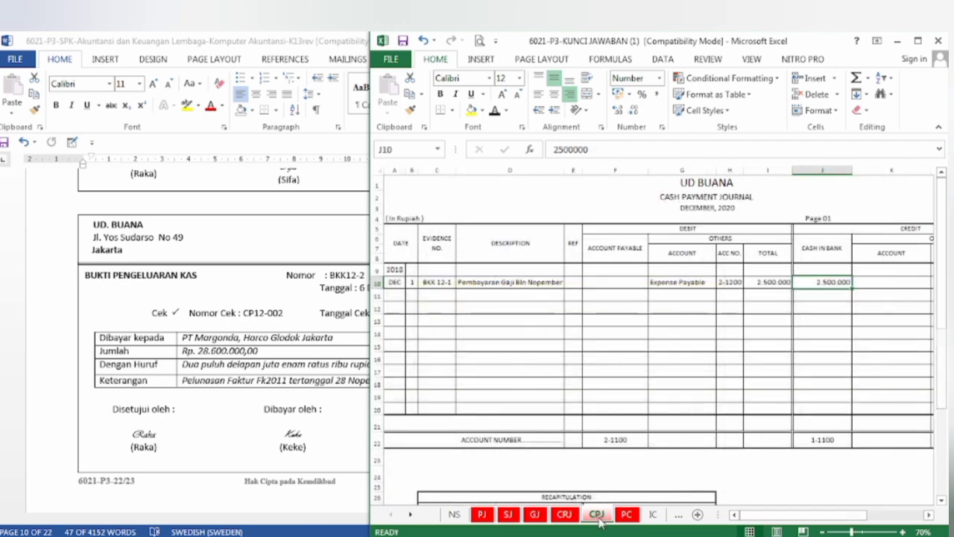
Step: Recheck the voucher in Word, then make date 6 in B11 and evidence number BKK12-2 in C11 black on Excel's CPJ sheet
left_click(325, 316)
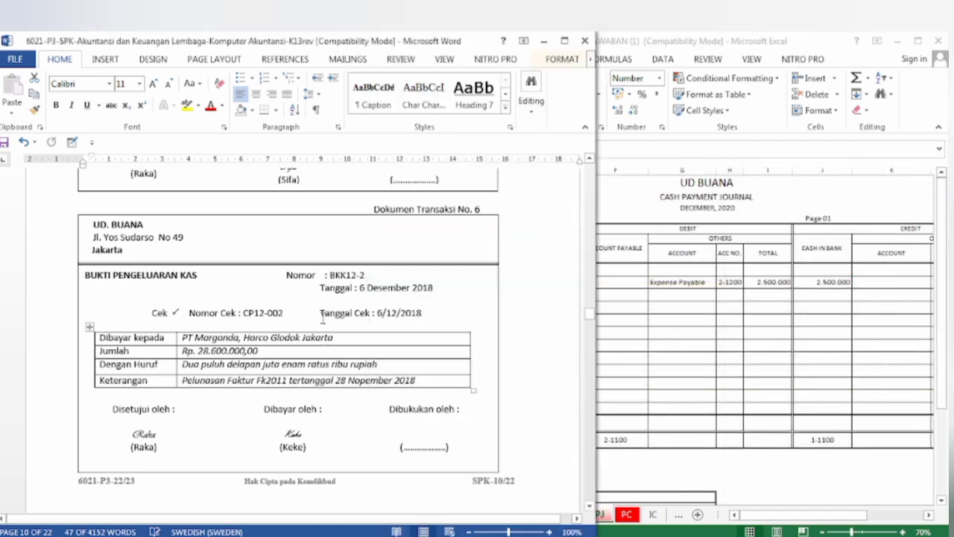
left_click(700, 317)
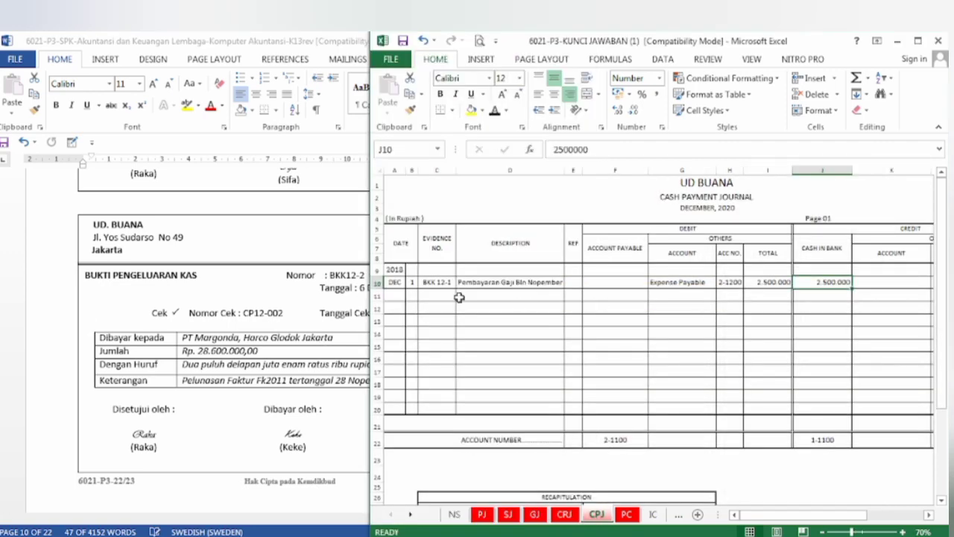
left_click(412, 295)
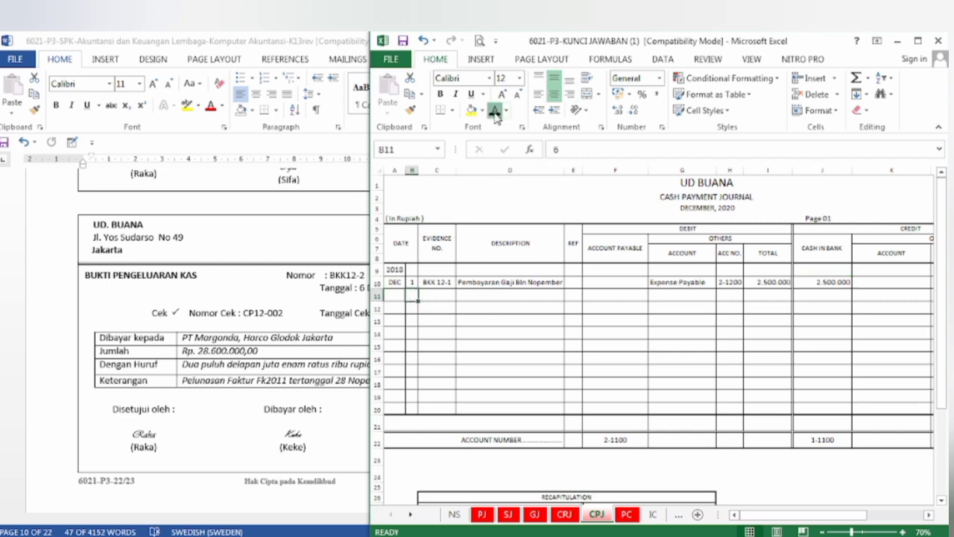
left_click(429, 296)
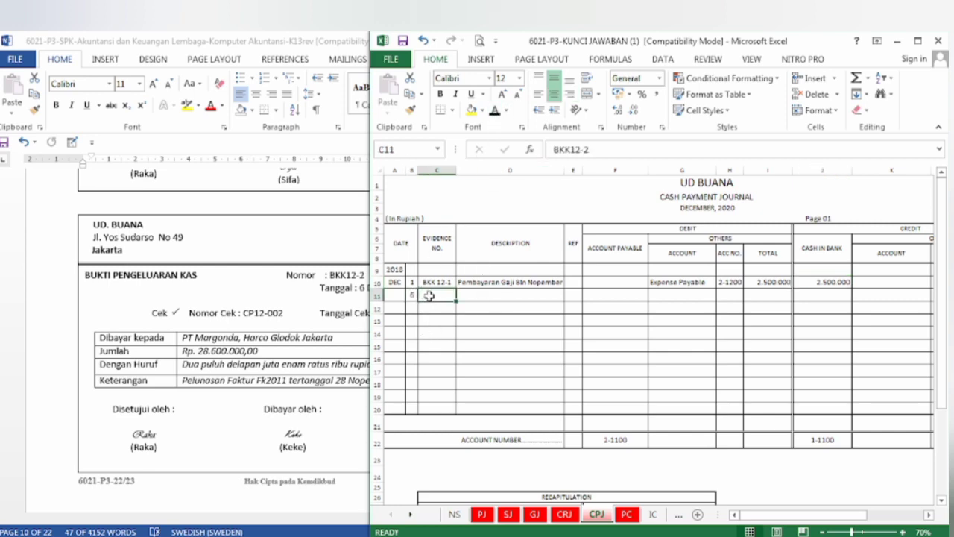
left_click(494, 110)
left_click(903, 532)
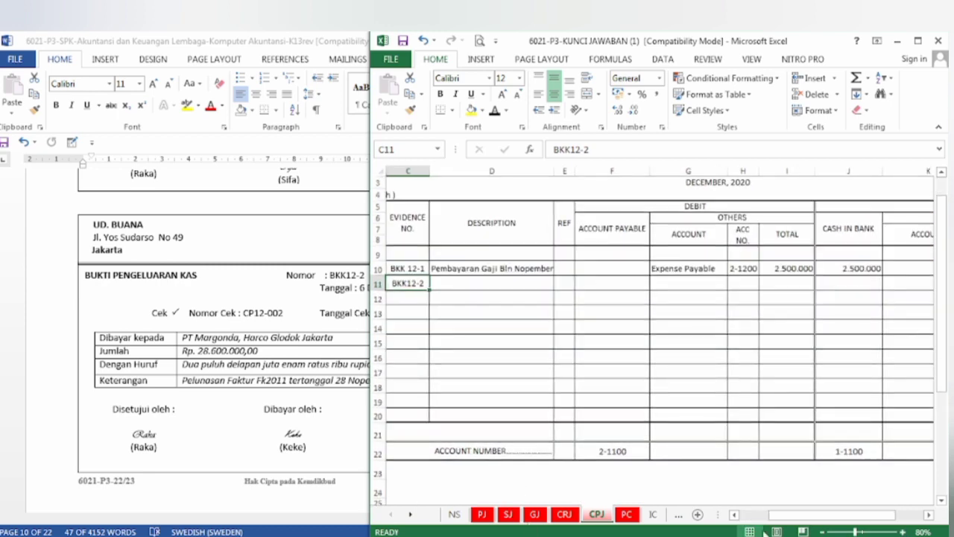
left_click_drag(781, 522, 751, 522)
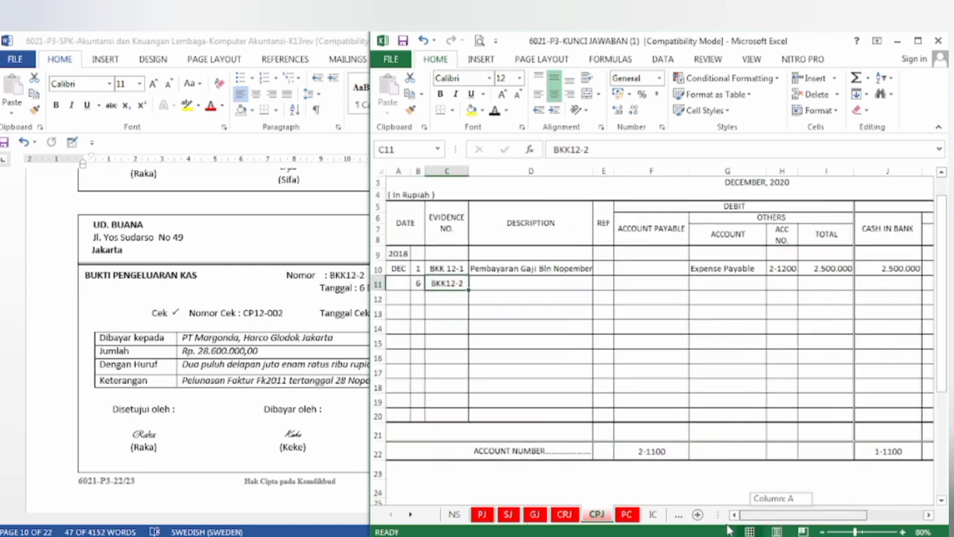
Step: Make the PT MARGONDA payment entry black in row 11 of CPJ: description D11, 28,600,000 accounts payable F11 and cash in bank J11
left_click(494, 283)
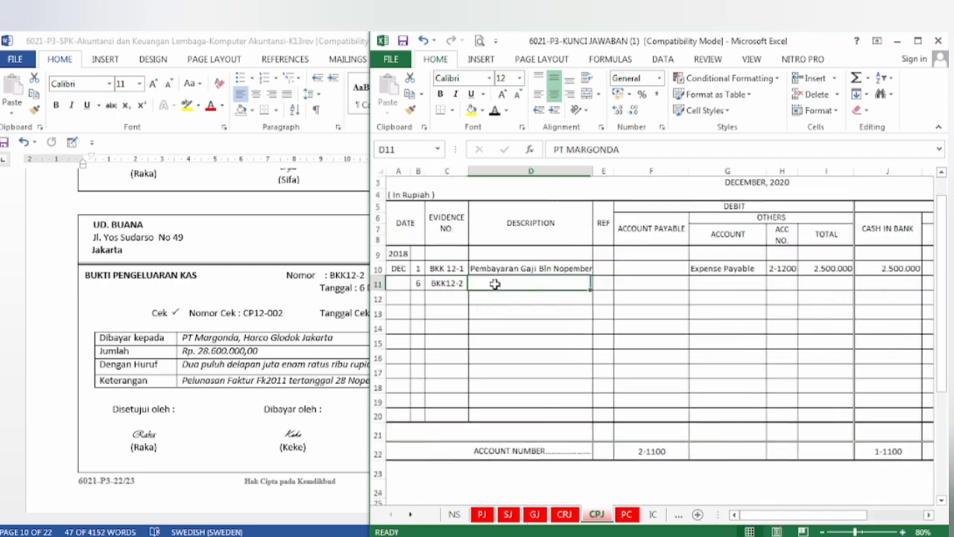
left_click(494, 110)
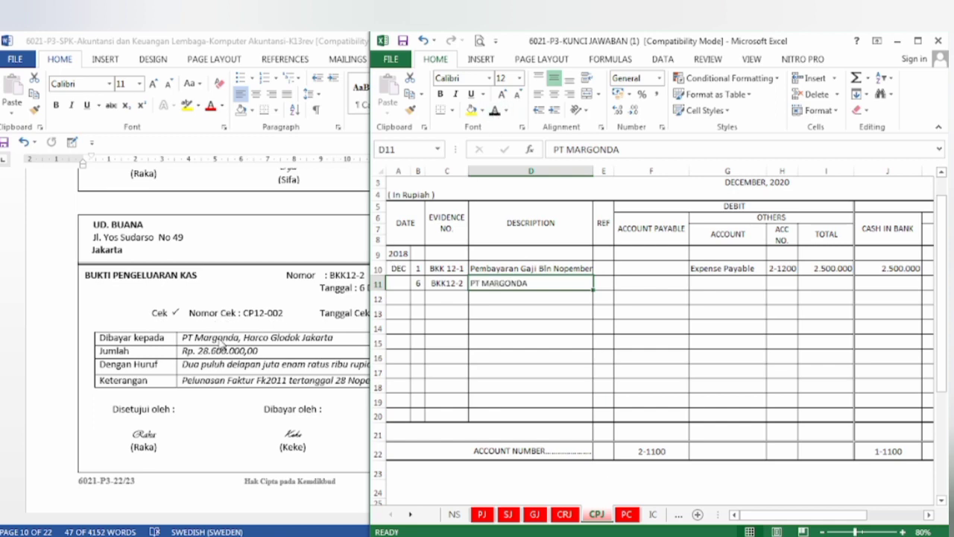
left_click(630, 282)
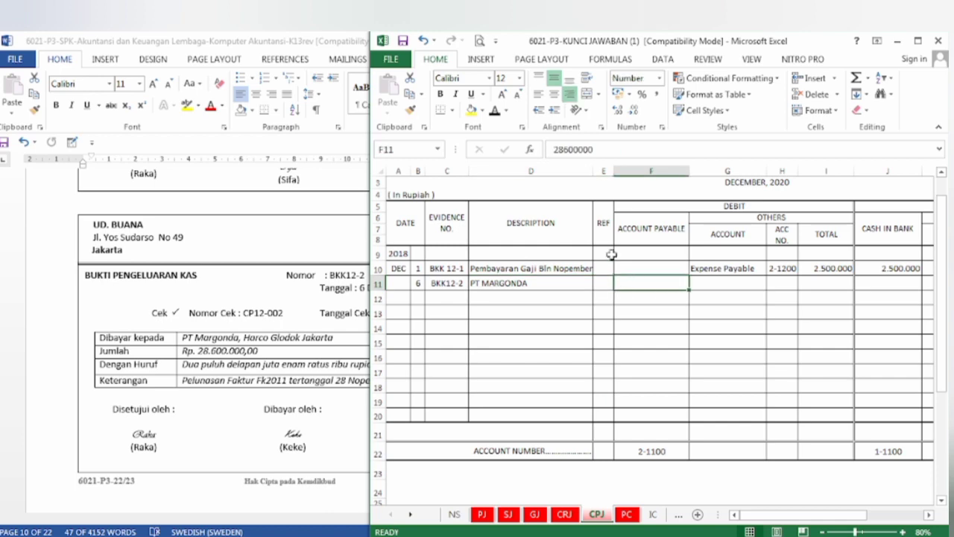
left_click(495, 110)
left_click(898, 283)
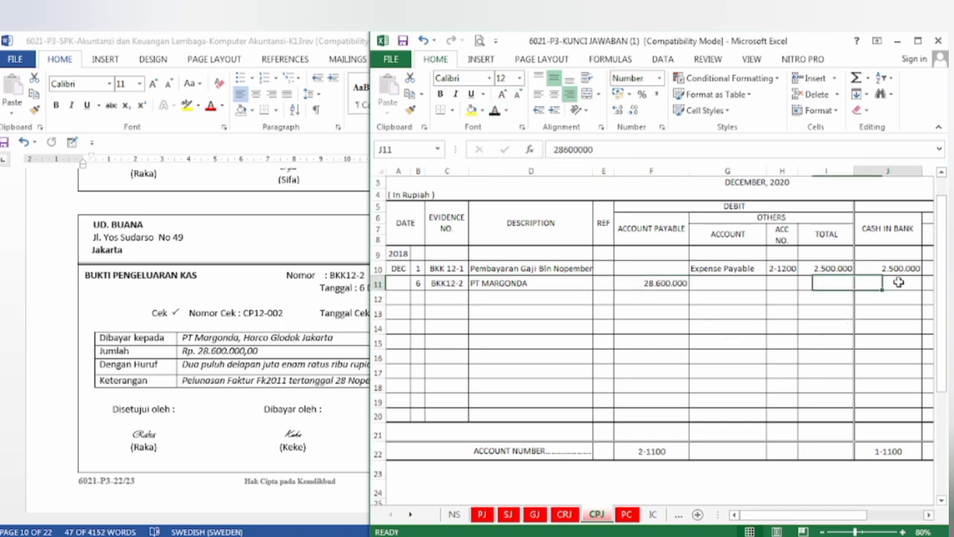
left_click(494, 110)
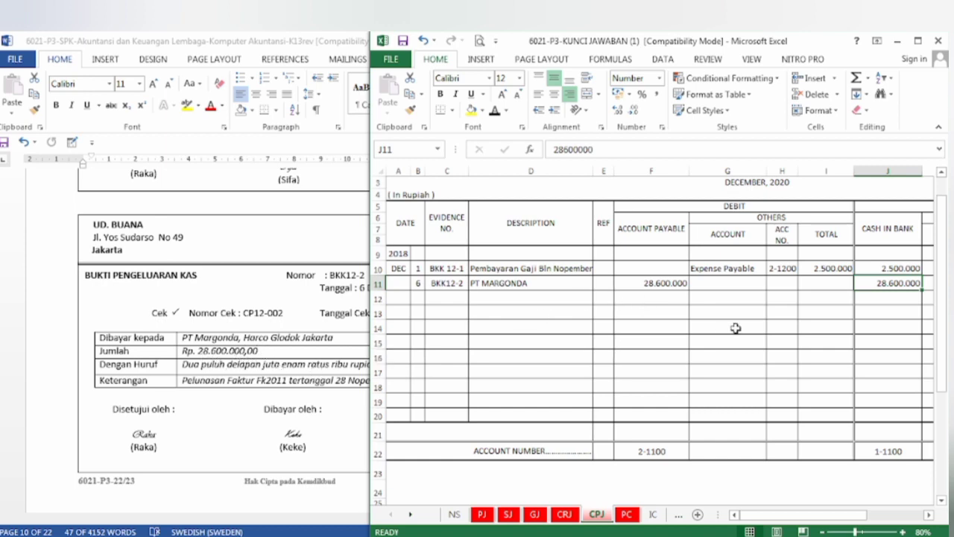
Step: Review credit note NK12-1, Dokumen Transaksi No. 7, in Word, then open the general journal sheet GJ in Excel
left_click(272, 454)
scroll(269, 425, "down", 10)
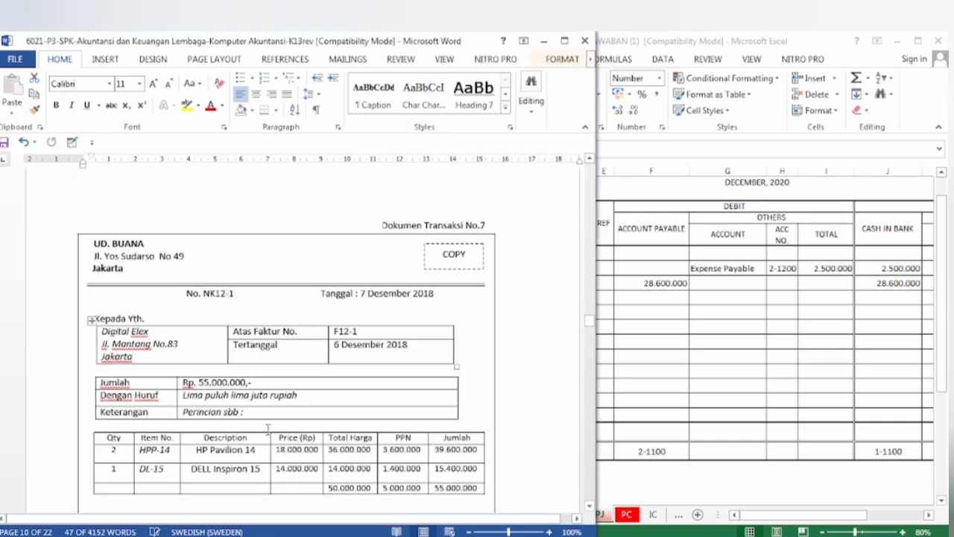
scroll(267, 425, "down", 1)
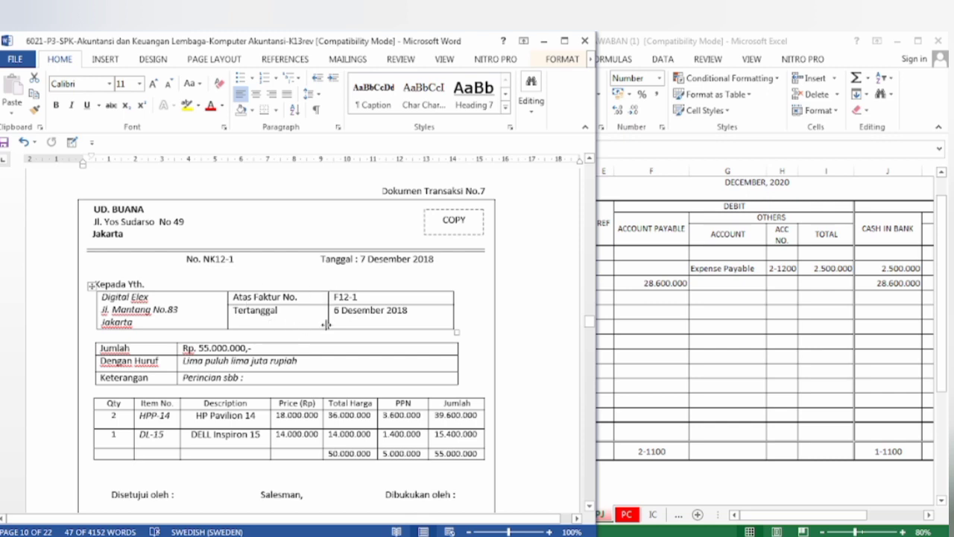
left_click(770, 430)
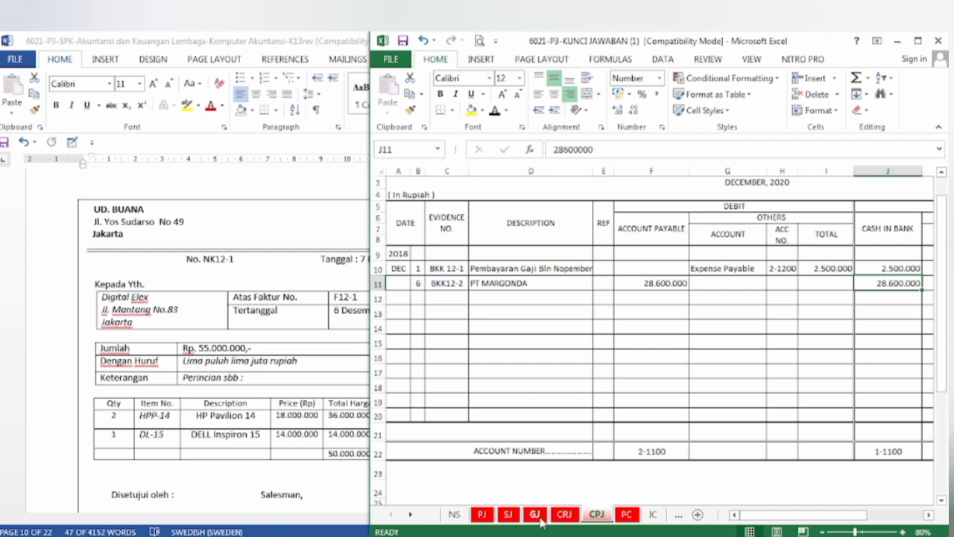
left_click(535, 514)
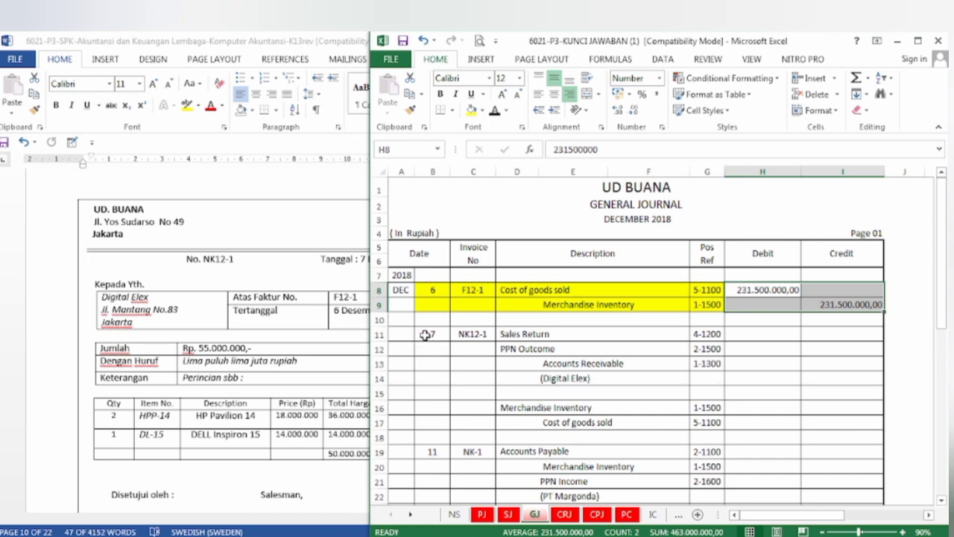
Step: Highlight the 7 December sales return lines B11:G13 yellow on sheet GJ, from Sales Return through Accounts Receivable
left_click_drag(425, 336, 692, 364)
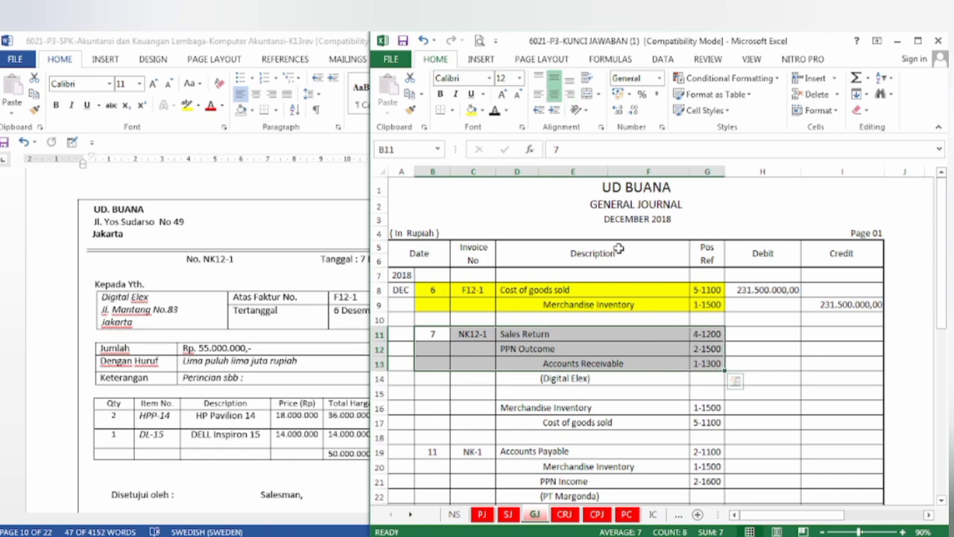
left_click(468, 109)
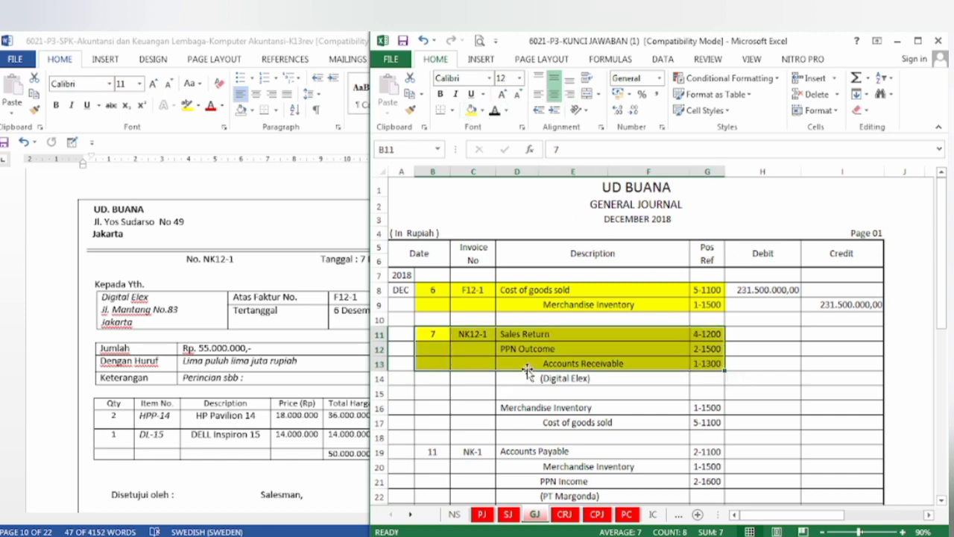
left_click(507, 394)
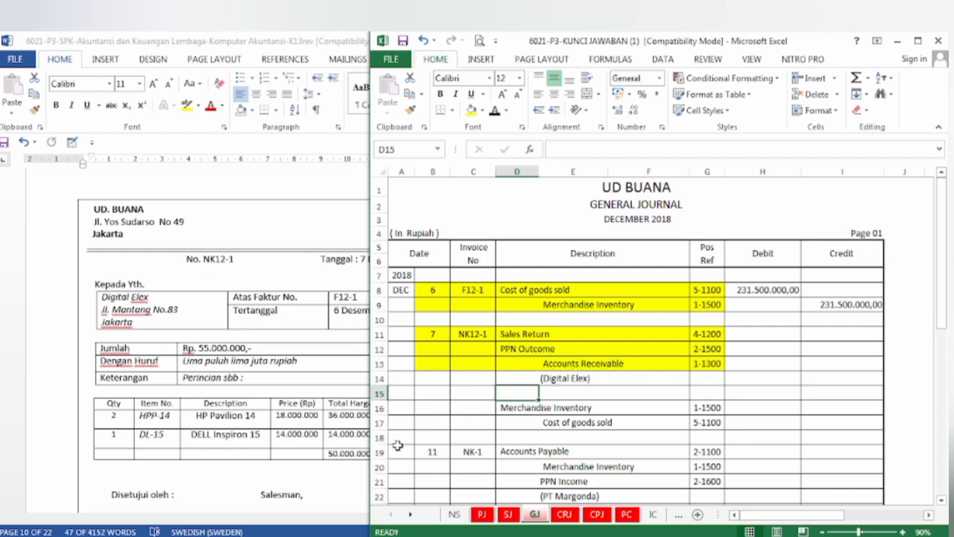
Step: Check the credit note totals in Word, then make the 50,000,000 Sales Return debit in H11 and 5,000,000 PPN Outcome debit in H12 black in Excel
left_click(343, 479)
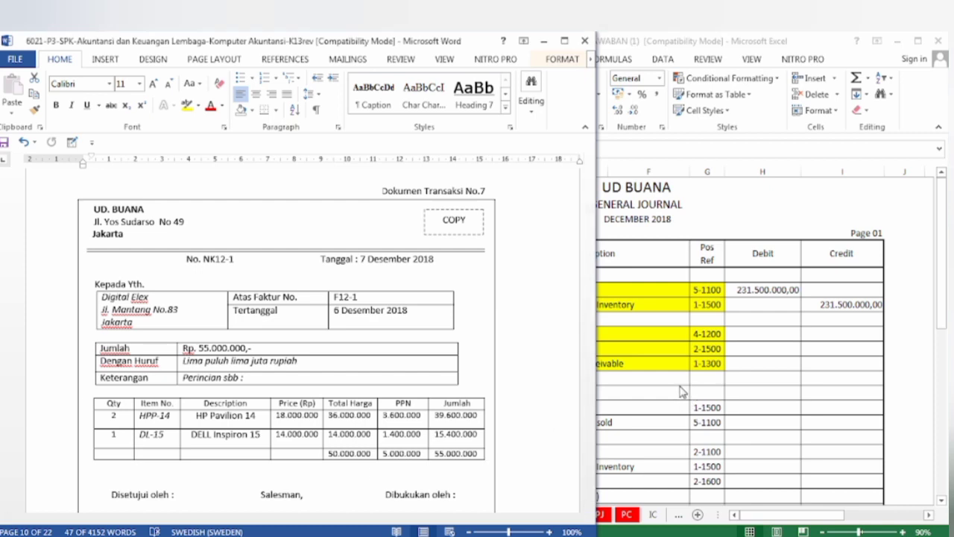
left_click(684, 392)
left_click(229, 486)
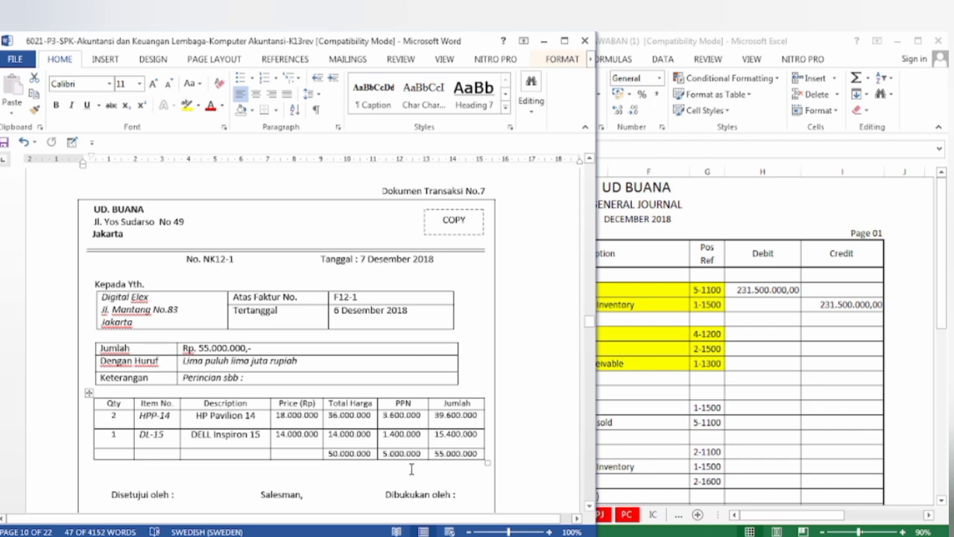
left_click(754, 336)
key("BackSpace")
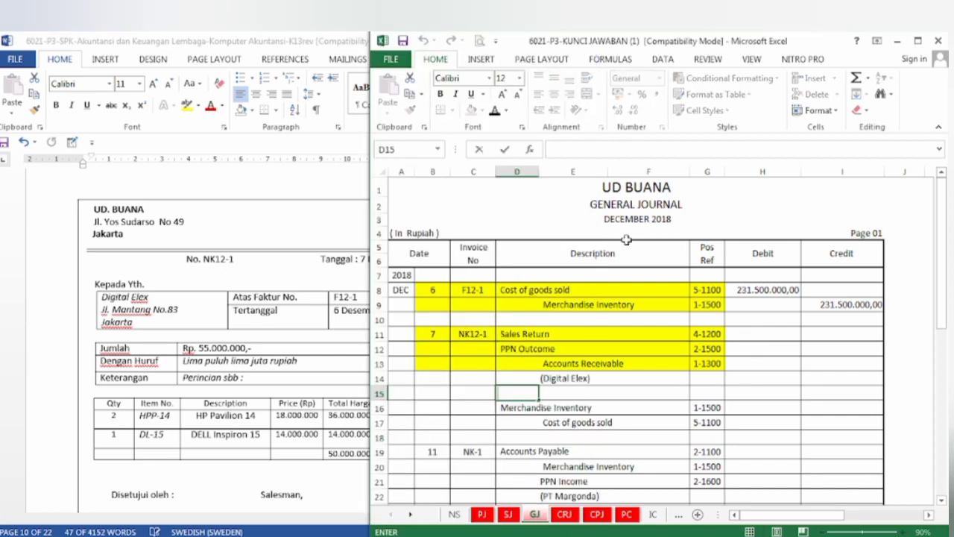
left_click(751, 335)
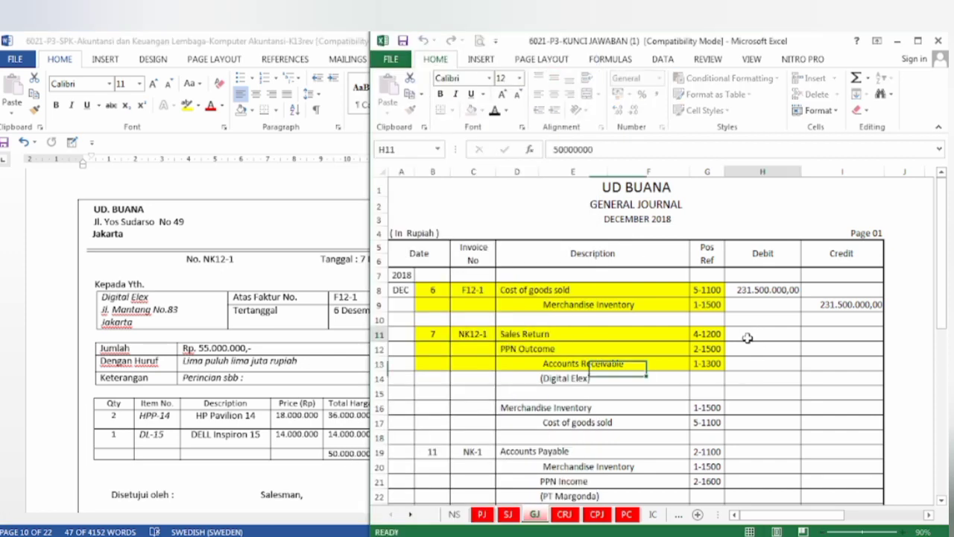
left_click(493, 110)
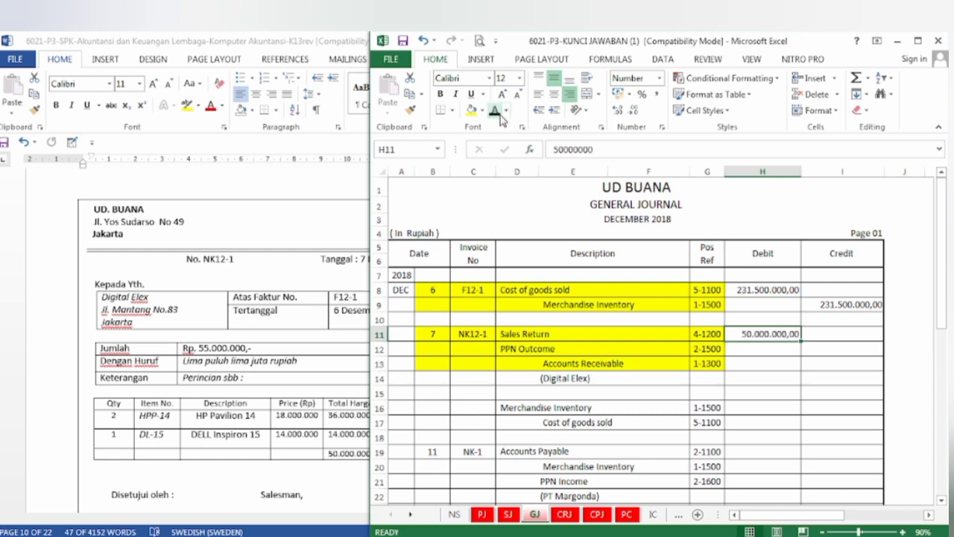
left_click(757, 349)
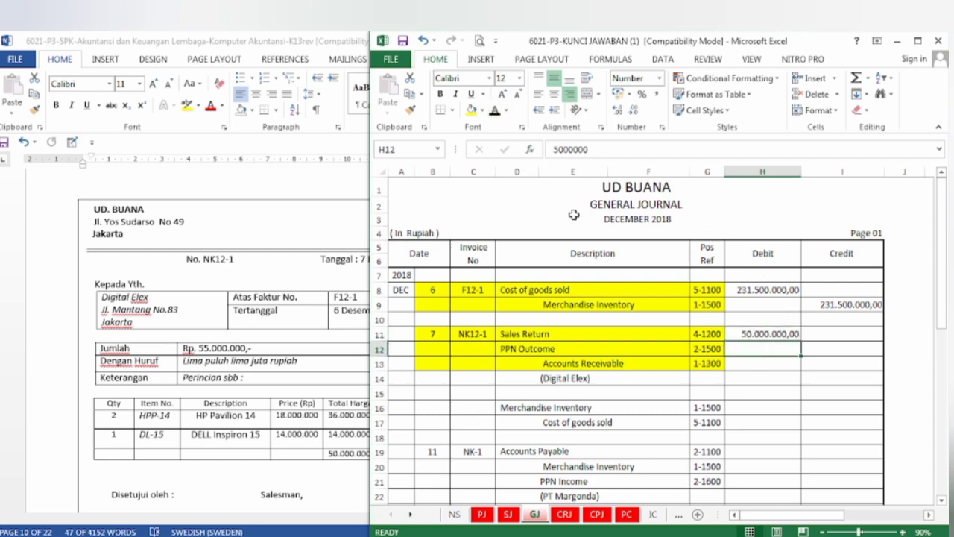
left_click(494, 111)
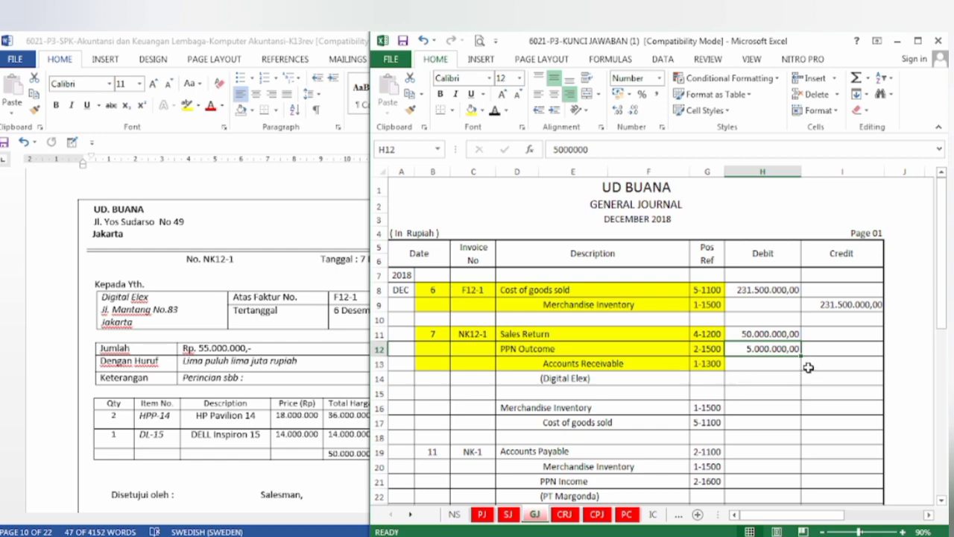
Step: Recheck the credit note total in Word, then make the 55,000,000 Accounts Receivable credit in I13 black on Excel's GJ sheet
left_click(284, 479)
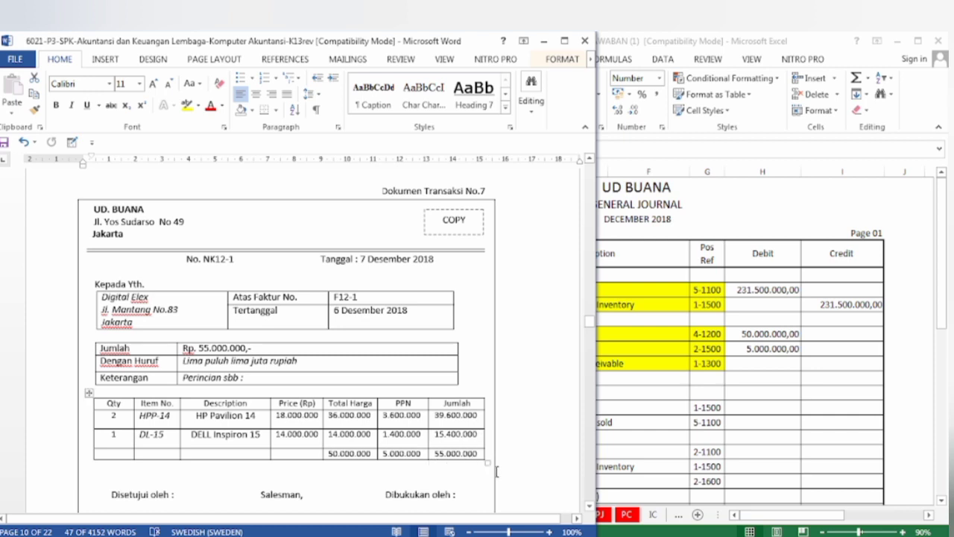
left_click(821, 364)
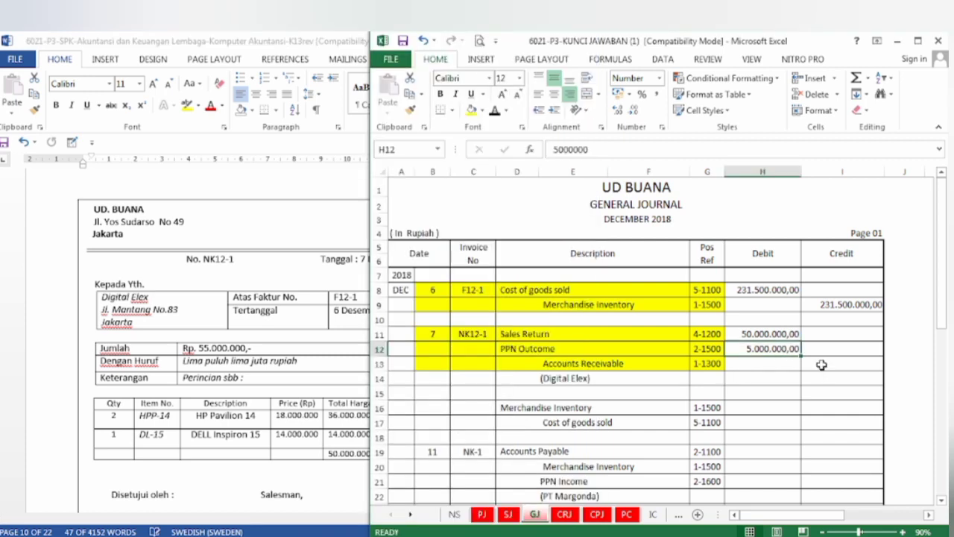
left_click(493, 111)
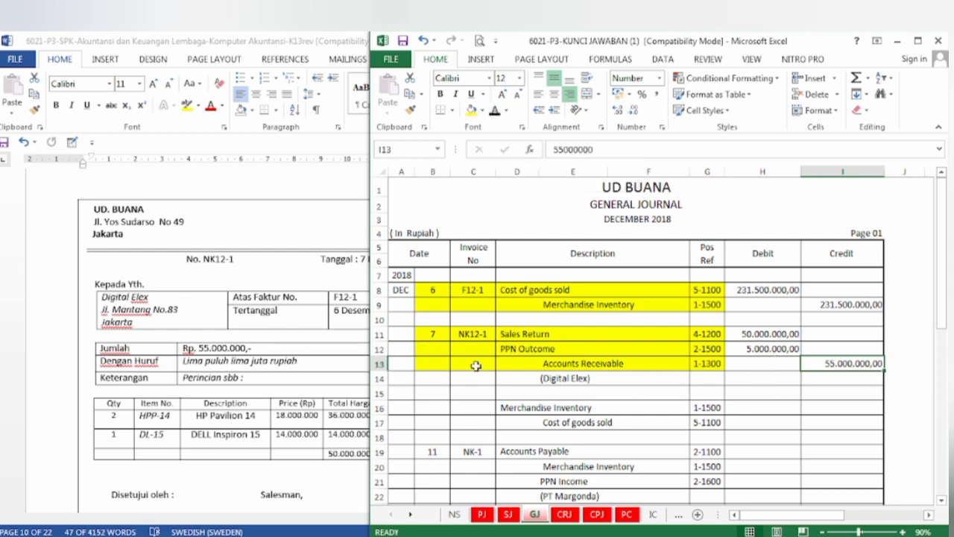
Step: Highlight (Digital Elex) in E14 and the Merchandise Inventory and Cost of goods sold return lines D16:G17 yellow on GJ
left_click(541, 380)
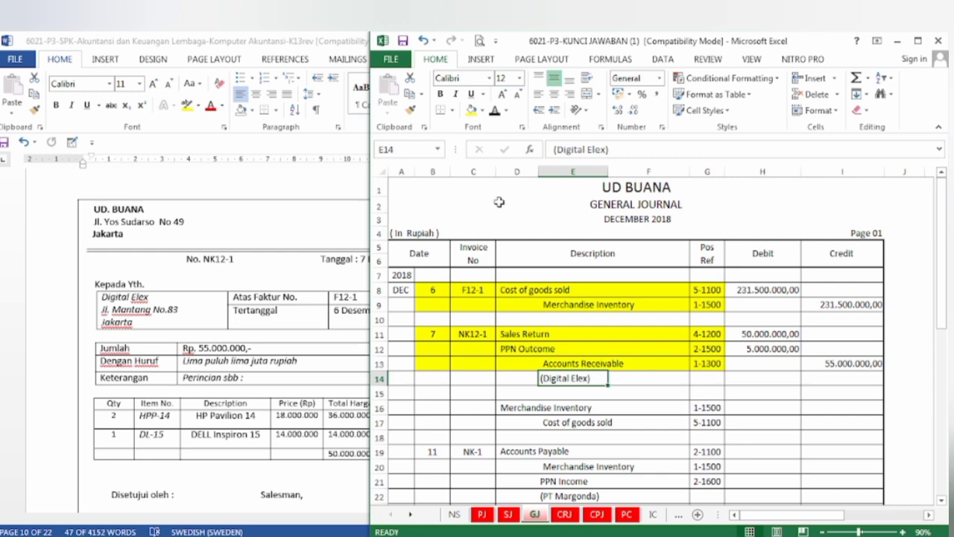
left_click(470, 111)
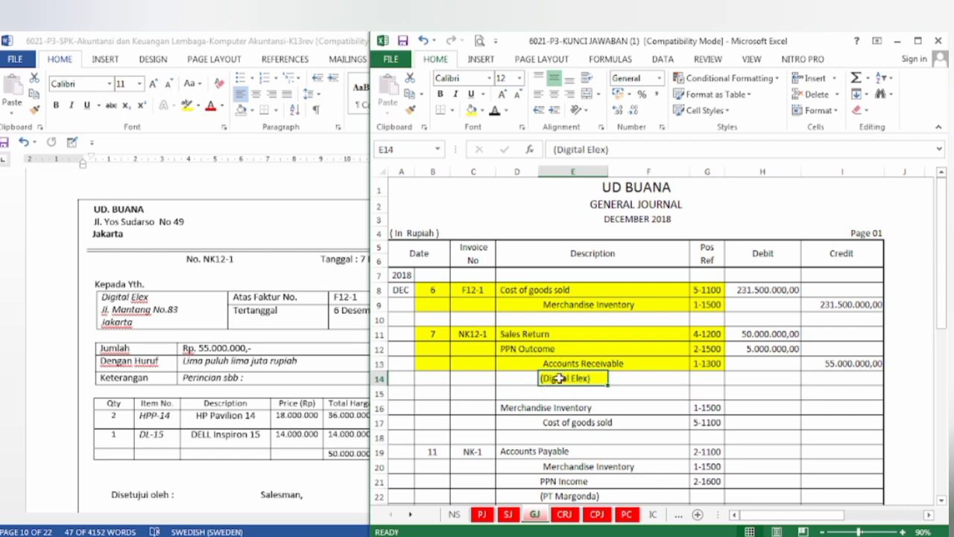
scroll(557, 361, "down", 2)
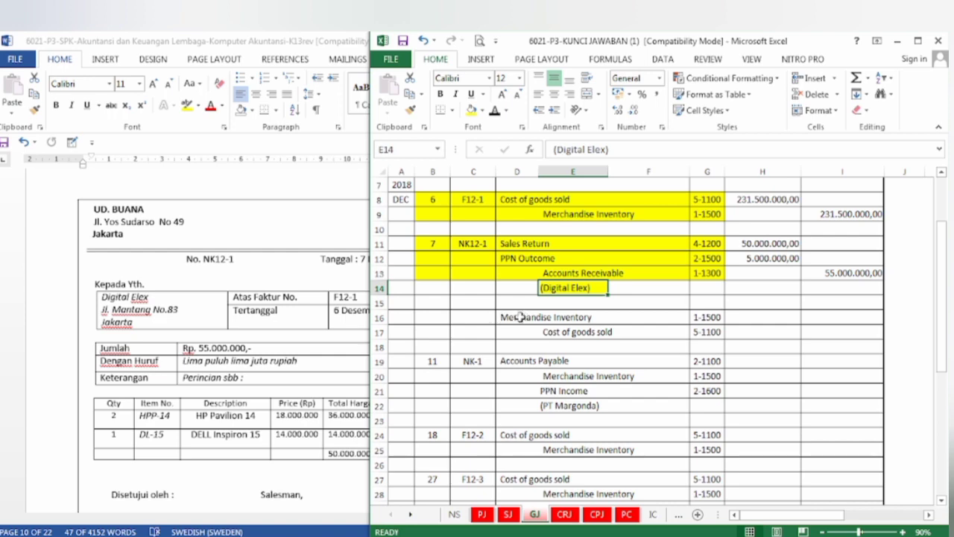
left_click_drag(513, 318, 697, 328)
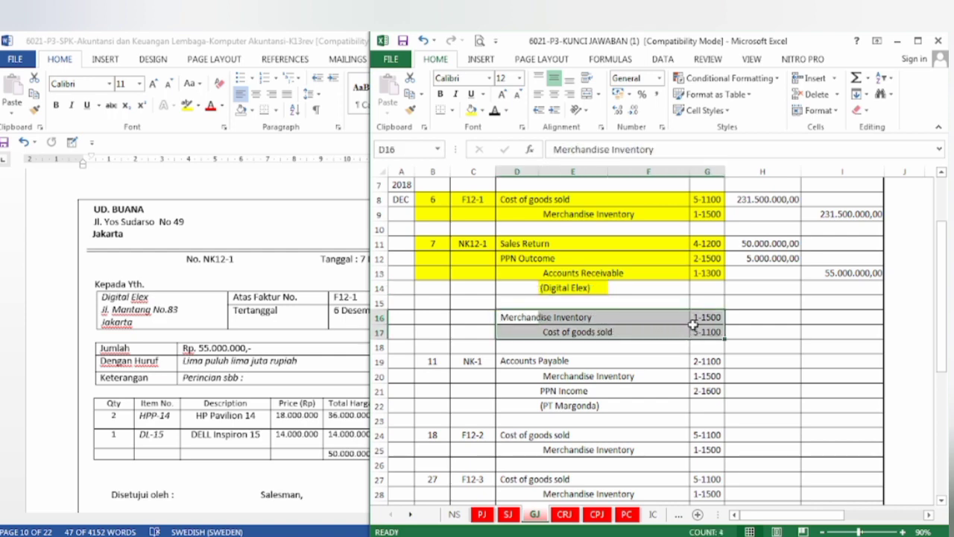
left_click(471, 110)
left_click_drag(565, 360, 565, 351)
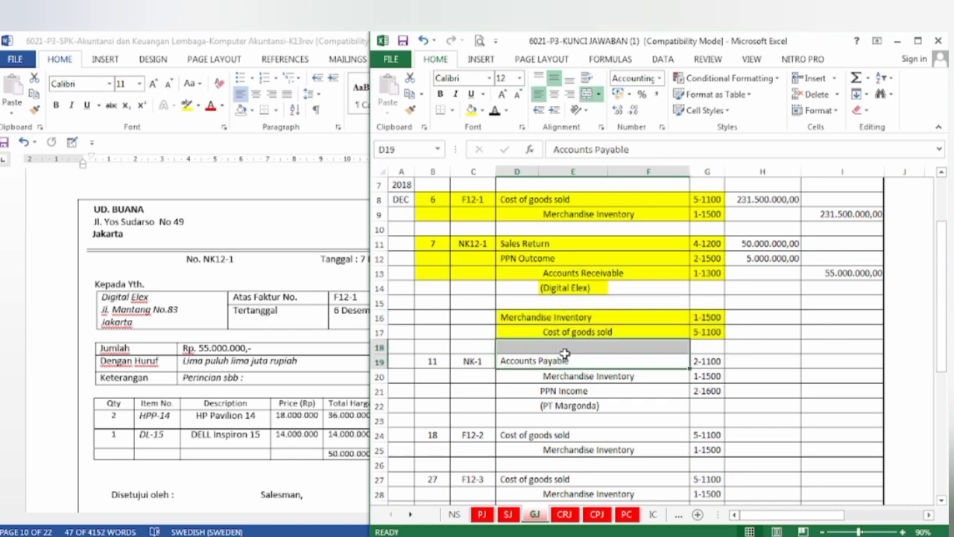
left_click(646, 376)
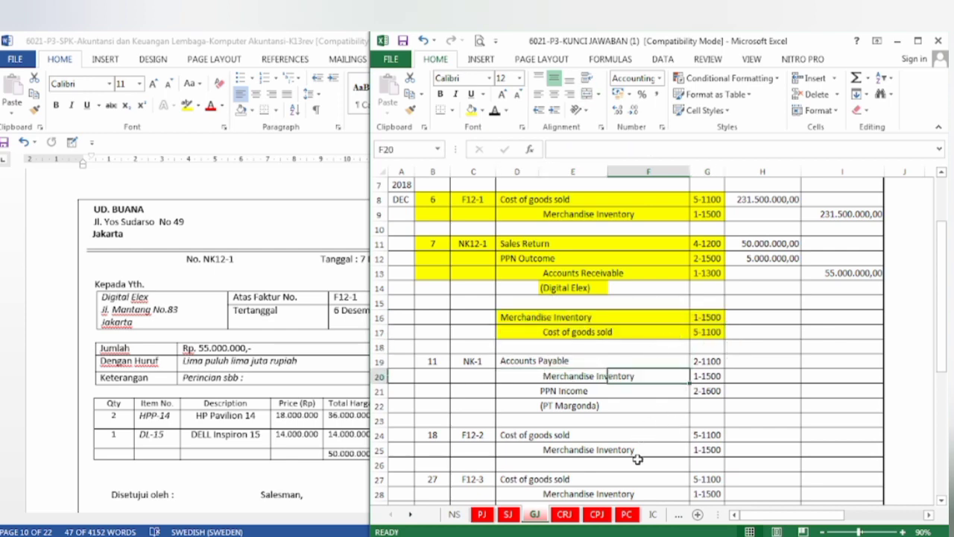
Step: Open sheet IC and highlight the 7 December Retur Penjualan row B12:J12 yellow on the HP Pavilion 14 inventory card
left_click(651, 515)
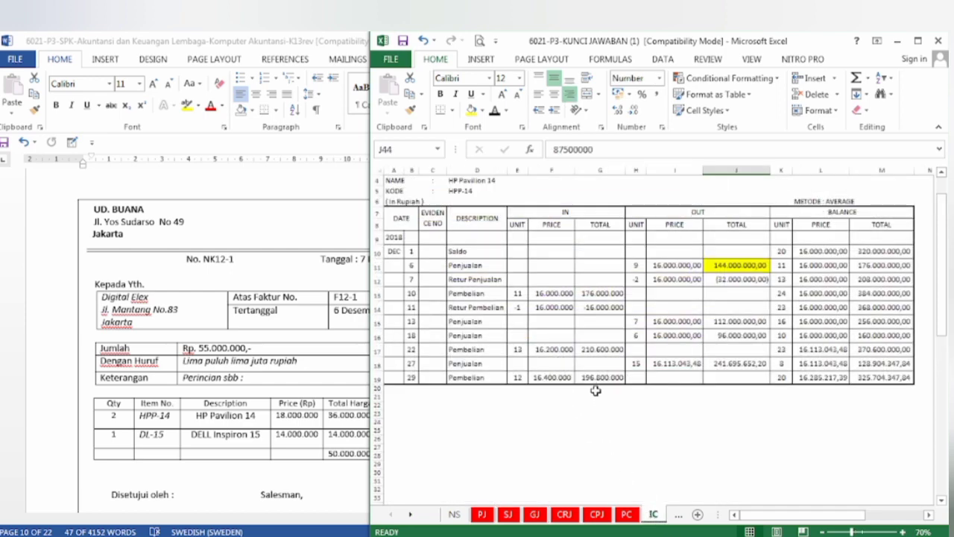
scroll(703, 366, "down", 2)
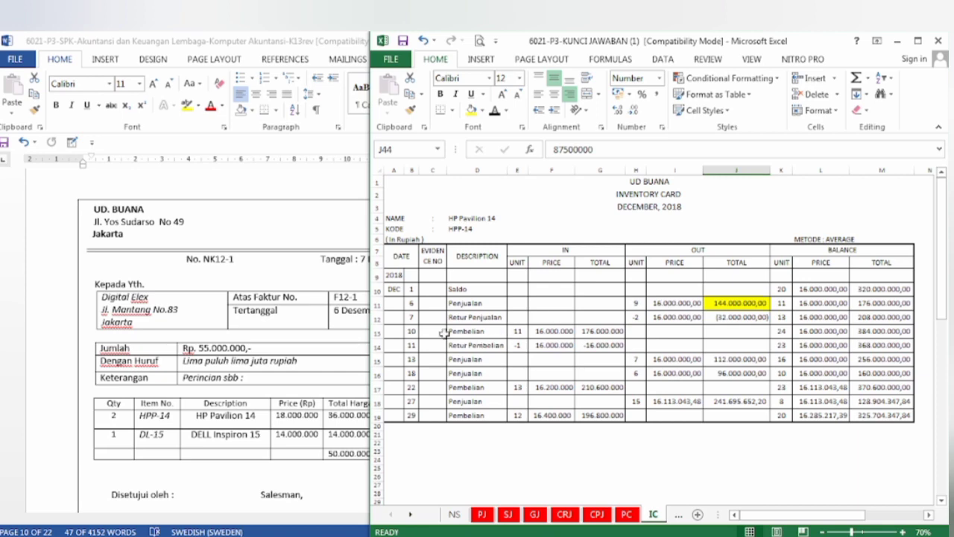
left_click_drag(408, 317, 732, 318)
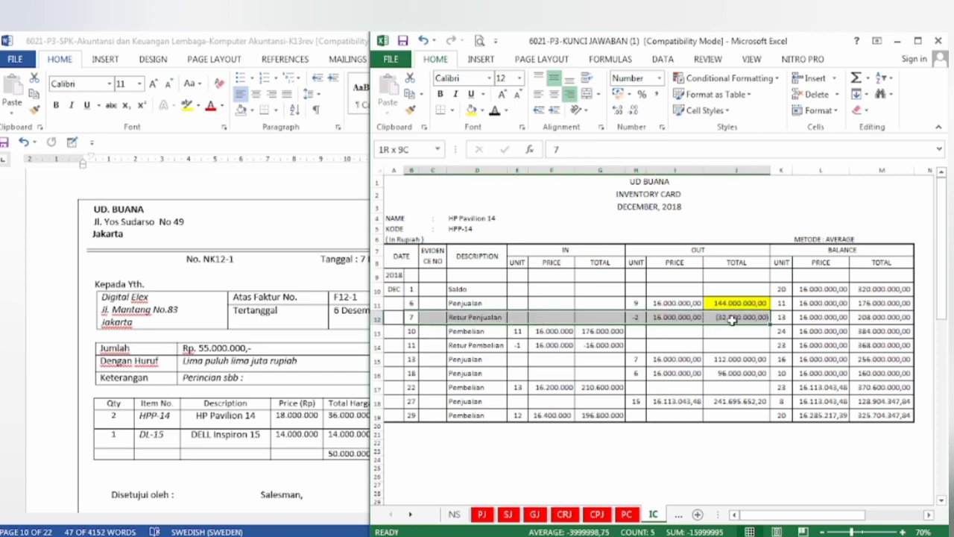
left_click(472, 111)
left_click(705, 335)
left_click(722, 320)
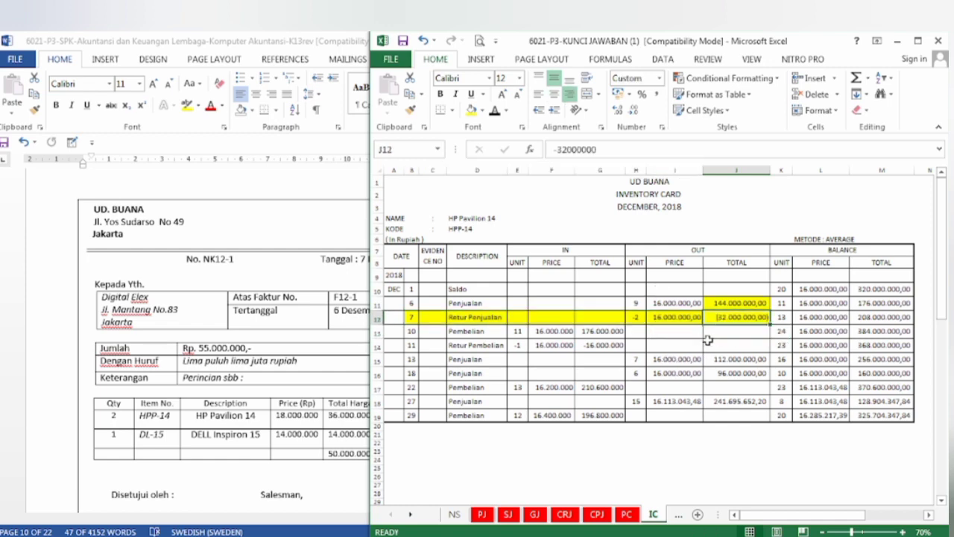
Step: Highlight the 7 December Retur Penjualan row B45:J45 yellow on the DELL Inspiron 15 inventory card
scroll(710, 340, "down", 8)
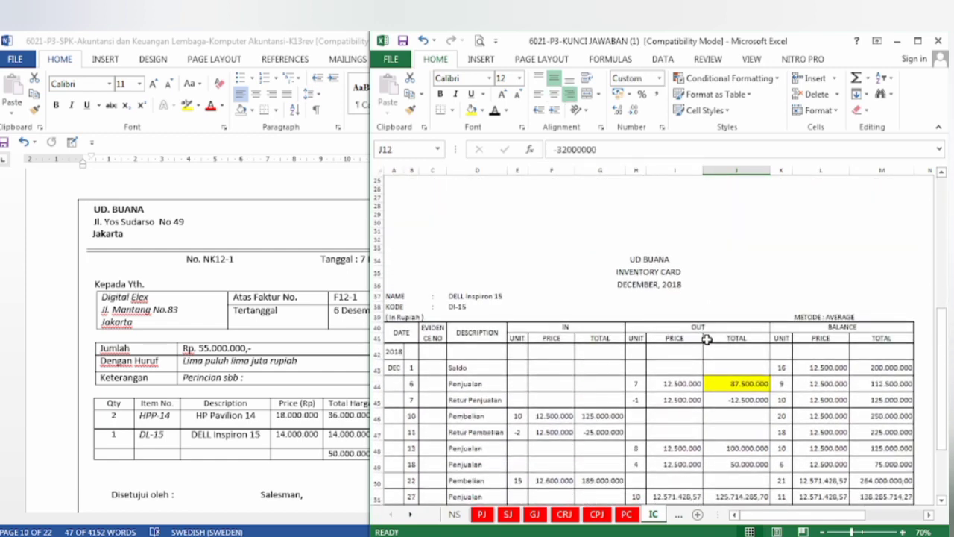
scroll(707, 337, "down", 3)
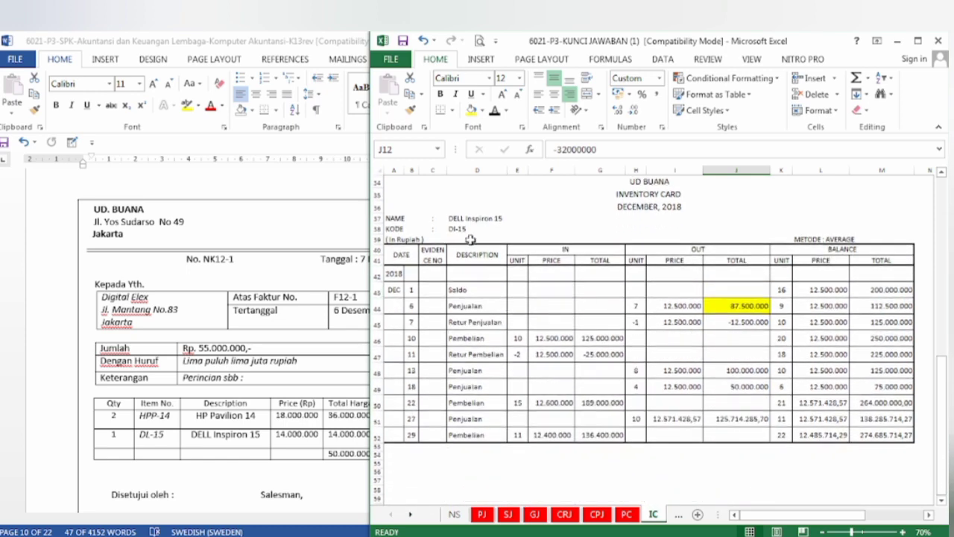
left_click_drag(410, 322, 706, 322)
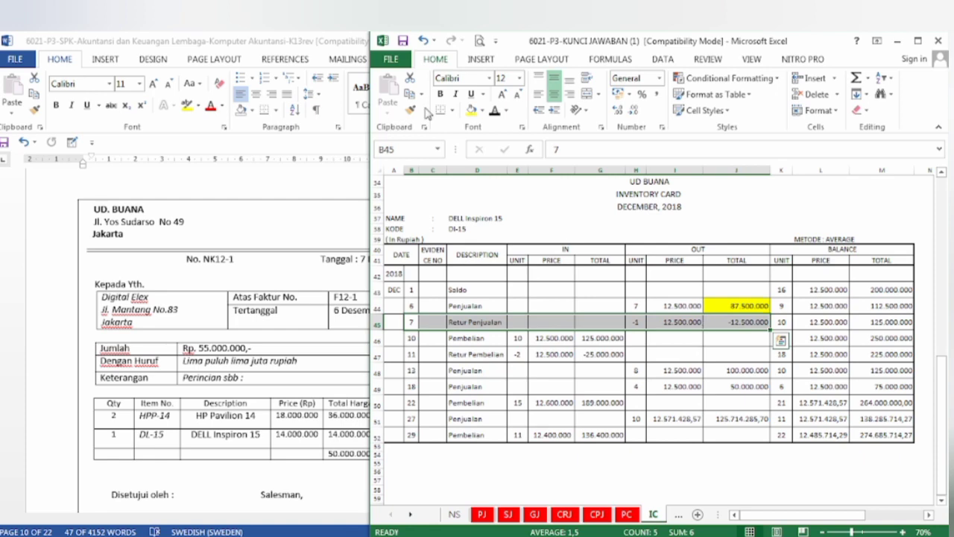
left_click(471, 110)
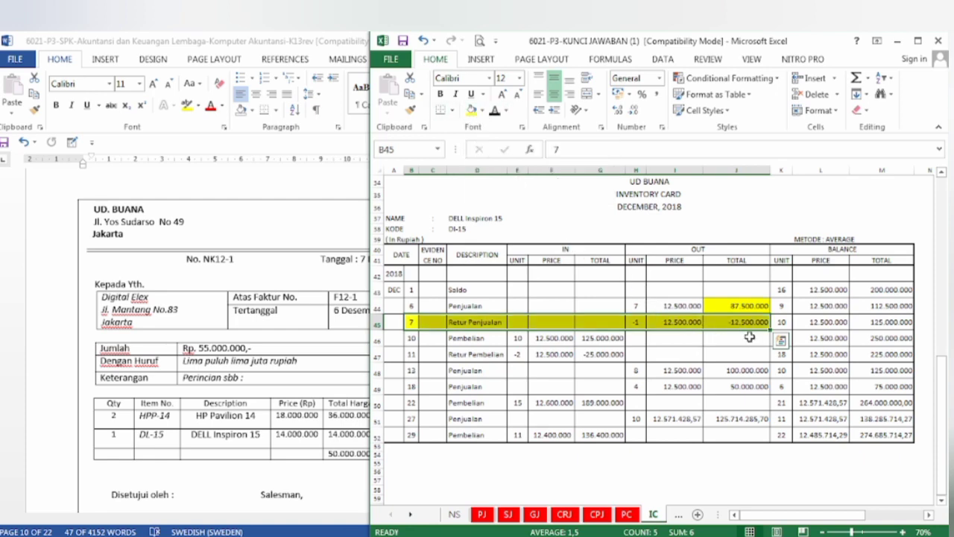
Step: Recheck the return rows on both inventory cards, then make the 44,500,000 Merchandise Inventory debit and Cost of goods sold credit in H16:I17 black on sheet GJ
scroll(724, 319, "up", 7)
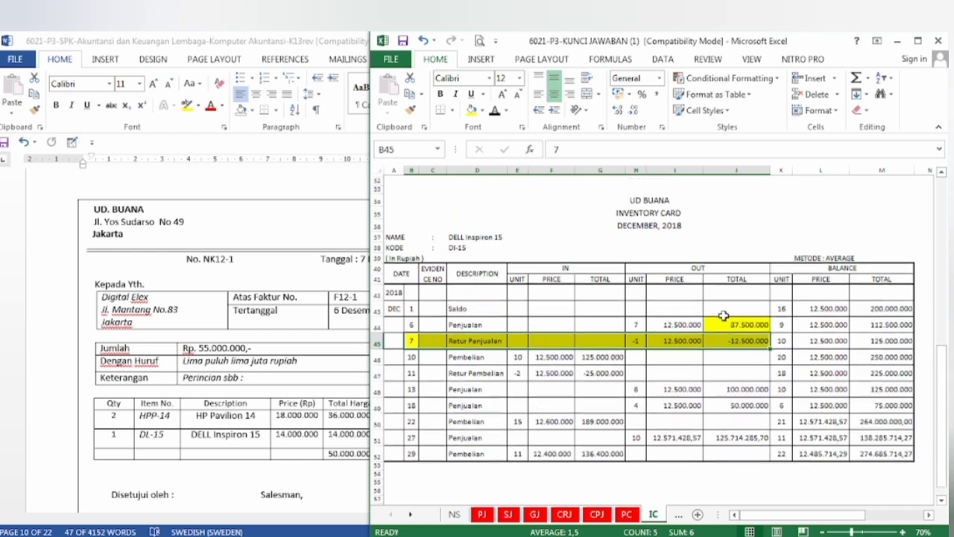
scroll(720, 310, "up", 1)
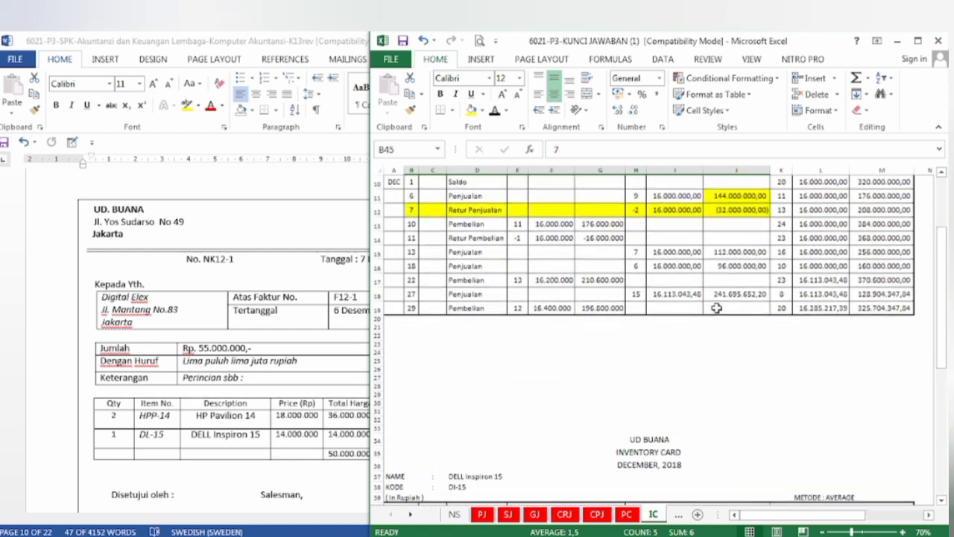
left_click(535, 514)
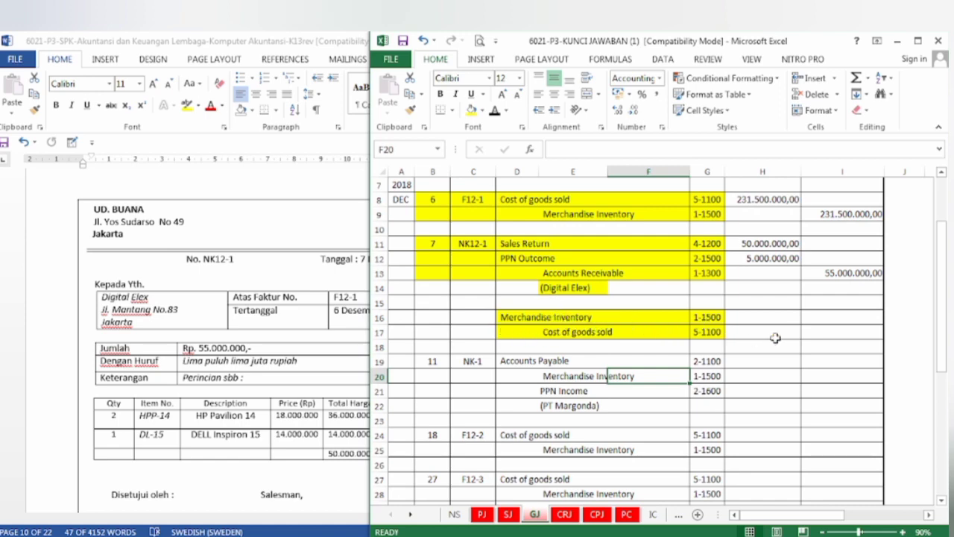
left_click_drag(778, 321, 819, 332)
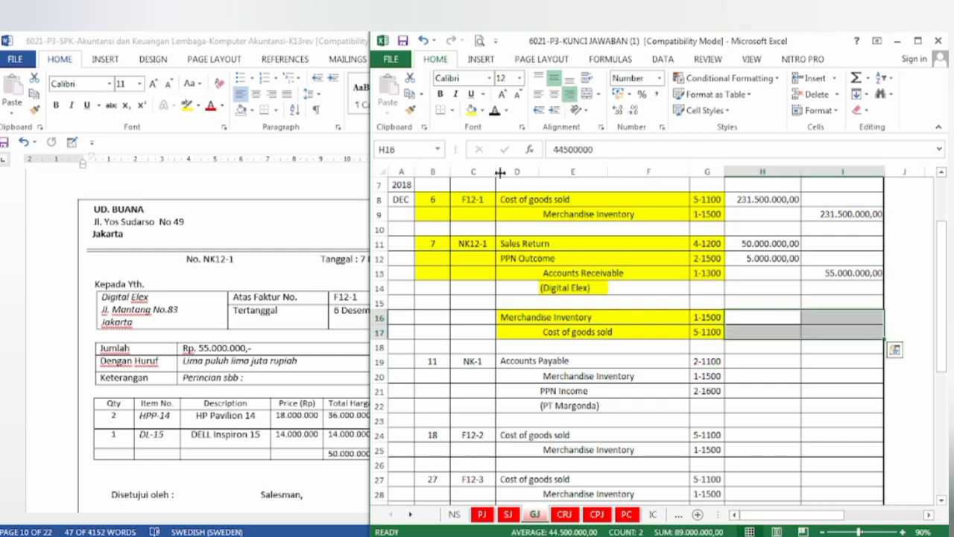
left_click(495, 110)
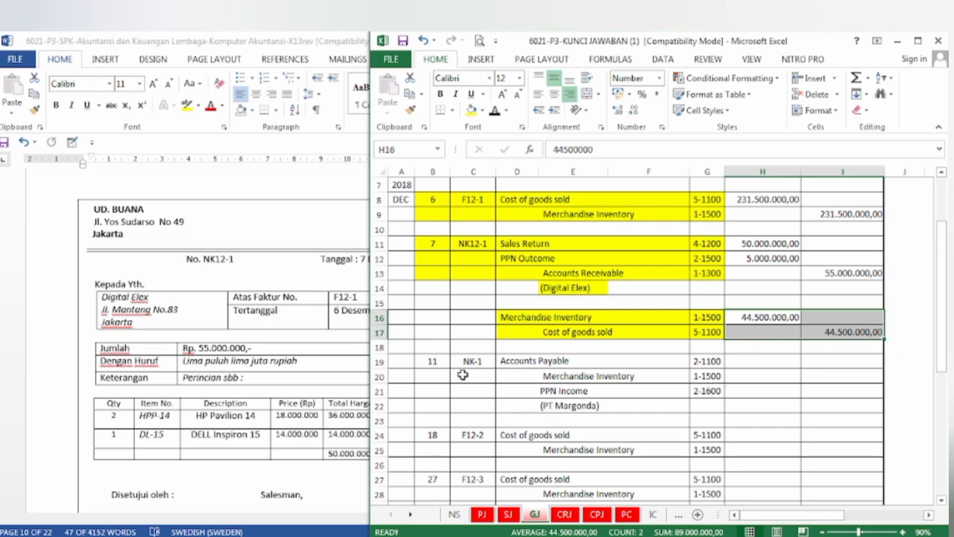
left_click(237, 386)
scroll(362, 377, "down", 3)
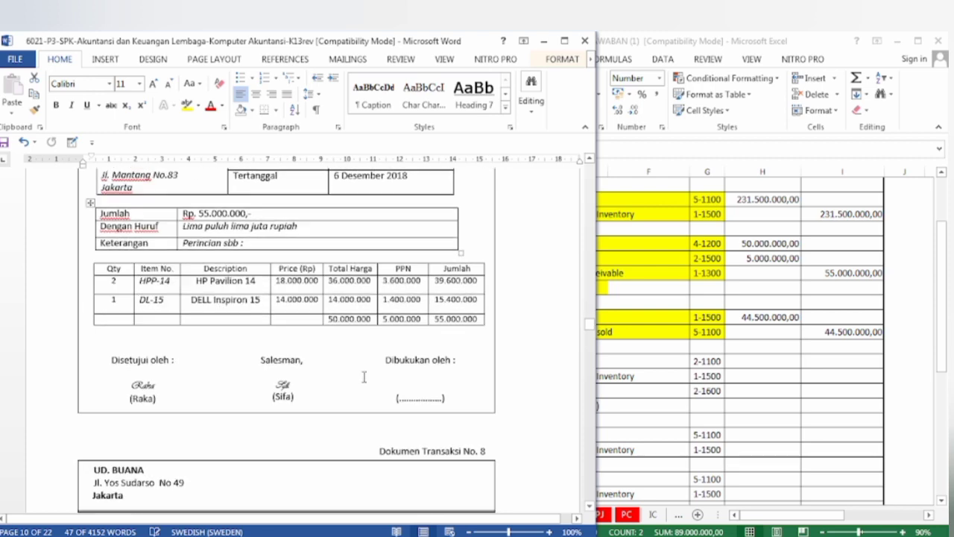
scroll(364, 377, "down", 6)
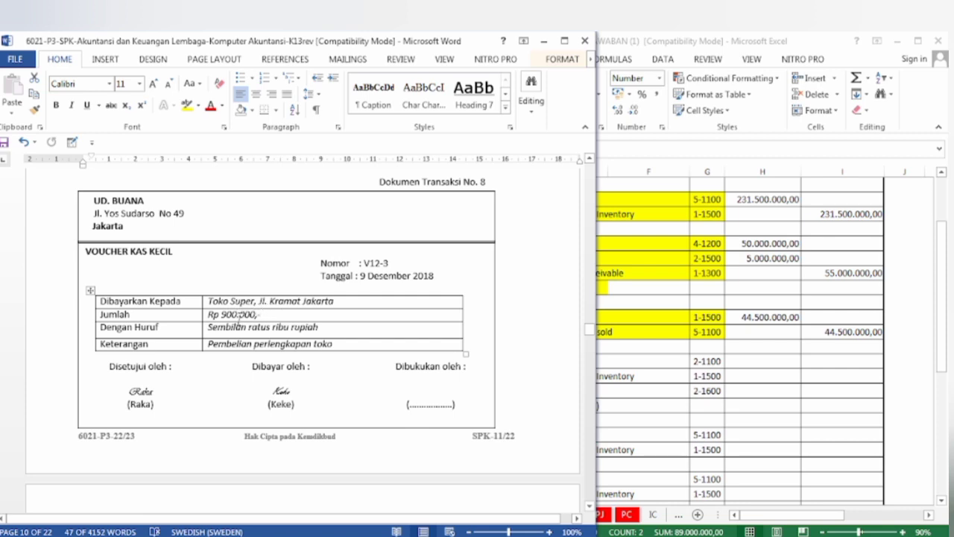
left_click(677, 395)
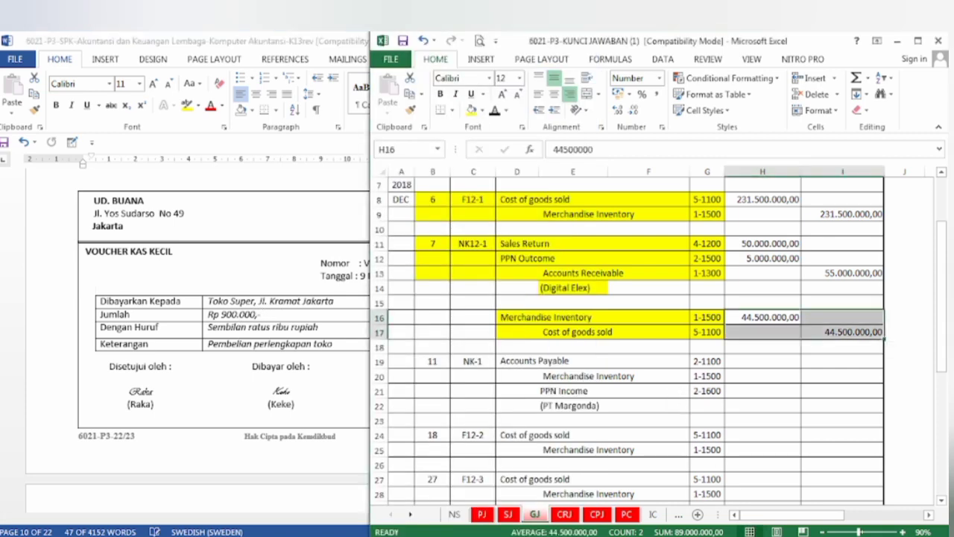
left_click(627, 514)
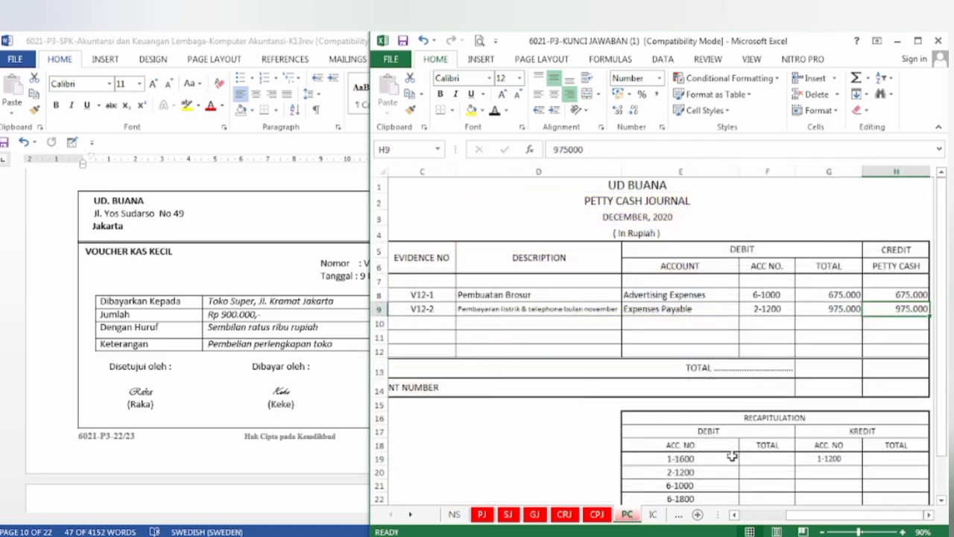
left_click_drag(820, 515, 767, 515)
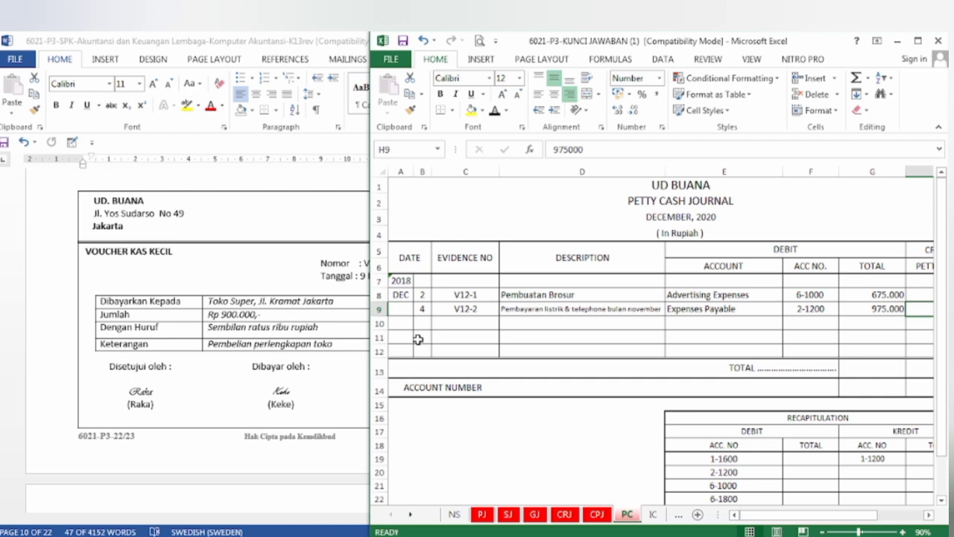
left_click_drag(424, 323, 522, 323)
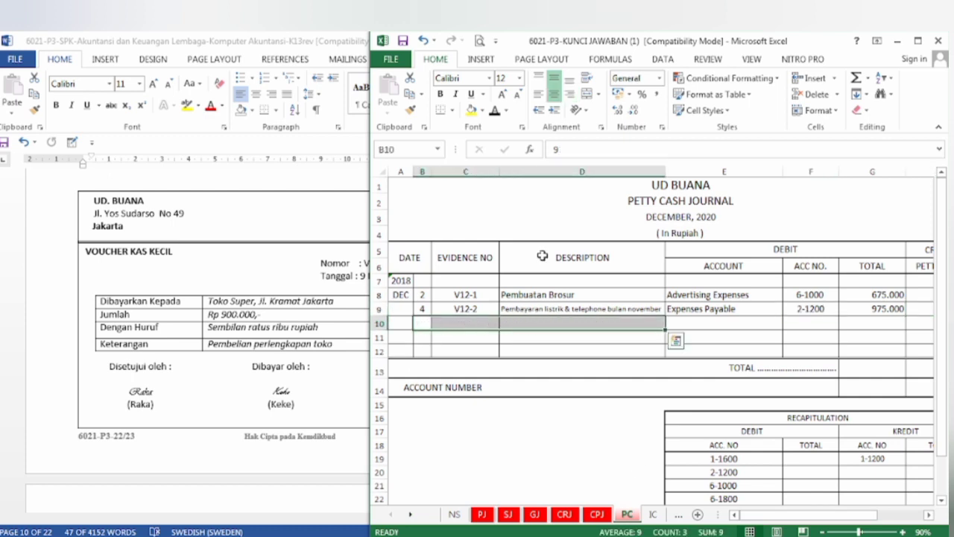
left_click(494, 112)
left_click(306, 375)
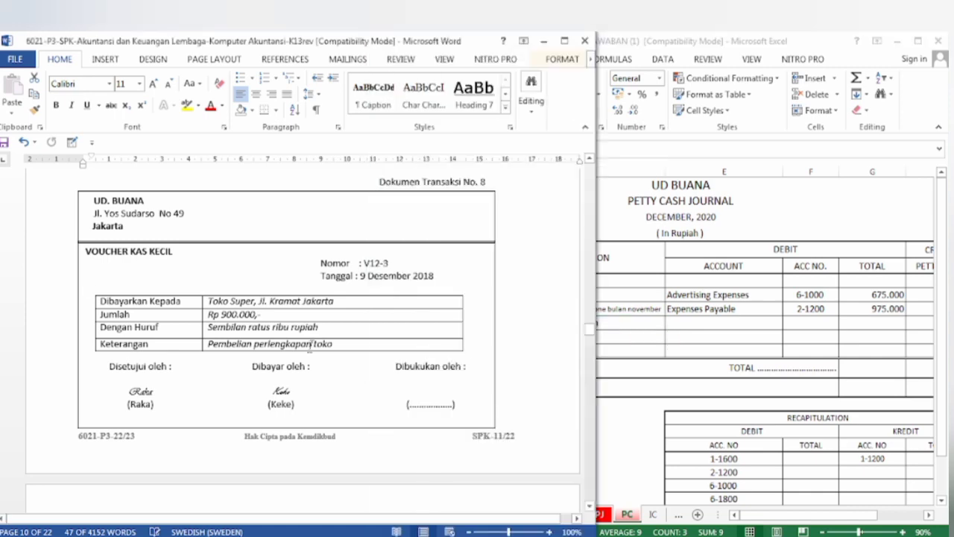
left_click(597, 326)
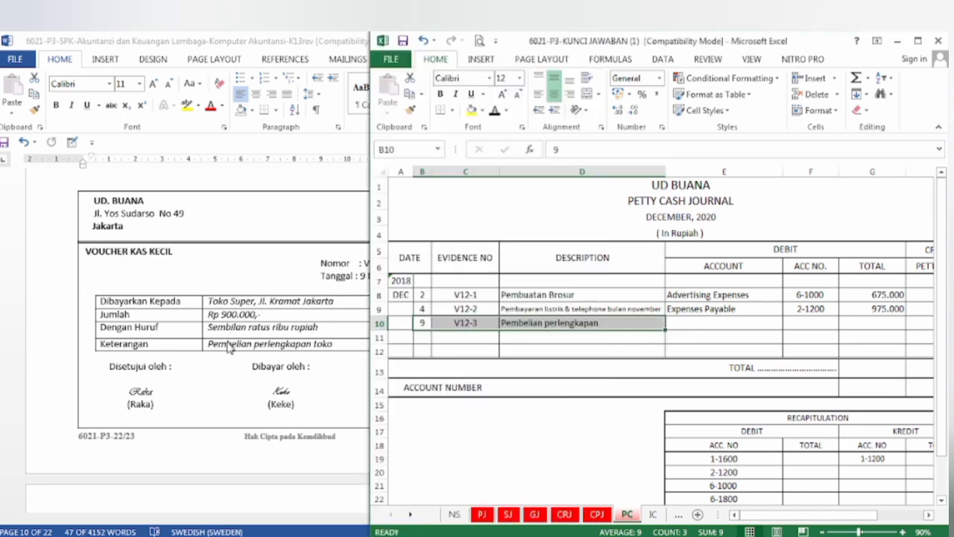
key("ctrl+v")
left_click(704, 323)
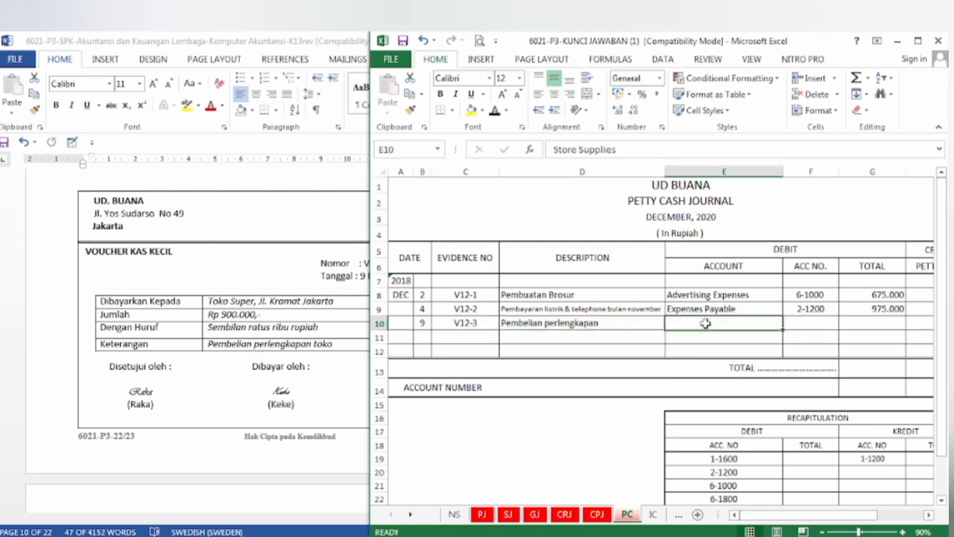
left_click(494, 111)
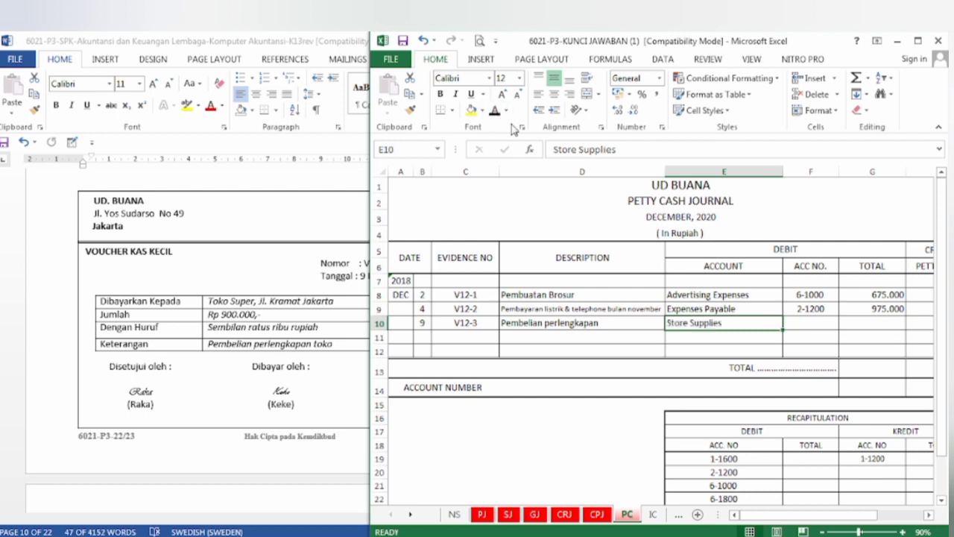
left_click(799, 325)
left_click(494, 111)
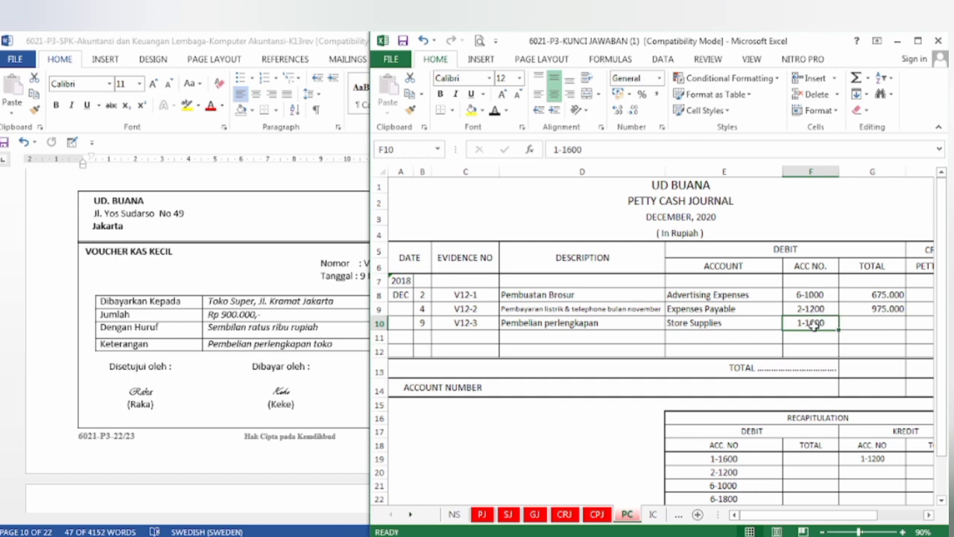
Step: Make the 900,000 debit total in G10 and the 900,000 Petty Cash credit in H10 black
left_click(867, 328)
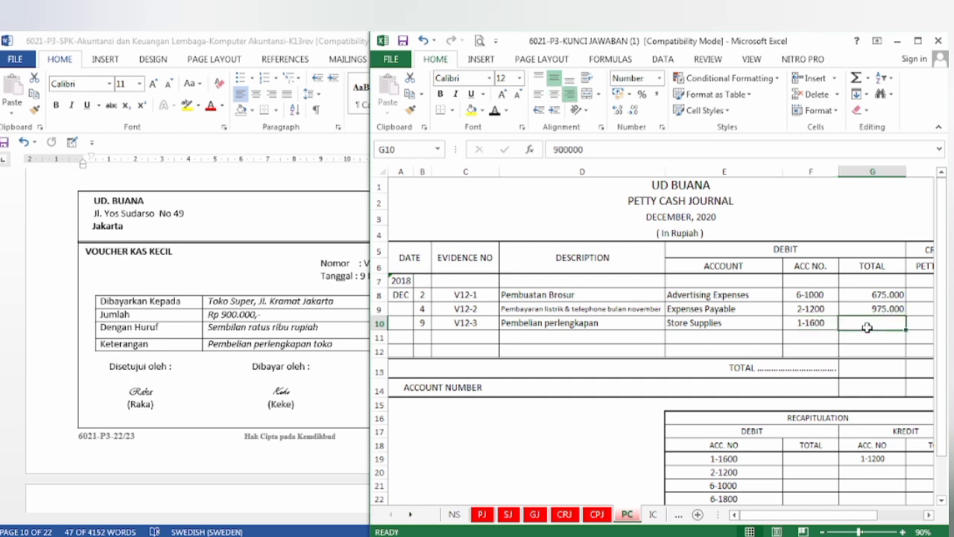
left_click(494, 111)
left_click_drag(816, 520, 924, 521)
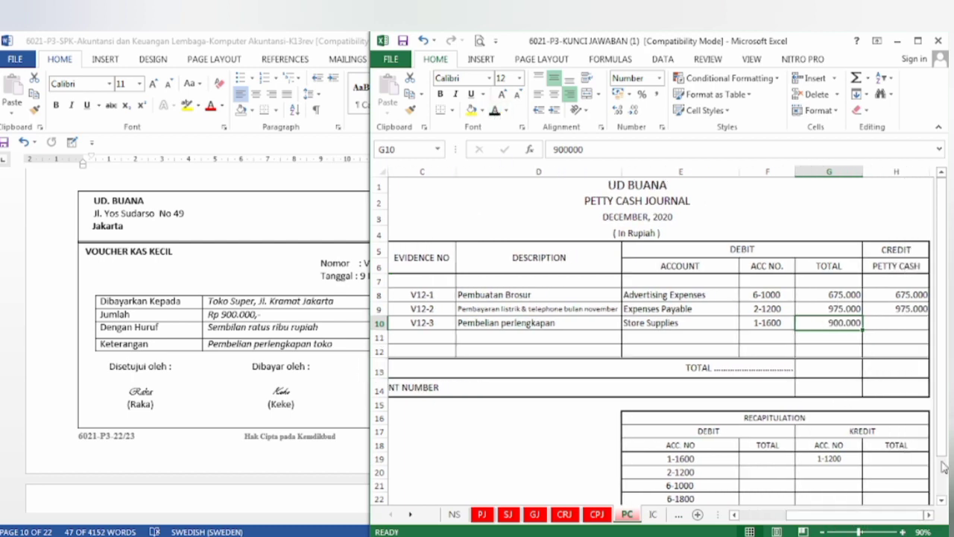
left_click(891, 326)
left_click(494, 110)
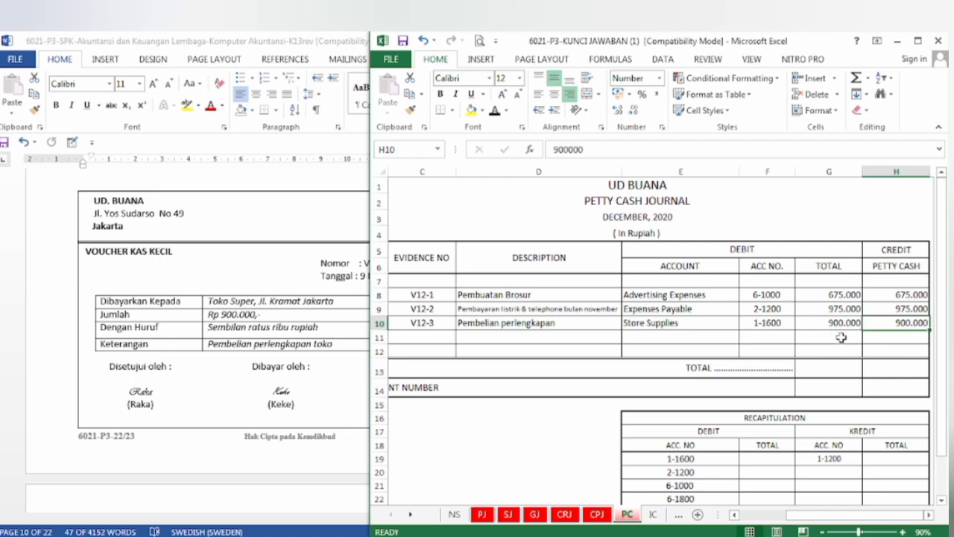
Step: Read cash payment document No. 9 in Word, then make the date 9 in B12 and BKK12-3 in C12 black on Excel's CPJ sheet
left_click(235, 426)
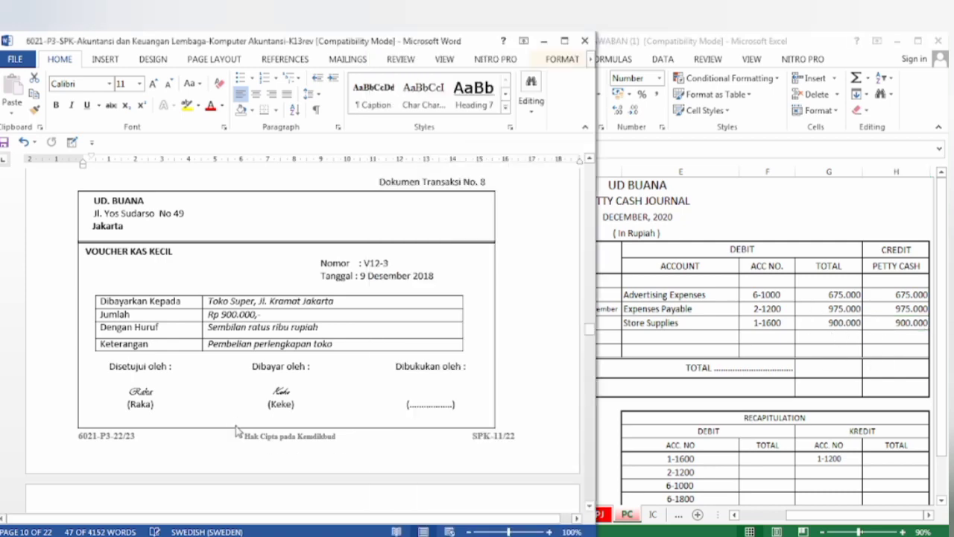
scroll(236, 429, "down", 10)
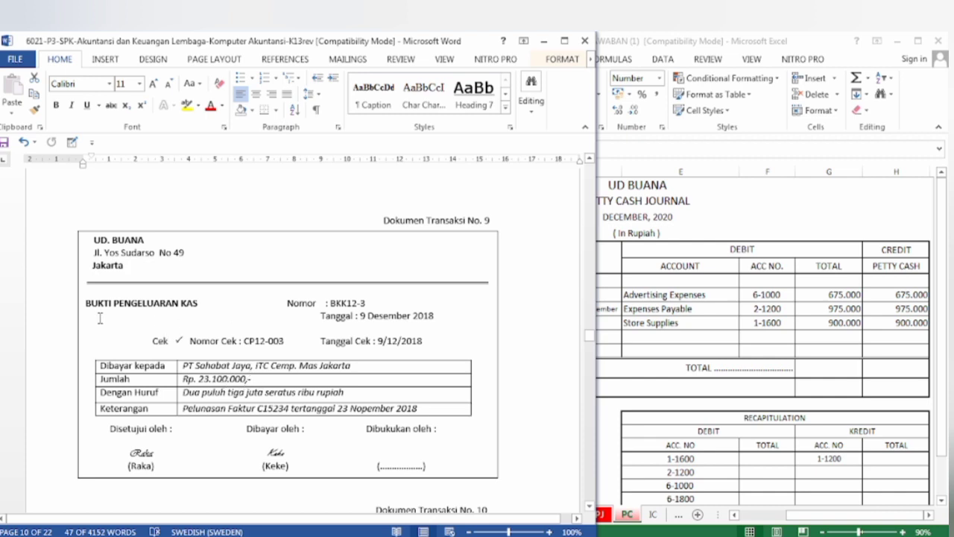
left_click(726, 379)
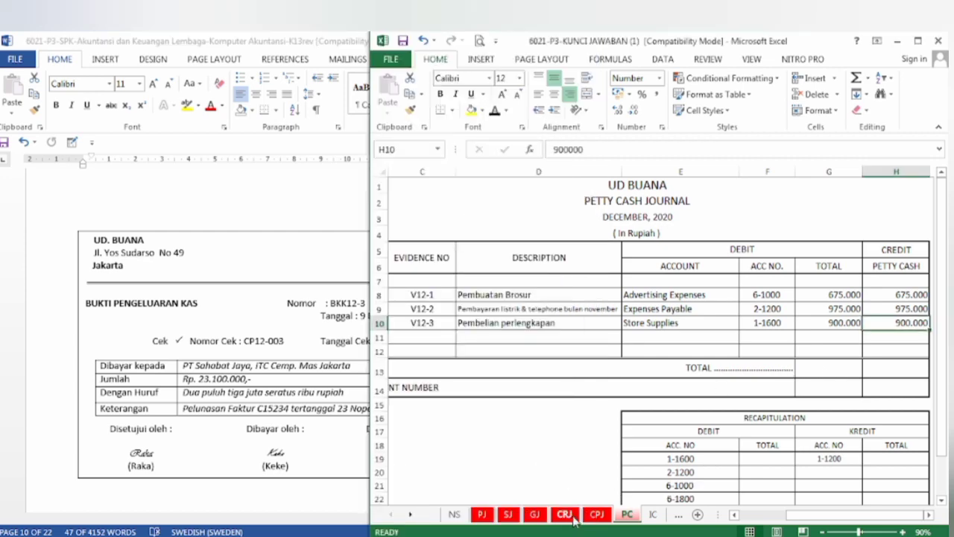
left_click(598, 516)
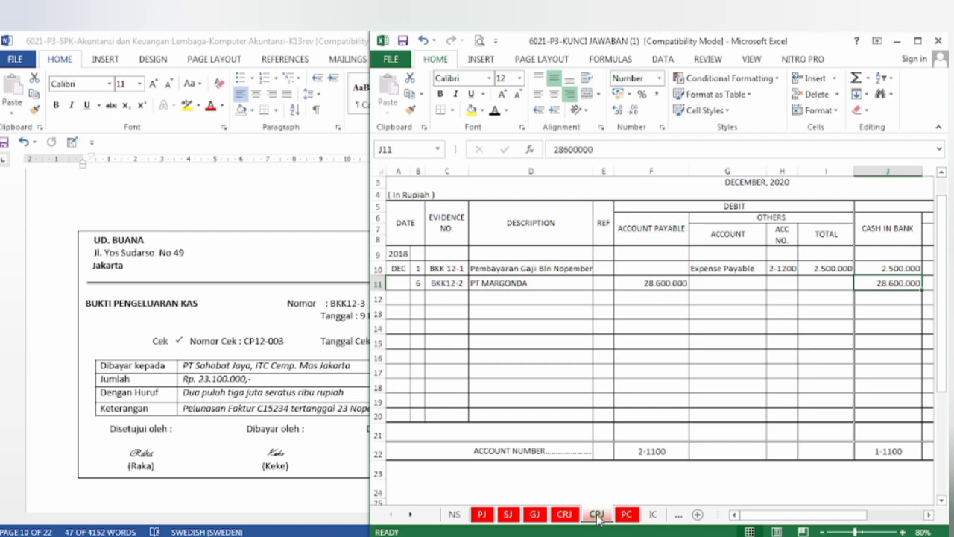
left_click(257, 327)
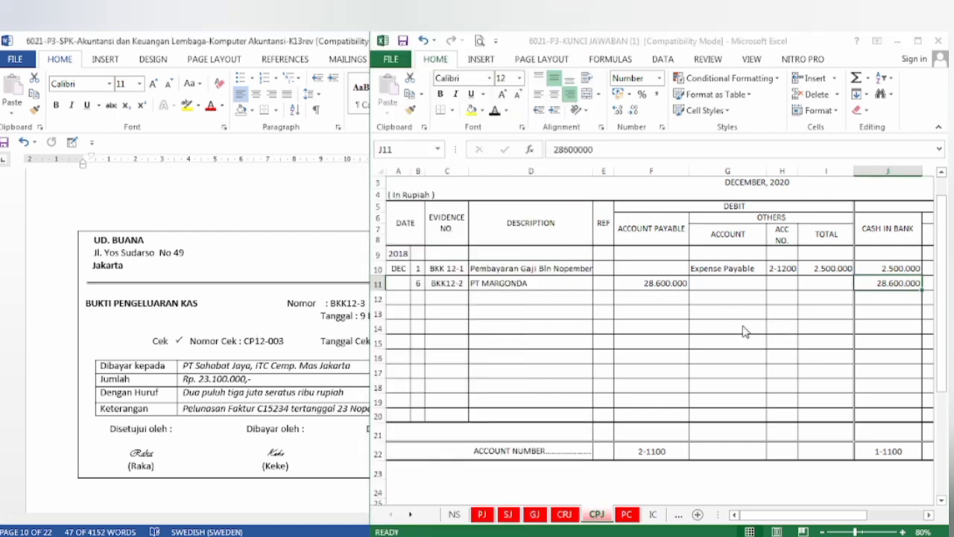
left_click(745, 333)
left_click(419, 298)
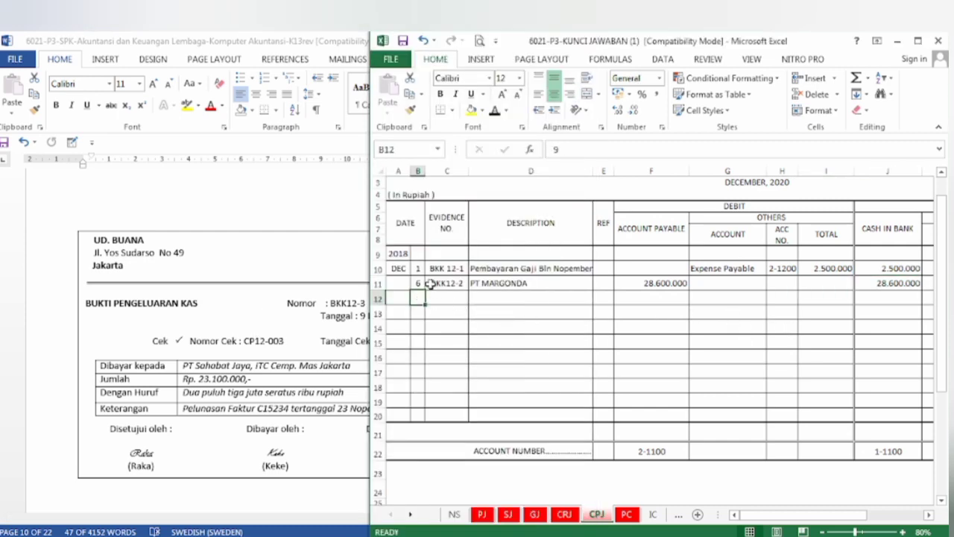
left_click(501, 113)
left_click(451, 304)
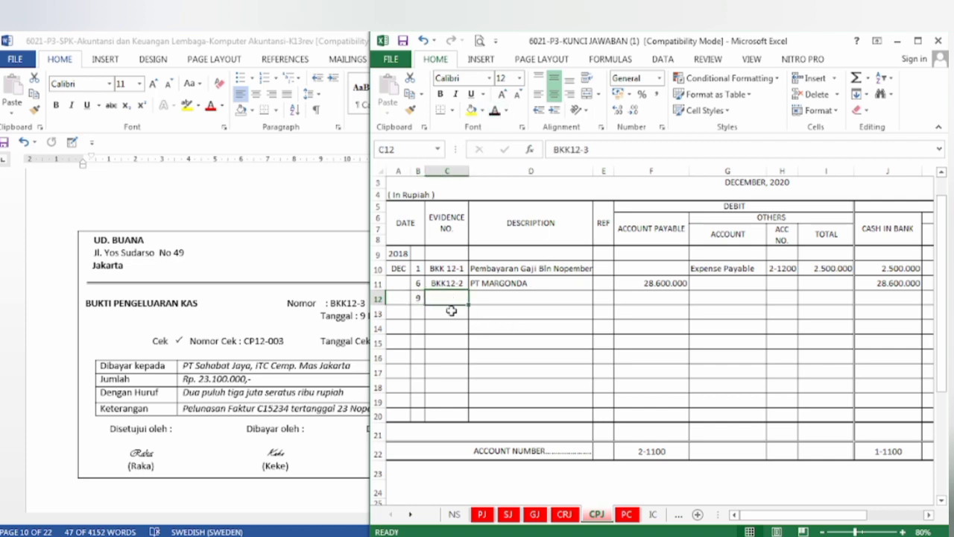
left_click(495, 111)
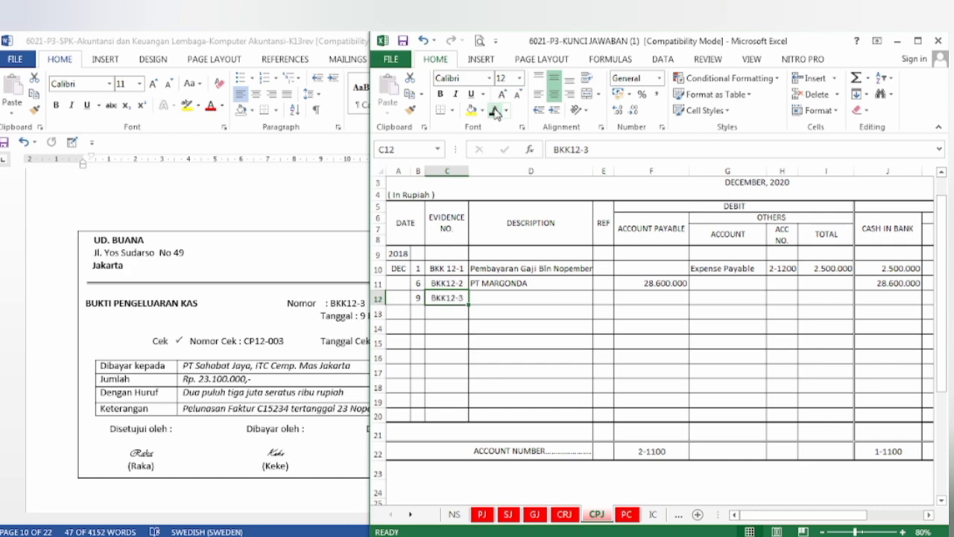
Step: Make the PT SAHABAT JAYA description in D12 and the 23,100,000 Account Payable debit in F12 black
left_click(506, 301)
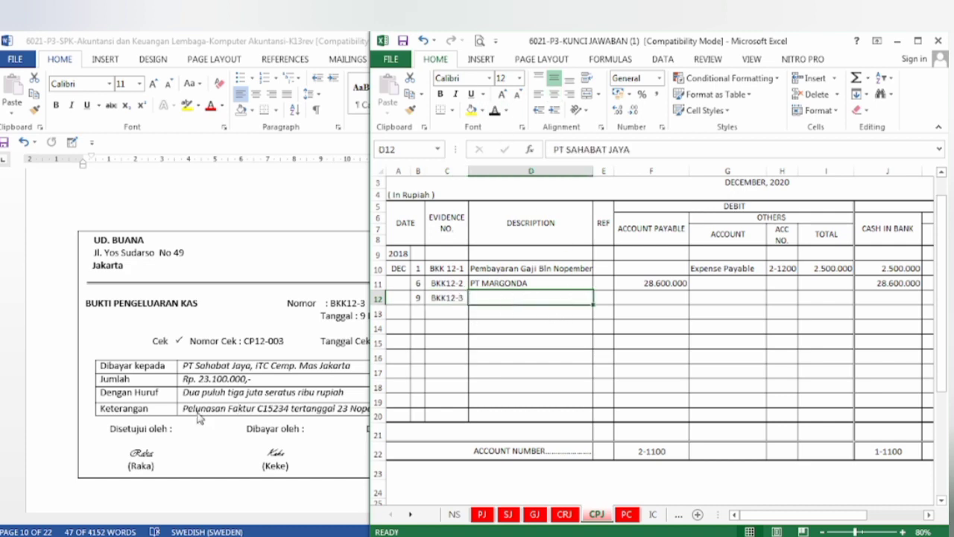
left_click(493, 111)
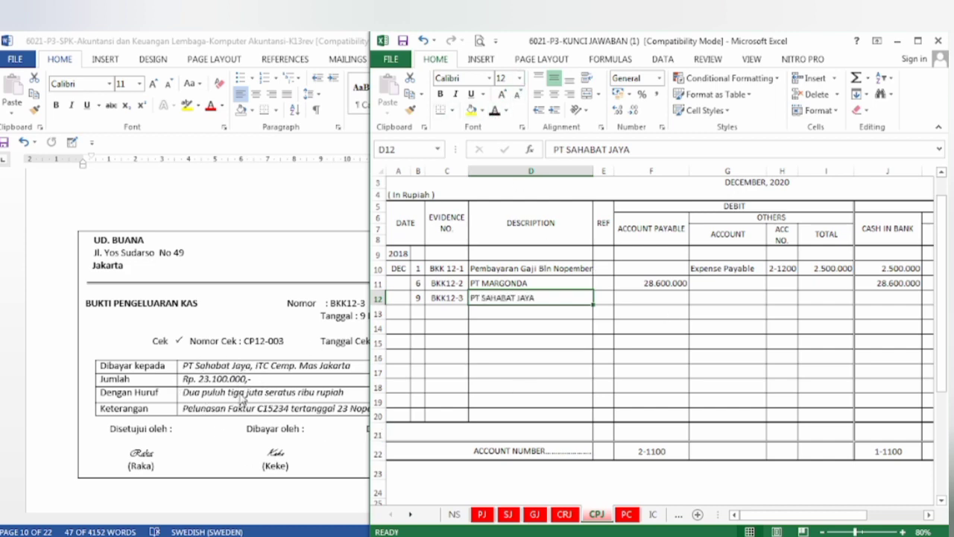
left_click(625, 302)
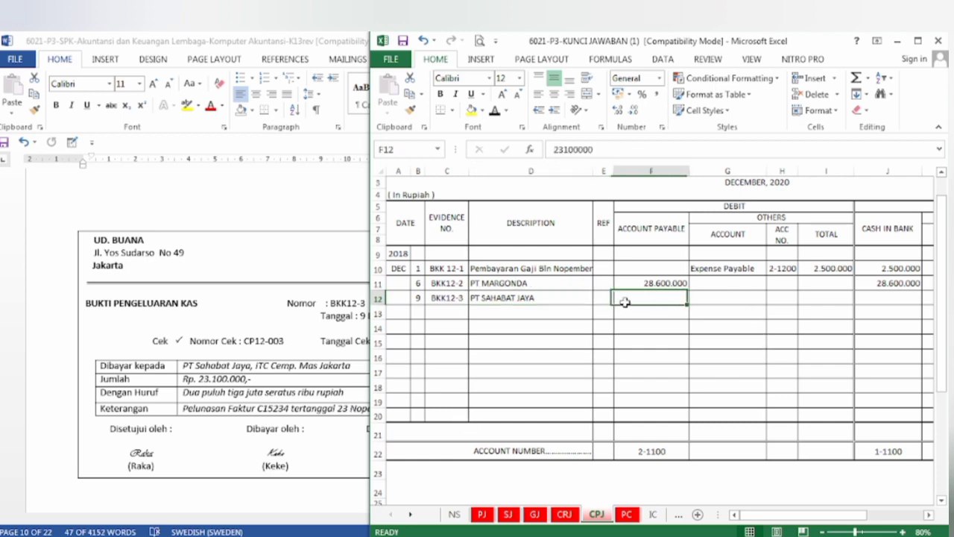
left_click(494, 110)
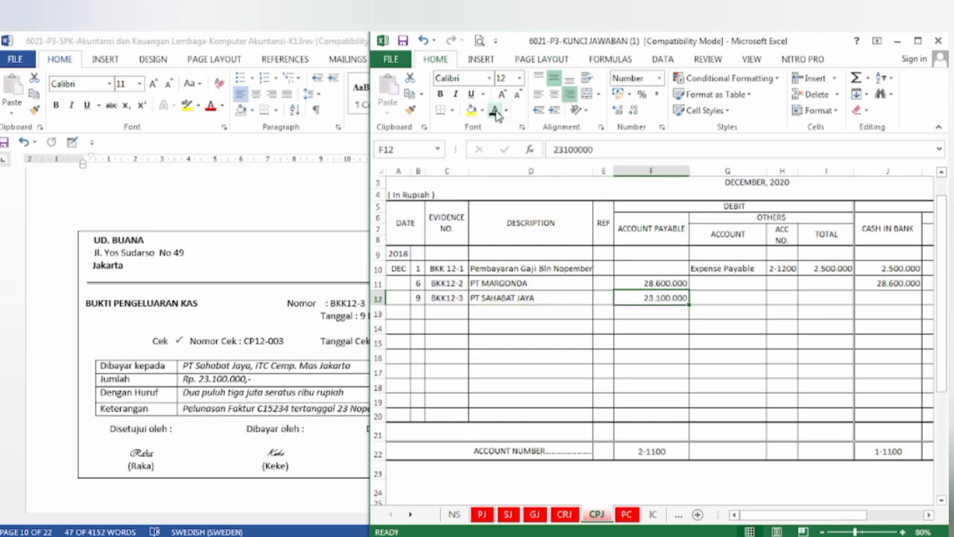
Step: Make the 23,100,000 Cash in Bank credit in J12 black
left_click(889, 299)
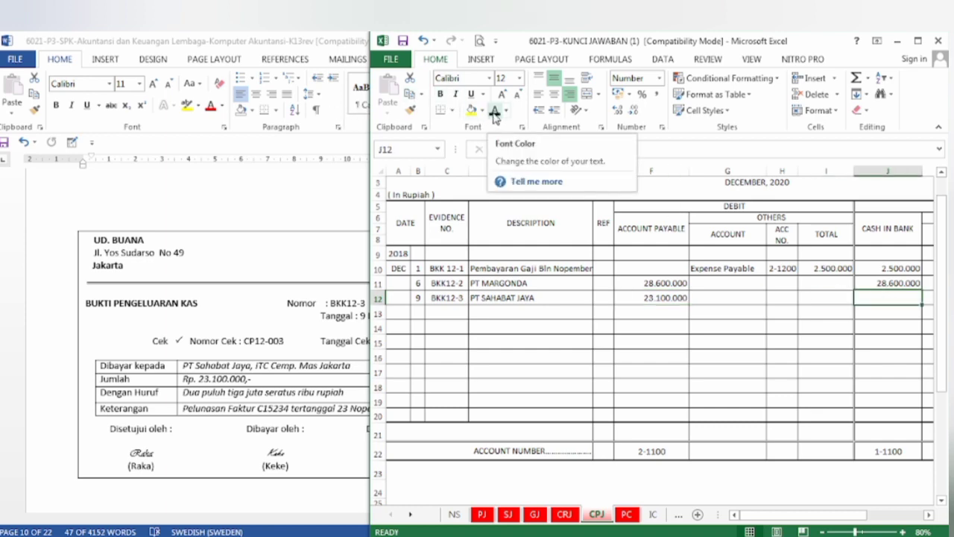
type("23.100.000")
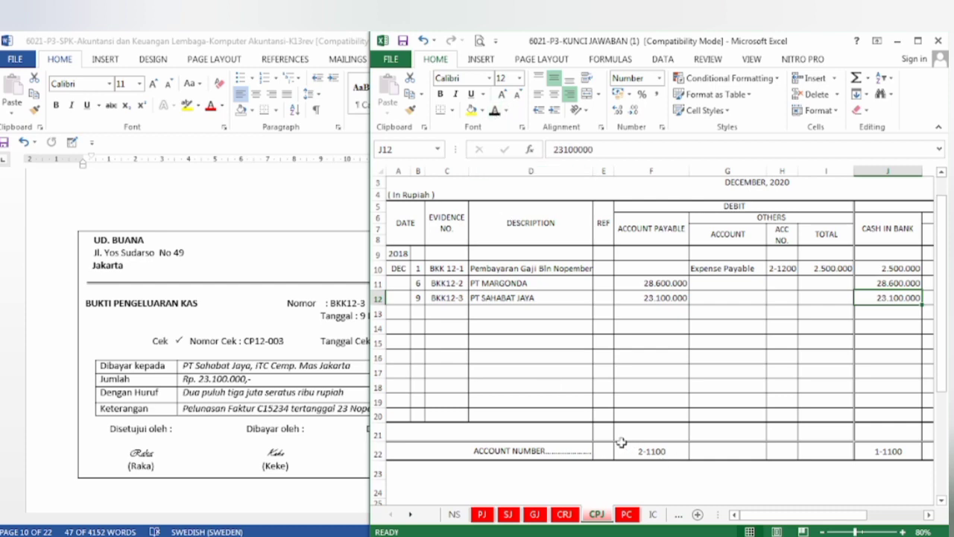
Step: Read transaction document No. 10 in Word, then make invoice number F05 in C9 and PT MARGONDA in D9 black on Excel's PJ sheet
left_click(254, 426)
scroll(326, 403, "down", 5)
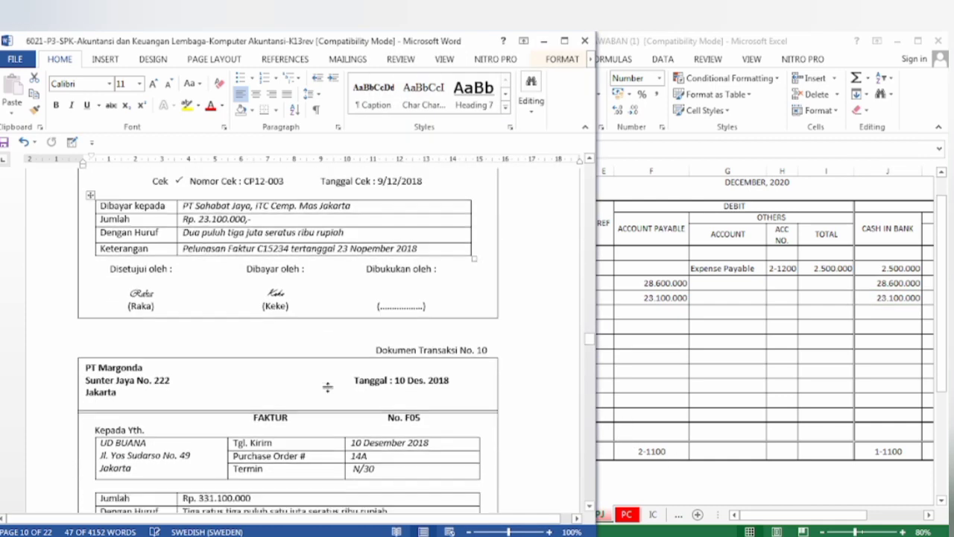
scroll(327, 386, "down", 4)
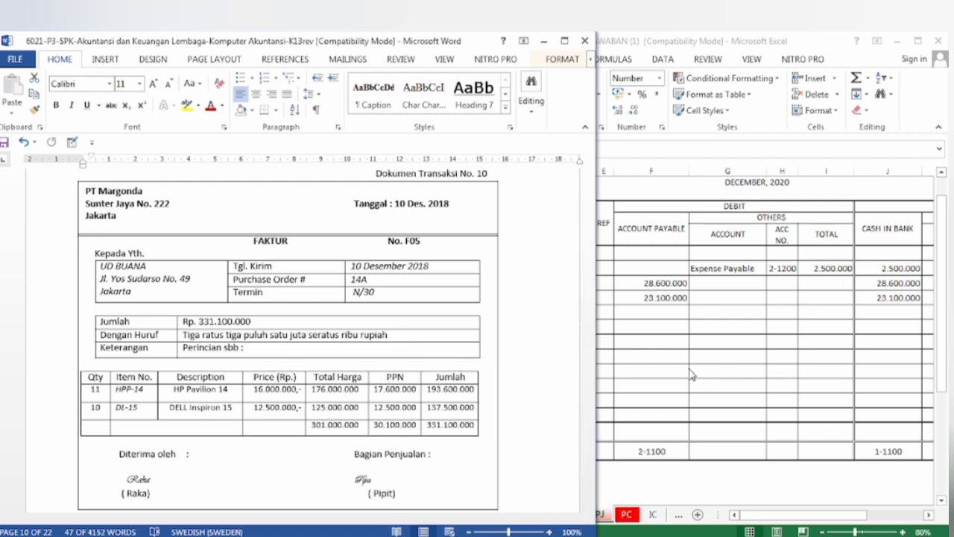
key("alt+Tab")
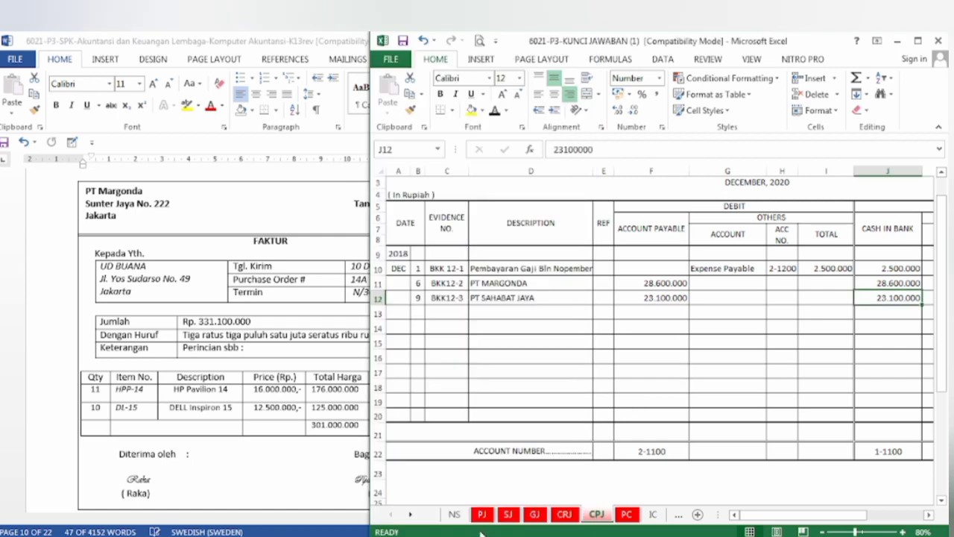
left_click(483, 516)
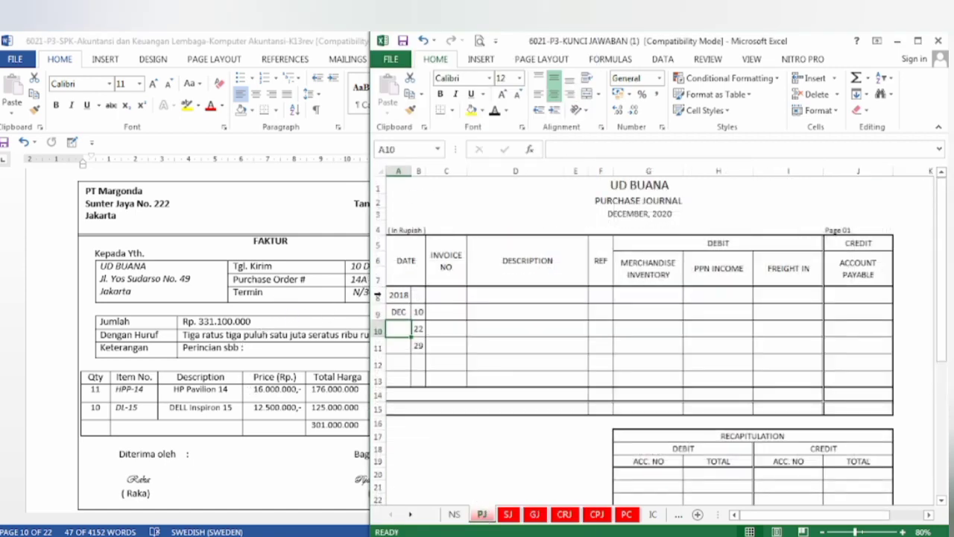
left_click(444, 315)
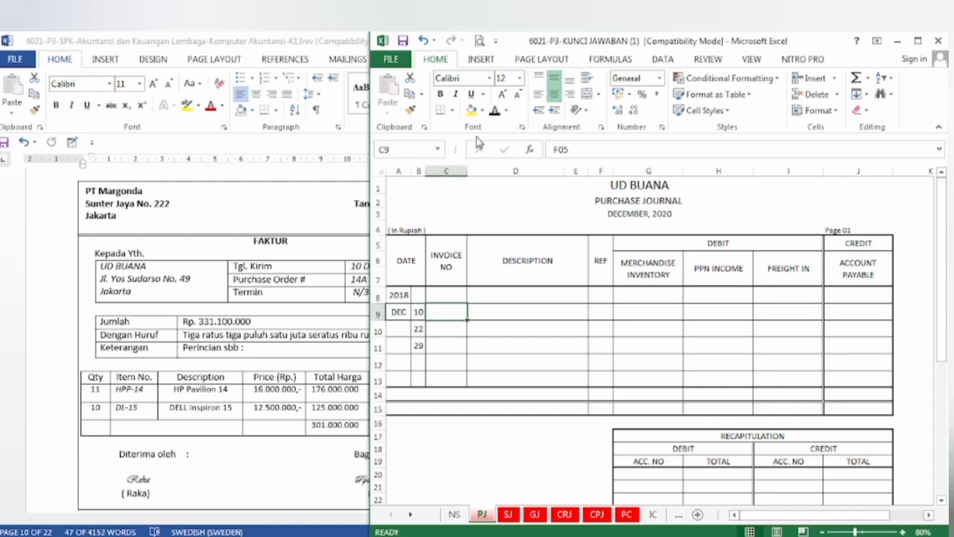
left_click(496, 112)
left_click(313, 305)
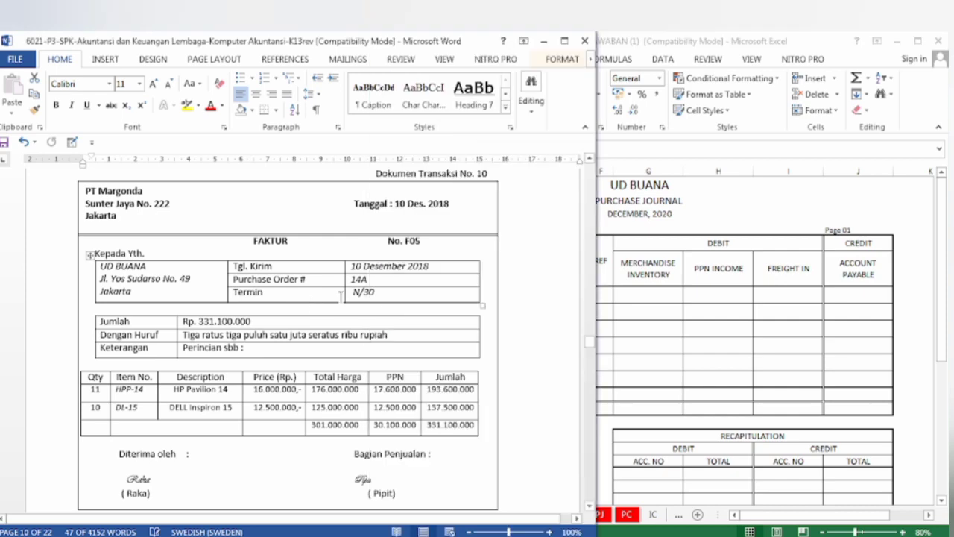
left_click(635, 321)
left_click(500, 313)
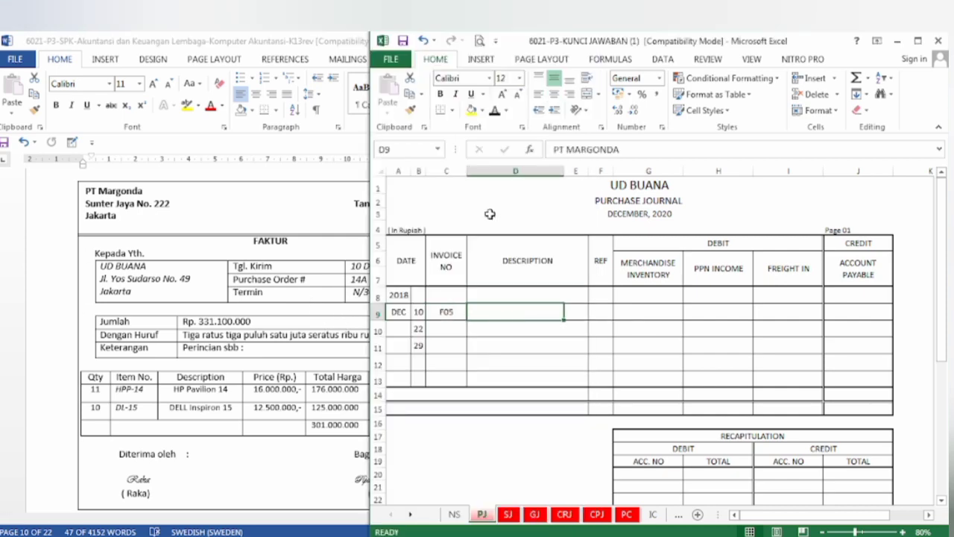
left_click(493, 111)
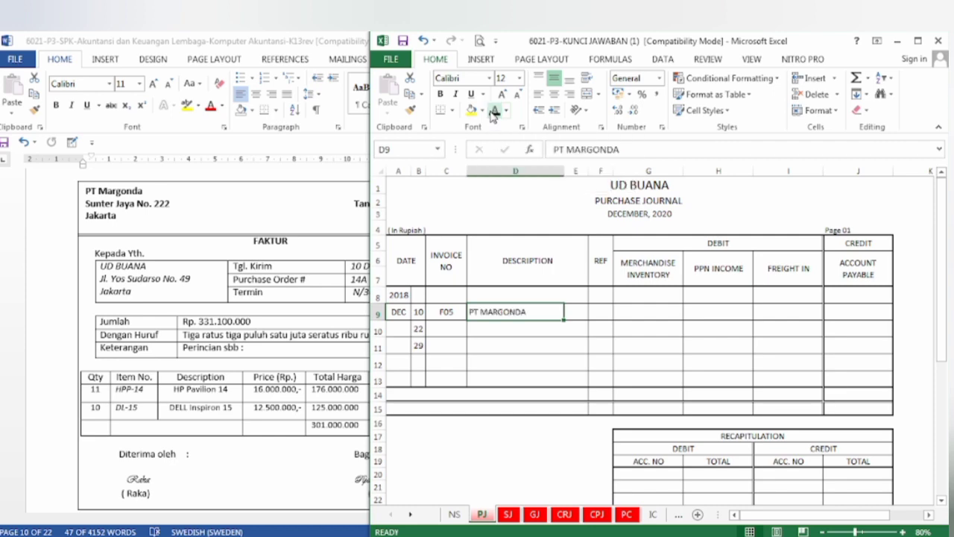
Step: Check the invoice totals in Word, then make the 301,000,000 Merchandise Inventory in G9 and 30,100,000 PPN Income in H9 black in Excel
left_click(298, 350)
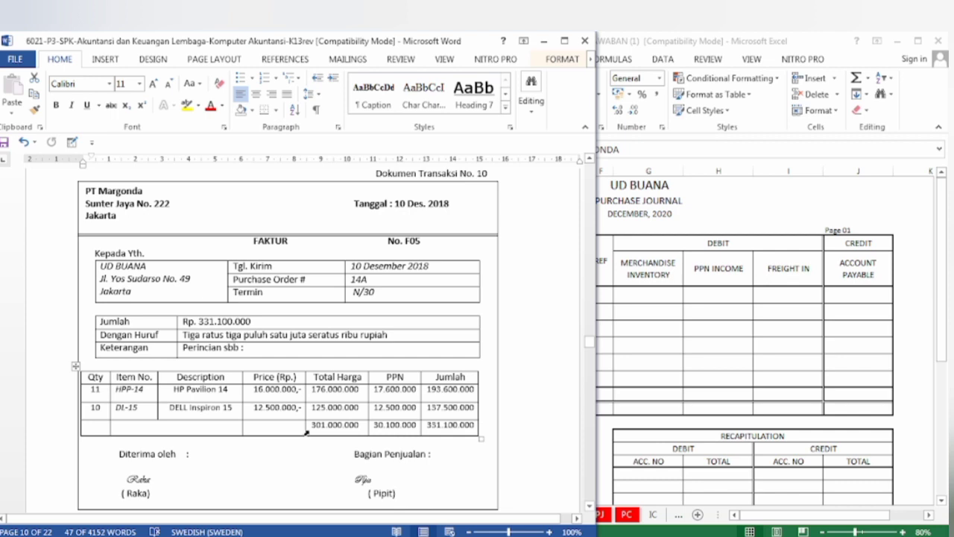
left_click(683, 359)
left_click(653, 313)
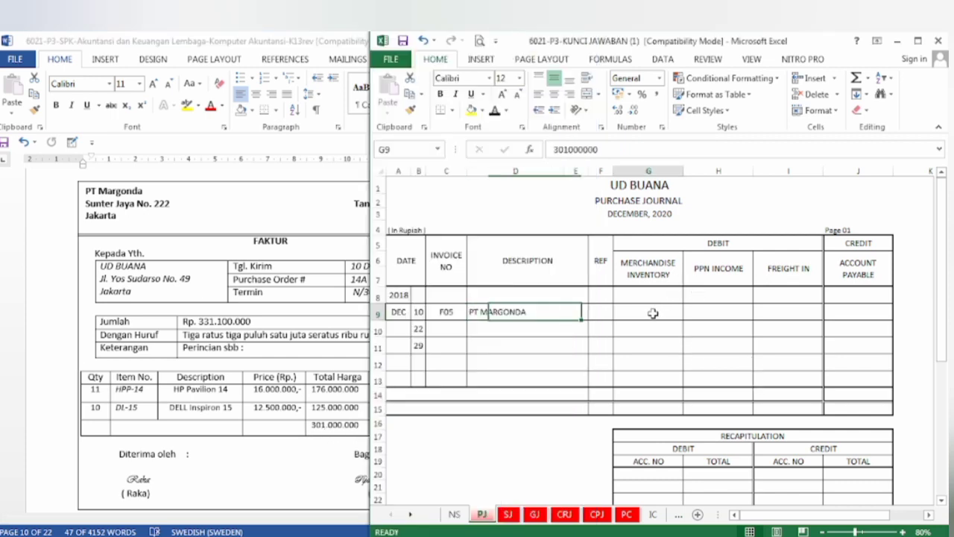
left_click(316, 479)
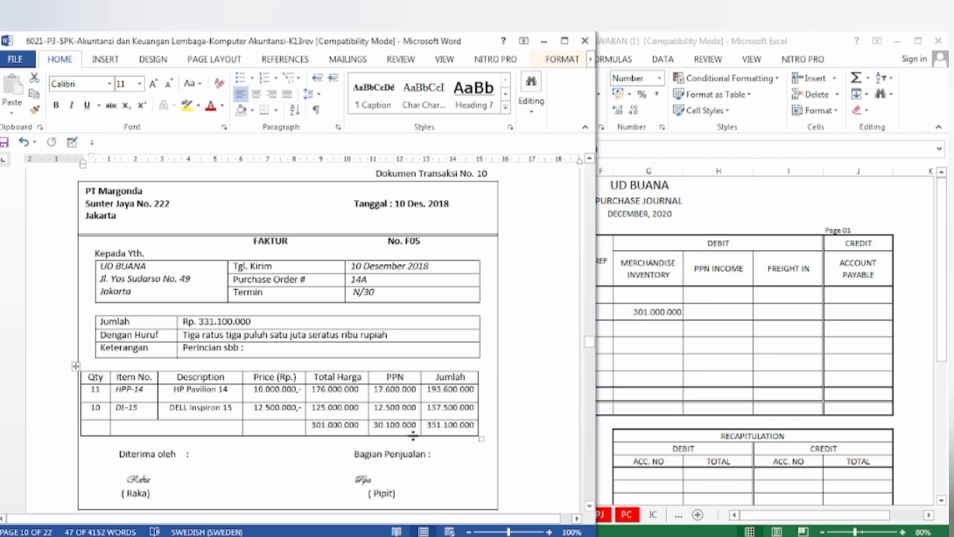
left_click(734, 313)
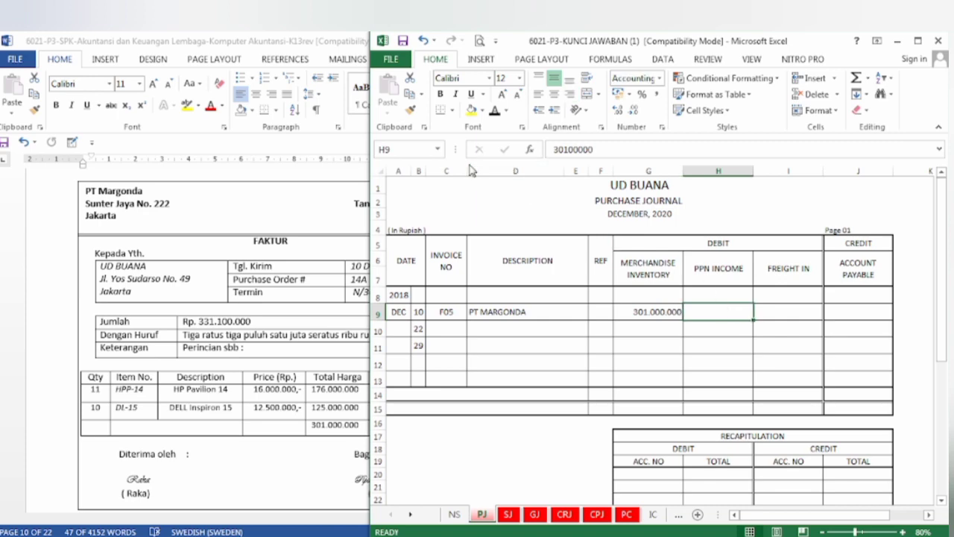
left_click(495, 111)
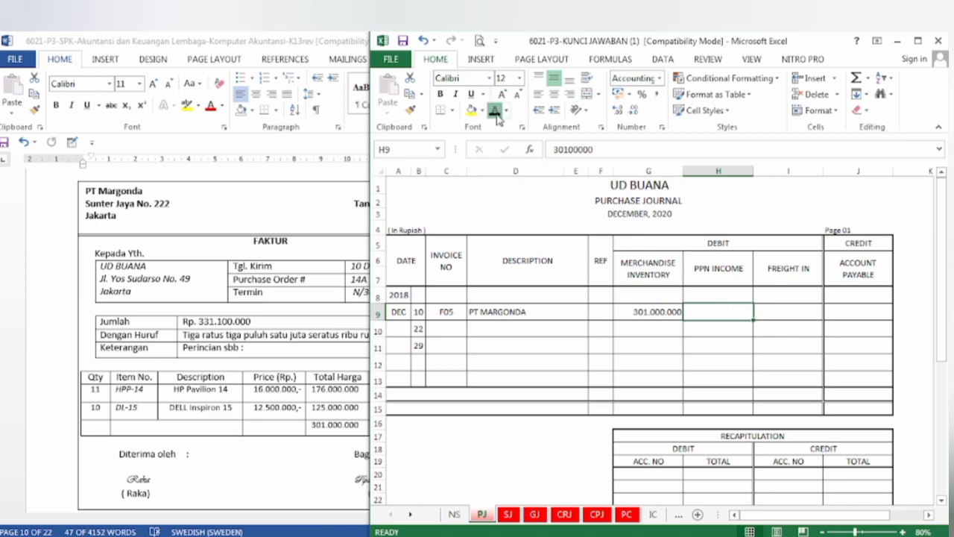
Step: Check the invoice's grand total in Word, then make the 331,100,000 Account Payable credit in J9 black in Excel
left_click(326, 460)
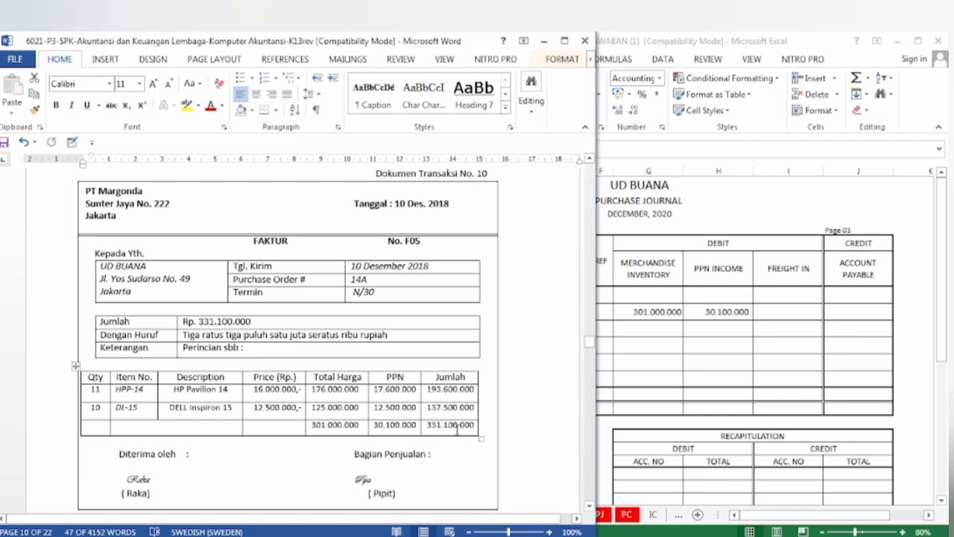
left_click(707, 347)
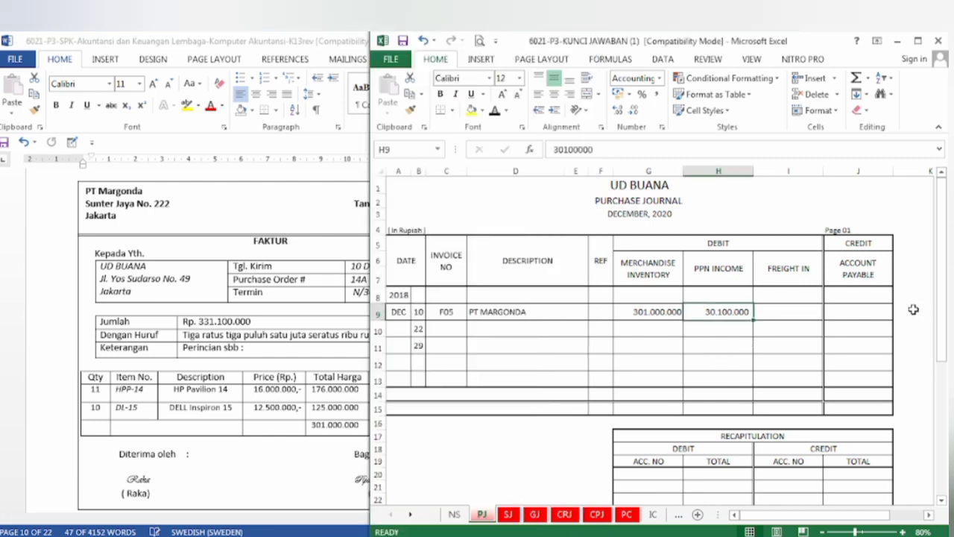
left_click(867, 316)
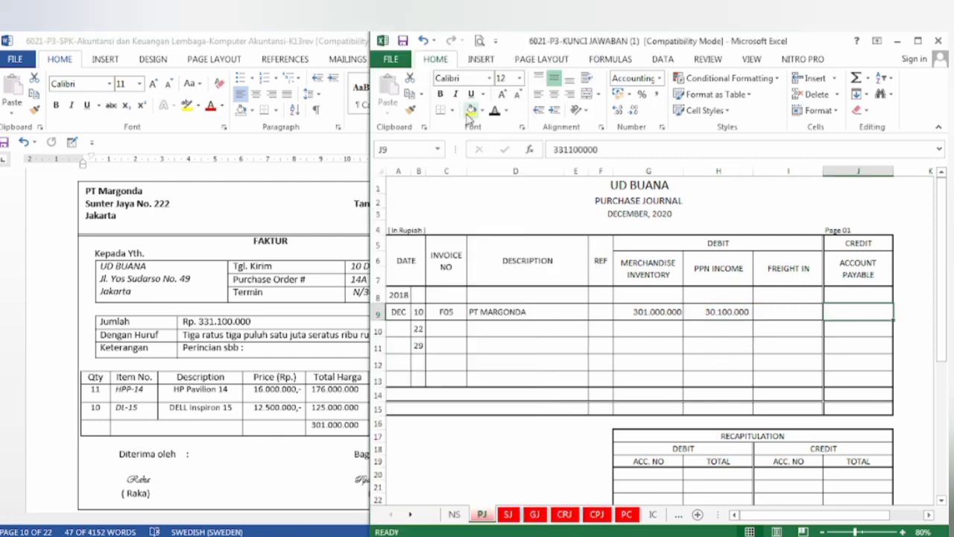
left_click(494, 110)
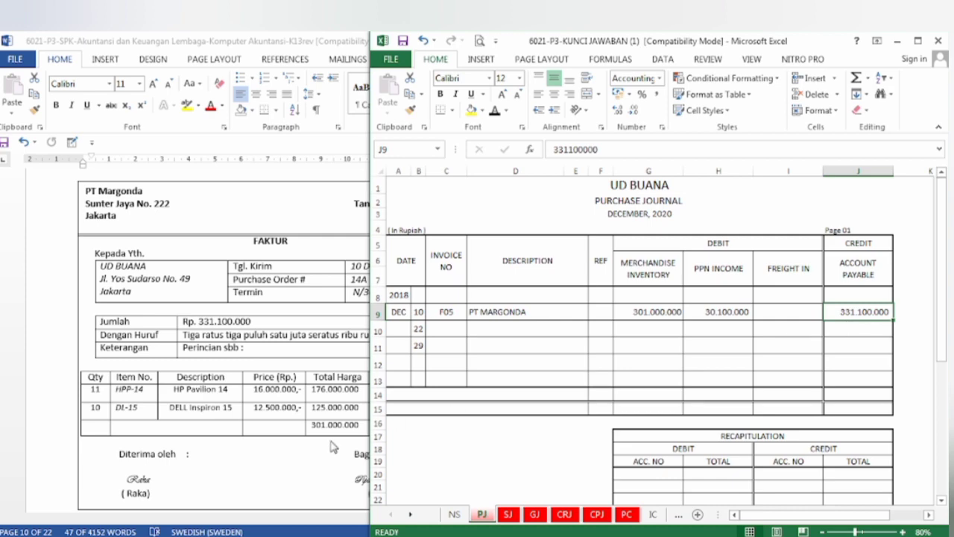
Step: Read credit note NK-1 in document No. 11 in Word, then fill its entry in B19:G21 yellow on Excel's GJ sheet
left_click(165, 464)
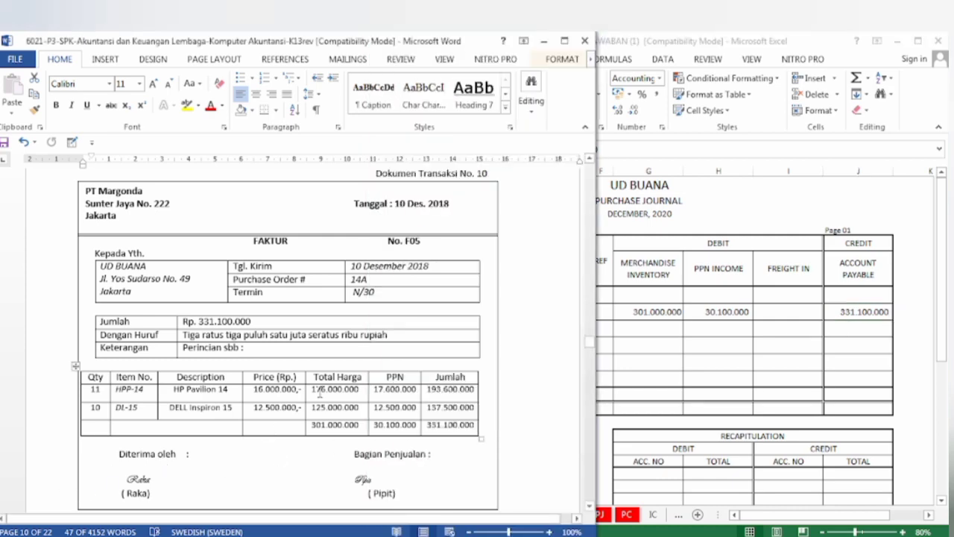
scroll(318, 393, "down", 12)
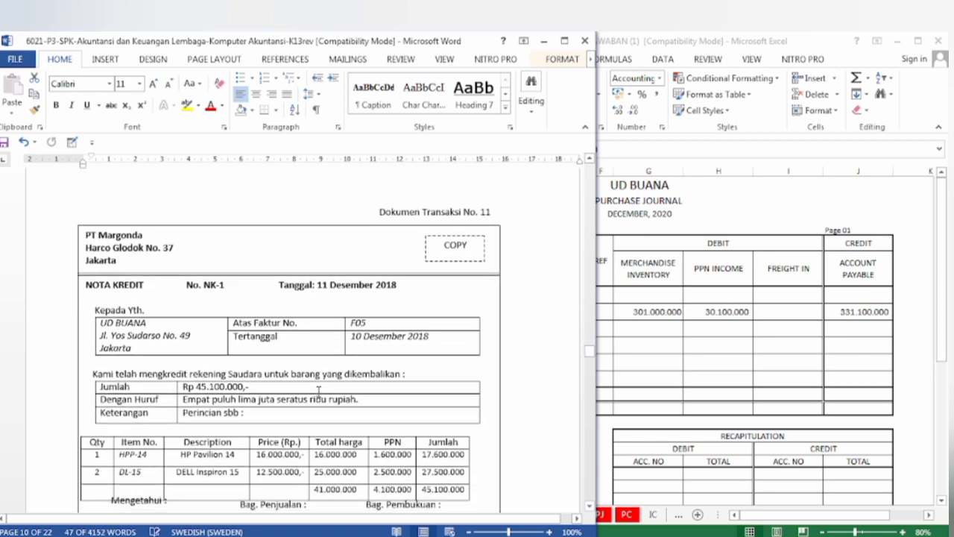
scroll(319, 389, "down", 2)
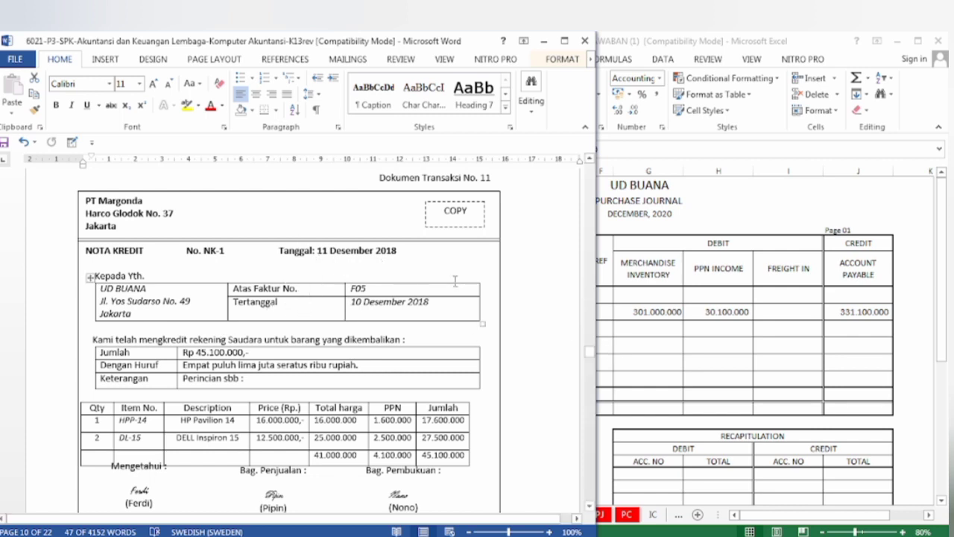
left_click(758, 319)
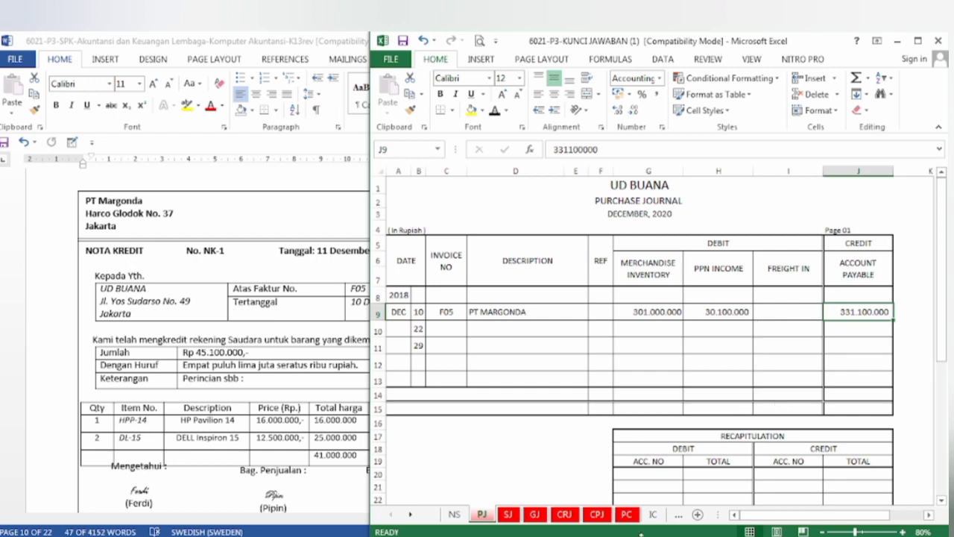
left_click(534, 515)
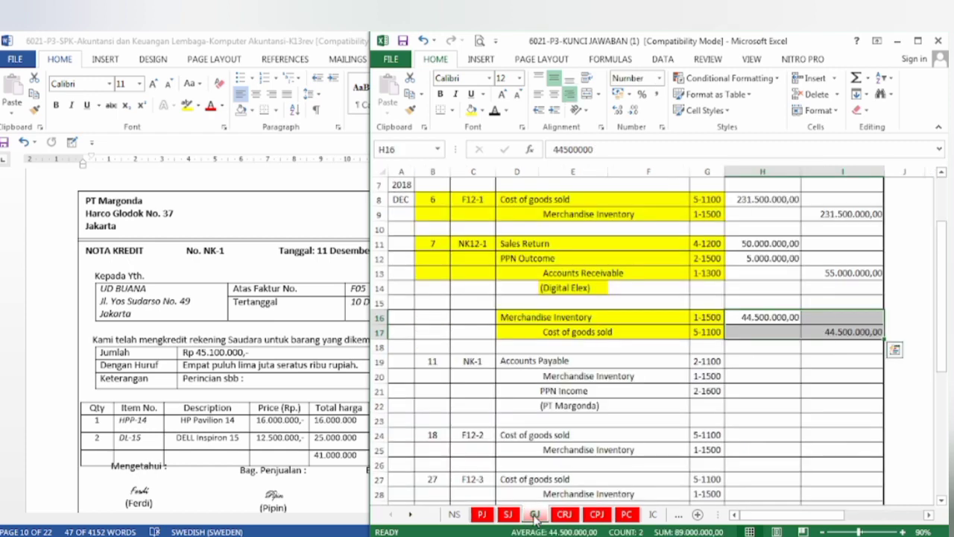
left_click(435, 363)
left_click_drag(435, 362, 706, 389)
left_click(471, 110)
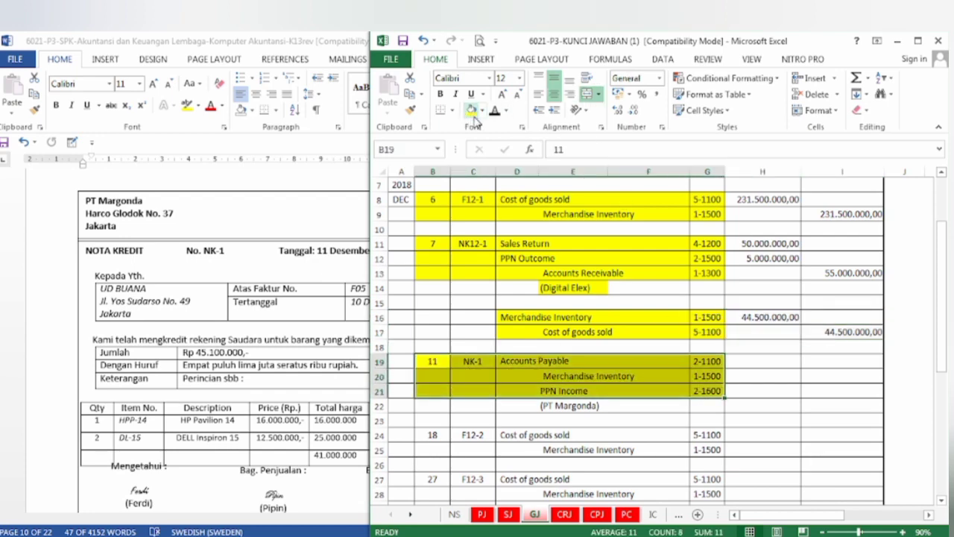
left_click(484, 411)
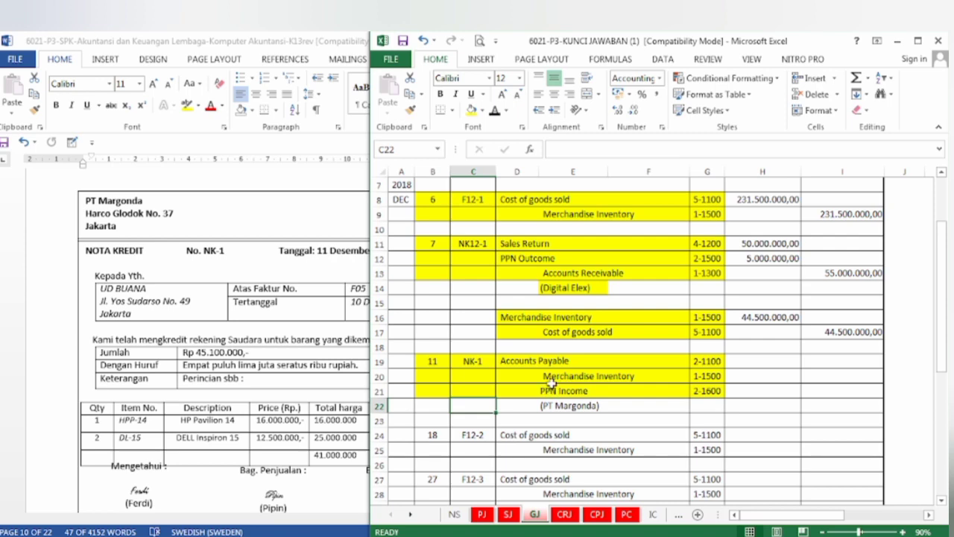
Step: Check the credit note's totals in Word, then make the 41,000,000 Merchandise Inventory credit in I20 and 4,100,000 PPN Income credit in I21 black
left_click(304, 439)
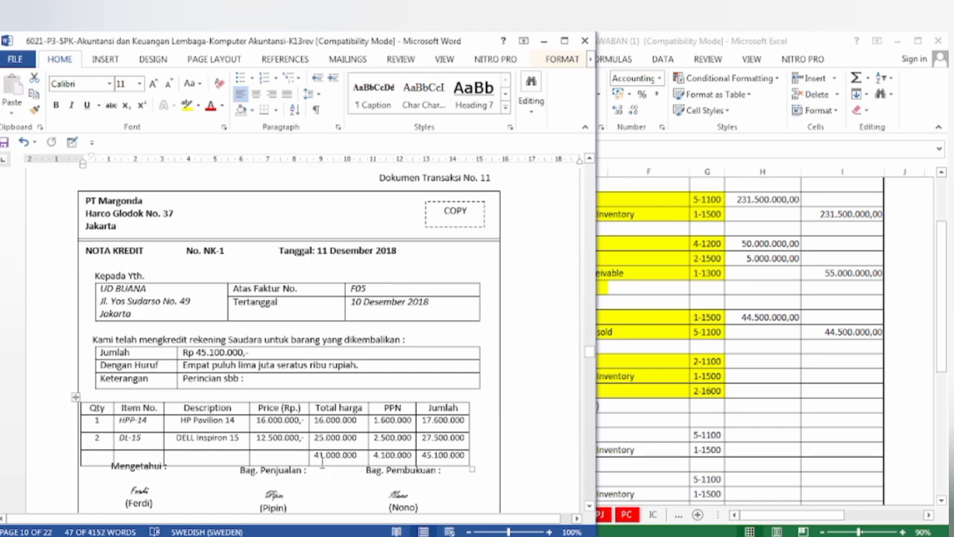
left_click(626, 428)
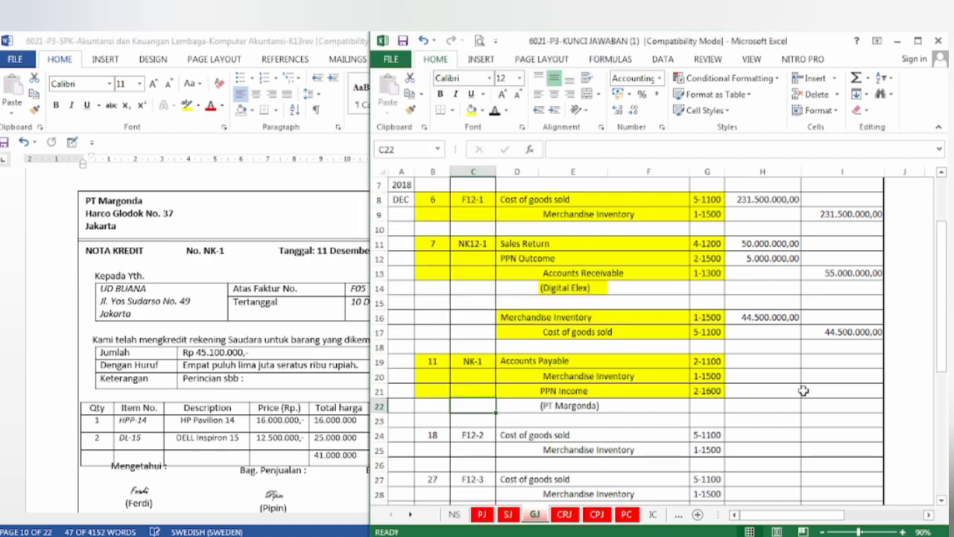
left_click(841, 377)
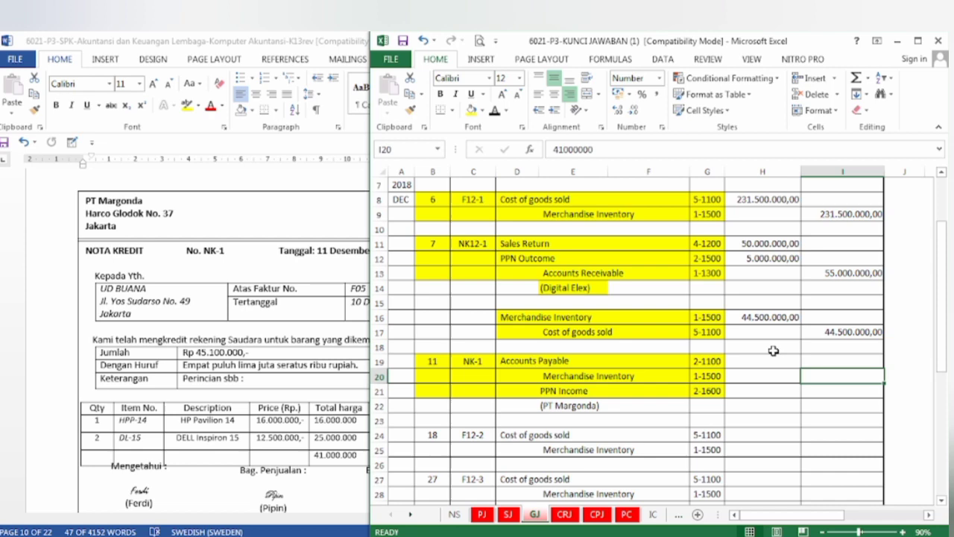
left_click(498, 113)
left_click(314, 489)
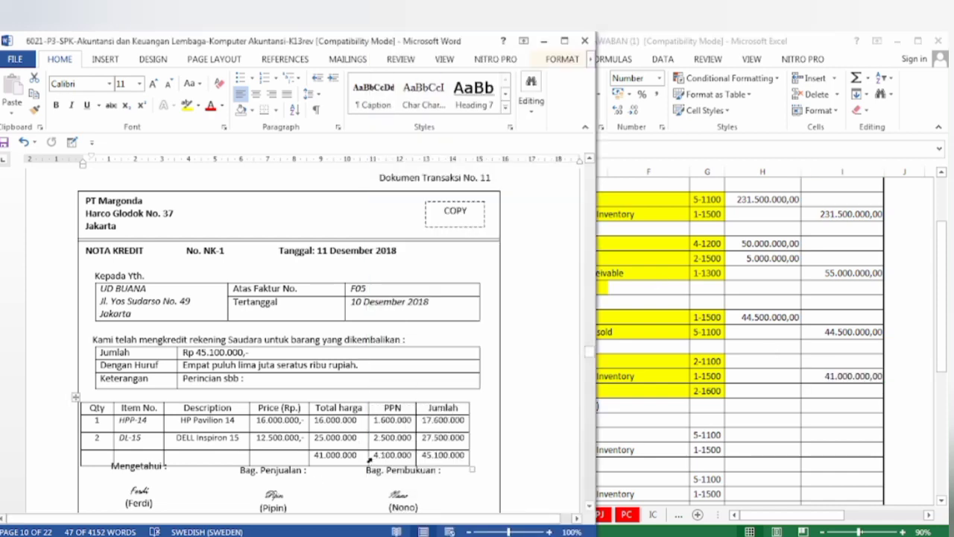
left_click(794, 419)
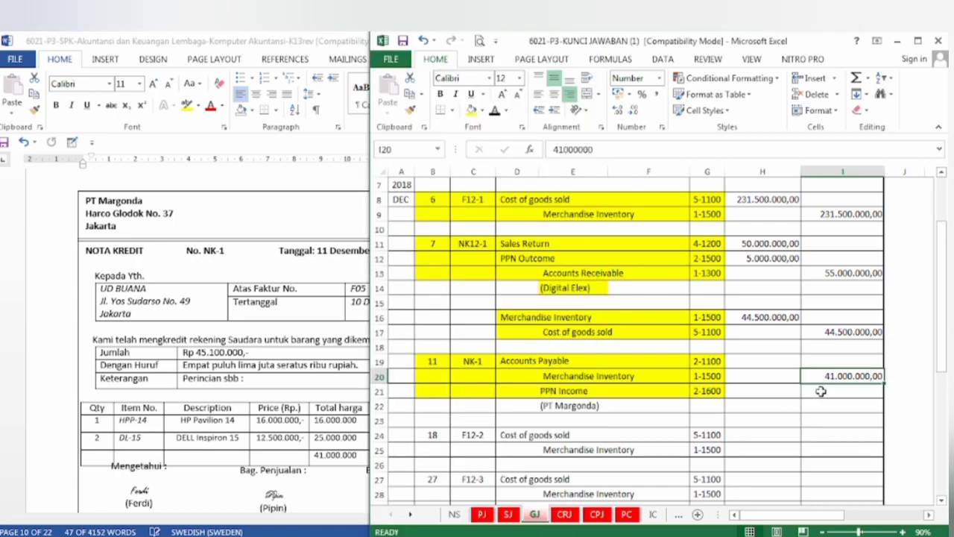
left_click(822, 392)
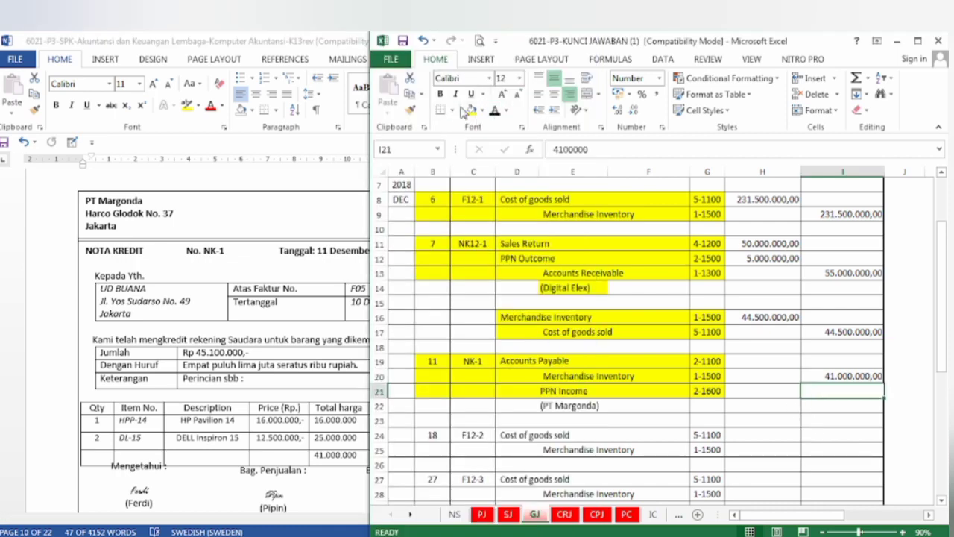
left_click(492, 110)
Step: Check the credit note's grand total in Word, then make the 45,100,000 Accounts Payable debit in H19 black and fill (PT Margonda) in E22 yellow
left_click(326, 464)
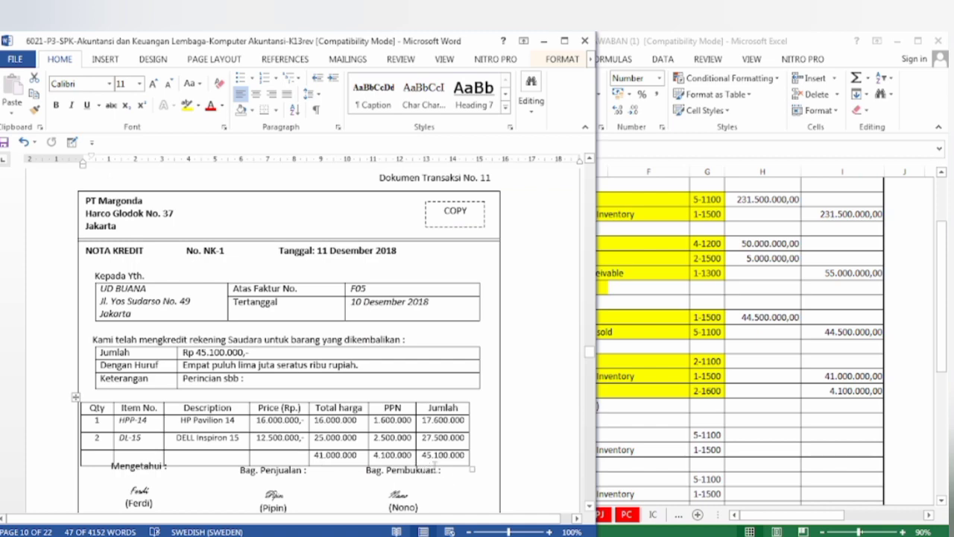
left_click(457, 482)
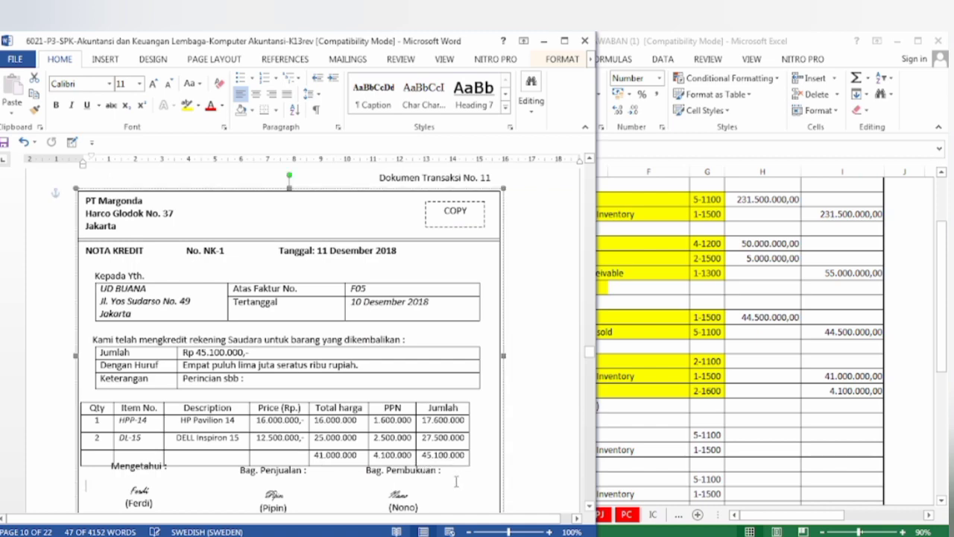
left_click(786, 403)
left_click(773, 359)
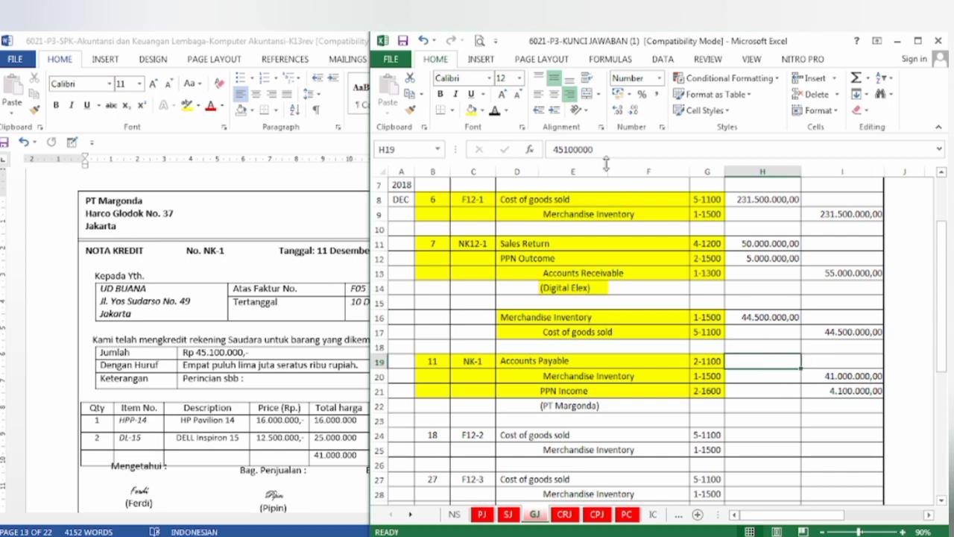
left_click(494, 110)
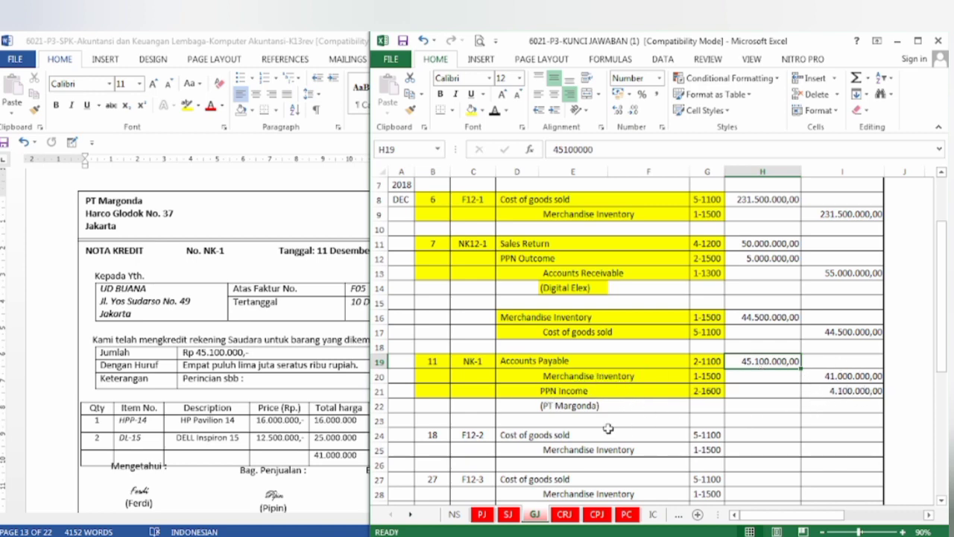
left_click(580, 405)
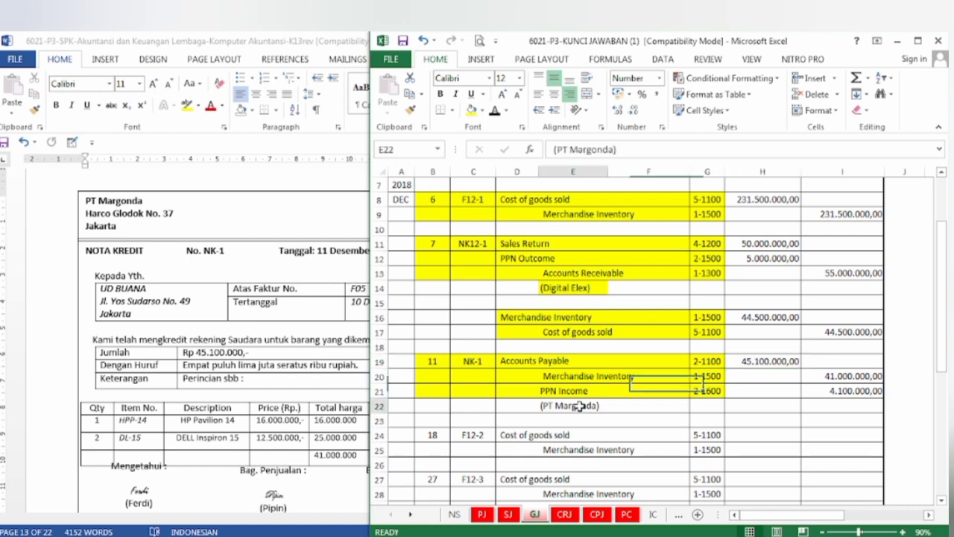
left_click(472, 110)
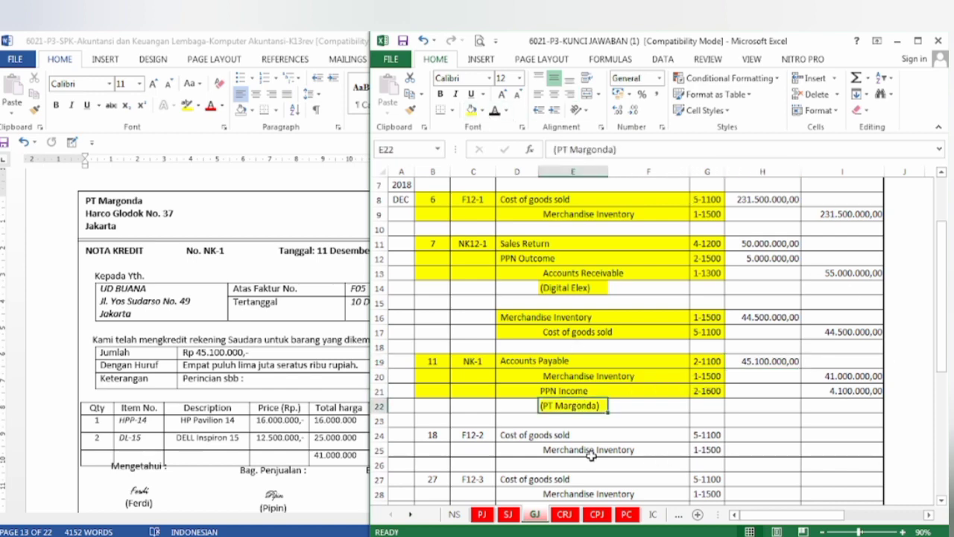
Step: Read the cash receipt in document No. 12 in Word, then make evidence number BKM12-2 in C11 black on Excel's CRJ sheet
left_click(246, 433)
scroll(277, 396, "down", 8)
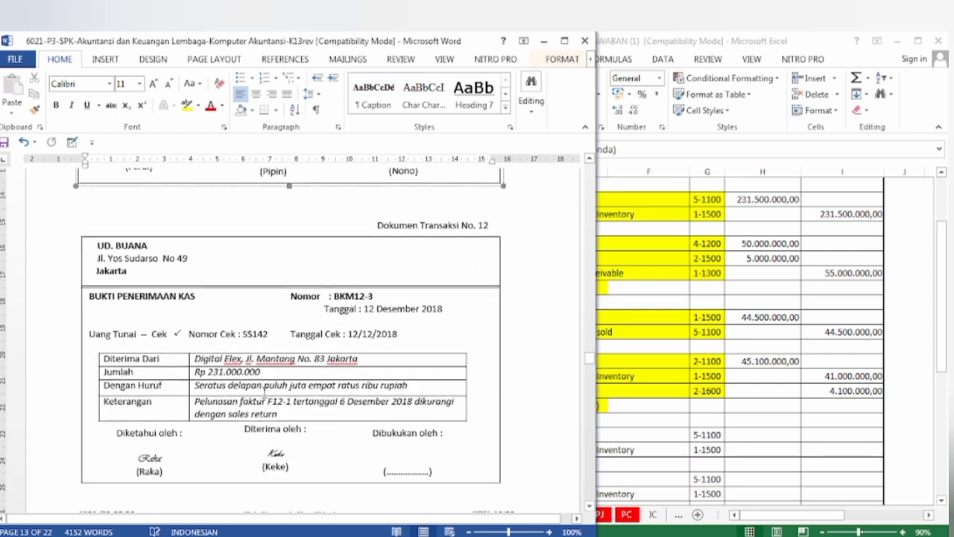
scroll(265, 392, "down", 1)
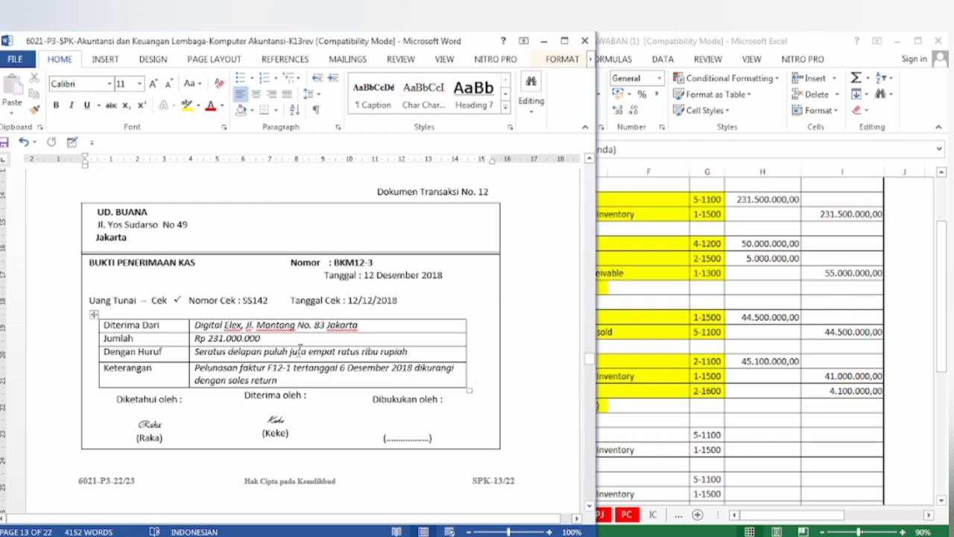
left_click(650, 370)
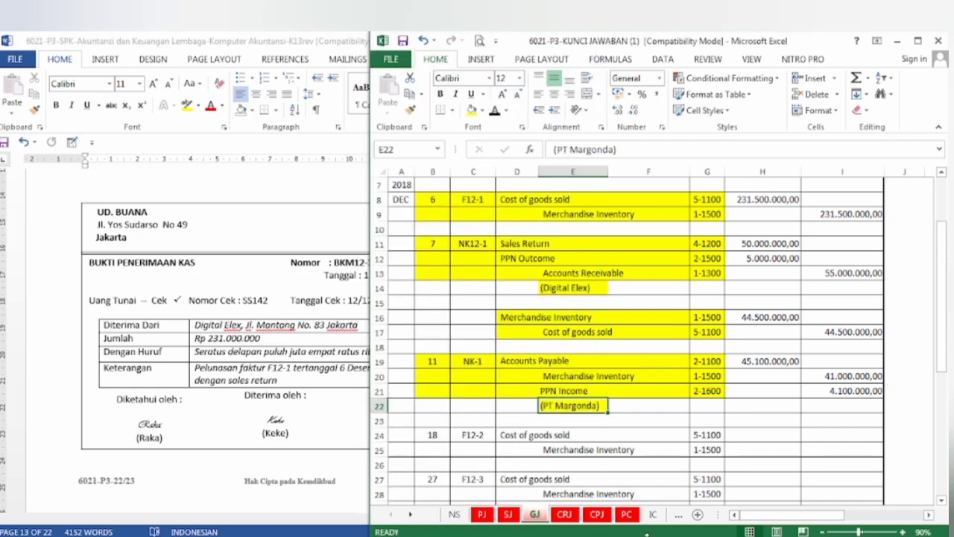
left_click(564, 514)
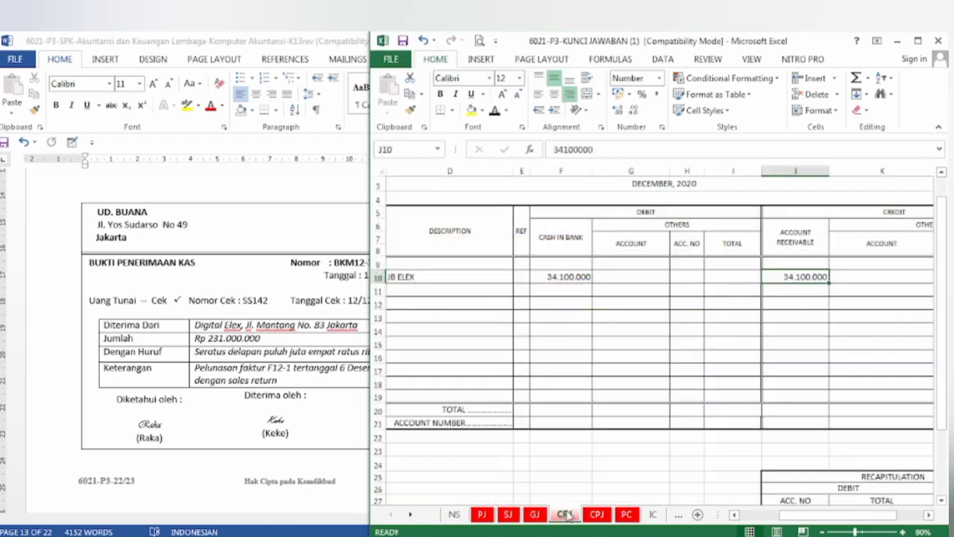
left_click_drag(810, 514, 772, 515)
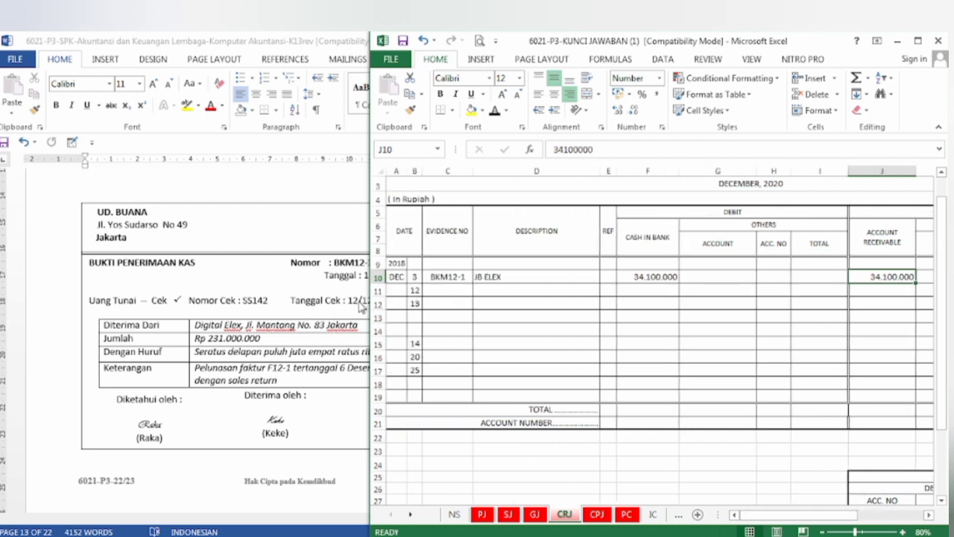
left_click(446, 290)
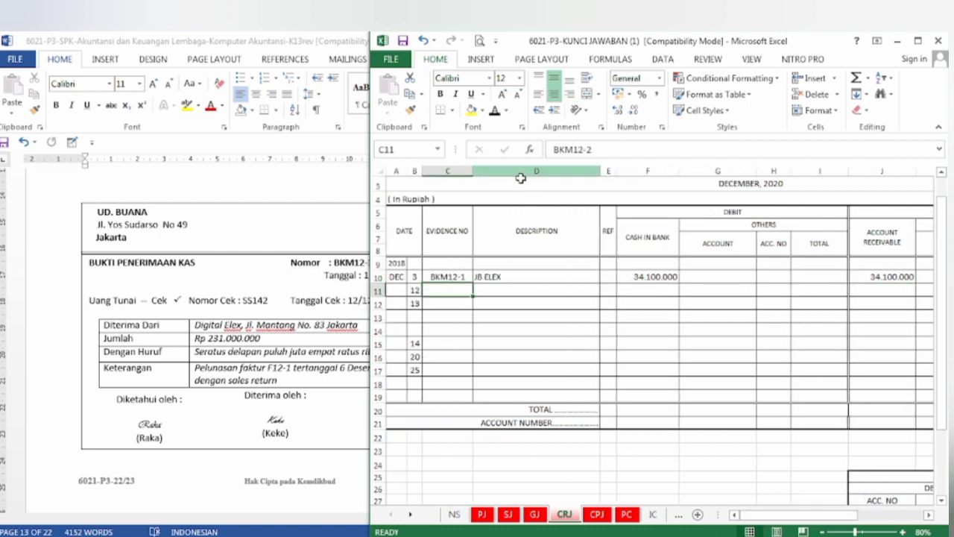
left_click(494, 110)
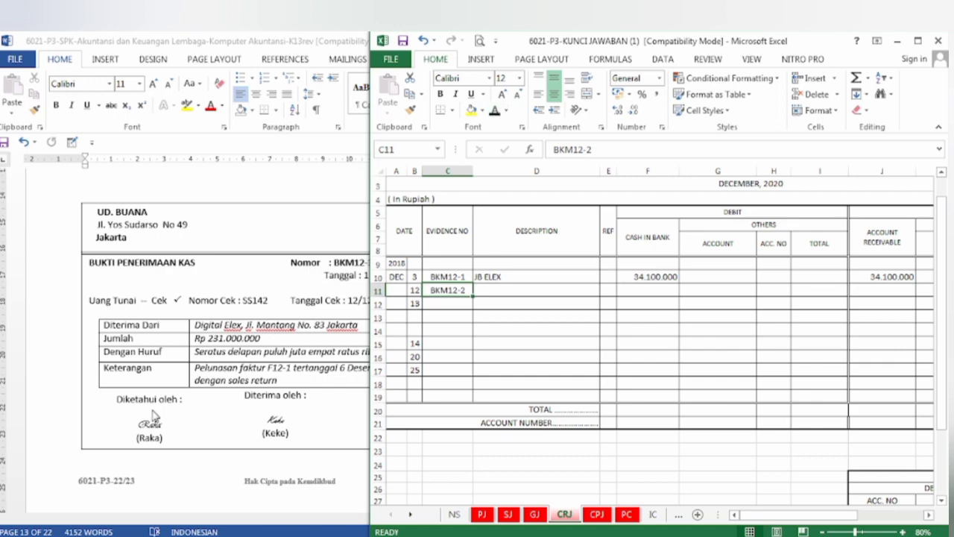
Step: Check the receipt's details in Word, then make the DIGITAL ELEX description in D11 black in Excel
left_click(224, 307)
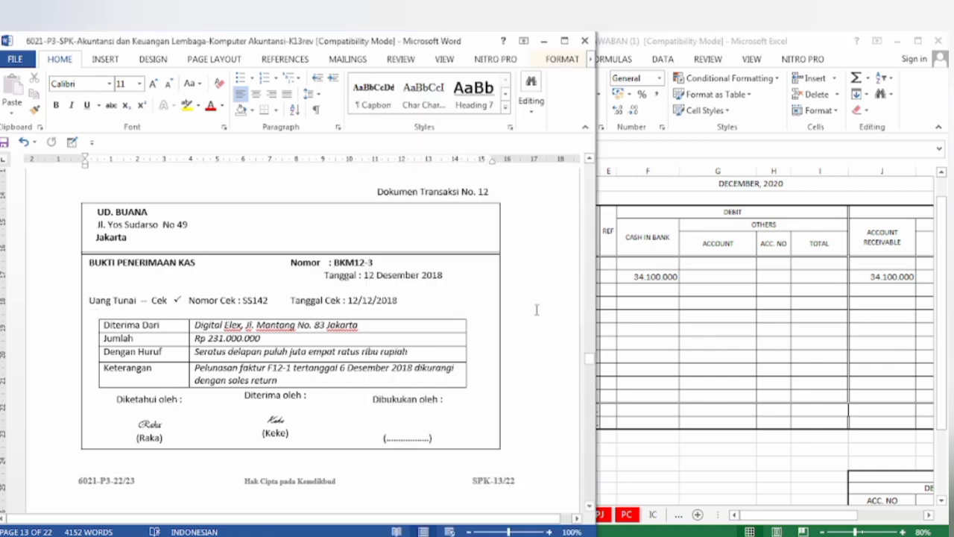
left_click(667, 328)
left_click(498, 291)
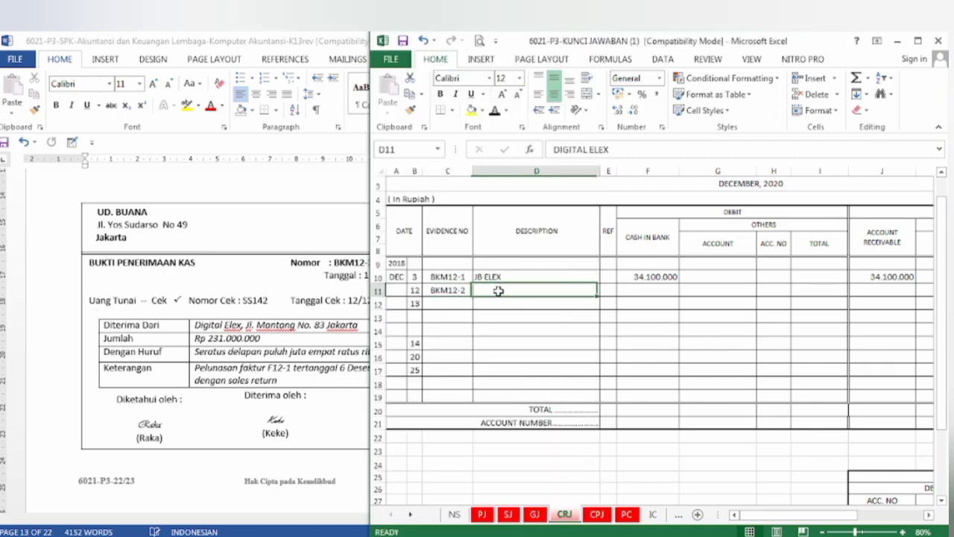
left_click(494, 110)
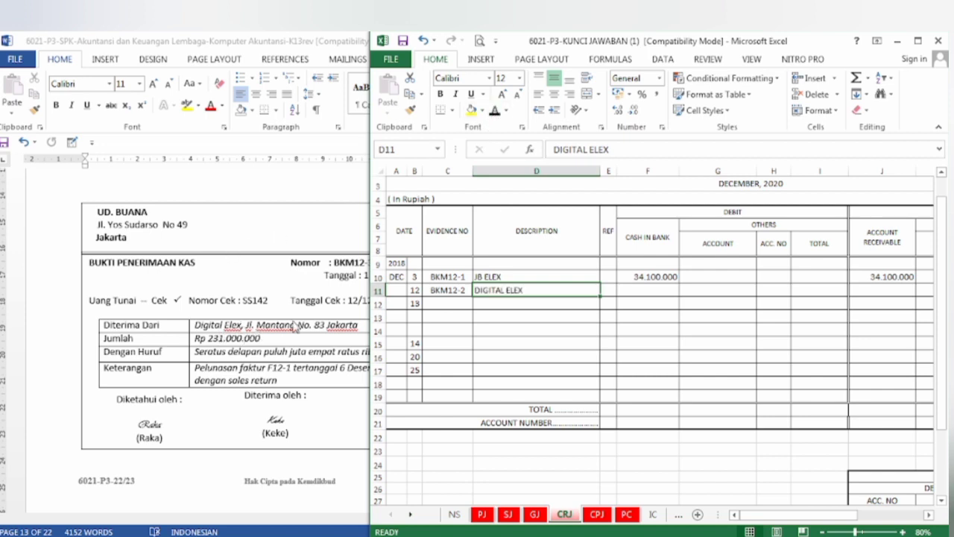
Step: Make the 231,000,000 Cash in Bank debit in F11 and the matching Account Receivable credit in J11 black
left_click(656, 293)
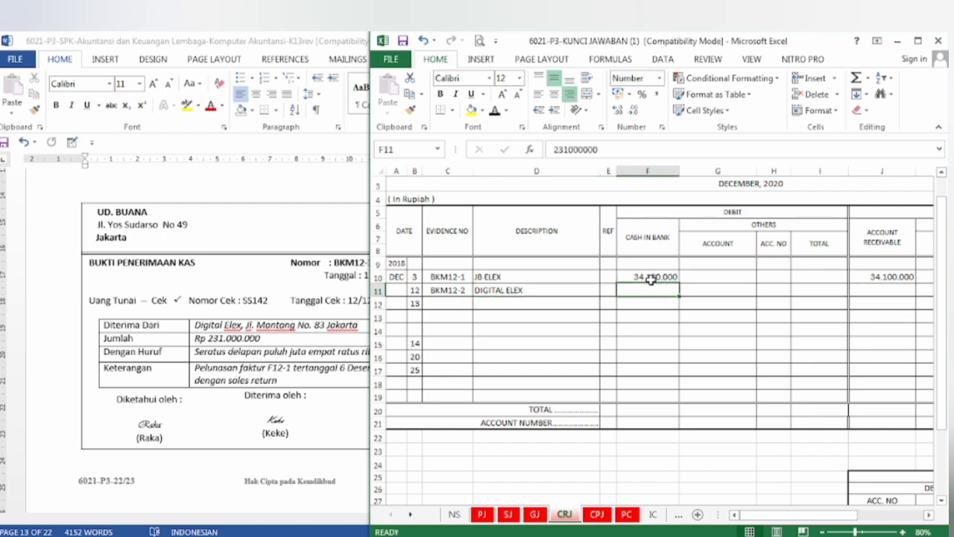
left_click(492, 112)
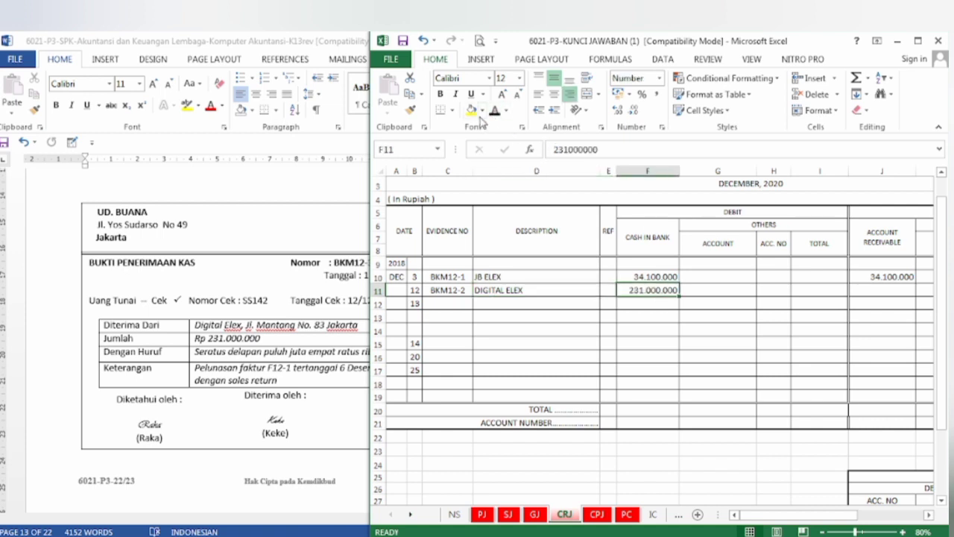
left_click(855, 288)
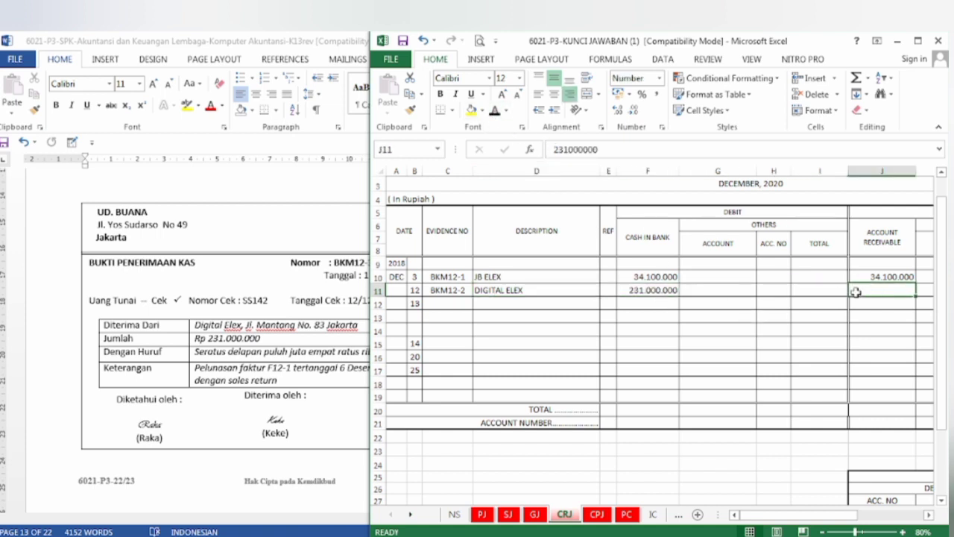
left_click(496, 112)
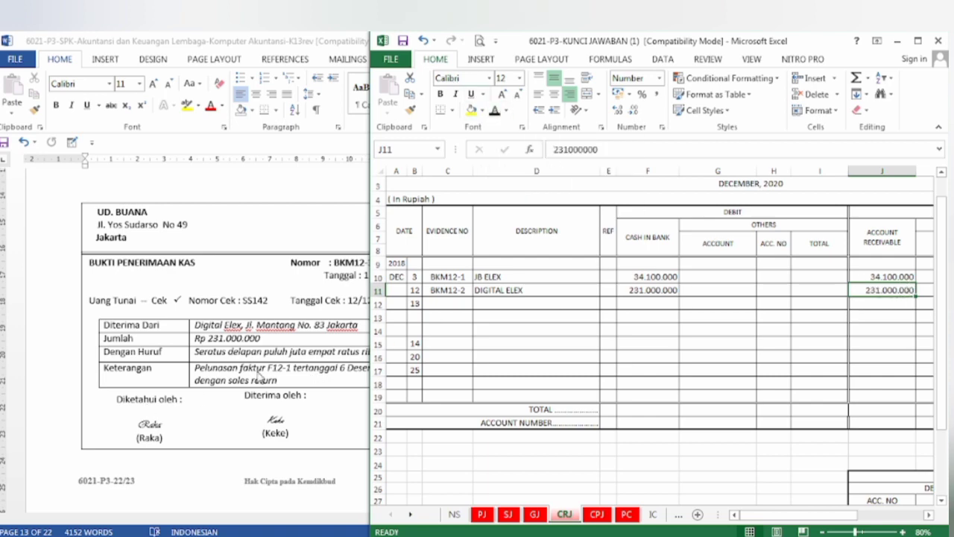
Step: Read the cash sale note in document No. 13 in Word, then enter KN01 as the evidence number in C12 of Excel's CRJ sheet
left_click(258, 372)
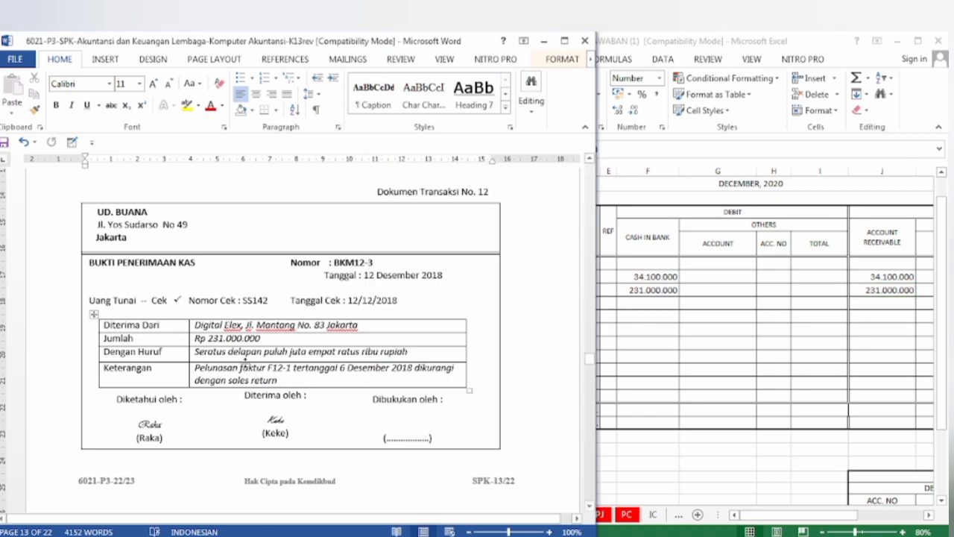
scroll(244, 361, "down", 8)
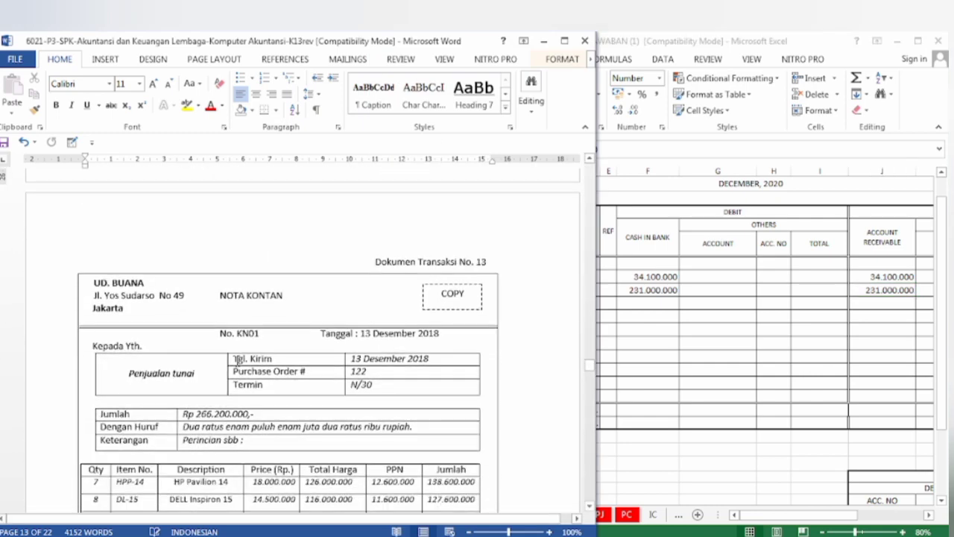
scroll(238, 360, "down", 1)
scroll(230, 356, "down", 2)
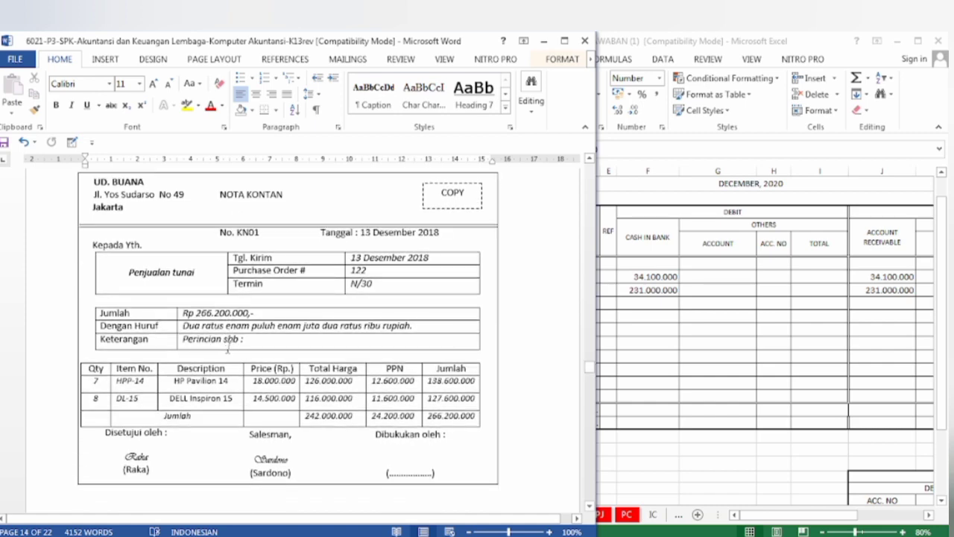
scroll(227, 347, "up", 1)
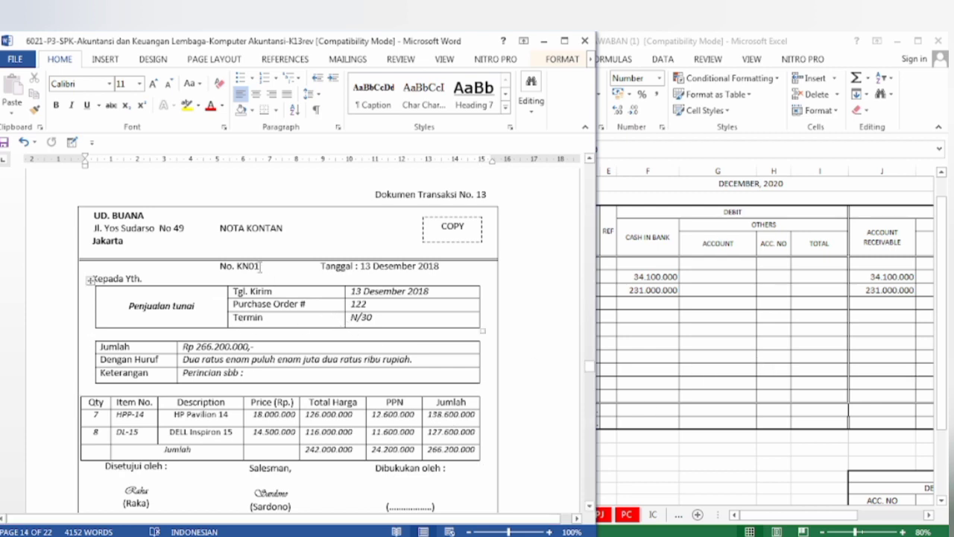
left_click(767, 308)
scroll(772, 307, "up", 1)
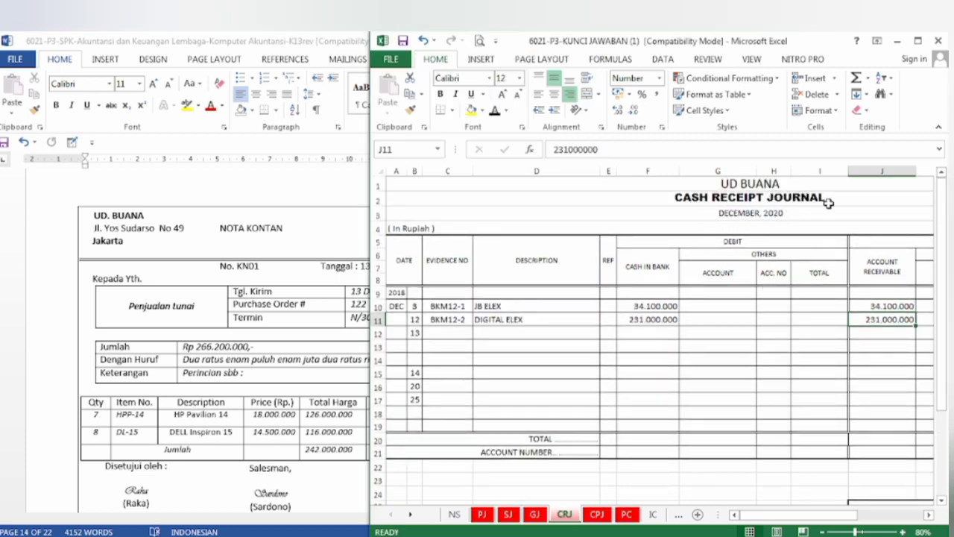
left_click(433, 331)
type("KN01")
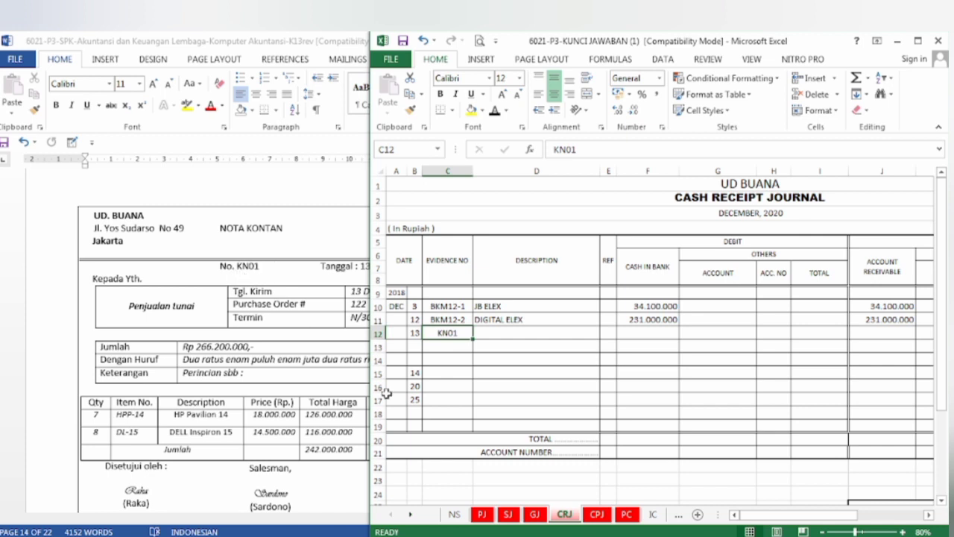
Step: Make the Penjualan Tunai description in D12 black, check the note's total in Word, and make the 266,200,000 Cash in Bank debit in F12 black
left_click(495, 328)
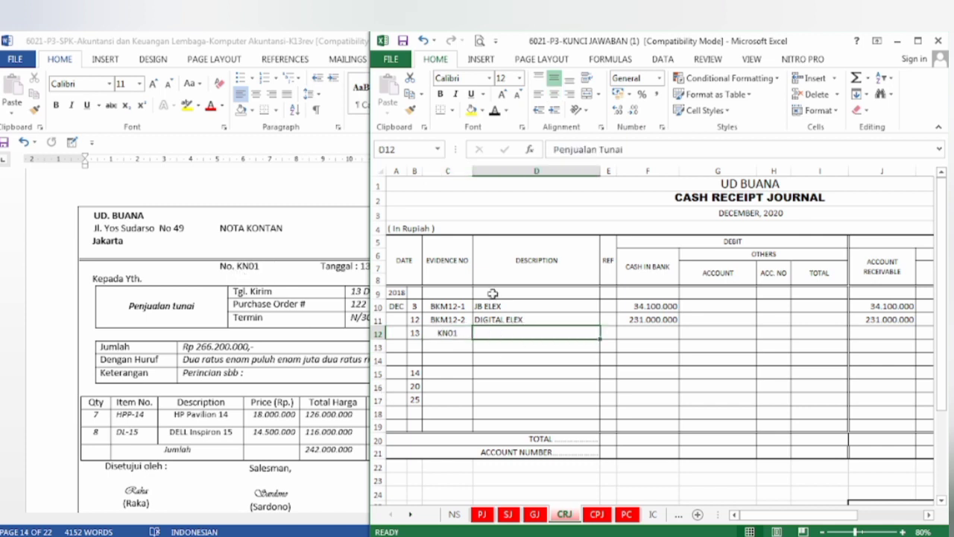
left_click(494, 110)
left_click(288, 438)
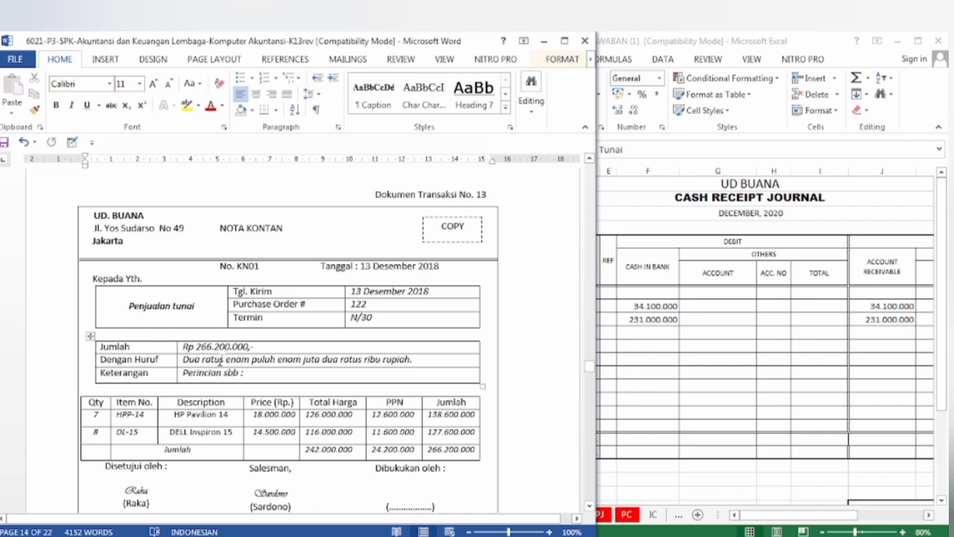
left_click(678, 357)
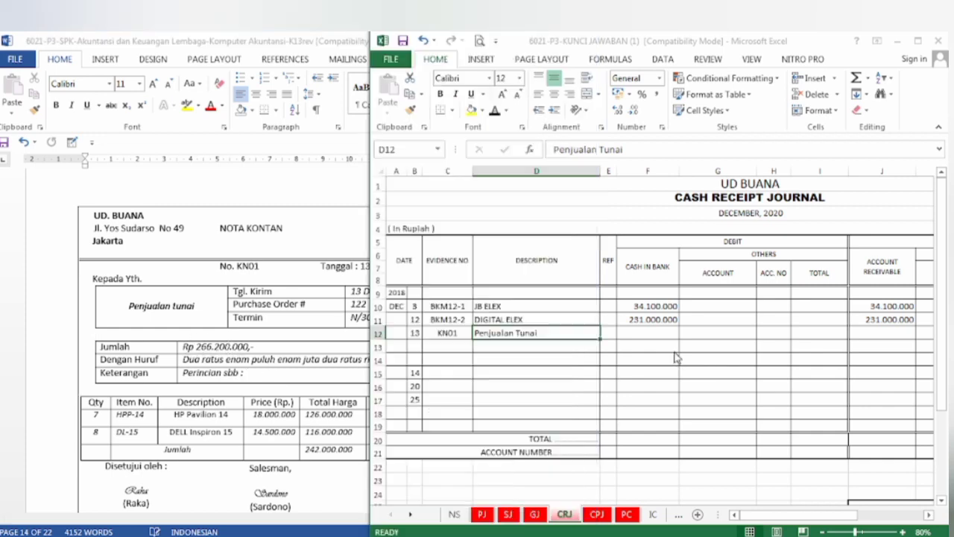
left_click(638, 333)
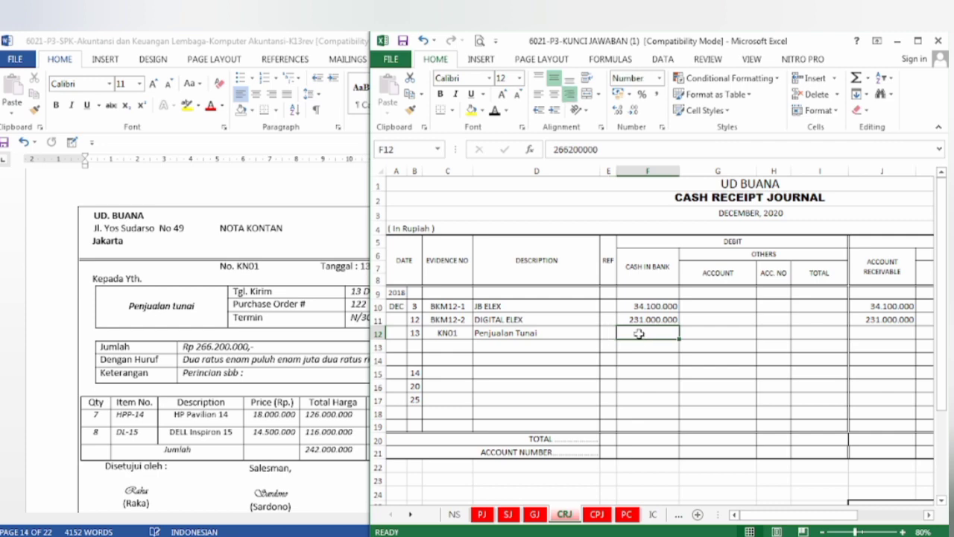
left_click(495, 112)
Step: Check the cash note's totals in Word, then make the Sales credit entry in K12:M12 black: account Sales, number 4-1100, total 242,000,000
left_click(367, 490)
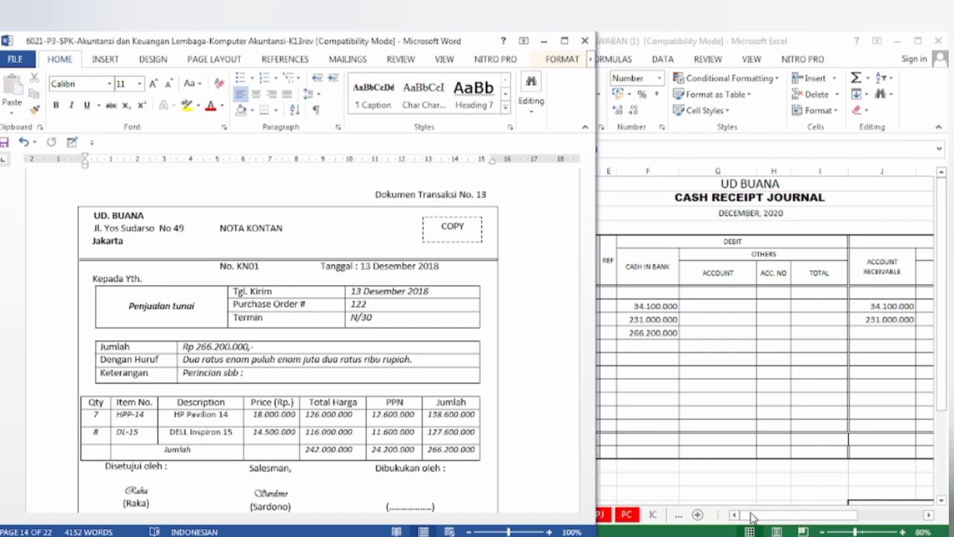
left_click(791, 520)
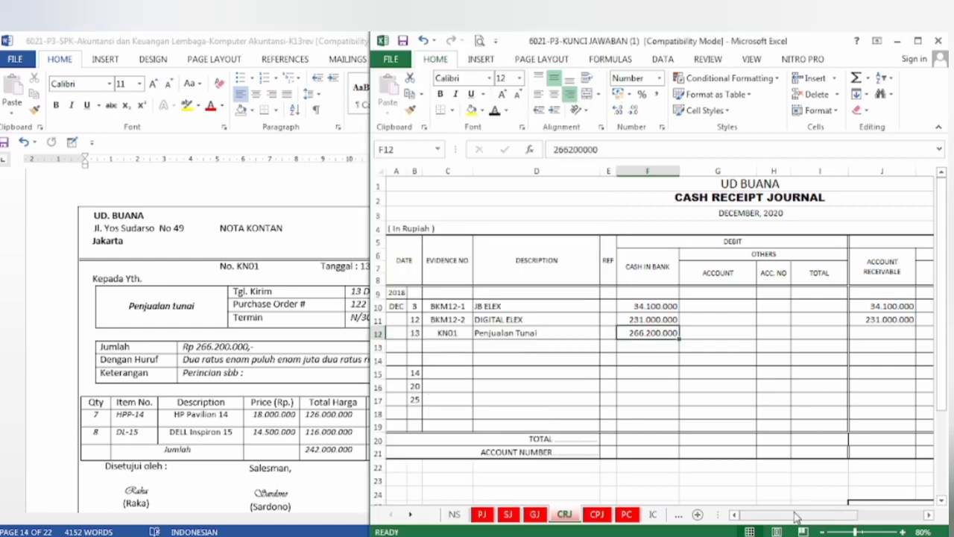
left_click_drag(797, 517, 867, 496)
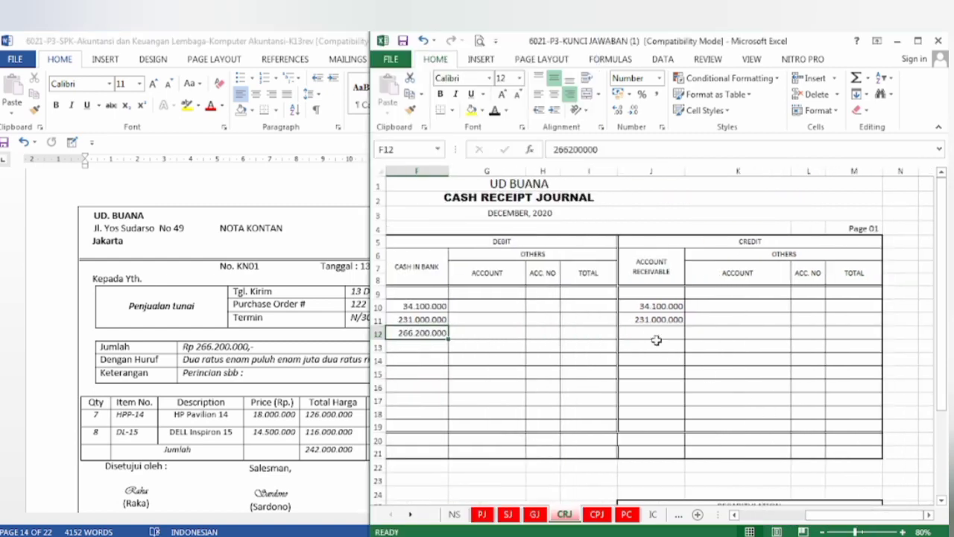
left_click(717, 333)
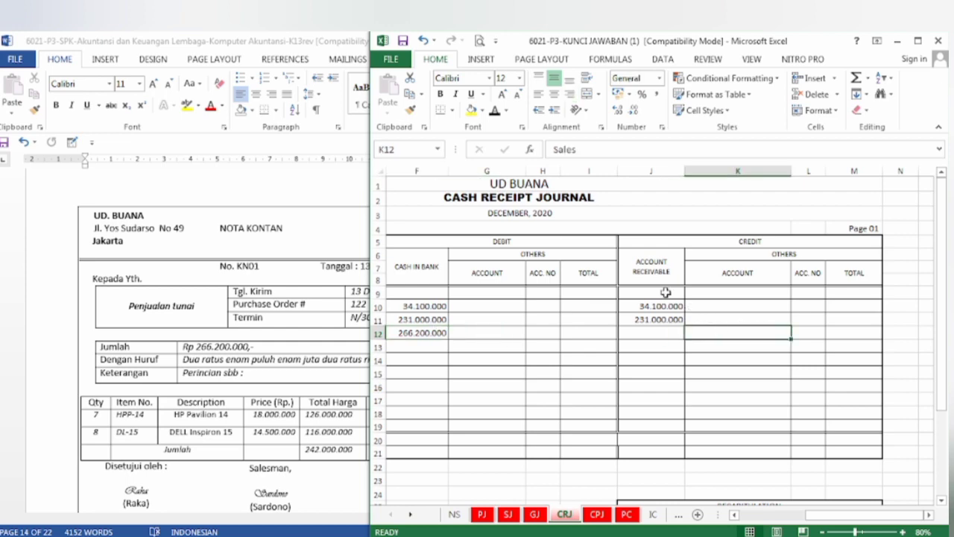
left_click(494, 110)
left_click(800, 333)
left_click(494, 110)
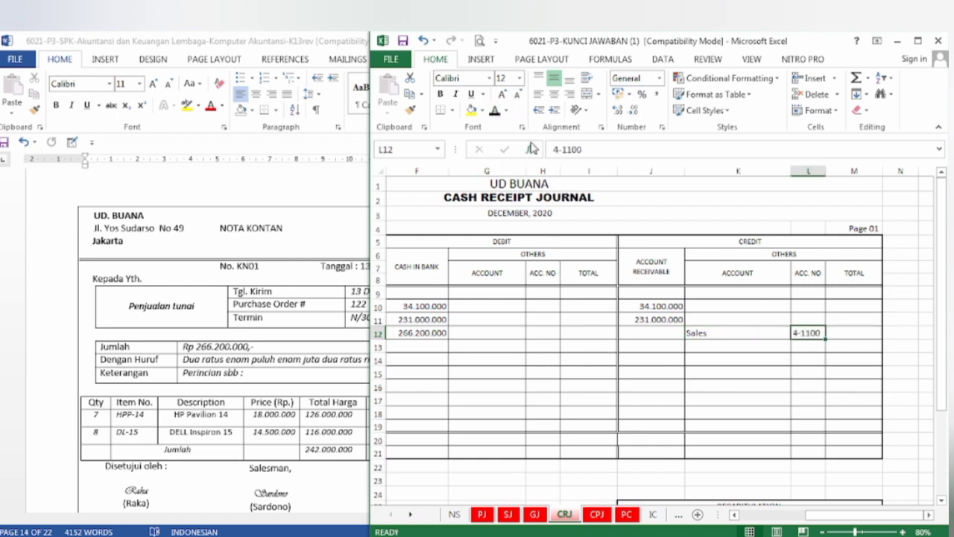
left_click(854, 335)
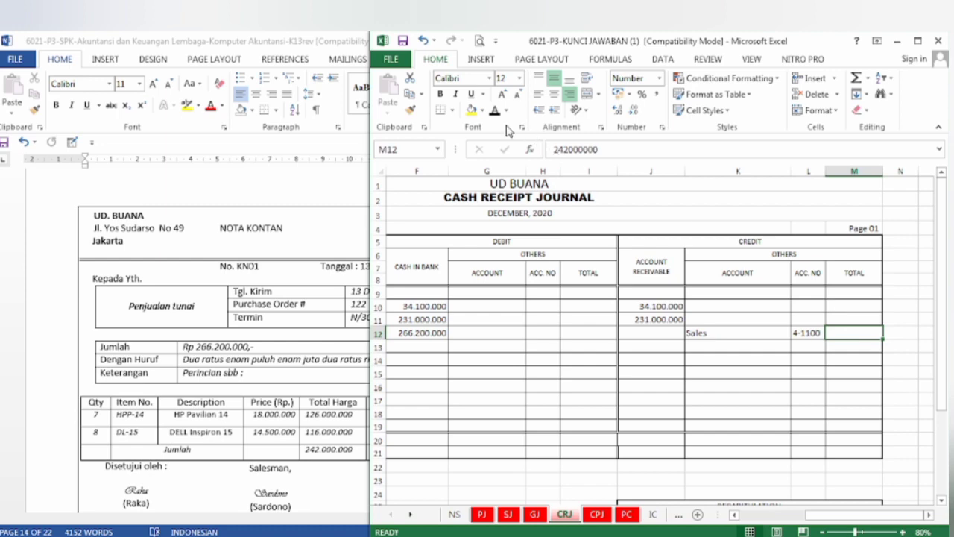
left_click(494, 111)
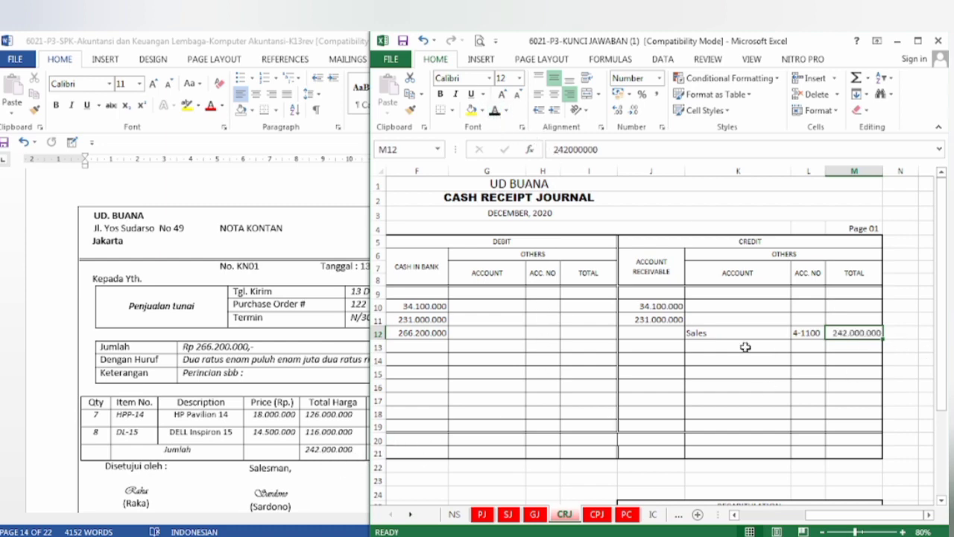
Step: Make the PPN Outcome account name in K13 black, below the Sales credit line
left_click(709, 349)
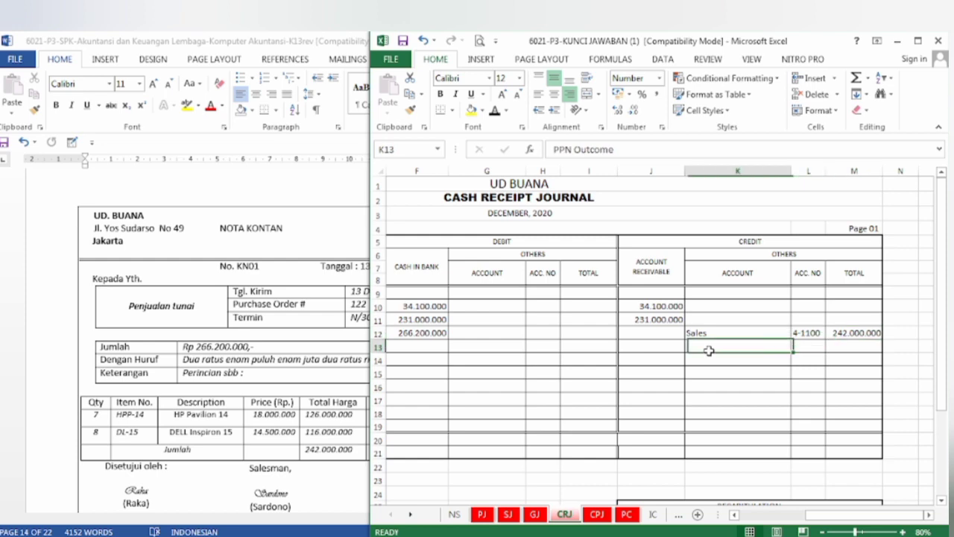
left_click(495, 112)
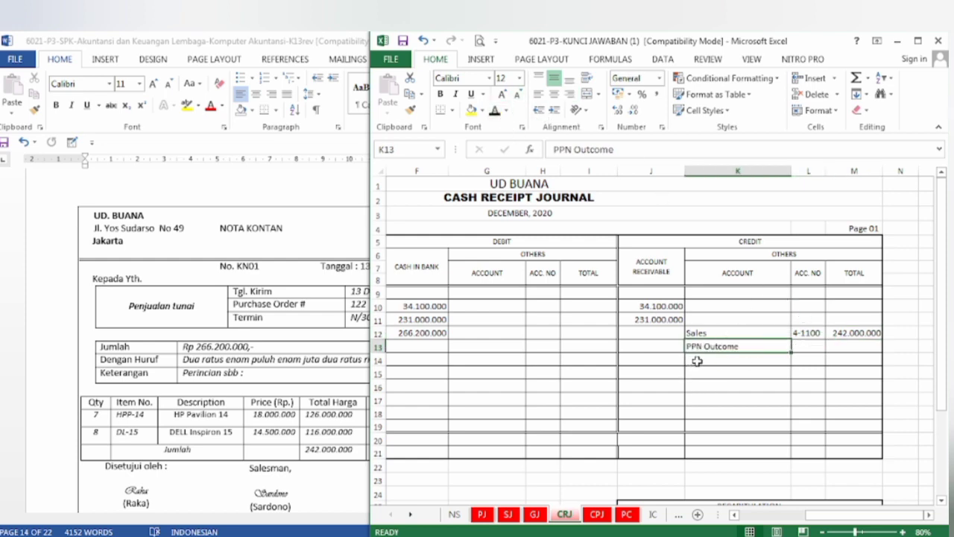
Step: Apply the black font colour to account number 2-1500 and total 24.200.000 for PPN Outcome, and check the PPN total on the sales note
left_click(806, 349)
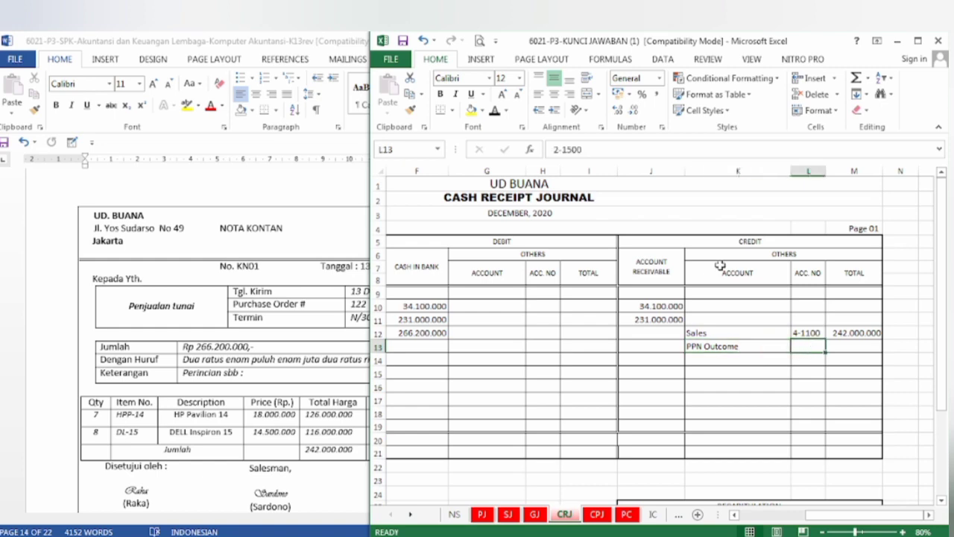
left_click(495, 112)
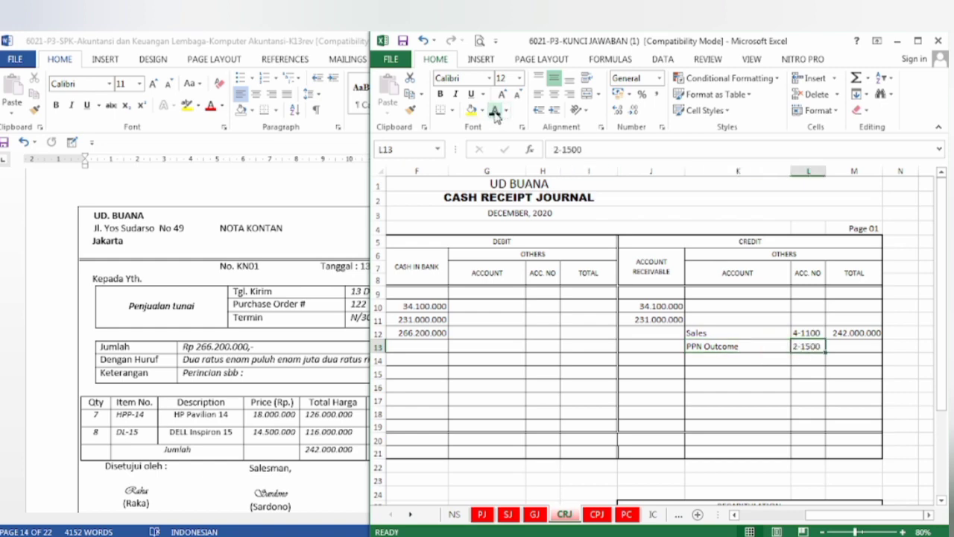
left_click(854, 353)
left_click(495, 112)
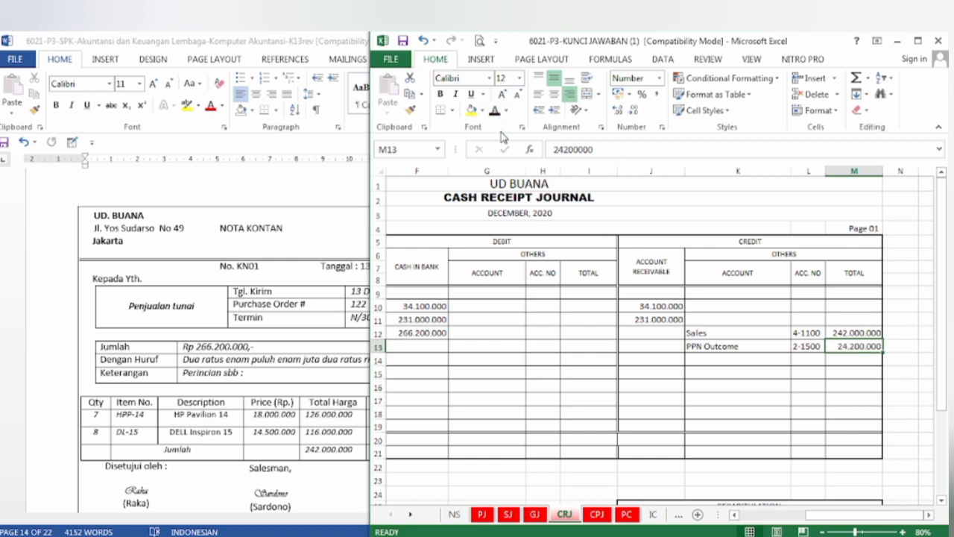
left_click(364, 438)
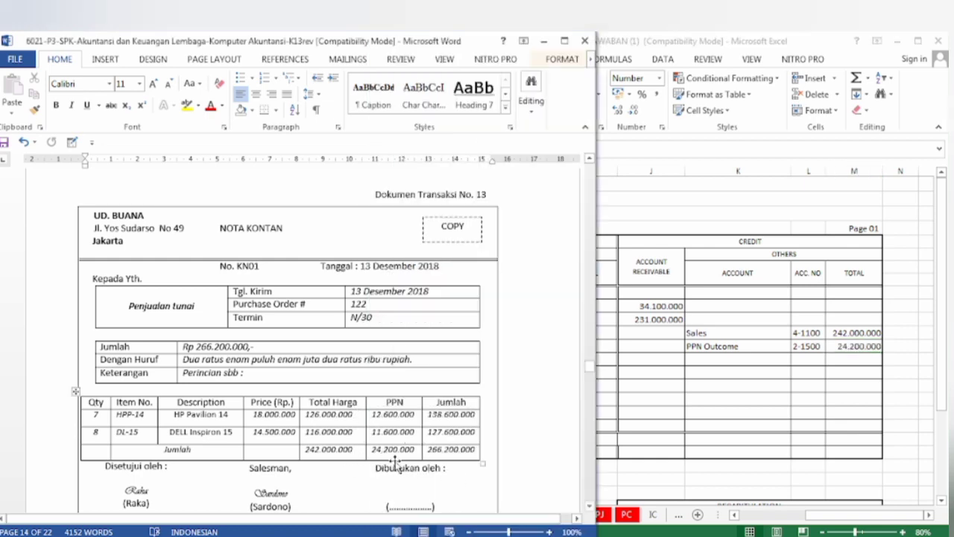
left_click(768, 412)
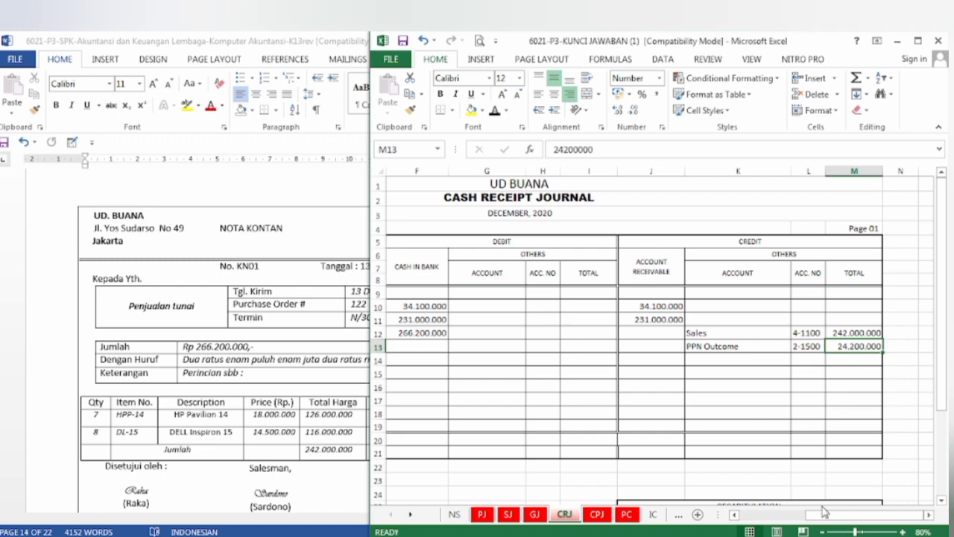
Step: Apply the black font colour to the debit account Cost of goods sold in G14 and the credit account Merchandise Inventory in K14
left_click_drag(825, 521, 754, 523)
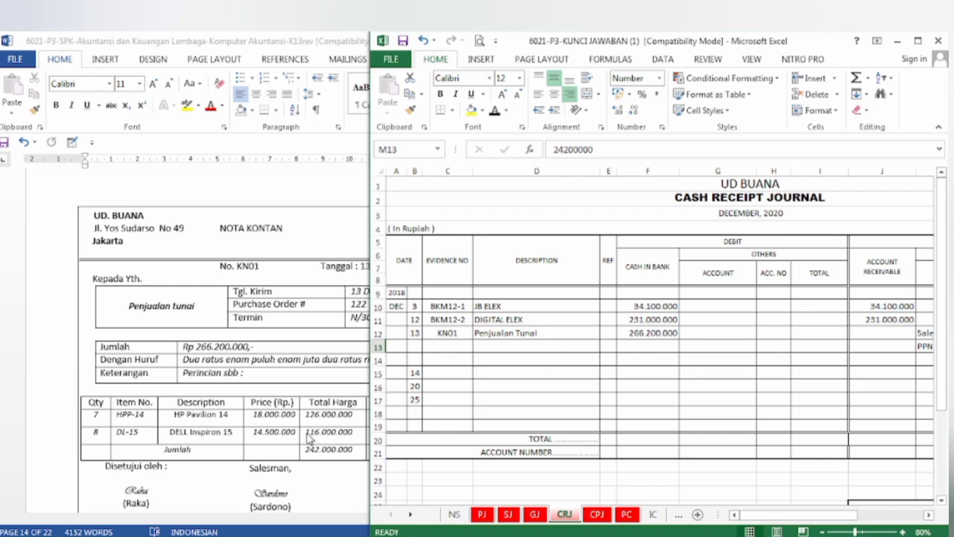
left_click(701, 360)
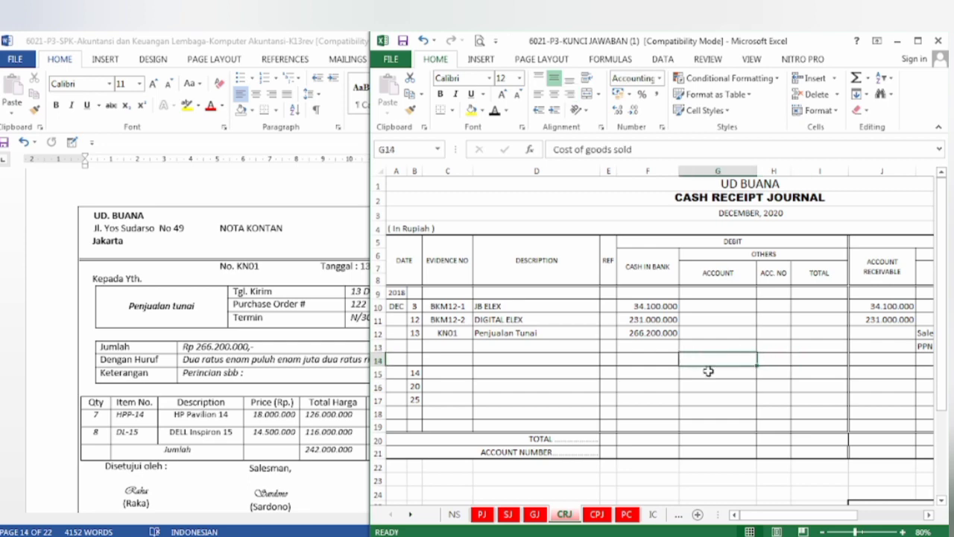
left_click(493, 109)
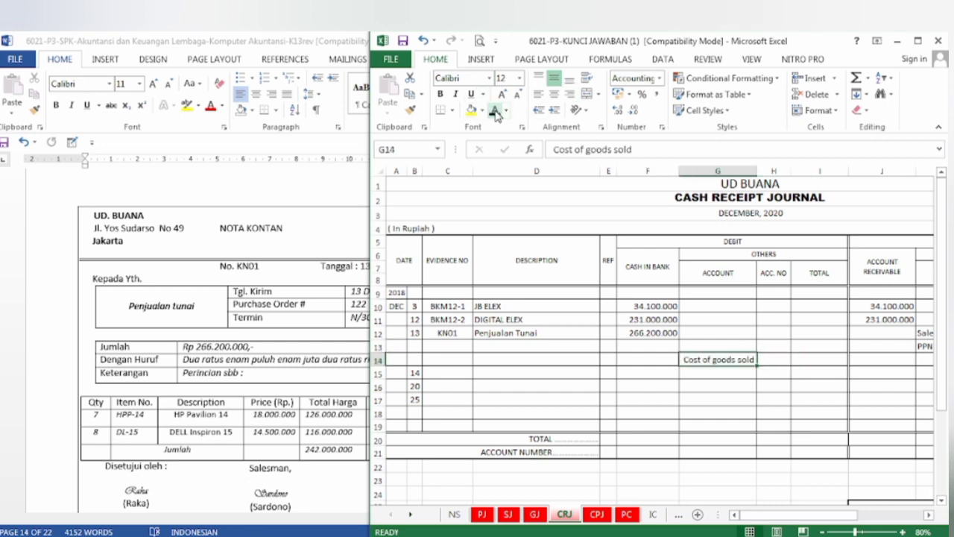
left_click_drag(765, 515, 831, 515)
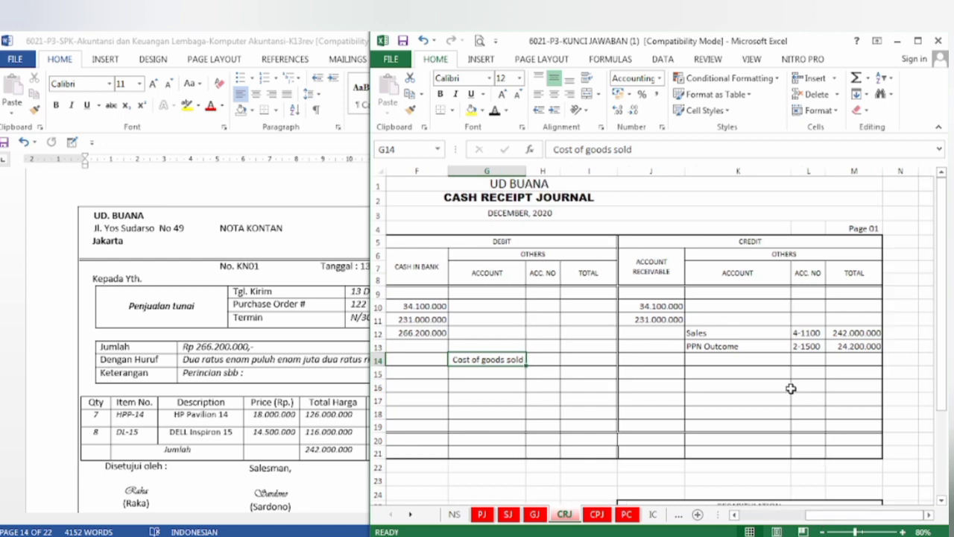
left_click(702, 363)
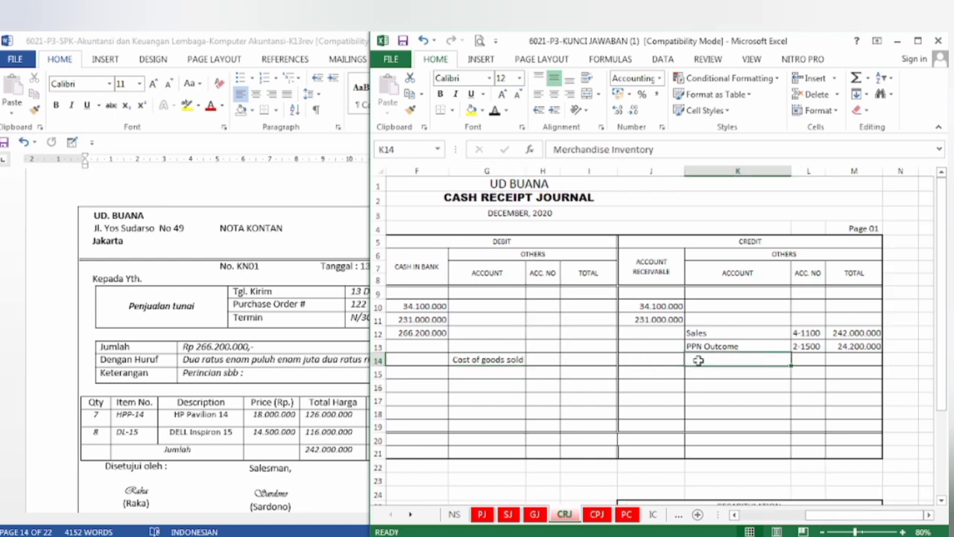
left_click(495, 114)
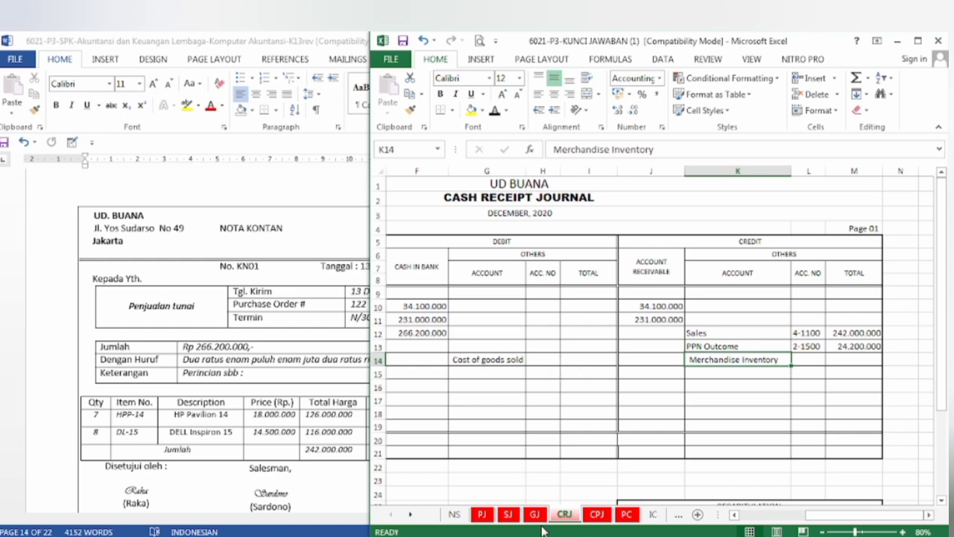
Step: On the IC sheet, highlight the 13 December Penjualan entry of the HP Pavilion 14 card in yellow, from description to out total
left_click(653, 514)
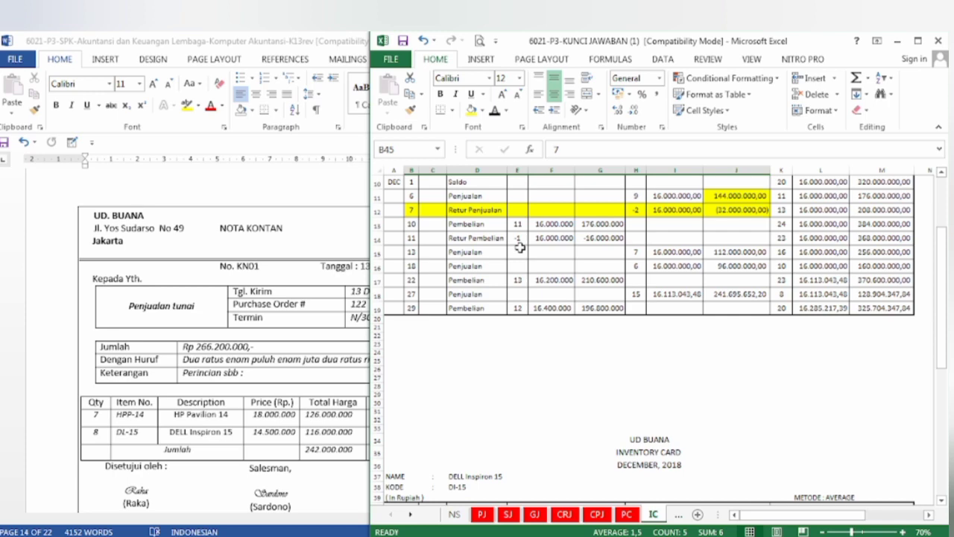
scroll(520, 247, "up", 3)
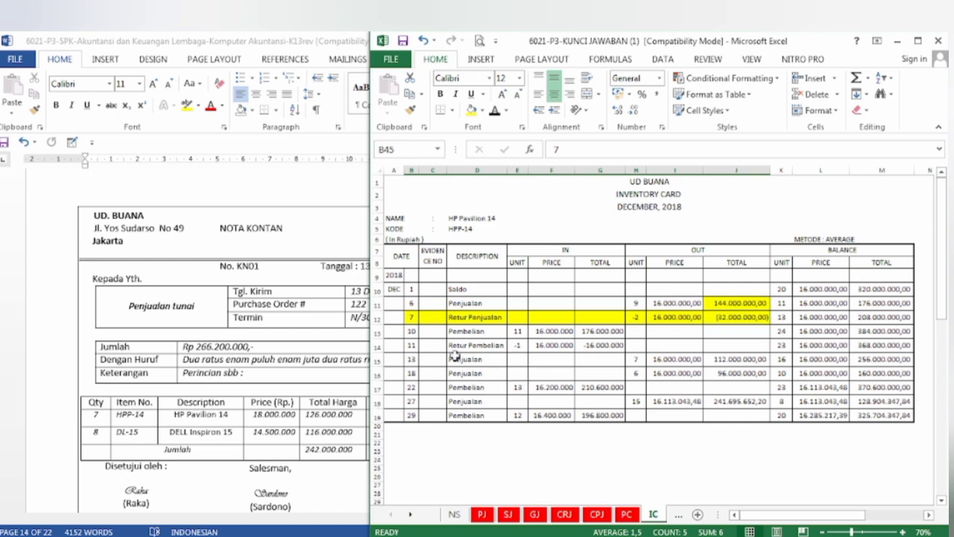
left_click_drag(474, 359, 734, 362)
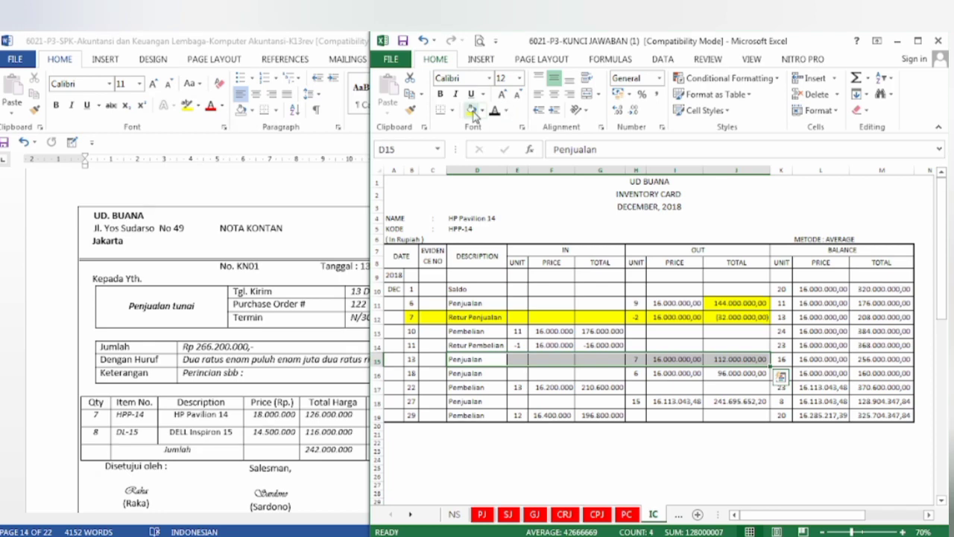
left_click(470, 110)
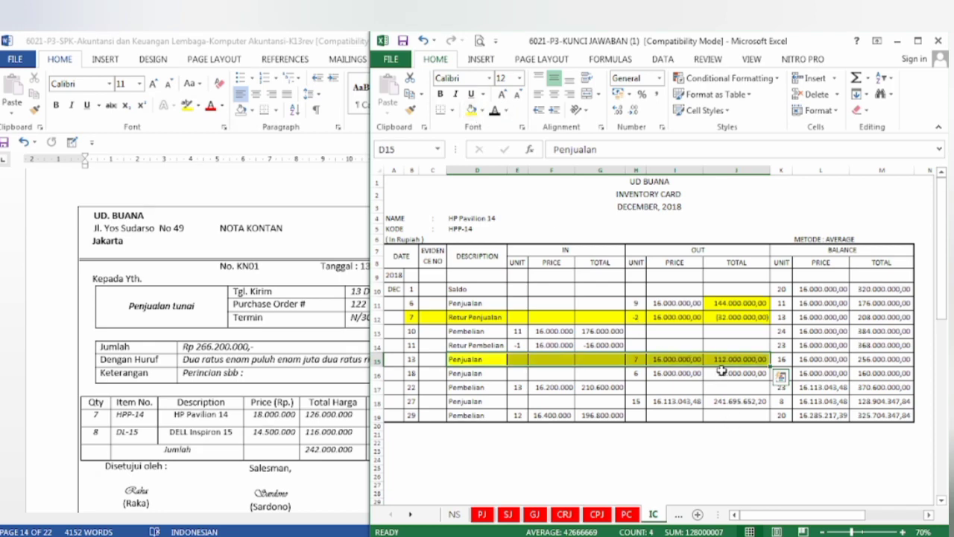
Step: Highlight the 13 December Penjualan entry of the DELL Inspiron 15 inventory card in yellow, from date to out total
scroll(737, 370, "down", 11)
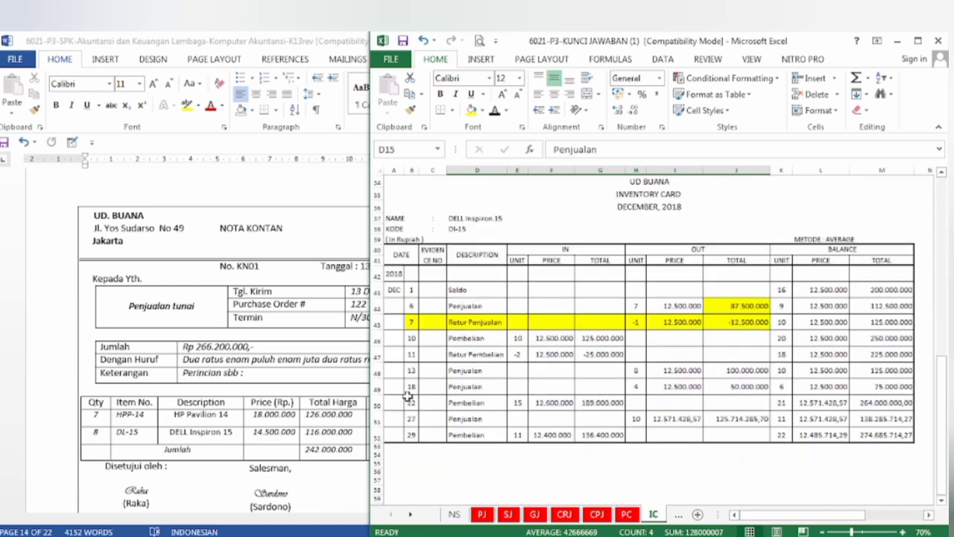
left_click_drag(413, 368, 734, 370)
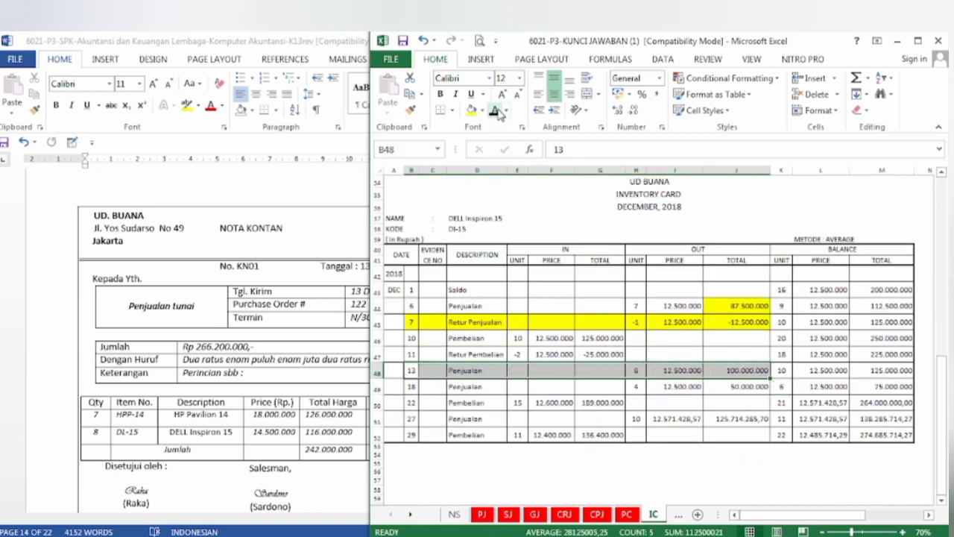
left_click(471, 109)
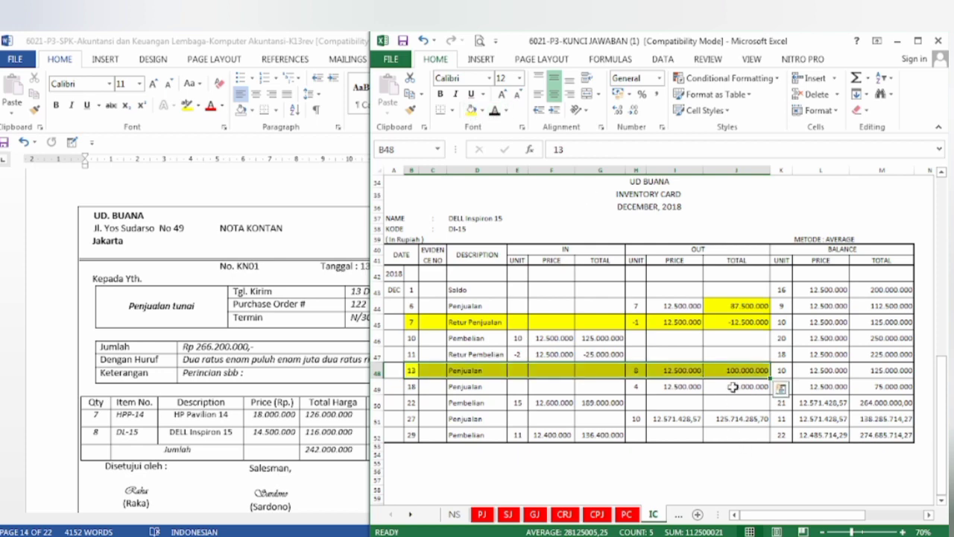
Step: Compare both cards' highlighted sales, and on the CRJ sheet apply the black font colour to the 212.000.000 debit and credit totals in row 14
scroll(750, 365, "up", 6)
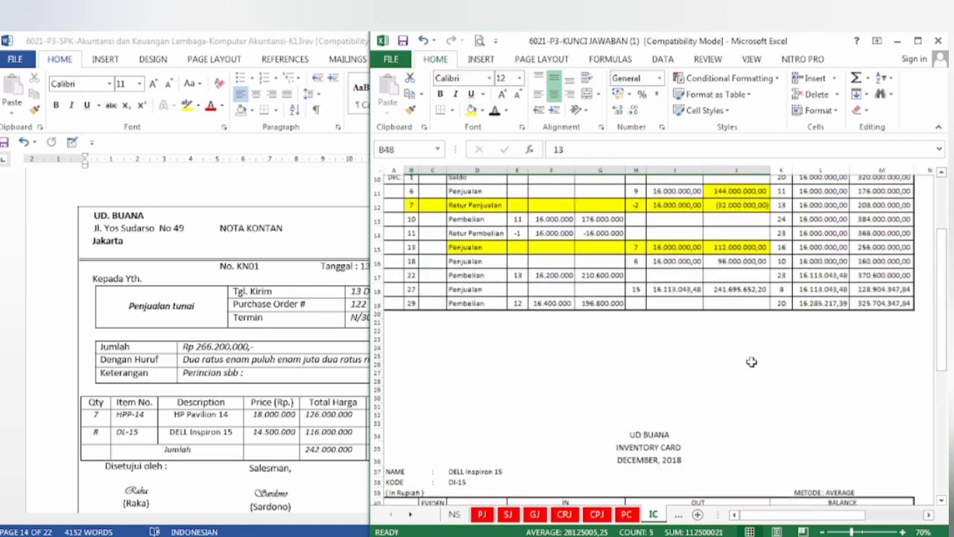
scroll(751, 362, "down", 3)
scroll(720, 462, "down", 1)
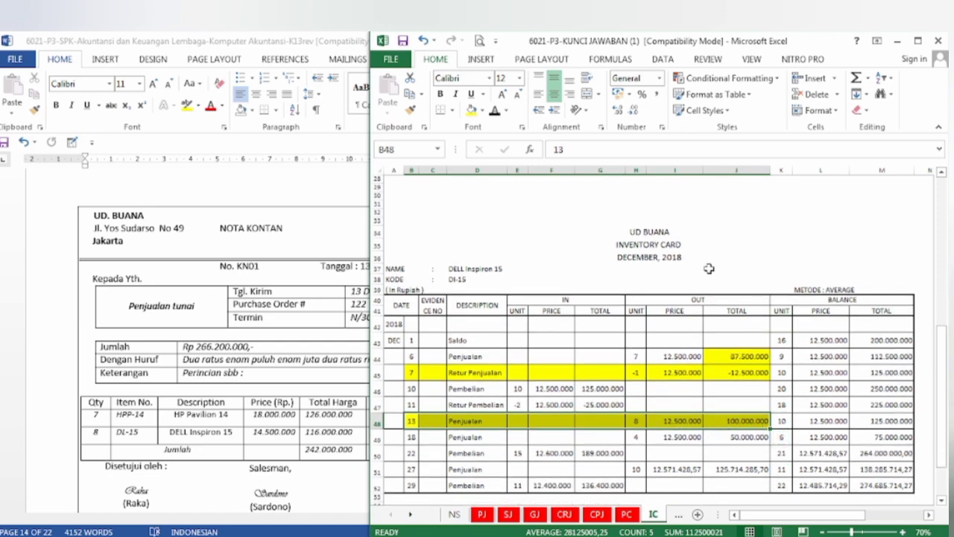
scroll(709, 276, "up", 6)
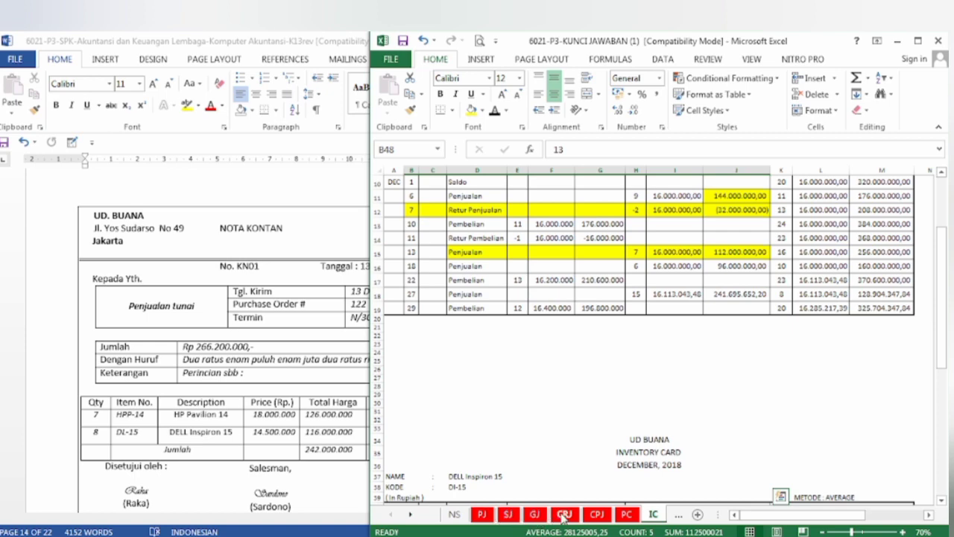
left_click(564, 515)
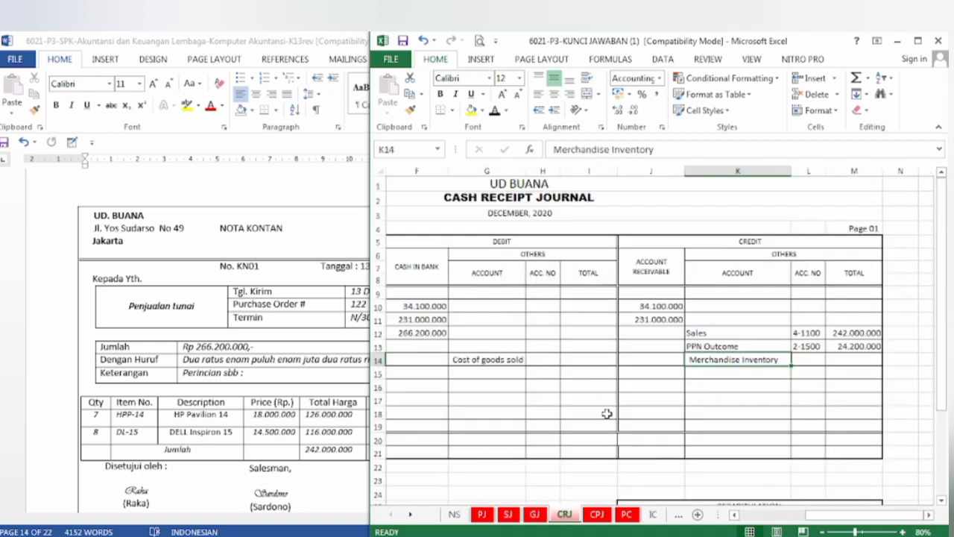
left_click(586, 359)
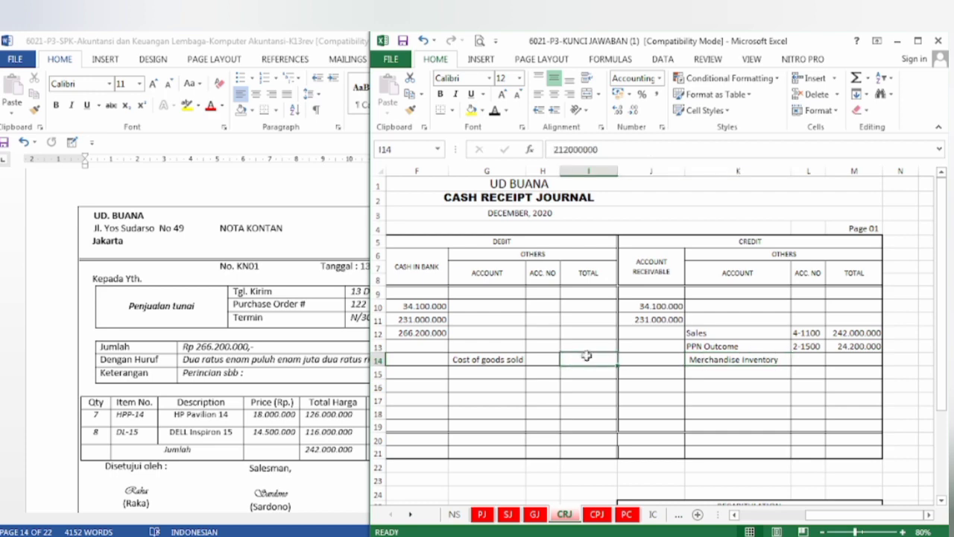
left_click(494, 111)
left_click(837, 360)
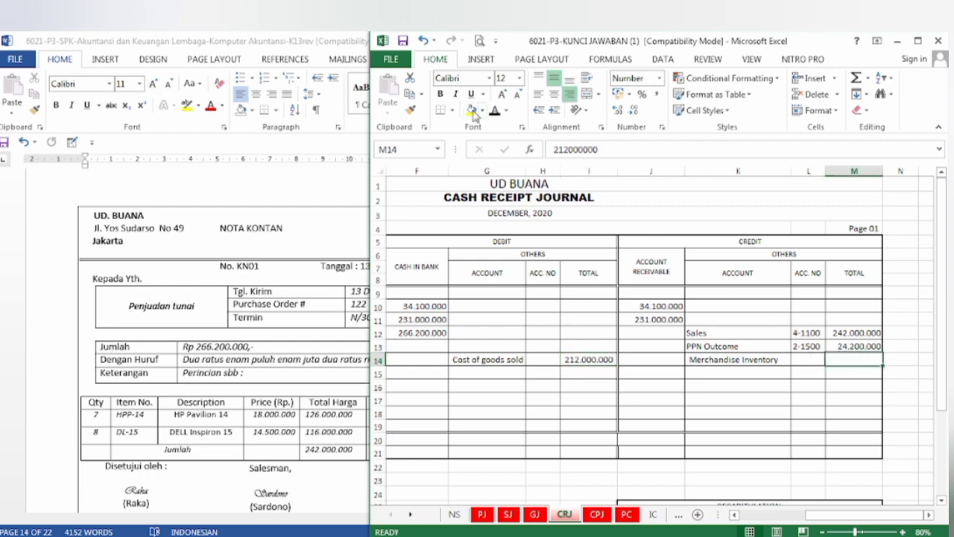
left_click(493, 112)
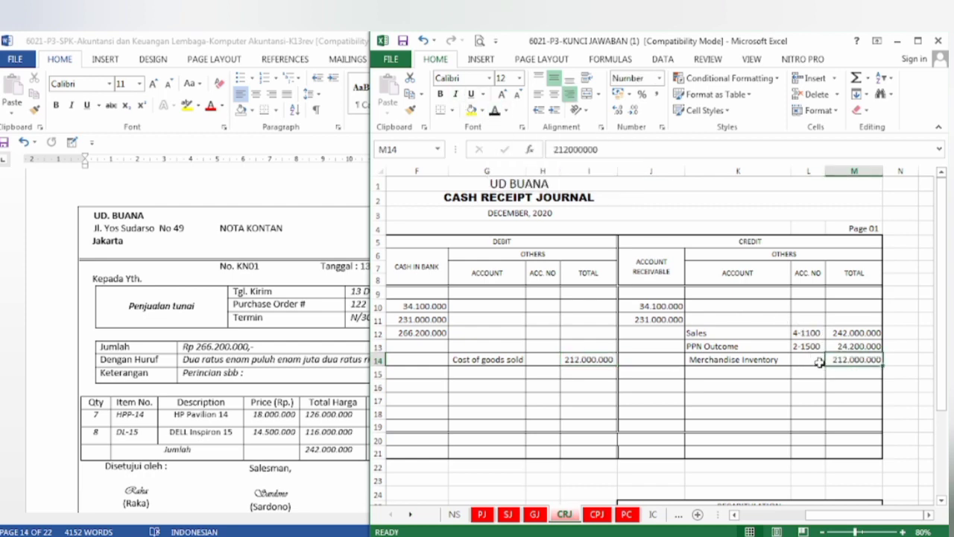
Step: Apply the black font colour to account numbers 5-1100 for Cost of goods sold and 1-1500 for Merchandise Inventory in row 14
left_click(538, 360)
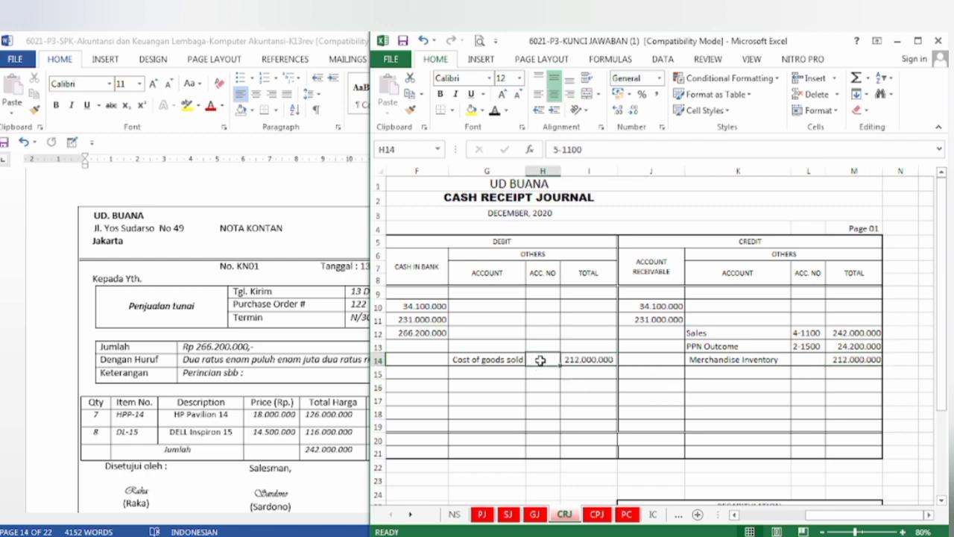
left_click(496, 110)
left_click(803, 360)
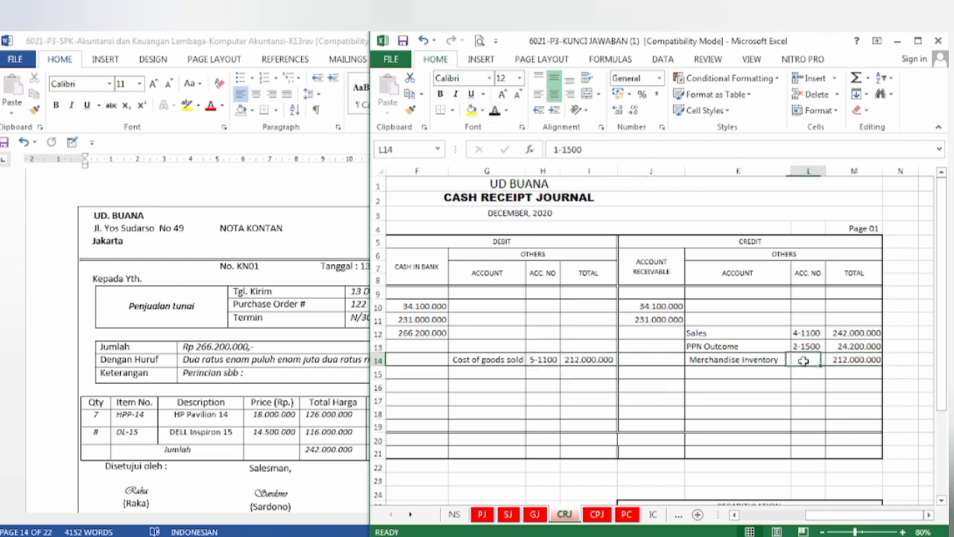
left_click(497, 115)
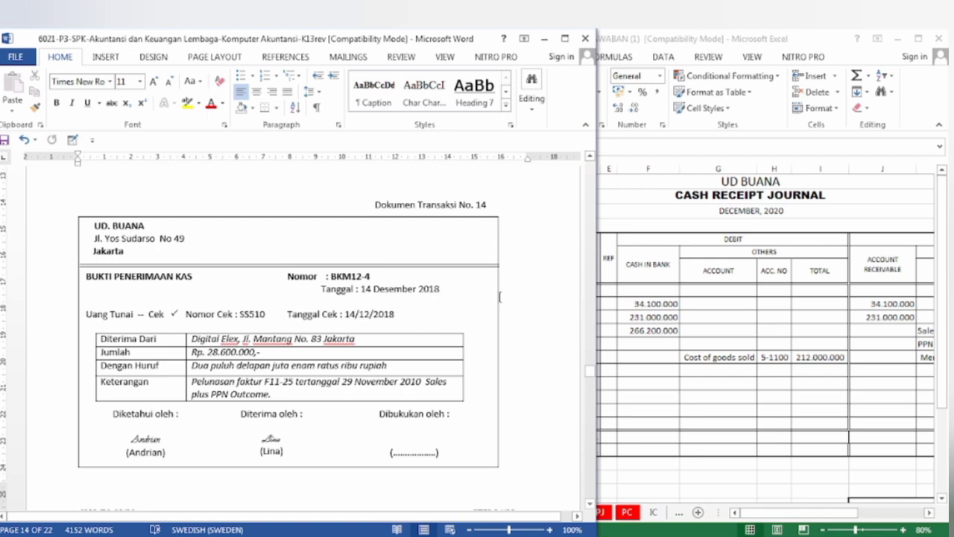
Step: Apply the black font colour to evidence number BKM12-3 in C15 and check it against the number on the 14 December cash receipt
left_click(714, 353)
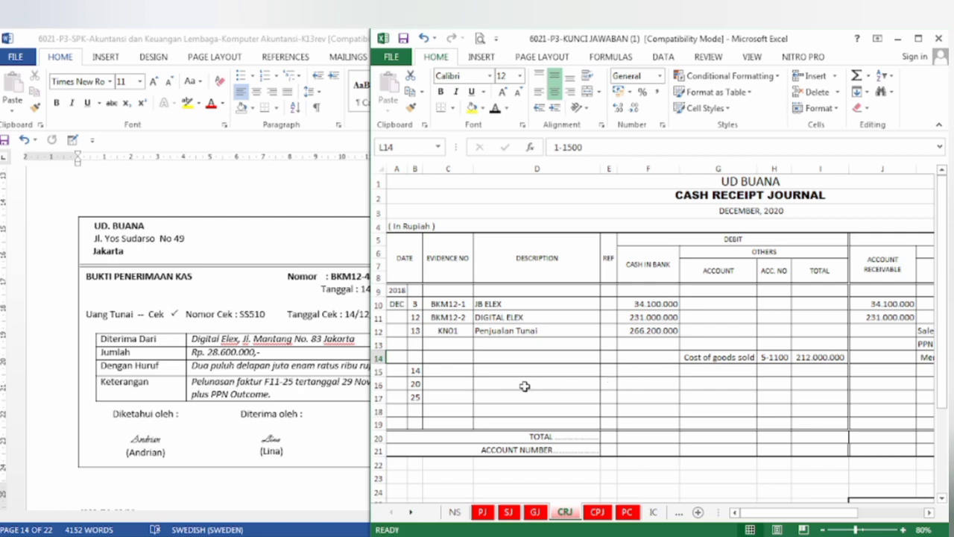
left_click(438, 373)
type("BKM12-3")
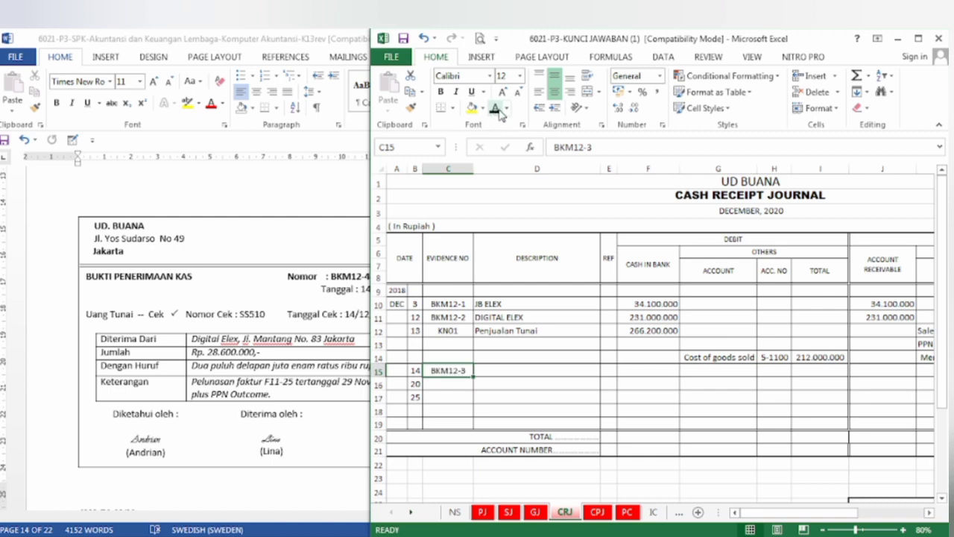
left_click(301, 324)
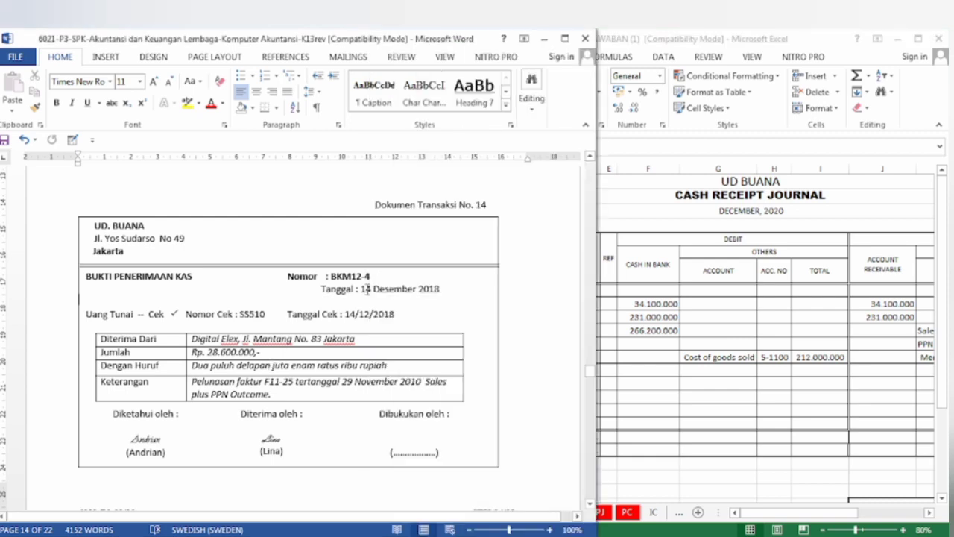
left_click(632, 337)
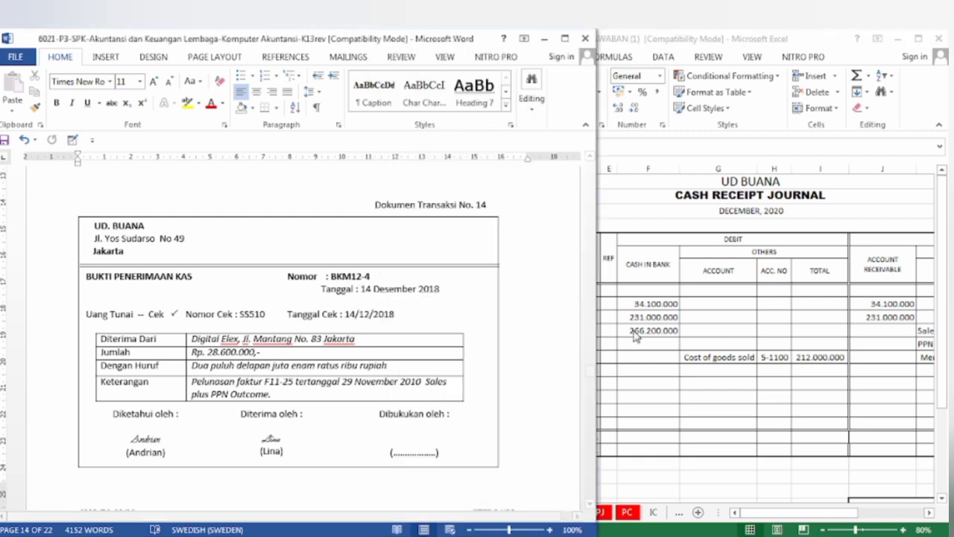
Step: Apply the black font colour to the description DIGITAL ELEX in D15 and the cash in bank amount 28.600.000 in F15
left_click(500, 375)
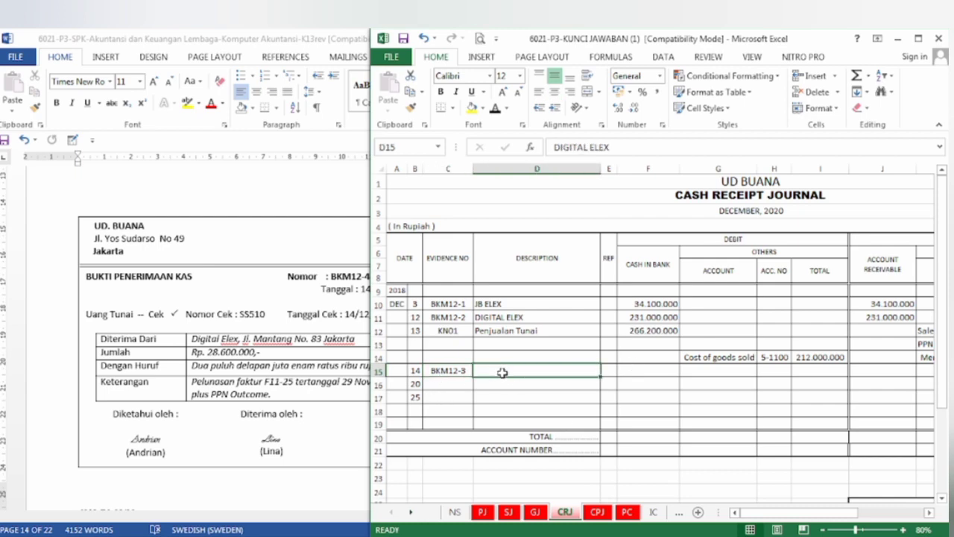
left_click(495, 108)
left_click(662, 374)
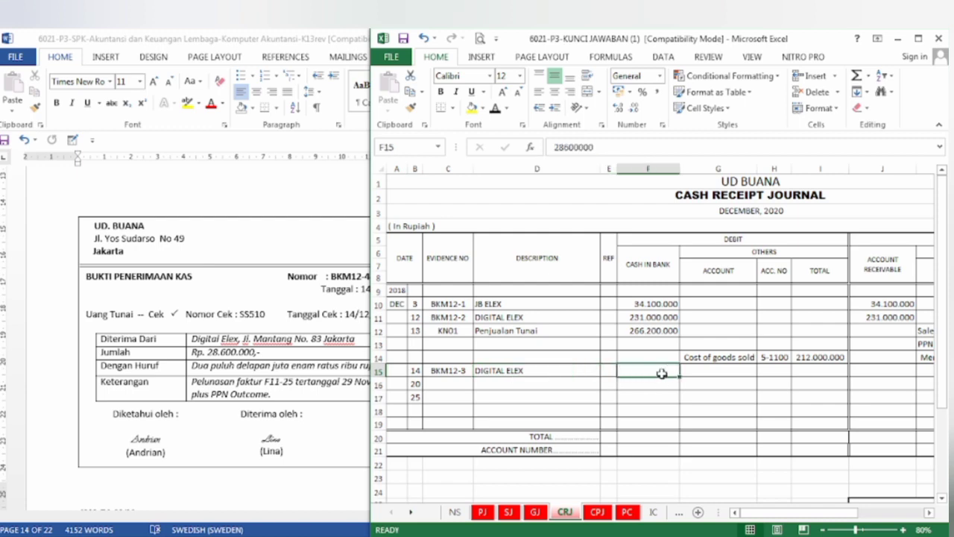
left_click(495, 110)
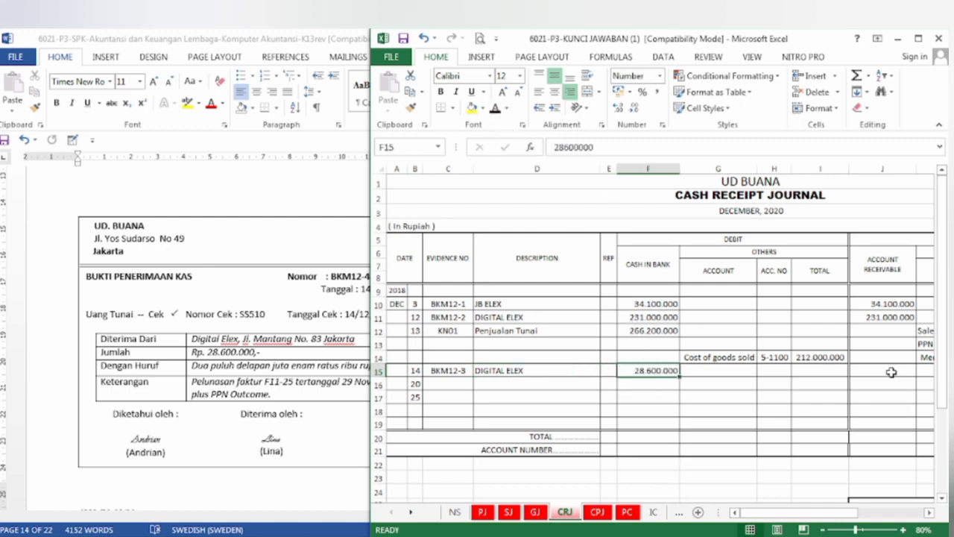
Step: Apply the black font colour to the account receivable amount 28.600.000 in J15, and bring up transaction document 15
left_click(892, 372)
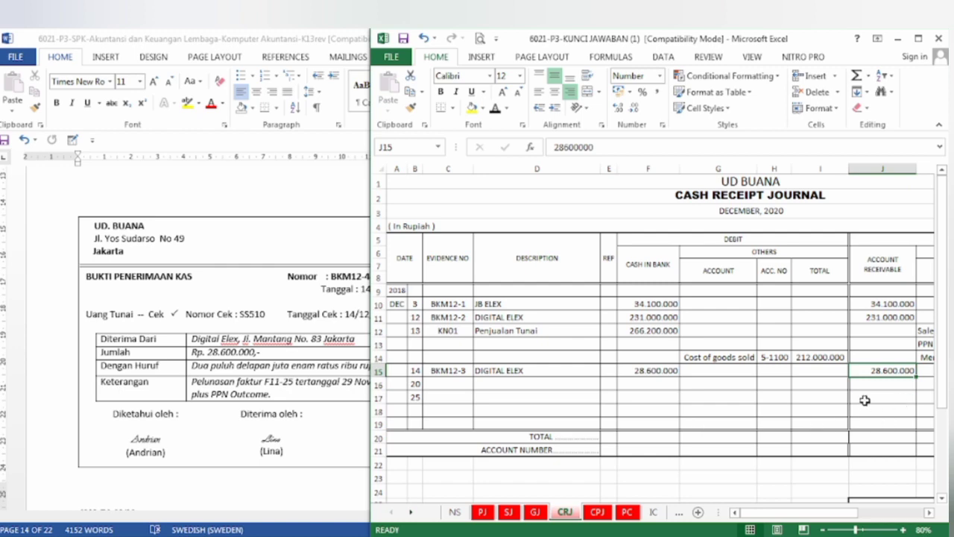
left_click(299, 454)
scroll(298, 454, "down", 7)
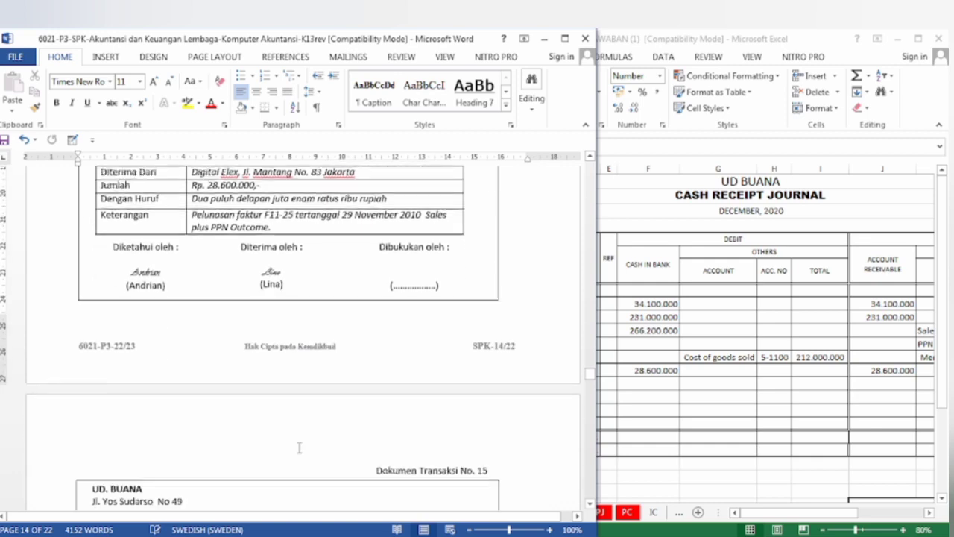
scroll(291, 446, "down", 3)
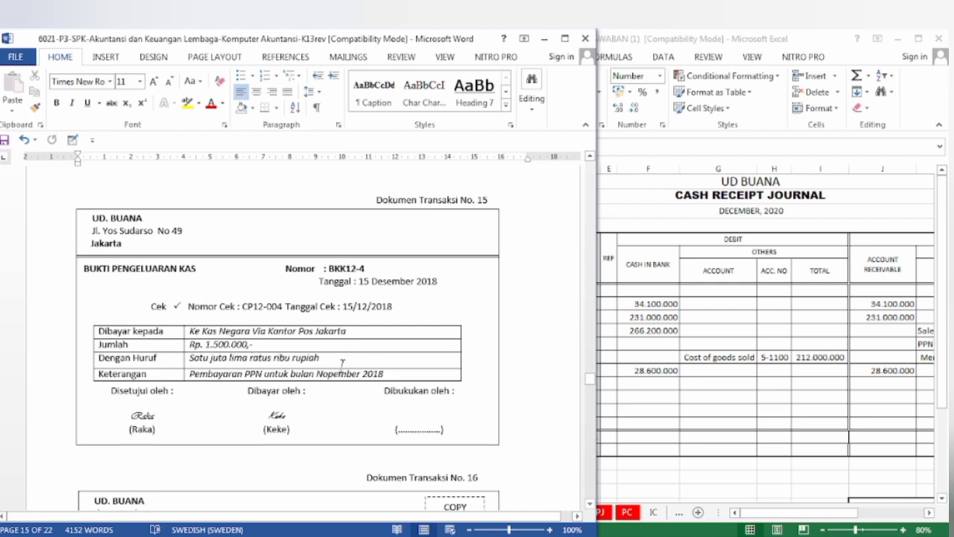
Step: On the CPJ sheet, apply the black font colour to day 15 in B13 and evidence number BKK12-4 in C13
left_click(816, 379)
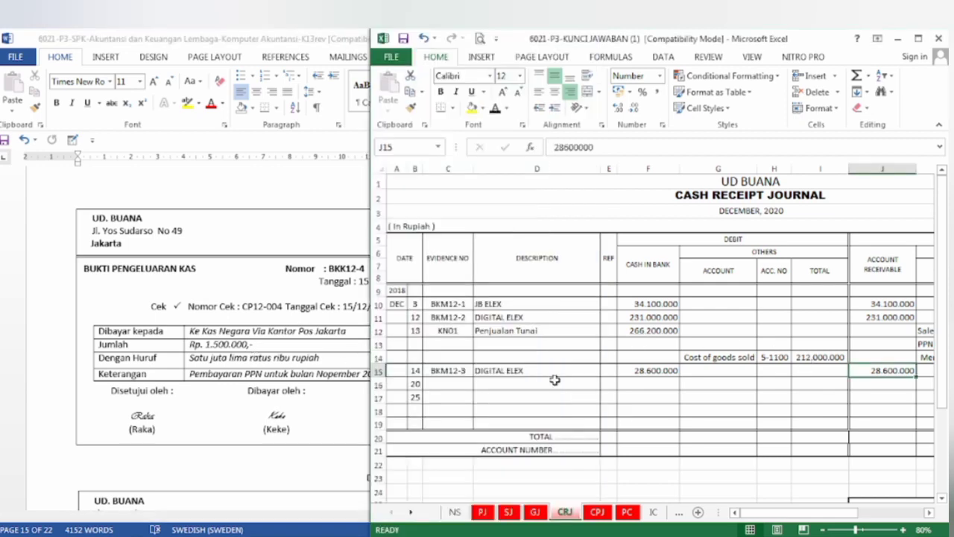
left_click(597, 512)
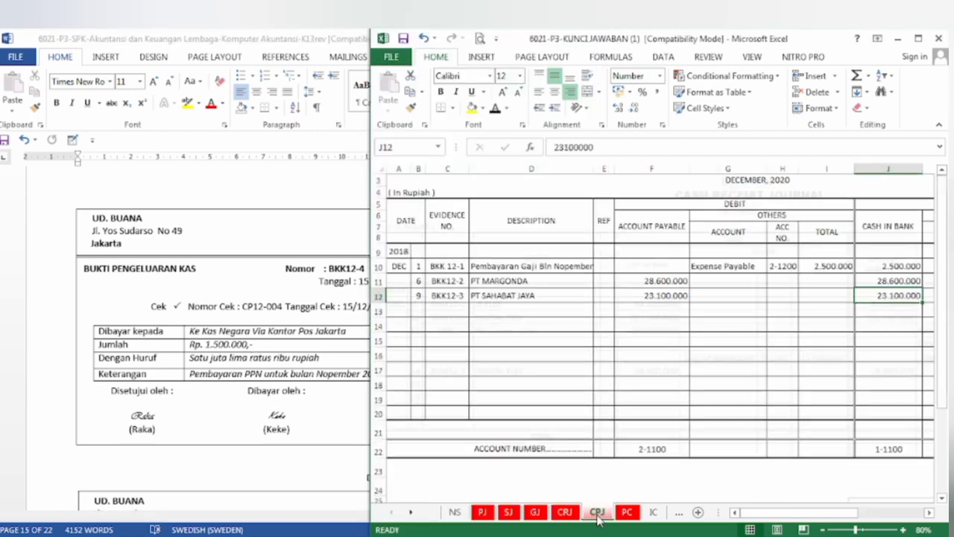
scroll(735, 323, "up", 1)
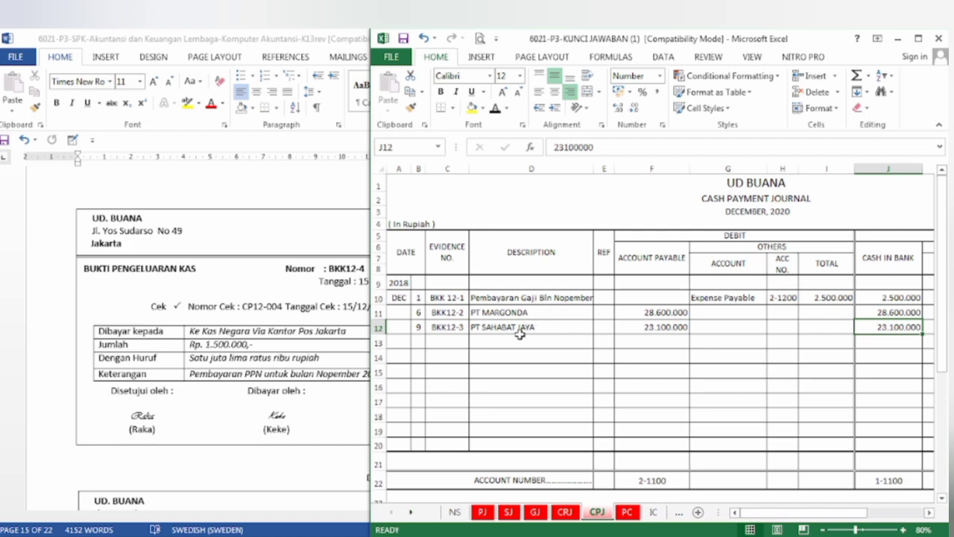
left_click(418, 342)
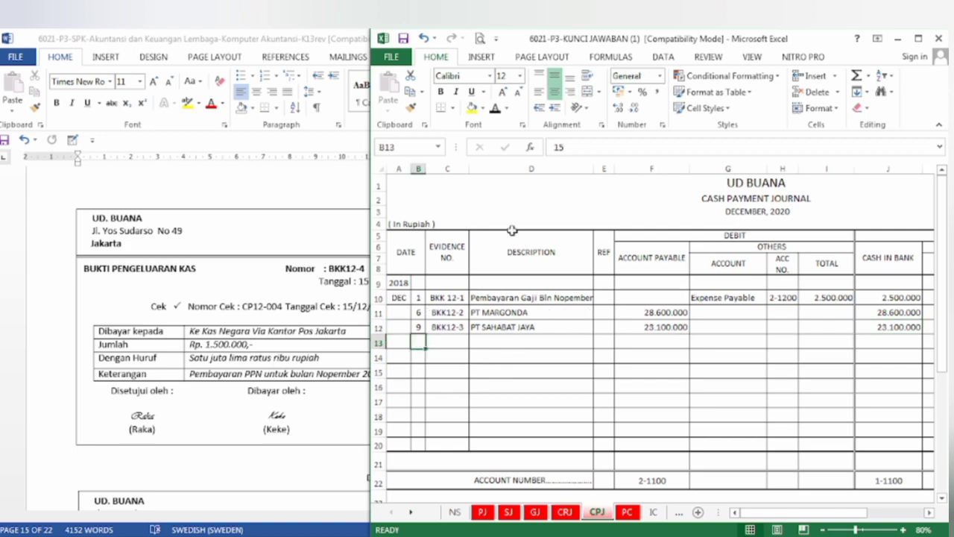
left_click(496, 108)
left_click(452, 344)
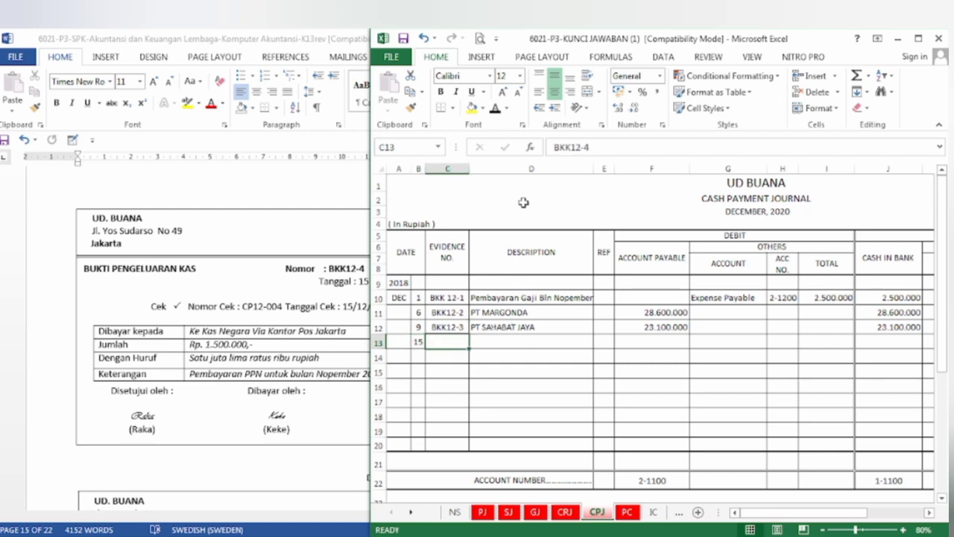
left_click(496, 108)
Step: Apply the black font colour to SETORAN PAJAK in D13 and to PPN Payable with account number 2-1400 in G13 and H13
left_click(501, 345)
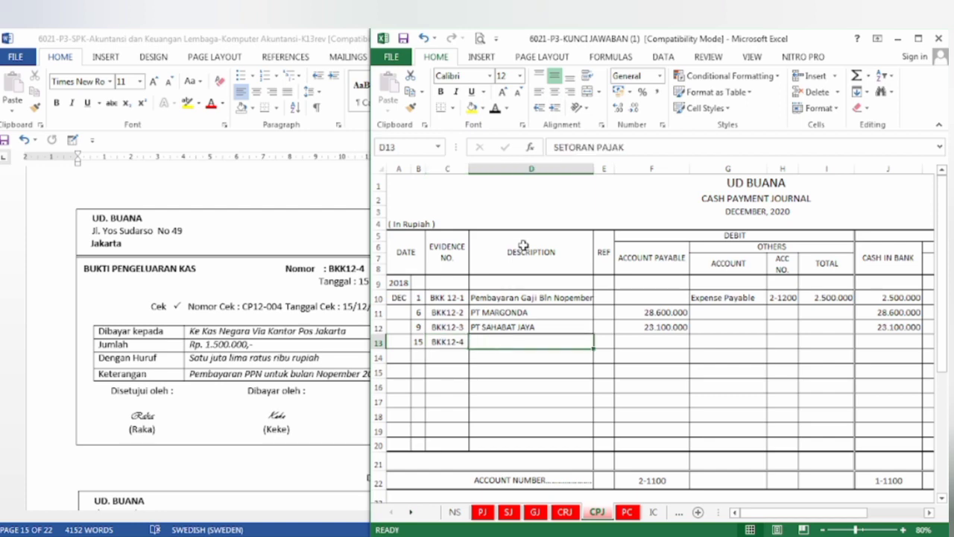
left_click(495, 108)
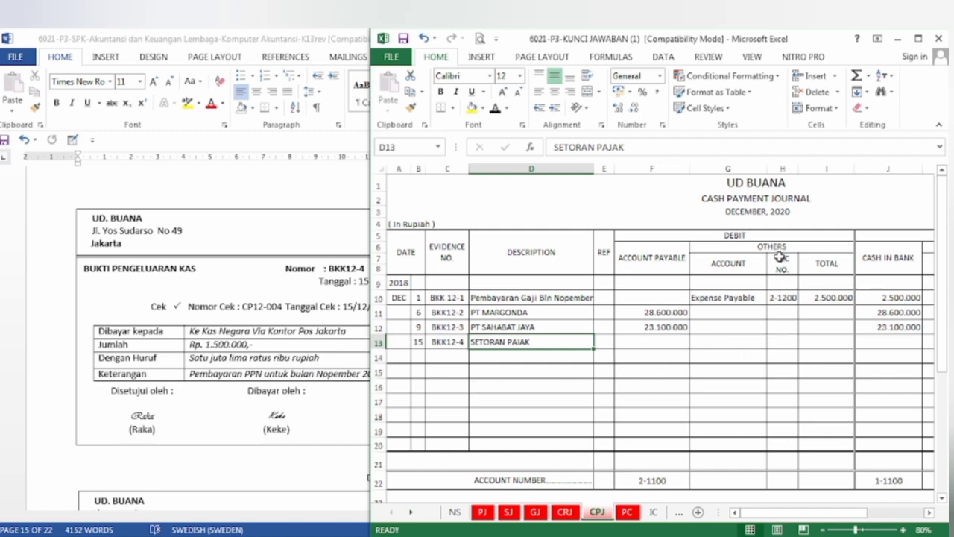
left_click(721, 343)
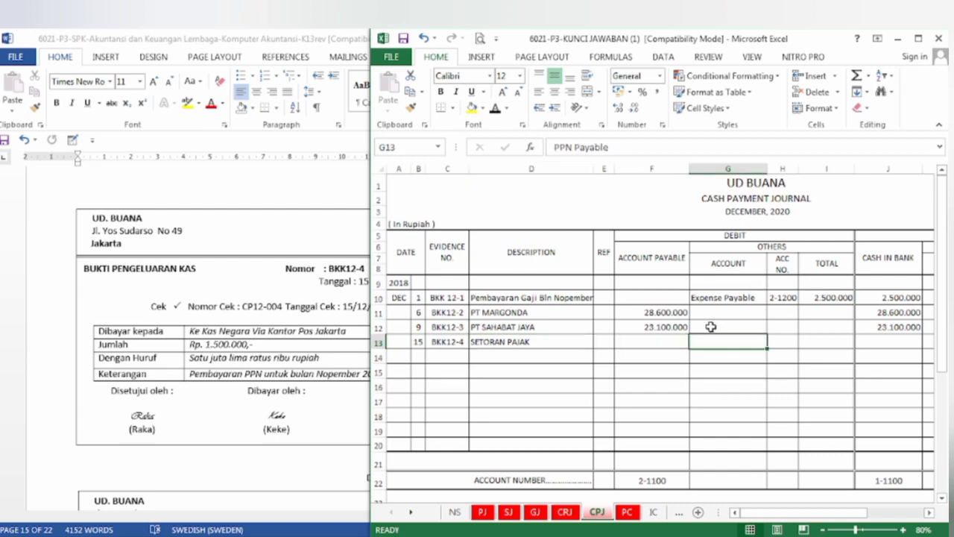
left_click(495, 109)
left_click(781, 341)
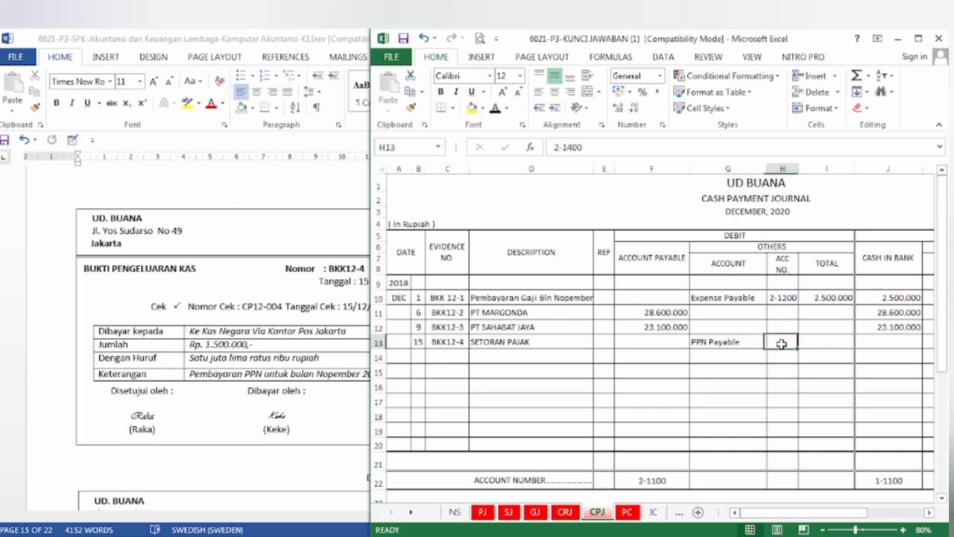
left_click(493, 110)
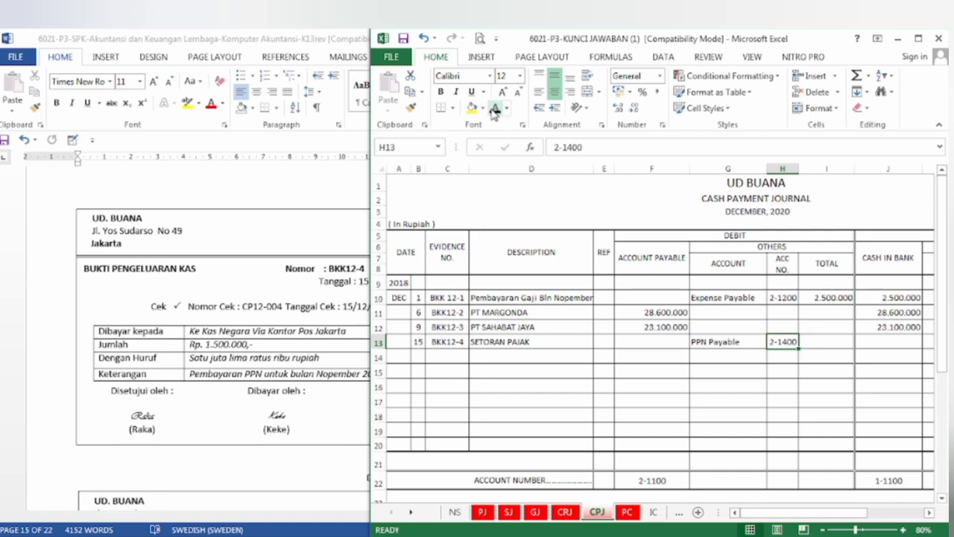
Step: Apply the black font colour to the 1.500.000 debit total in I13 and cash in bank amount in J13
left_click(813, 342)
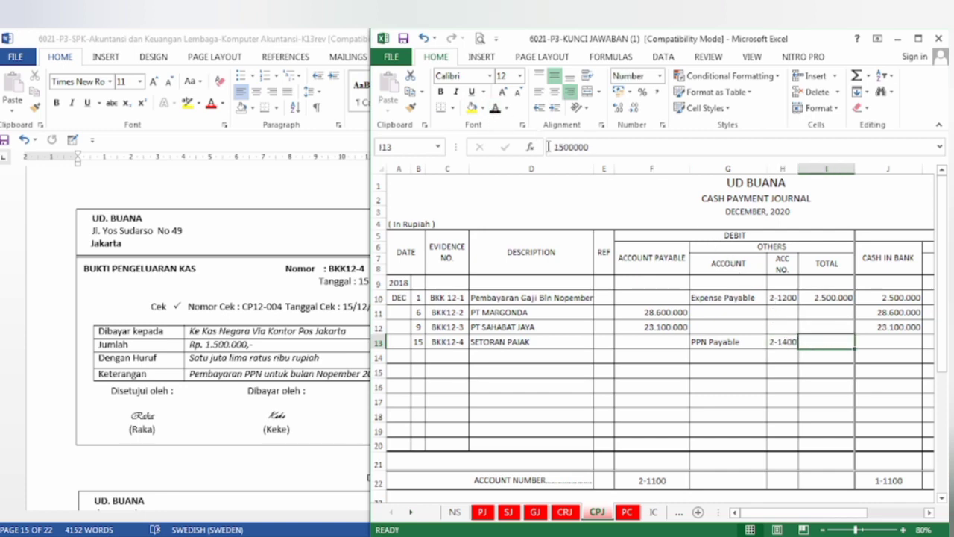
left_click(493, 110)
left_click(902, 346)
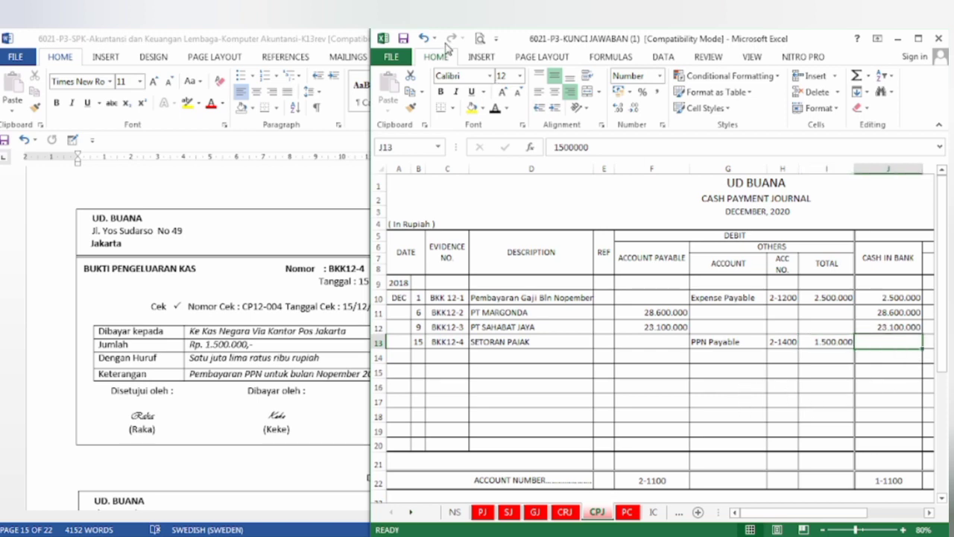
left_click(494, 109)
Step: Bring up the invoice in transaction document 16 and apply the black font colour to F12-2 in C10 on the SJ sheet
left_click(269, 437)
scroll(293, 386, "down", 1)
scroll(293, 387, "down", 6)
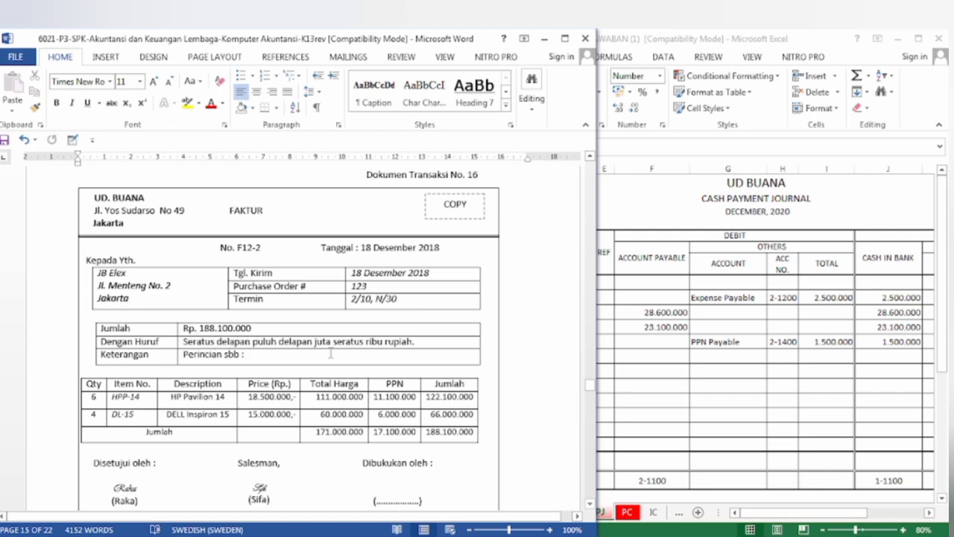
left_click(687, 393)
left_click(508, 512)
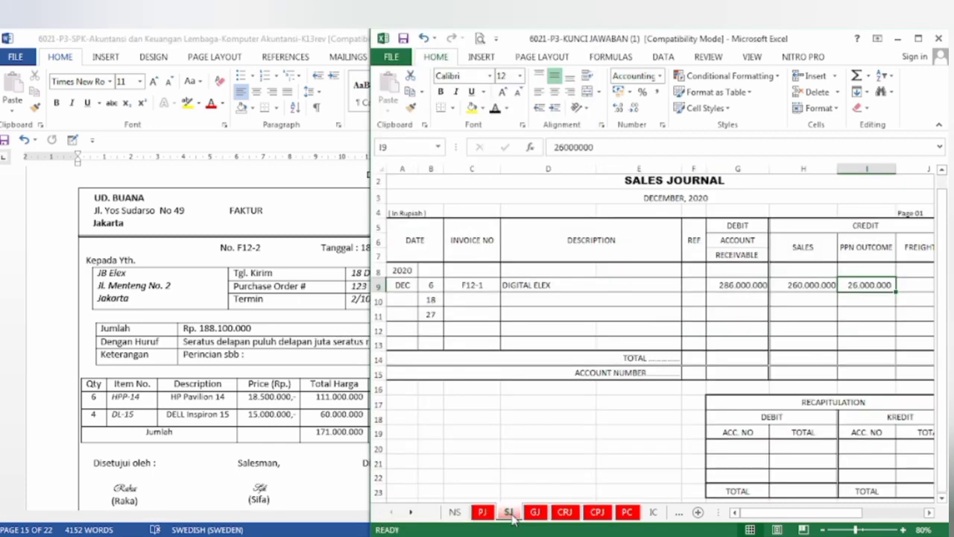
scroll(522, 425, "up", 1)
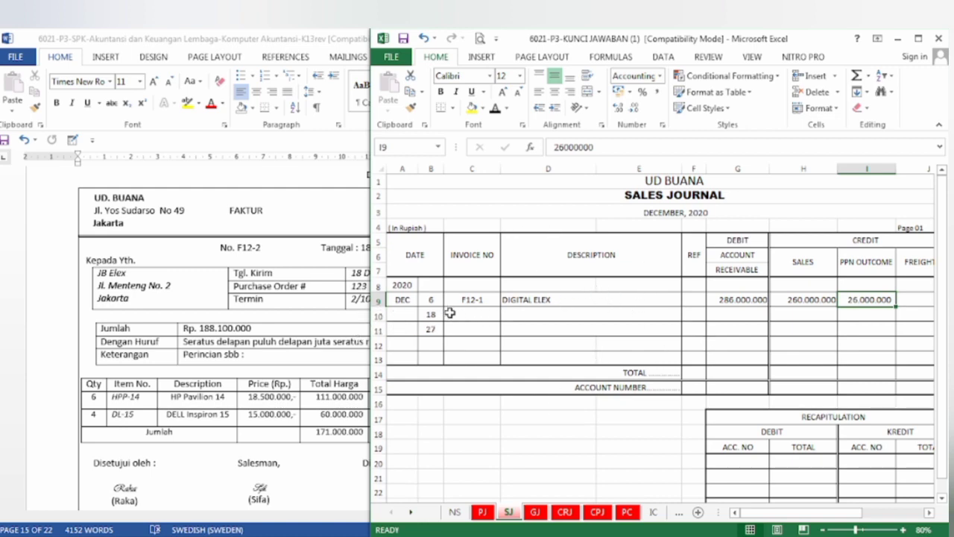
left_click(450, 314)
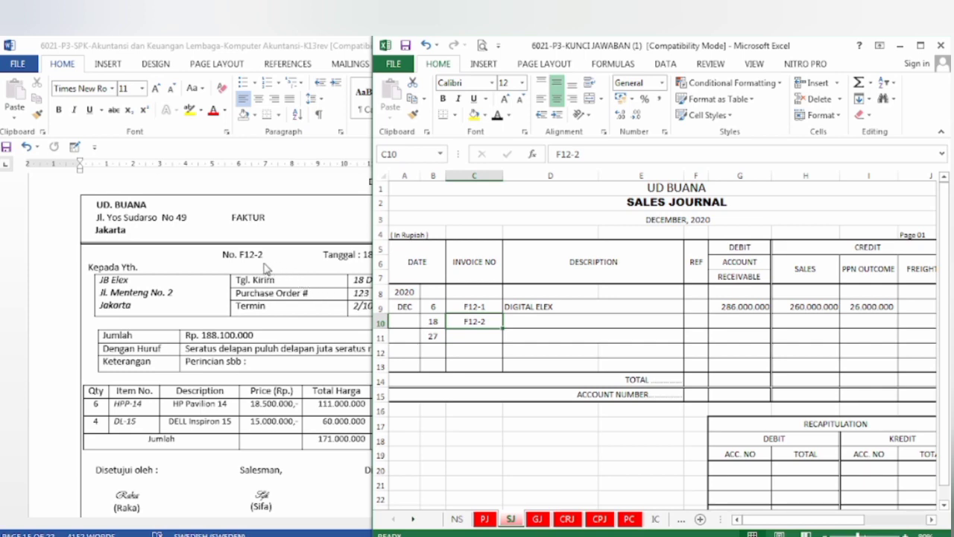
Step: Apply the black font colour to the description JB ELEX in D10 and check it against the customer on the invoice
left_click(531, 320)
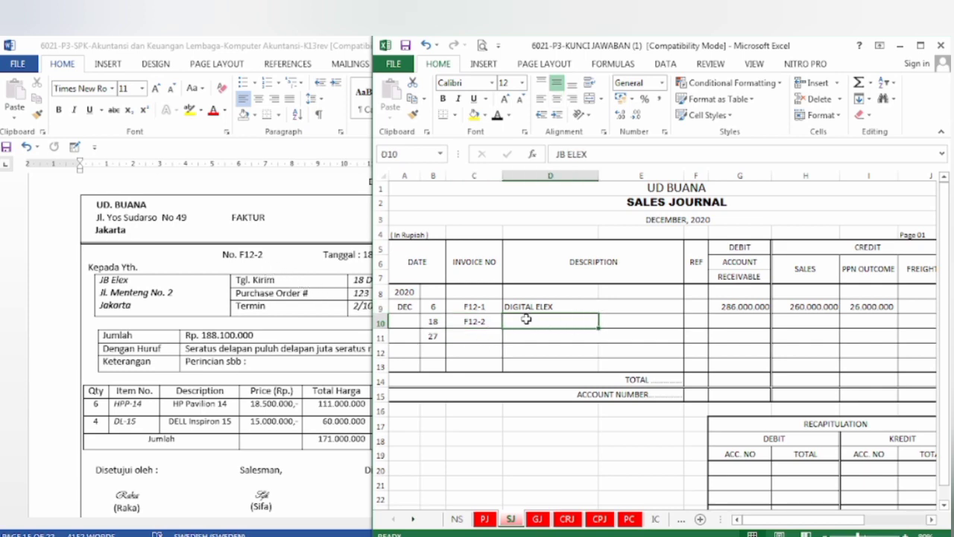
left_click(496, 116)
left_click(120, 288)
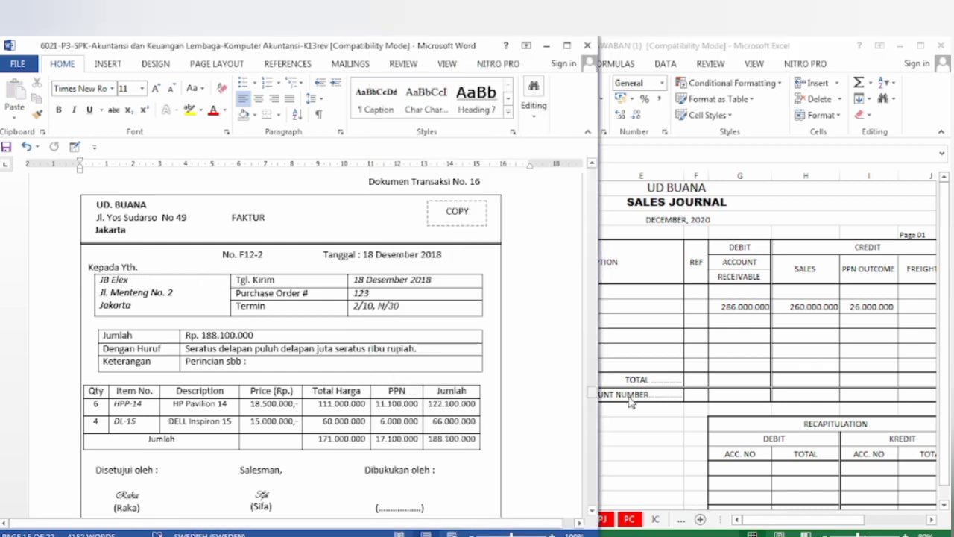
key("alt+Tab")
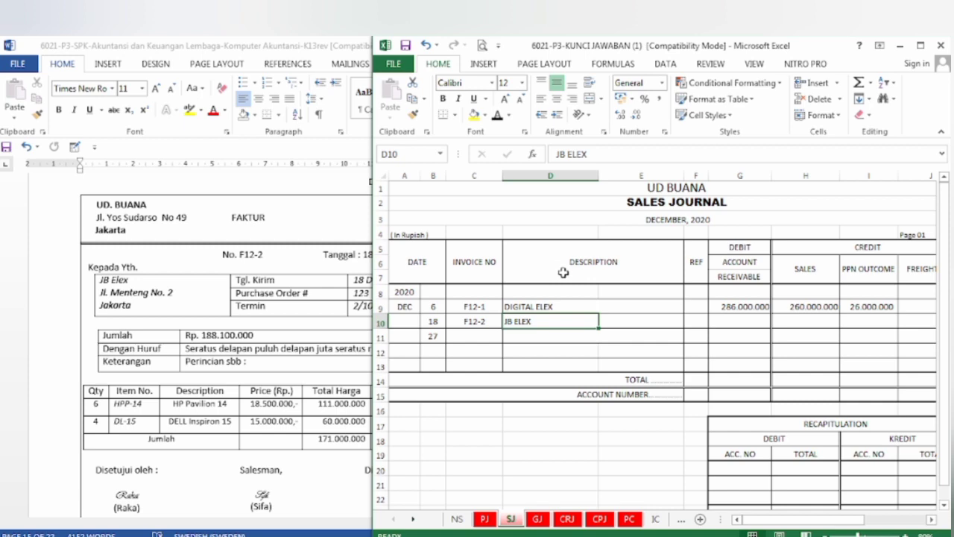
Step: Check the invoice totals and apply the black font colour to sales 171.000.000 in H10 and PPN outcome 17.100.000 in I10
left_click(266, 408)
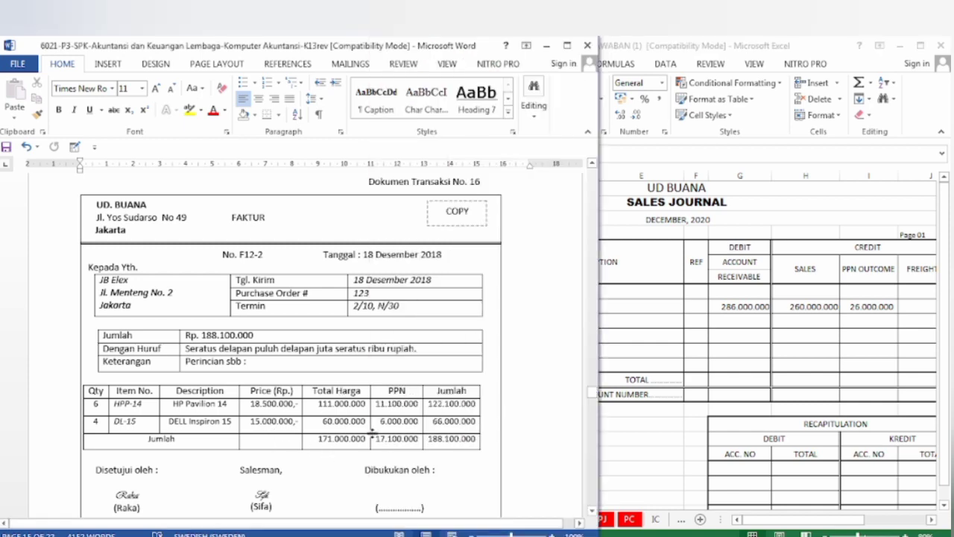
key("alt+Tab")
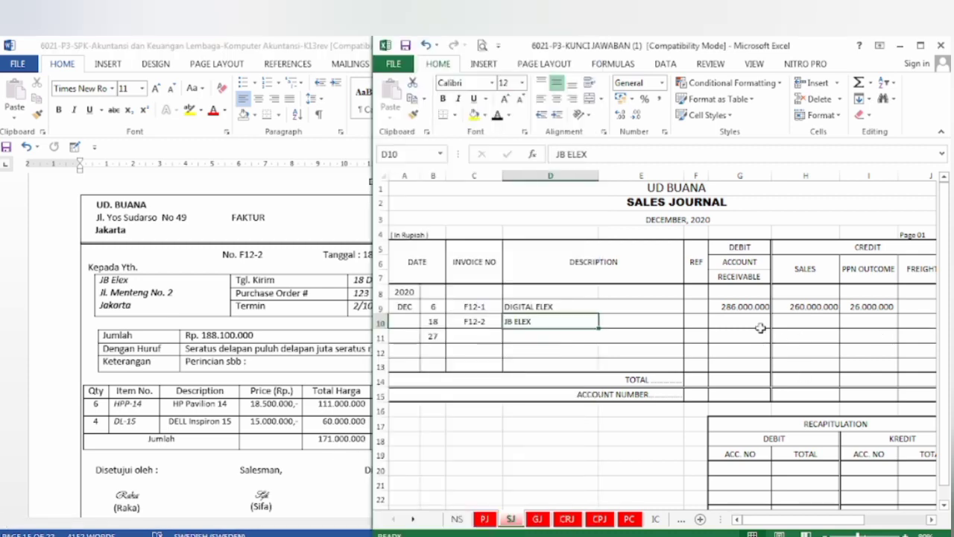
left_click(817, 321)
type("171000000")
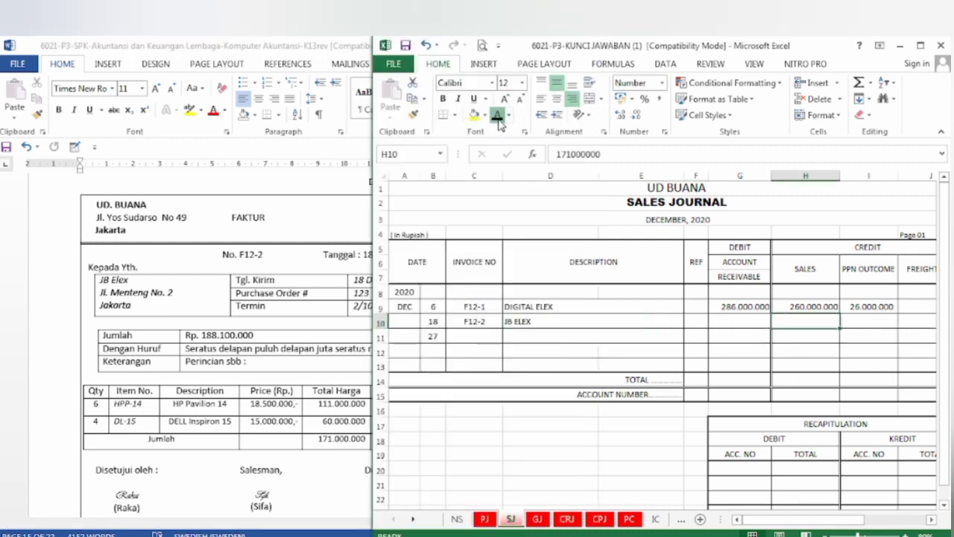
left_click(345, 480)
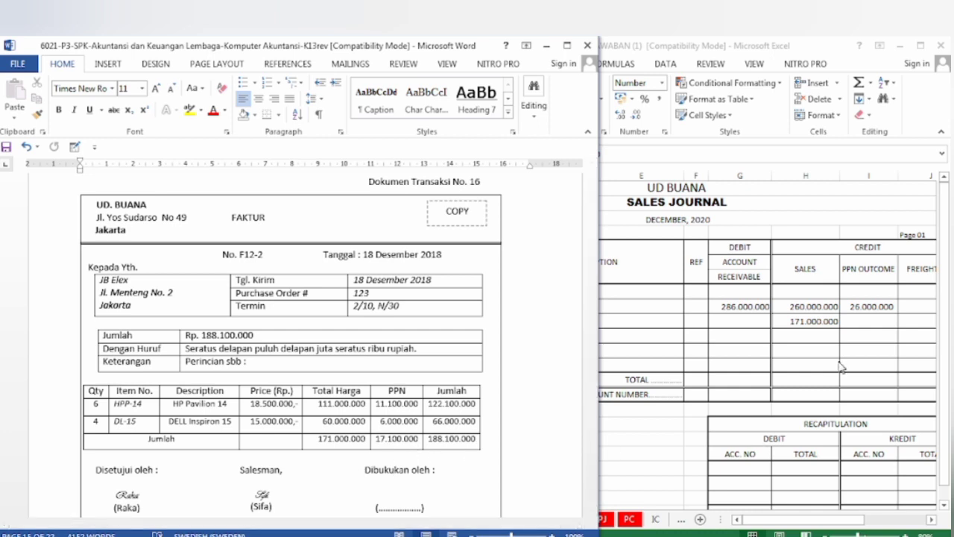
left_click(860, 325)
key("F2")
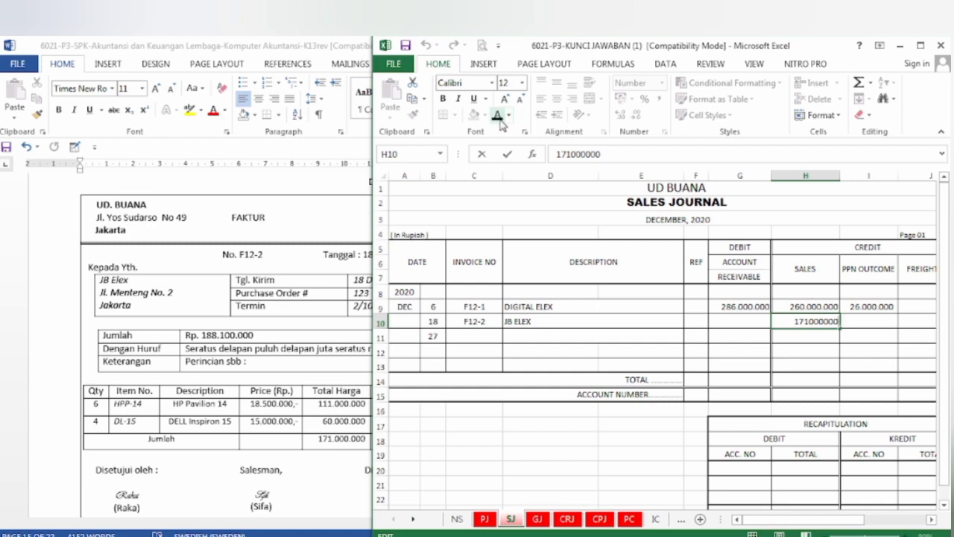
left_click(878, 324)
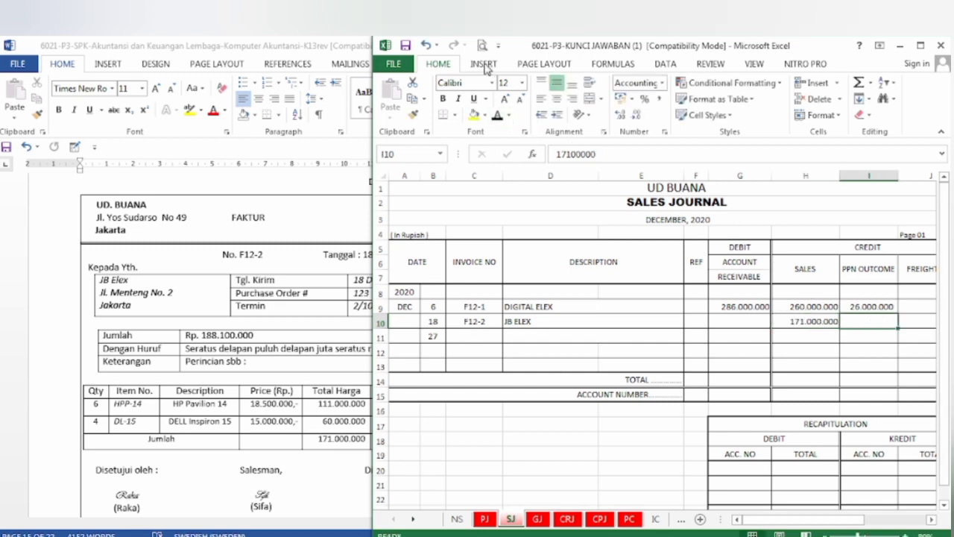
left_click(498, 116)
Step: Check the invoice's grand total and apply the black font colour to the account receivable amount 188.100.000 in G10
left_click(342, 449)
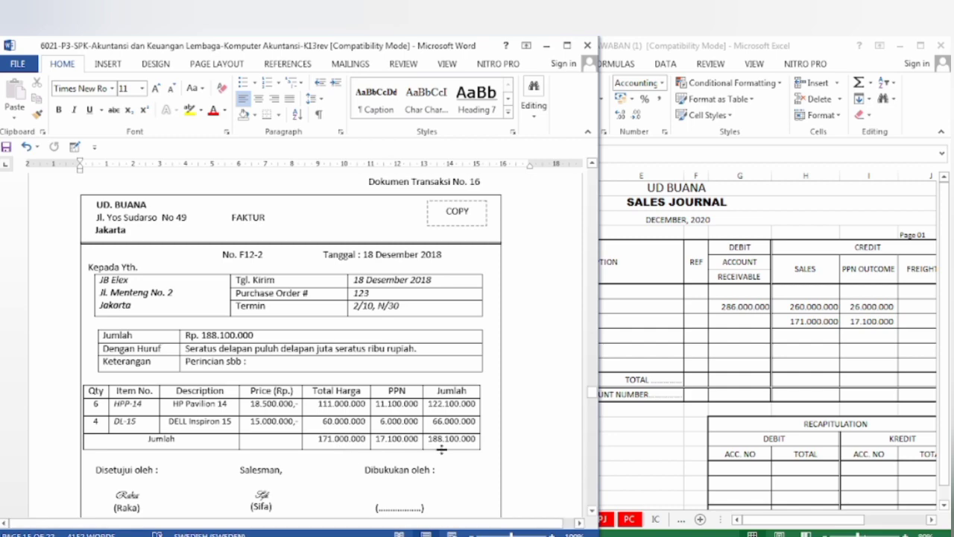
left_click(463, 455)
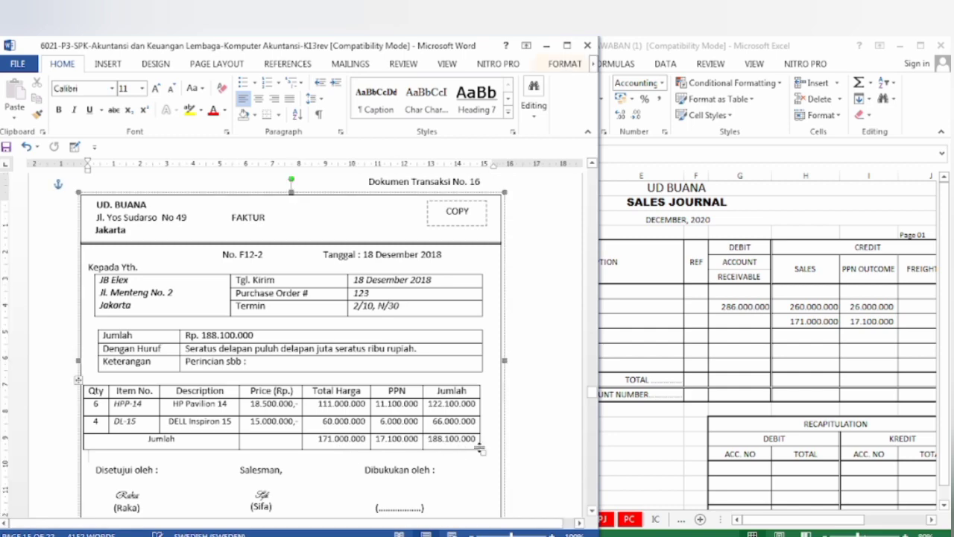
left_click(779, 345)
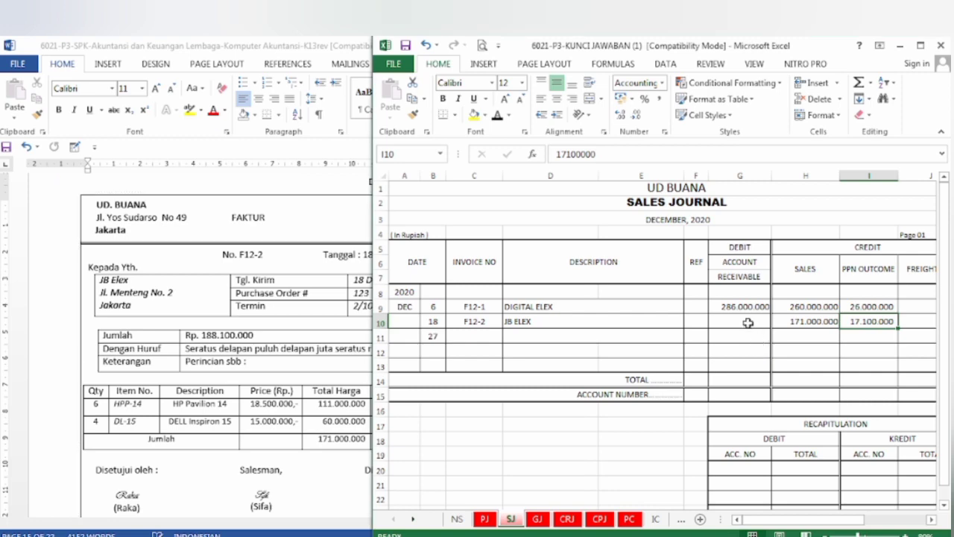
left_click(748, 322)
left_click(497, 115)
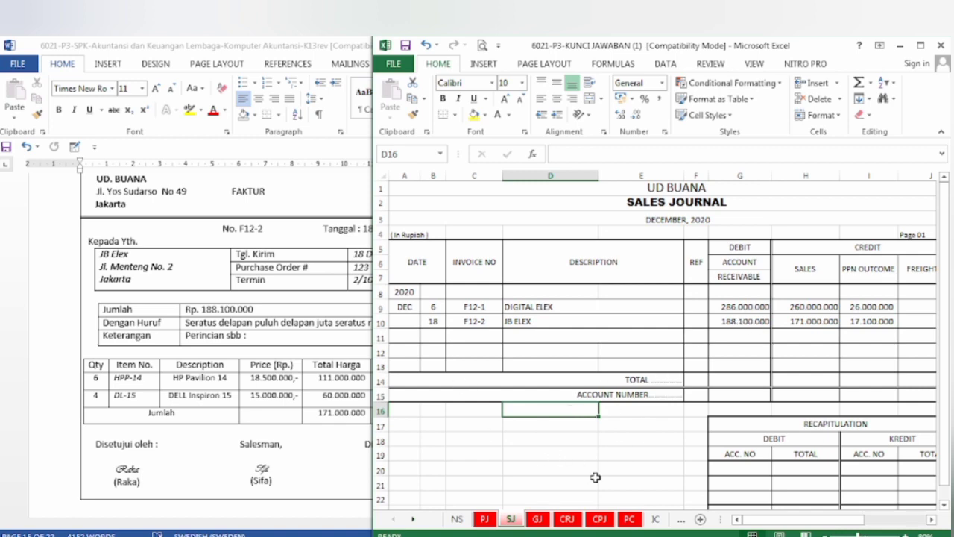
Step: Apply the black font colour and a yellow fill to the F12-2 cost of goods sold entry in B24:G25 on the GJ sheet
left_click(538, 526)
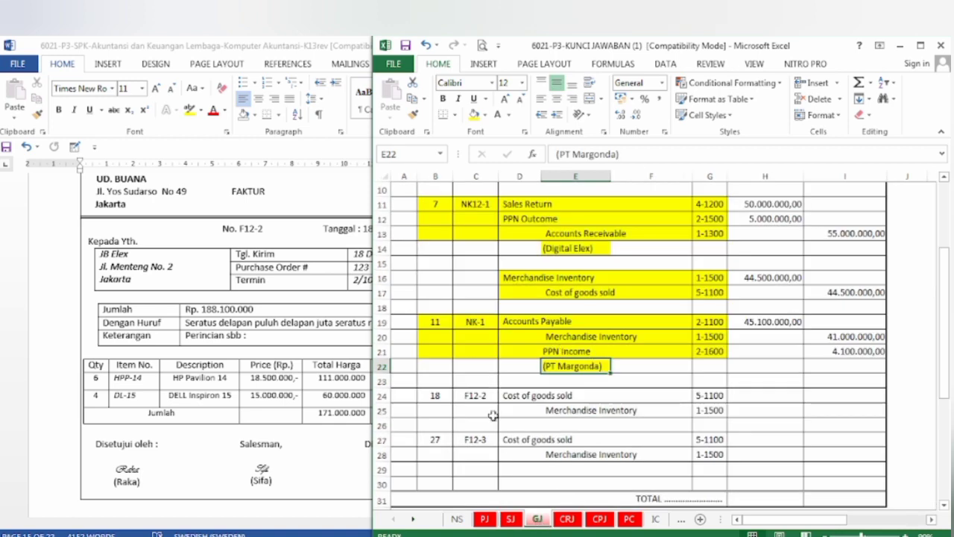
left_click(440, 397)
left_click_drag(440, 398, 707, 415)
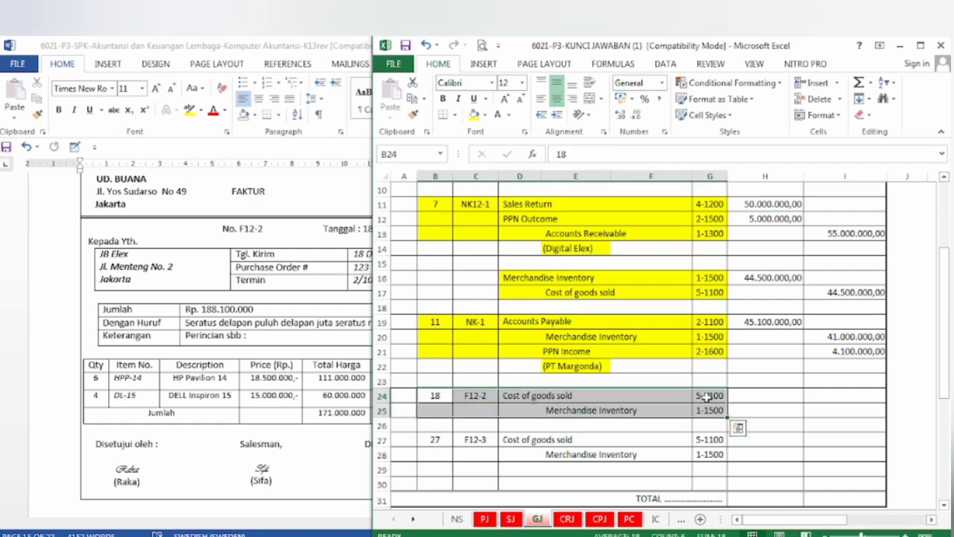
left_click(509, 117)
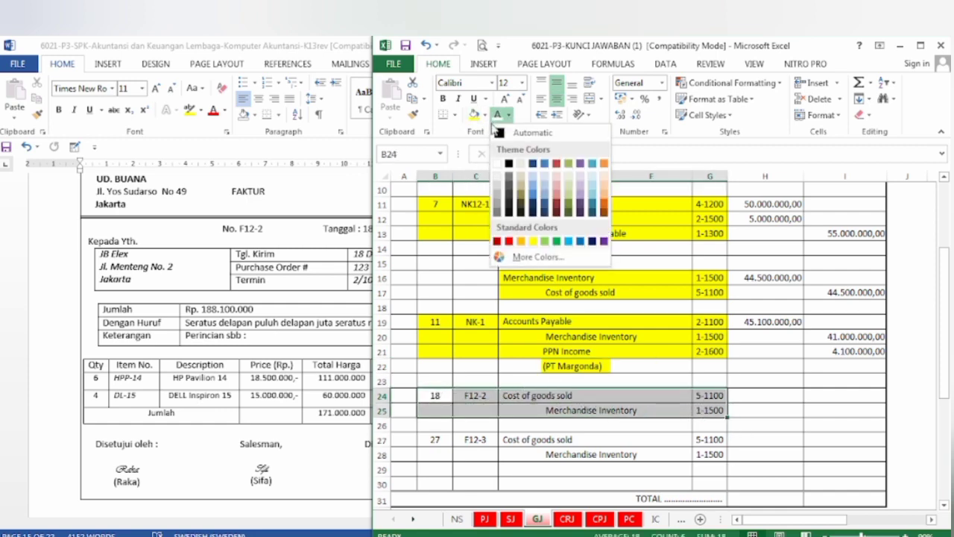
left_click(499, 136)
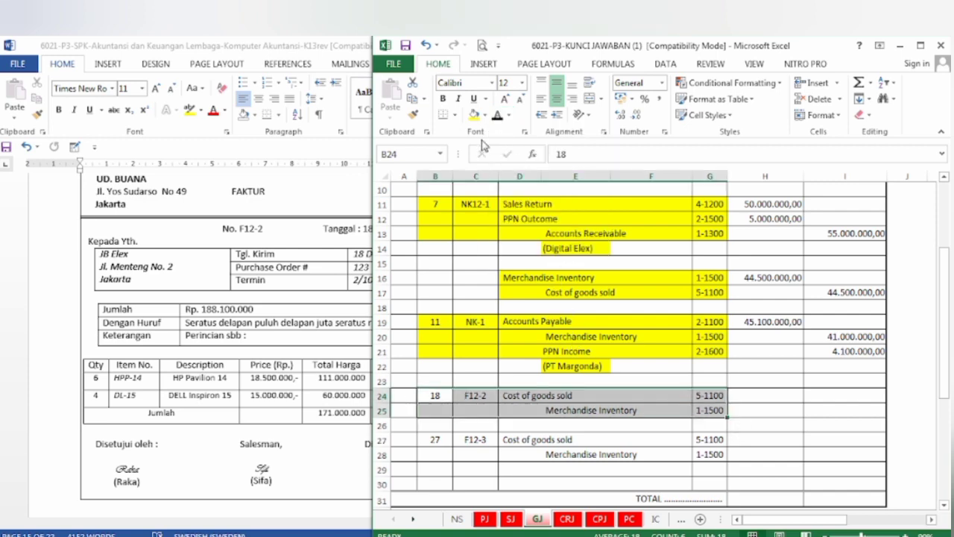
left_click(472, 115)
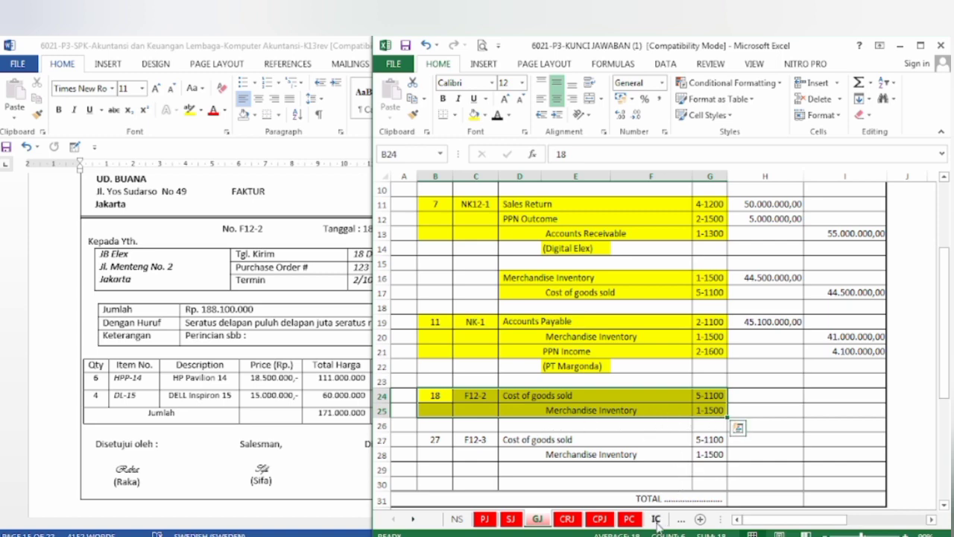
Step: Highlight the 18 December sale row B16:J16 in yellow on the HP Pavilion 14 inventory card in the IC sheet
left_click(656, 519)
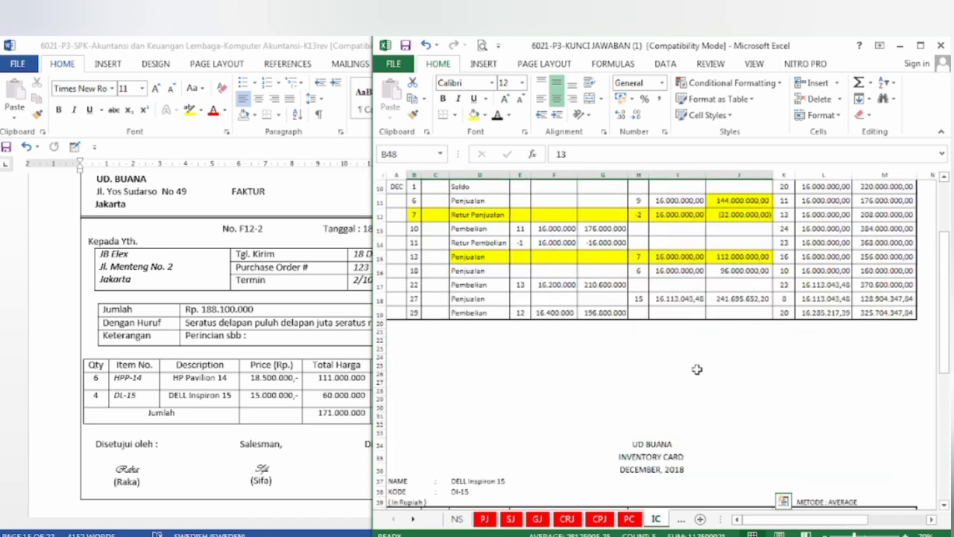
scroll(697, 368, "up", 1)
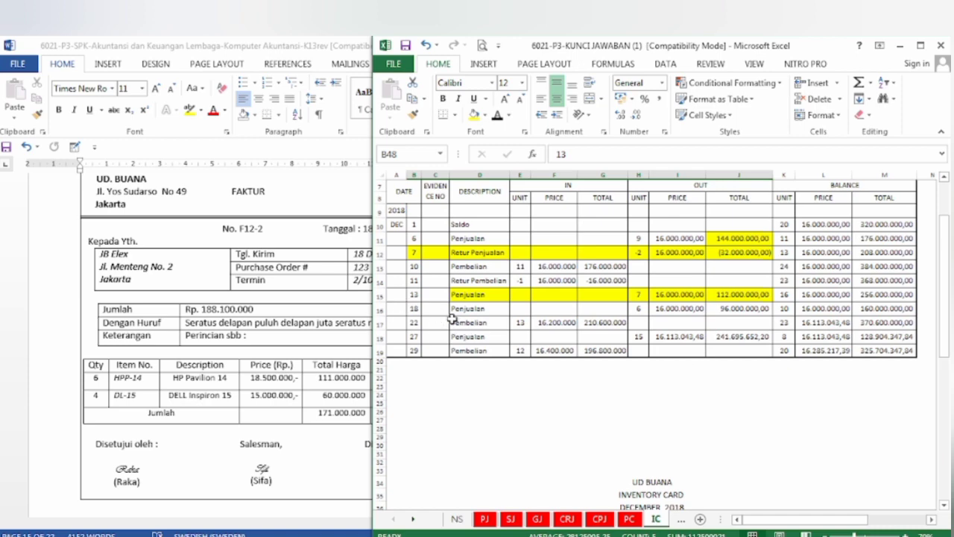
left_click_drag(411, 312, 735, 308)
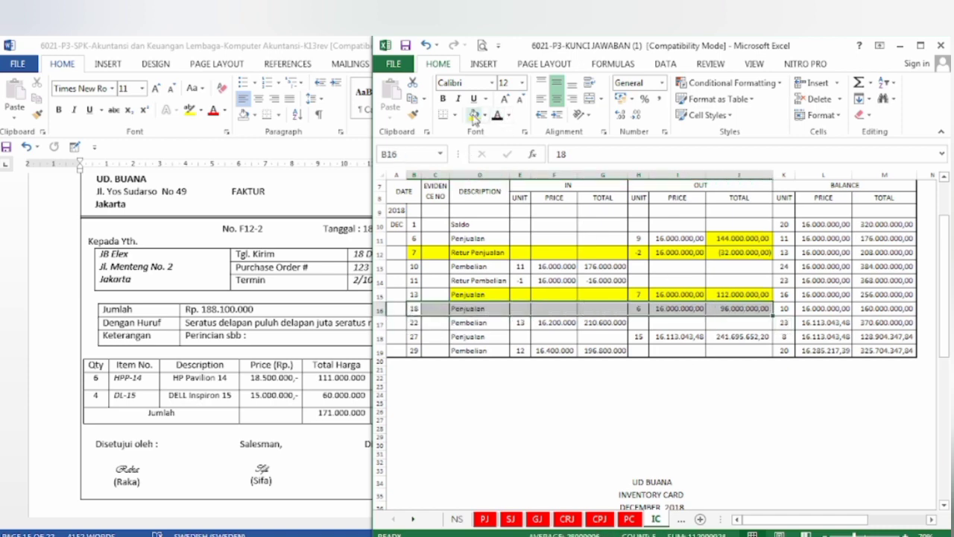
left_click(474, 114)
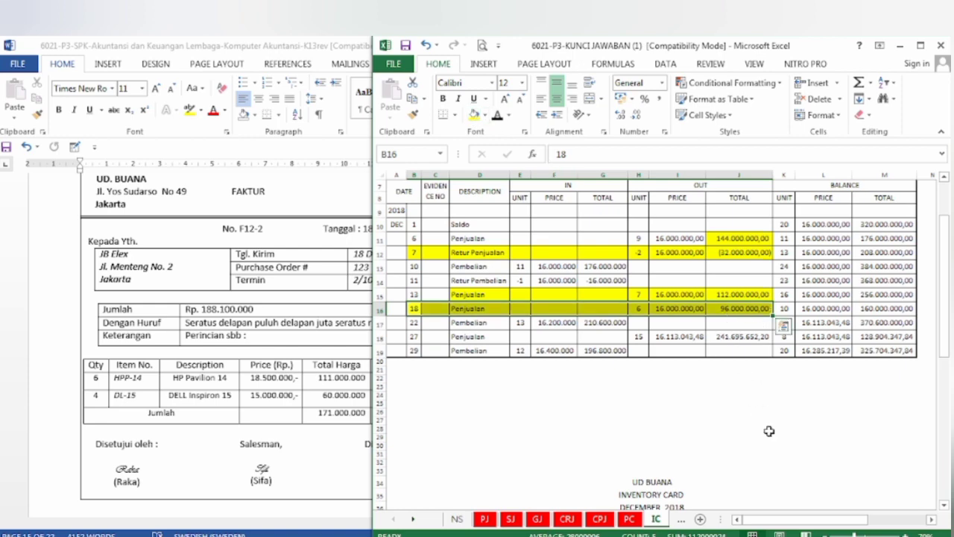
left_click(900, 535)
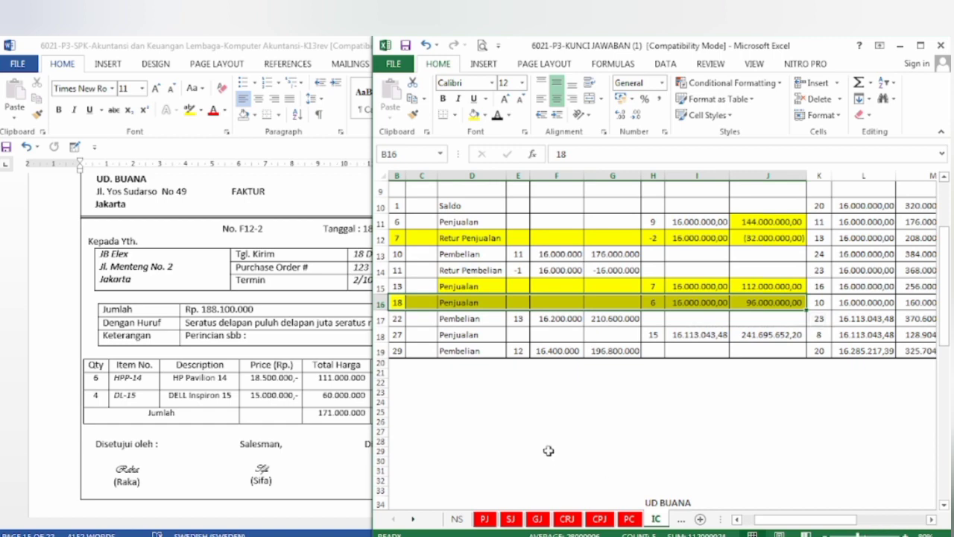
scroll(523, 412, "up", 2)
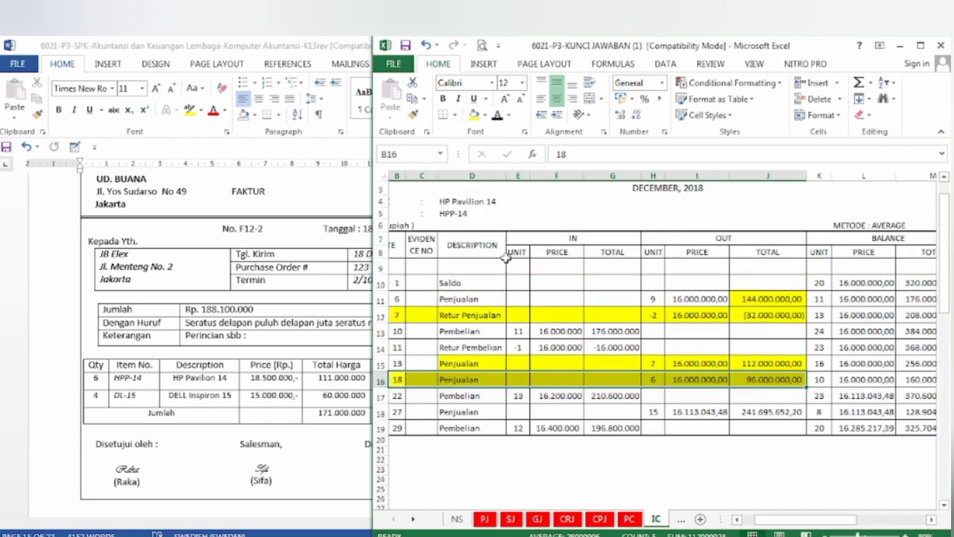
Step: Highlight the 18 December sale row B49:J49 in yellow on the DELL Inspiron 15 inventory card
scroll(709, 446, "down", 10)
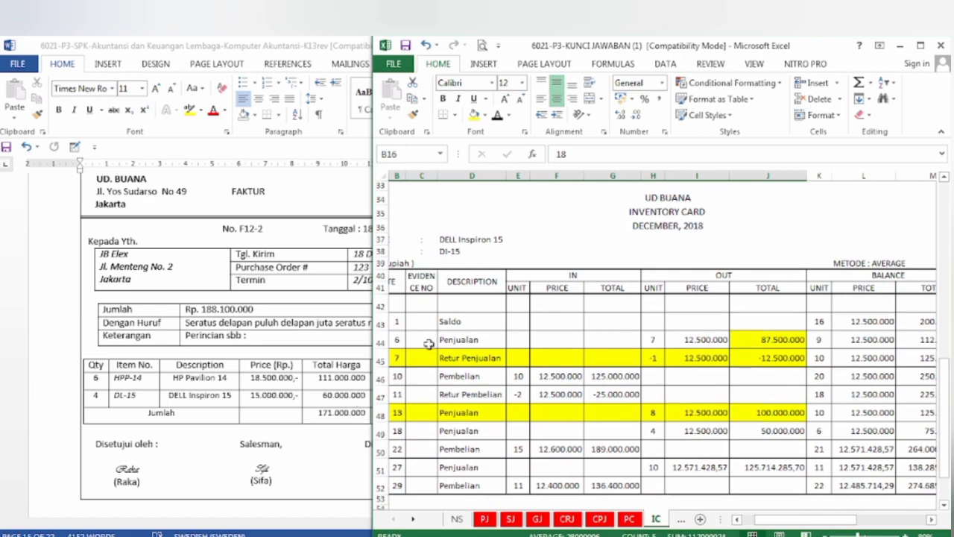
left_click(400, 431)
left_click_drag(399, 430, 750, 430)
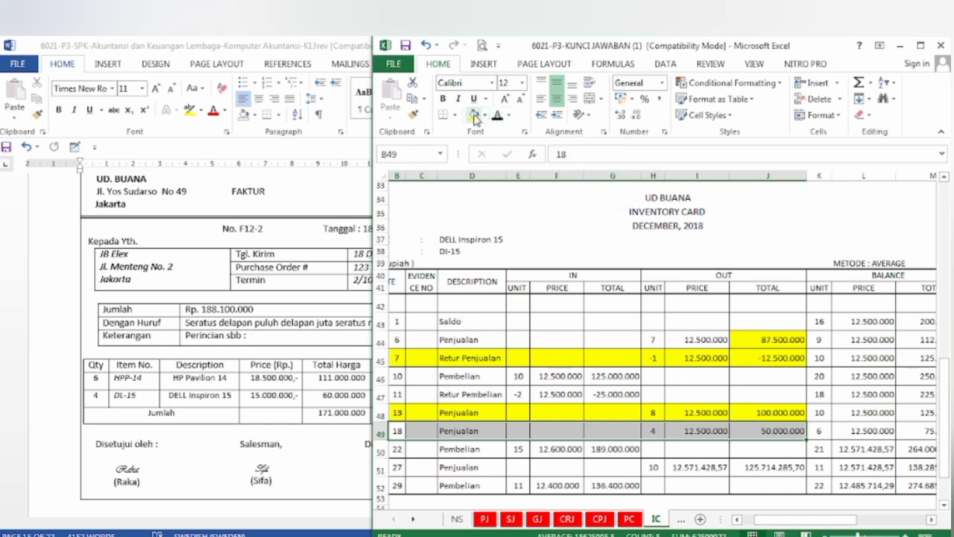
left_click(473, 116)
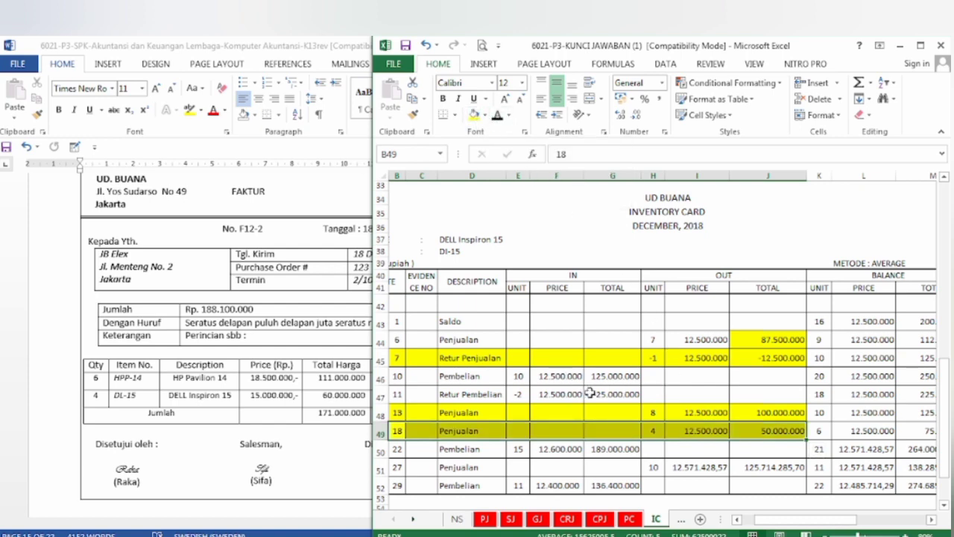
Step: Apply the black font colour to the 146.000.000 debit in H24 and credit in I25 on the GJ sheet
scroll(677, 389, "up", 8)
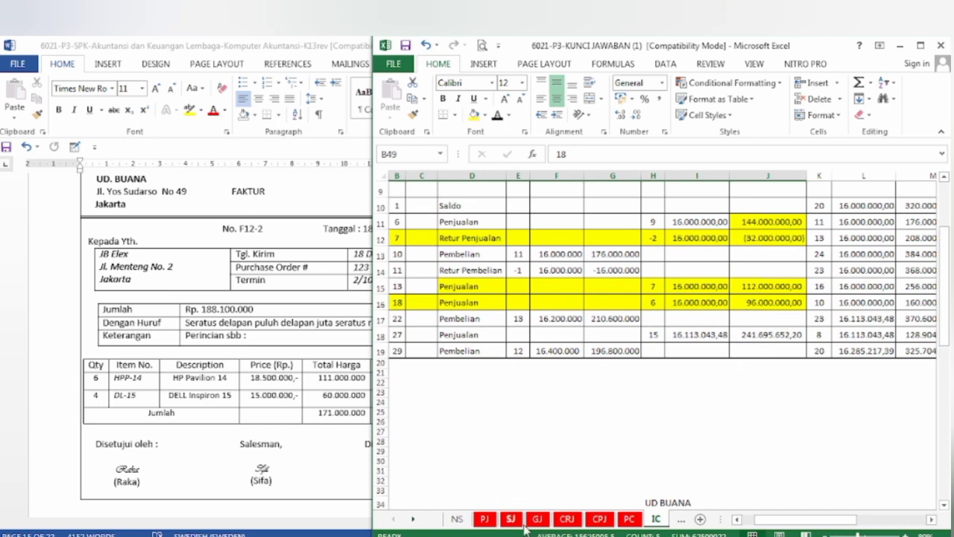
left_click(539, 520)
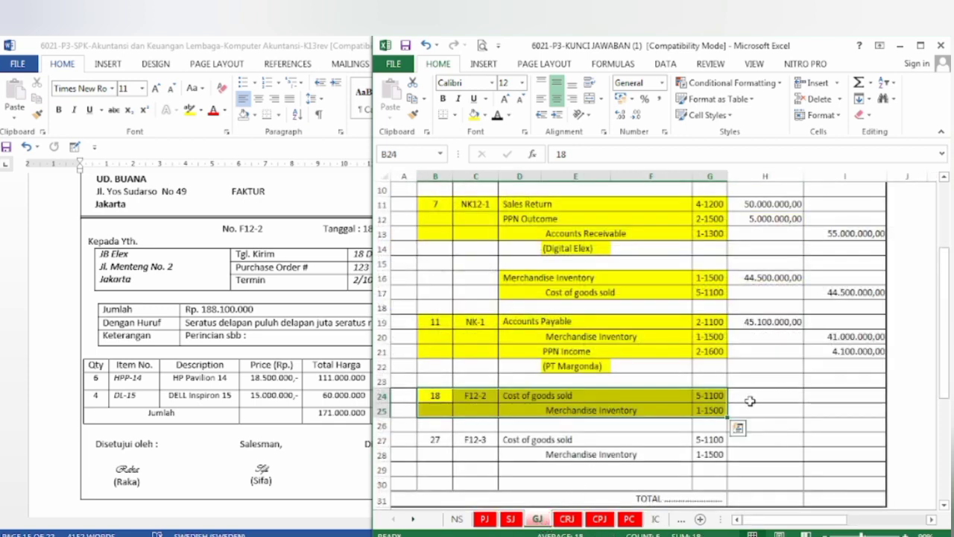
left_click_drag(748, 393, 840, 408)
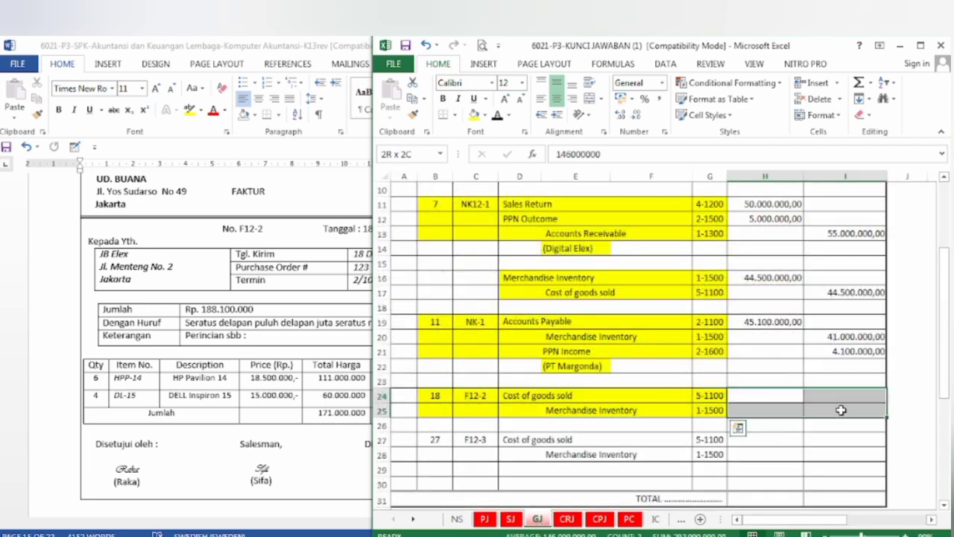
left_click(497, 115)
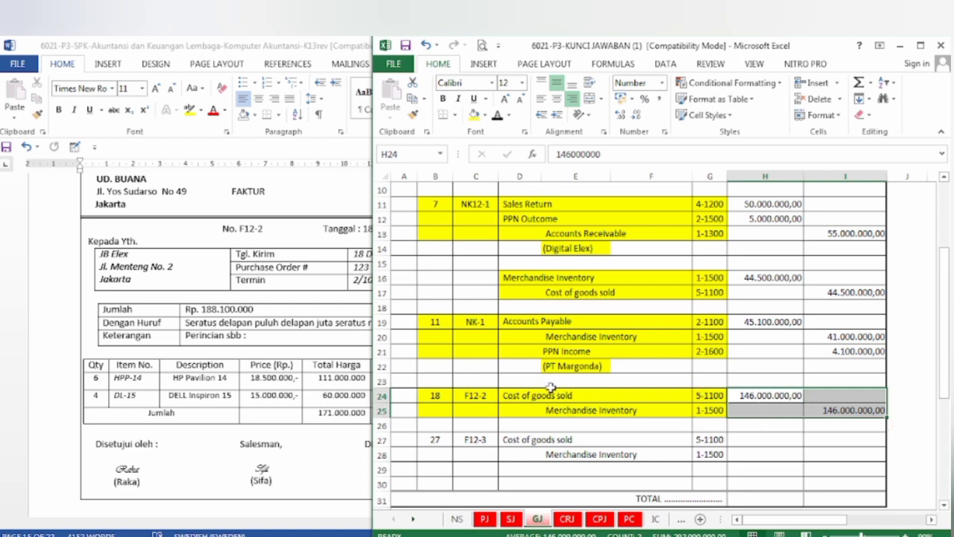
Step: Bring up the cash payment voucher in transaction document 17 and apply the black font colour to date 18 in B14 on the CPJ sheet
left_click(511, 519)
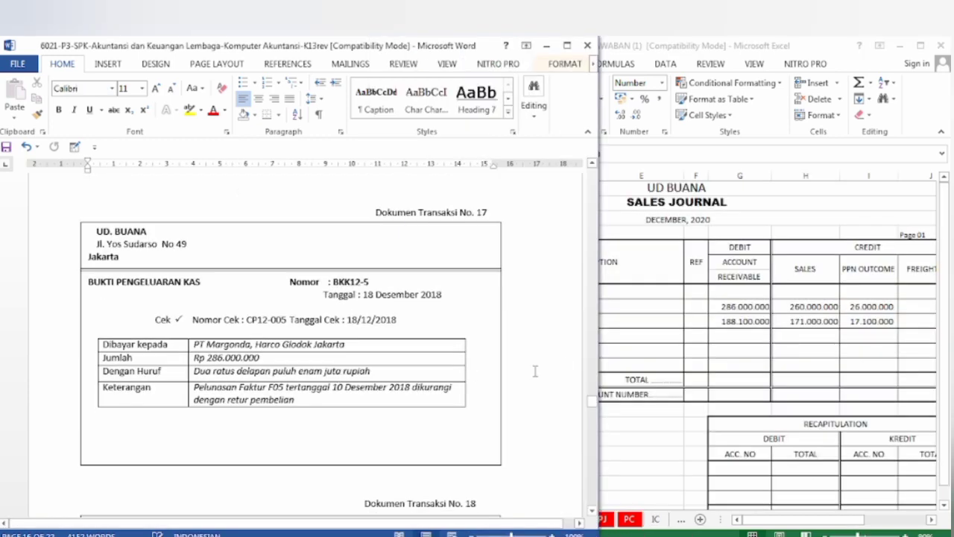
left_click(410, 239)
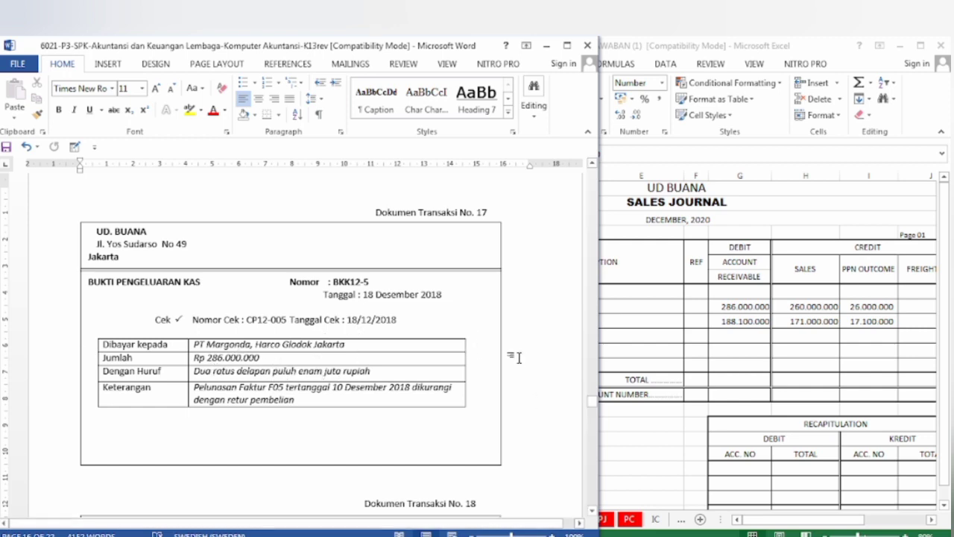
left_click(667, 432)
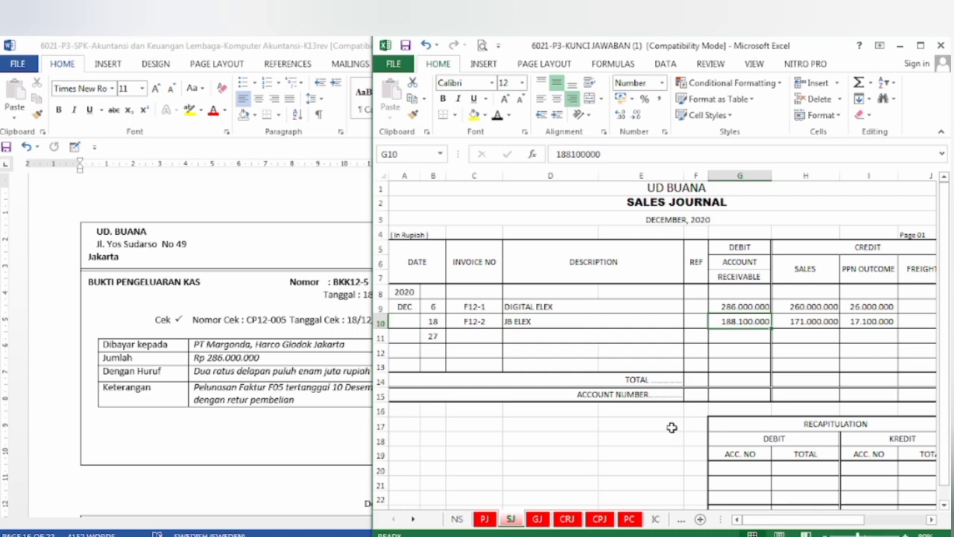
left_click(601, 519)
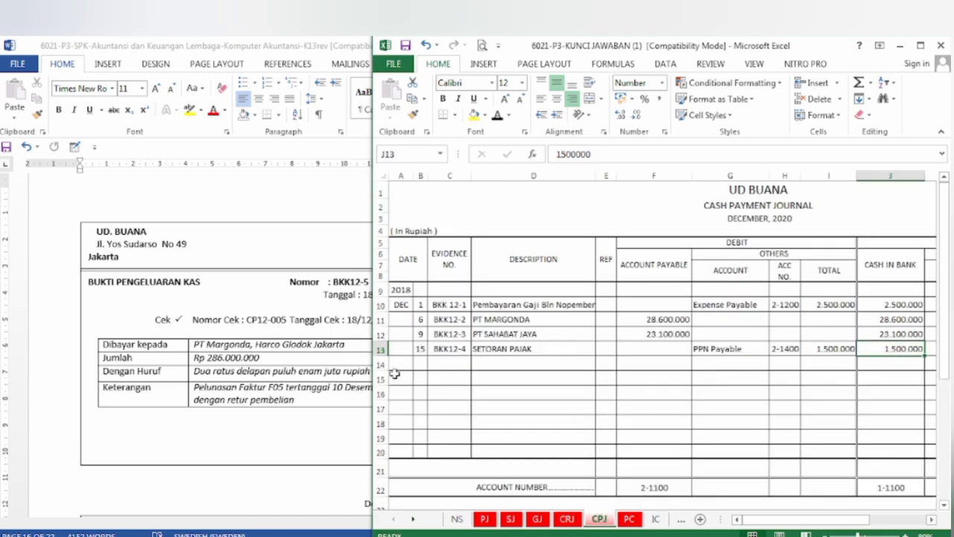
left_click(425, 363)
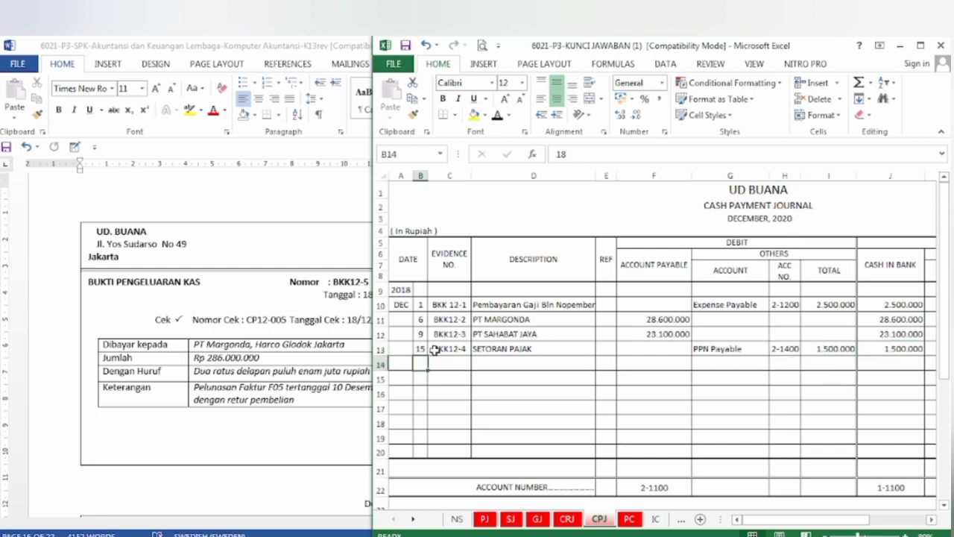
type("18")
Step: Apply the black font colour to evidence number BKK12-5 in C14 and the description PT MARGONDA in D14
left_click(437, 365)
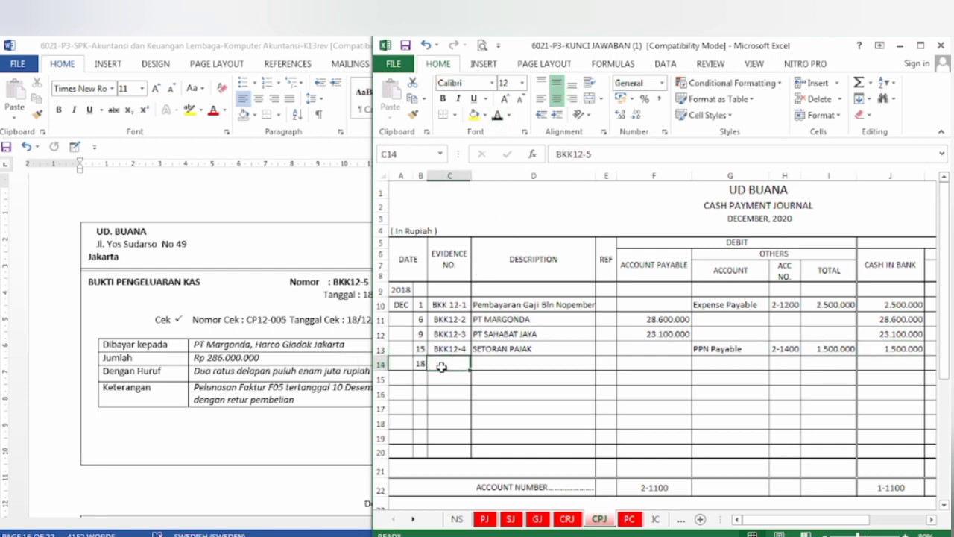
left_click(497, 116)
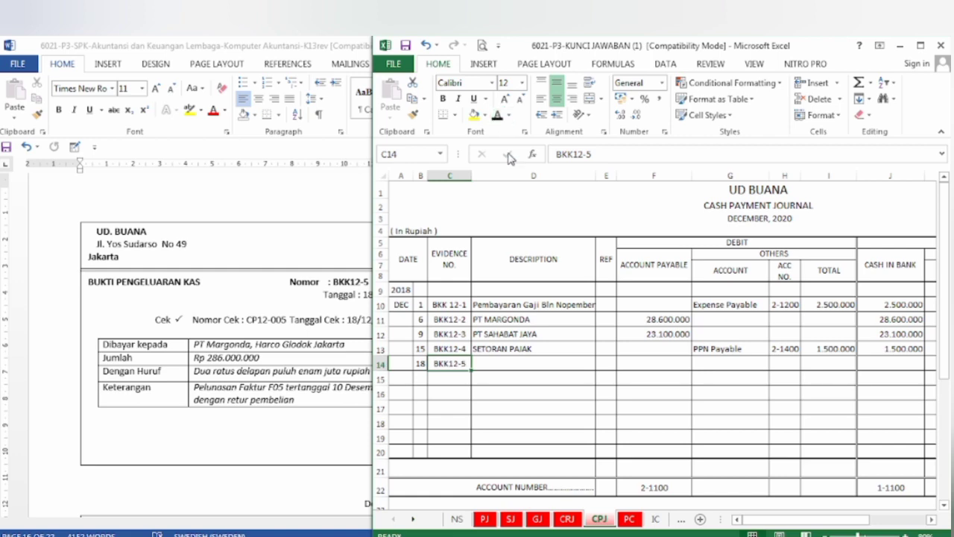
left_click(487, 370)
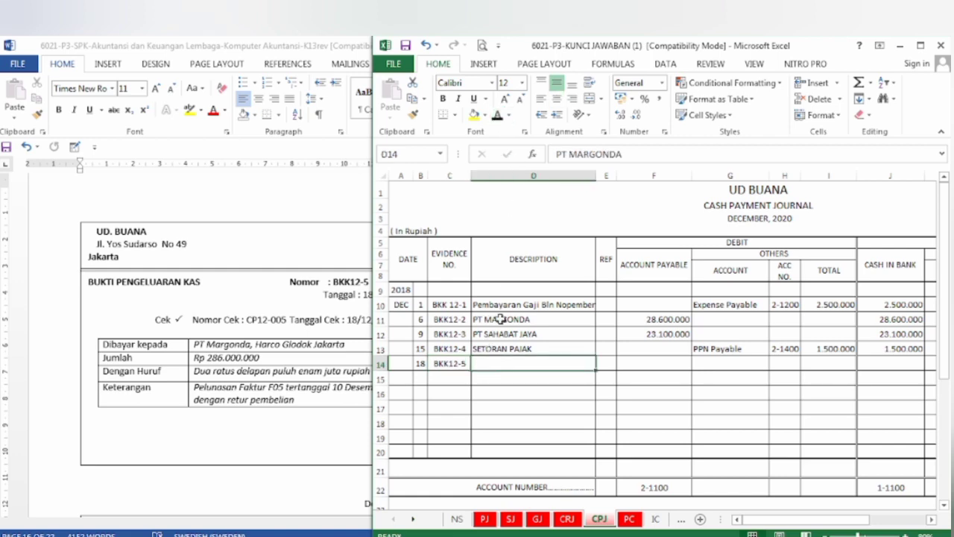
left_click(497, 115)
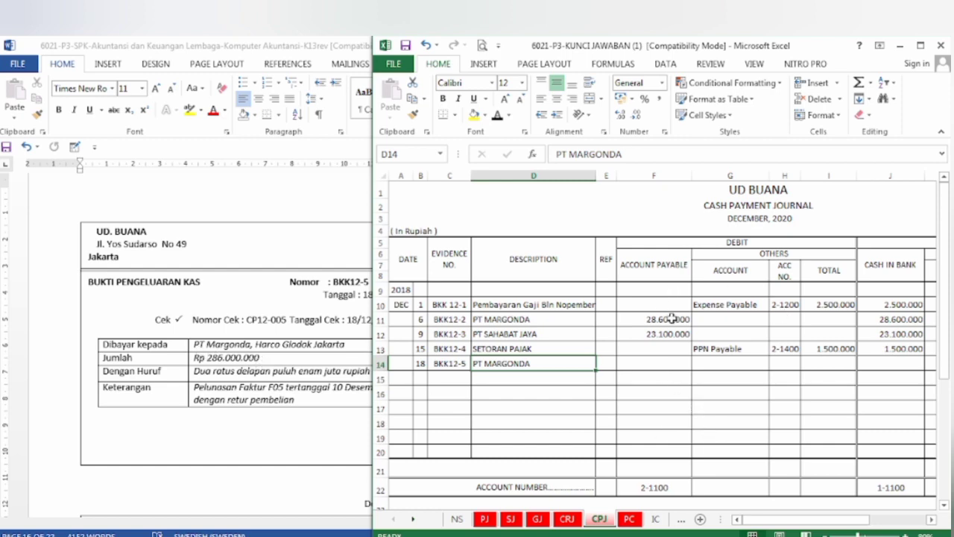
Step: Apply the black font colour to the 286.000.000 amounts for account payable in F14 and cash in bank in J14
left_click(663, 367)
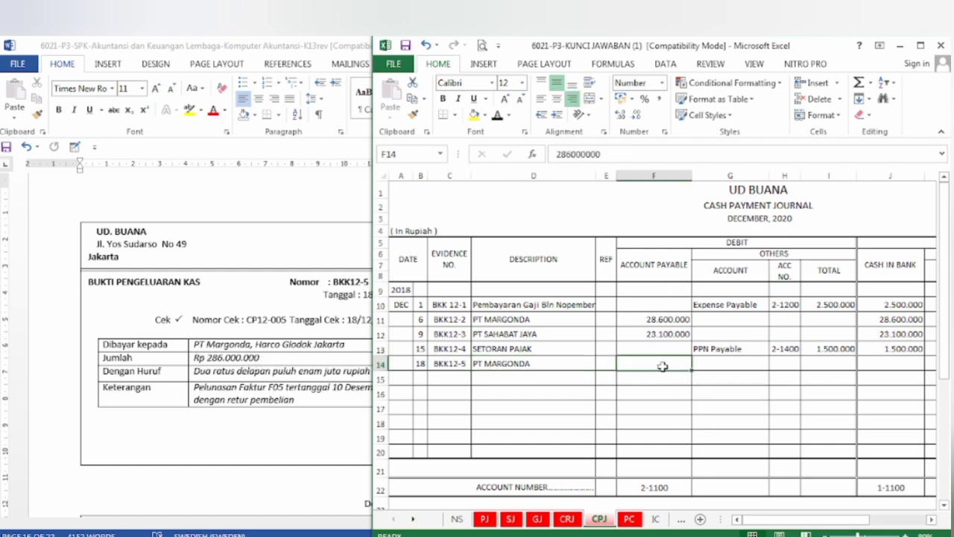
left_click(498, 116)
left_click(879, 367)
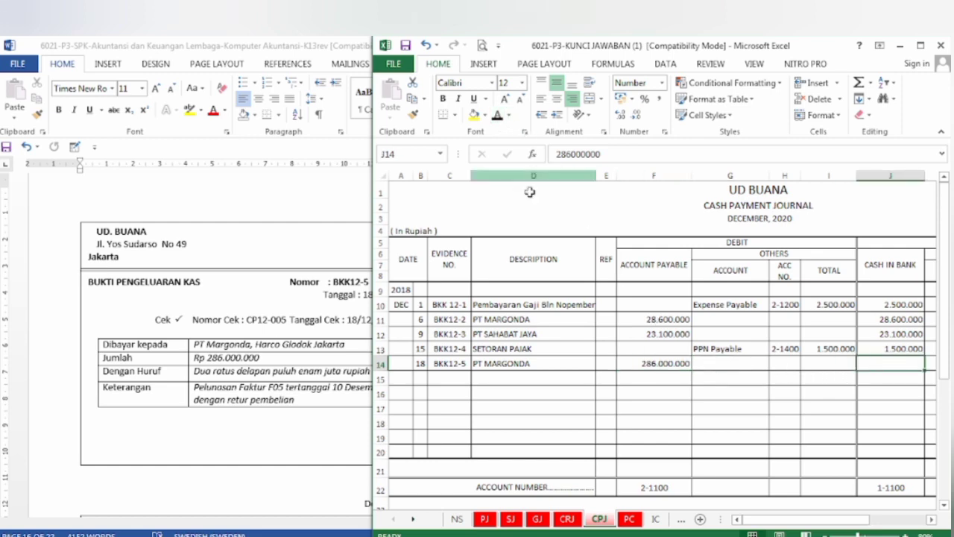
left_click(498, 117)
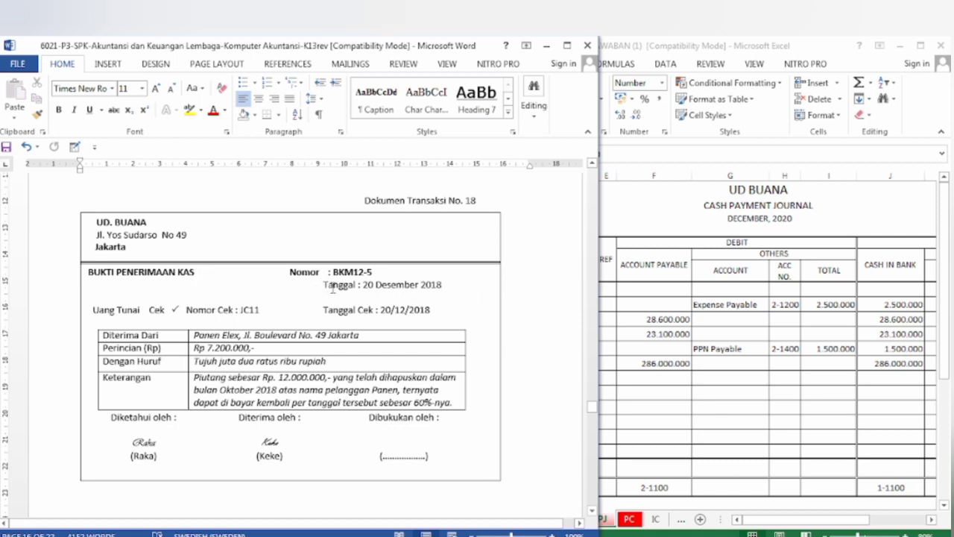
Step: Review the receipt in transaction document 18 and apply the black font colour to BKM12-4 in C16 and the description in D16 on the CRJ sheet
left_click(223, 402)
key("BackSpace")
left_click(779, 403)
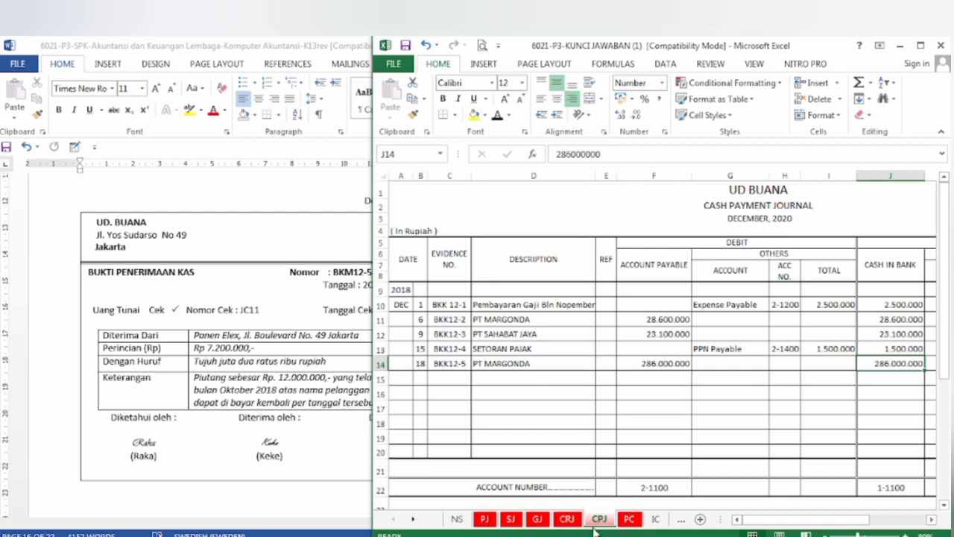
left_click(566, 519)
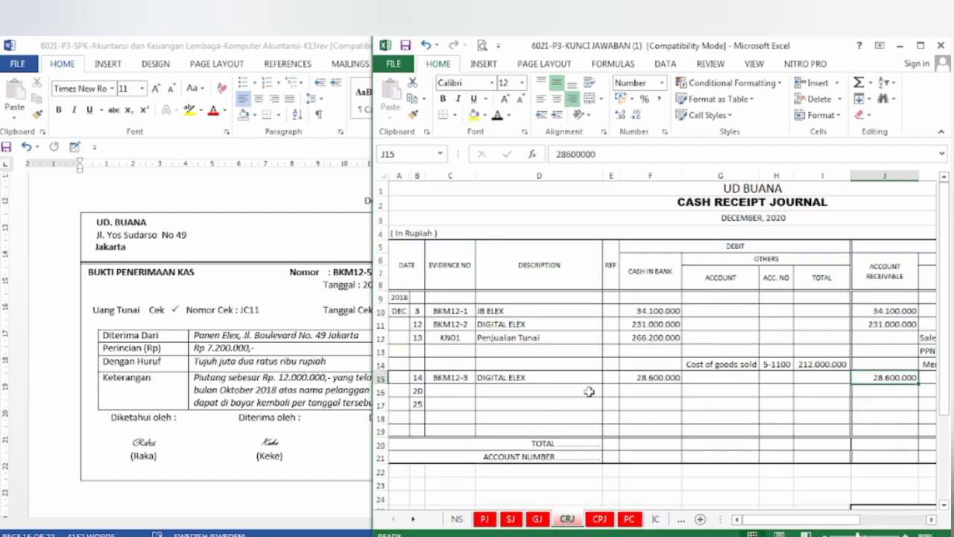
left_click(455, 390)
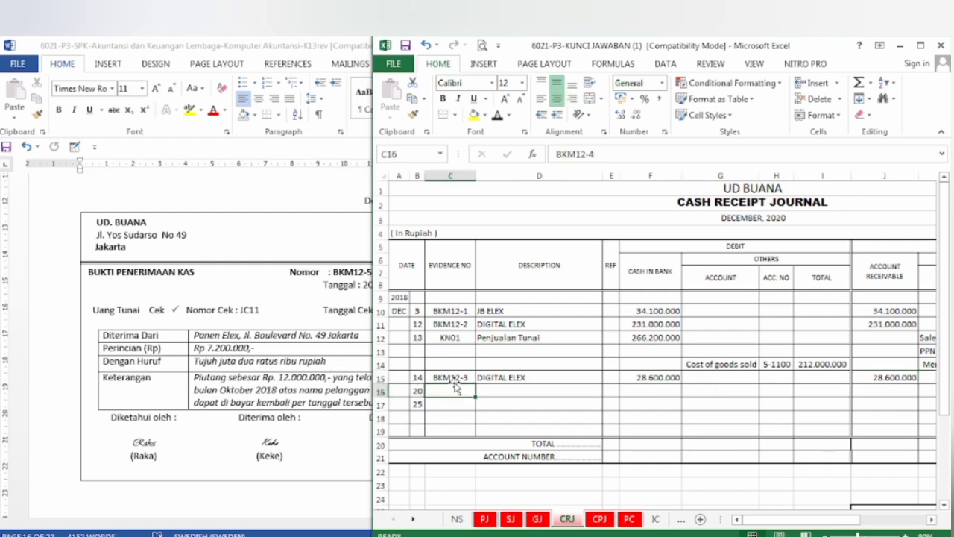
left_click(497, 116)
left_click(504, 391)
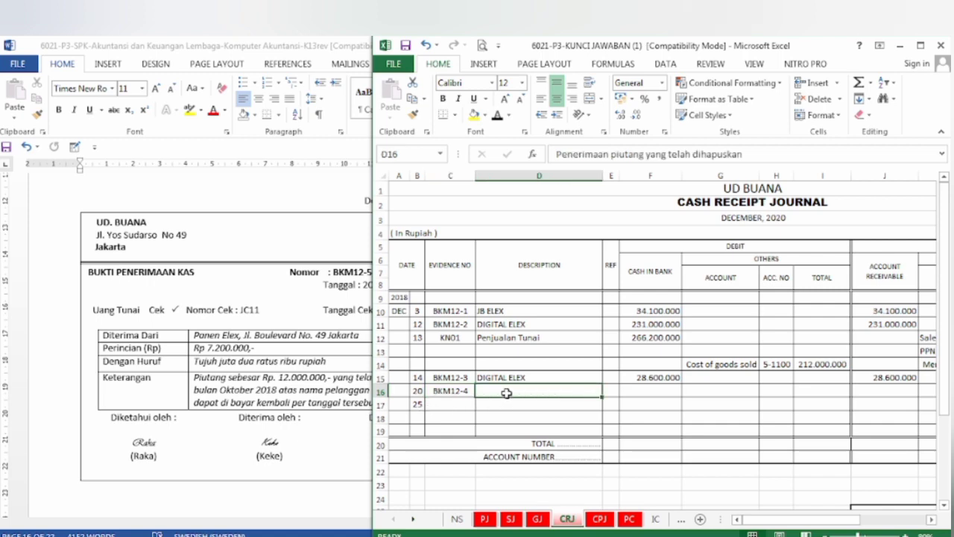
left_click(498, 117)
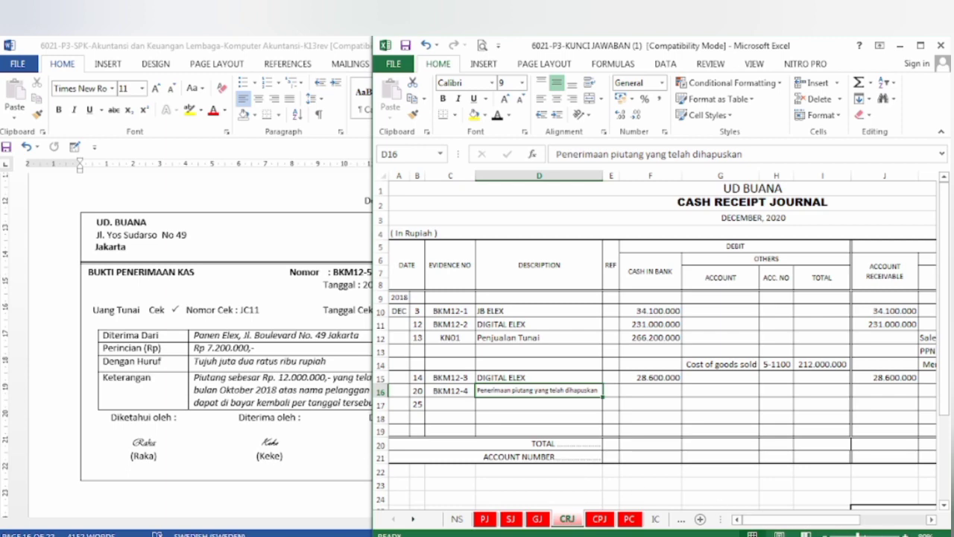
Step: Apply the black font colour to the 7.200.000 cash in bank amount in F16 on the CRJ sheet
left_click(901, 536)
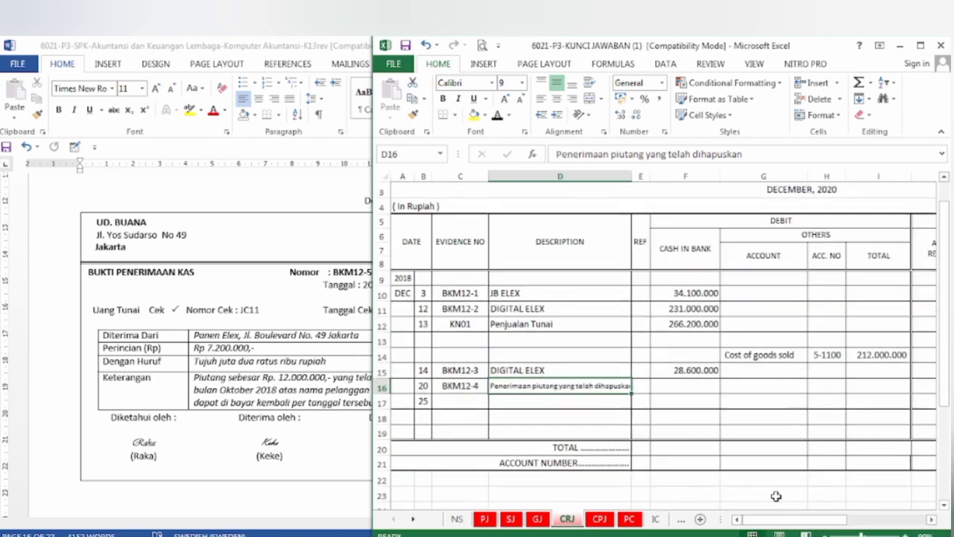
left_click(682, 389)
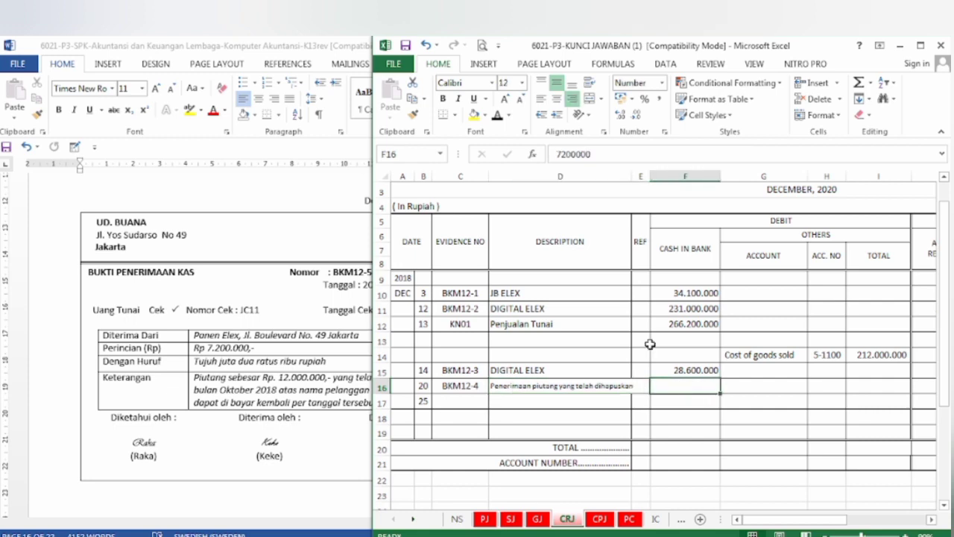
left_click(498, 114)
Step: Apply the black font colour to Allowance for Doubtful Debt in K16, account number 1-1400 in L16 and the 7.200.000 total in M16
left_click_drag(768, 525, 831, 528)
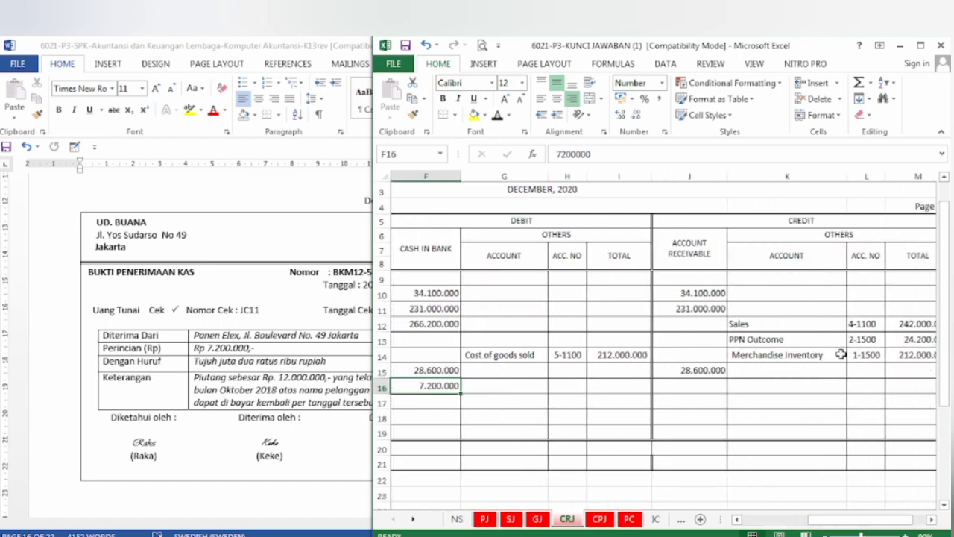
left_click(749, 387)
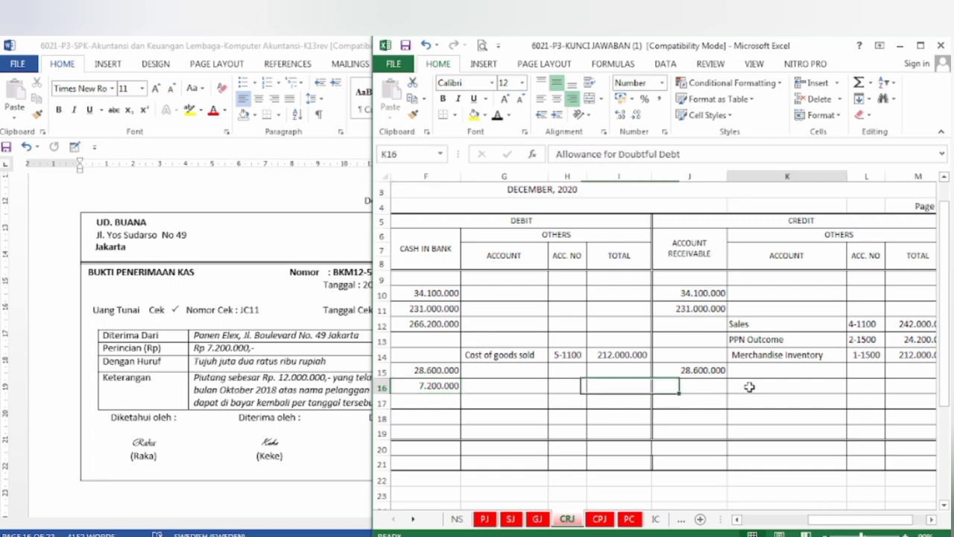
left_click(497, 117)
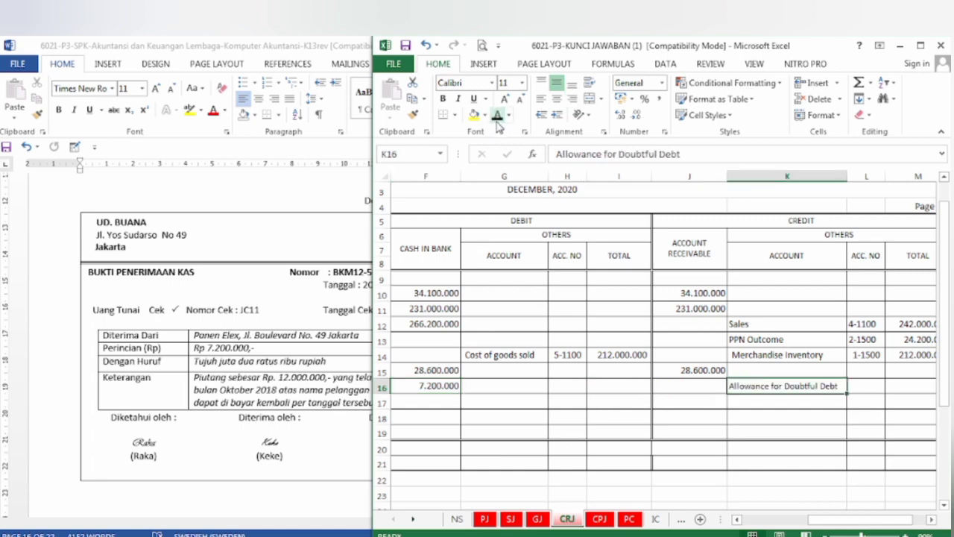
left_click(867, 388)
left_click(500, 119)
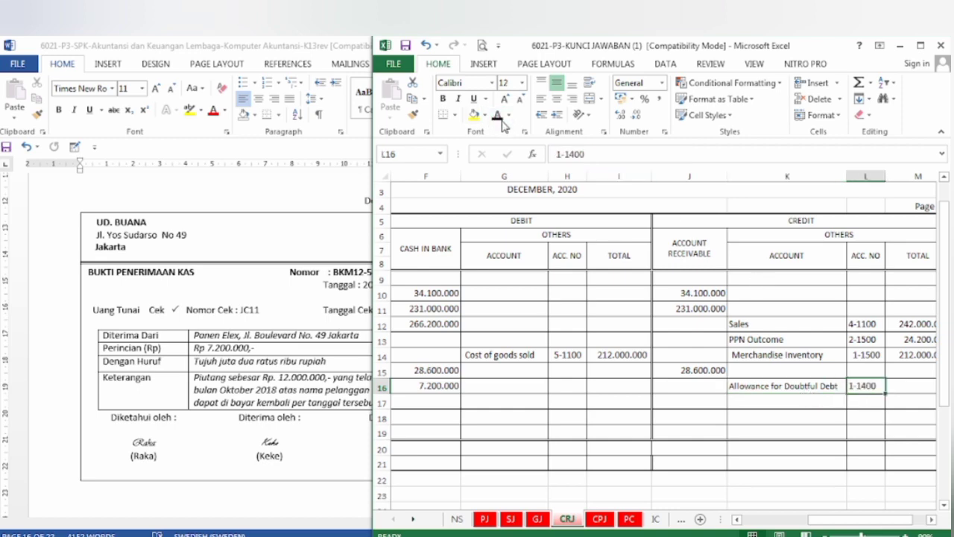
left_click(906, 386)
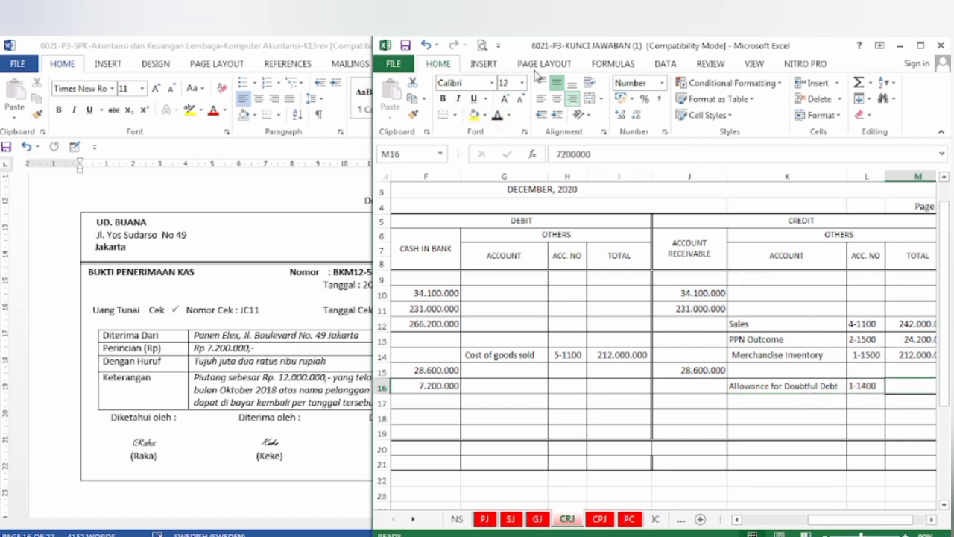
left_click(498, 116)
scroll(519, 137, "right", 4)
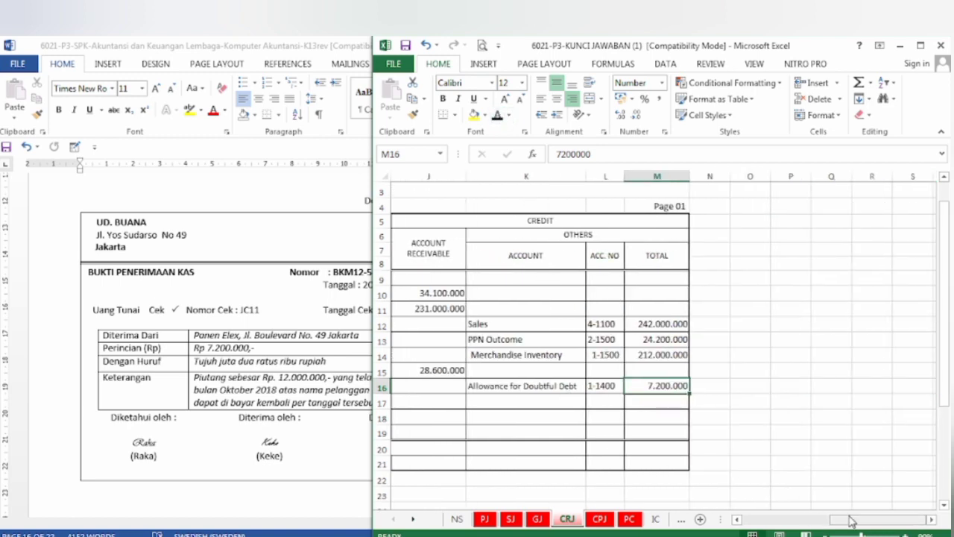
left_click_drag(847, 520, 820, 533)
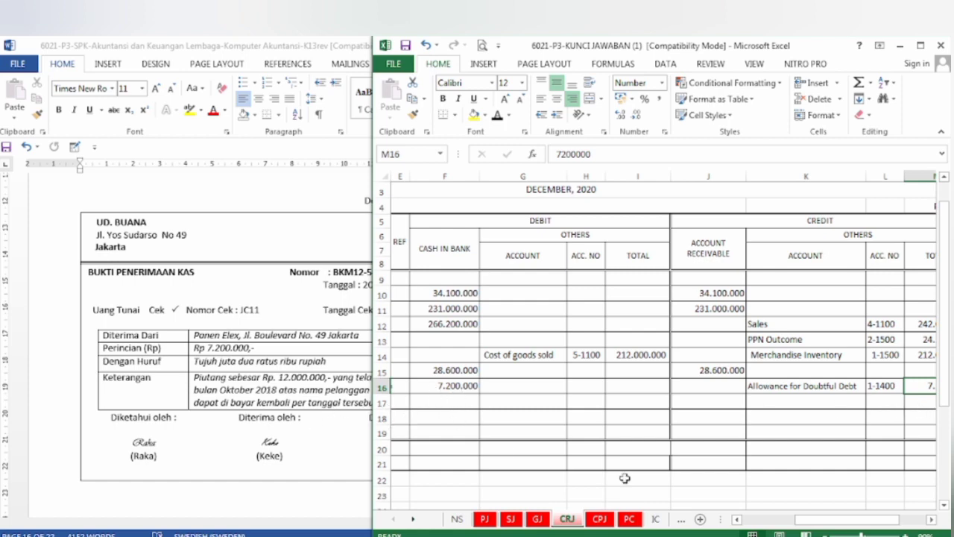
left_click(825, 535)
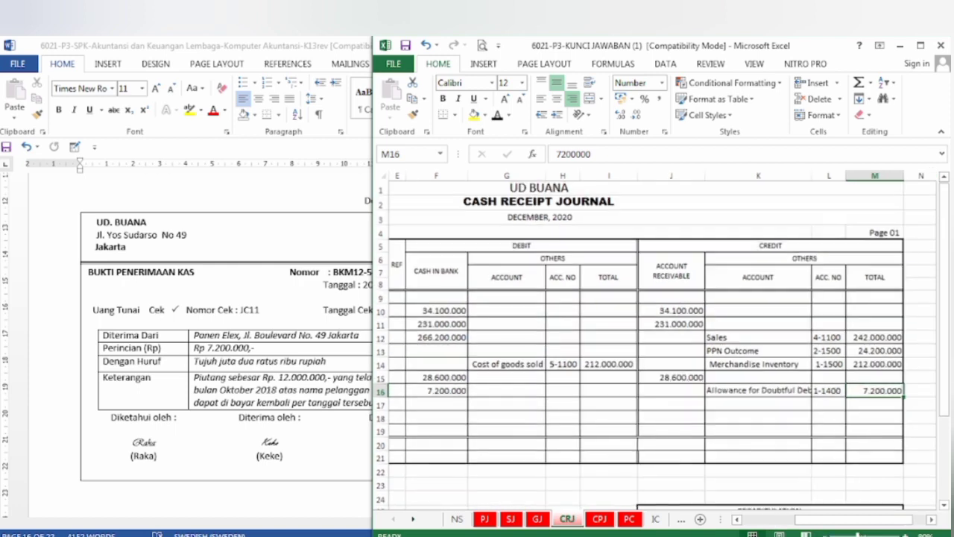
left_click_drag(830, 523, 791, 525)
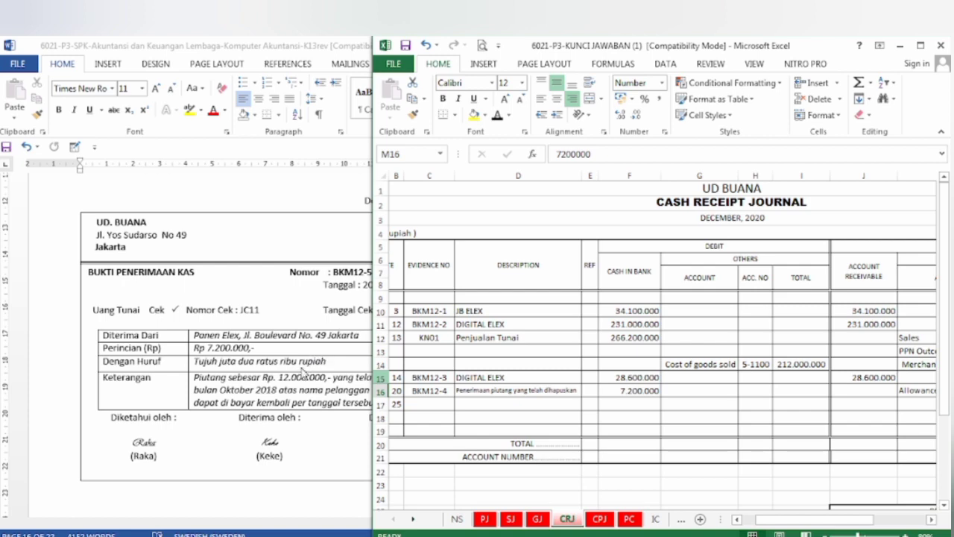
Step: Bring up and review the PT Sahabat Jaya invoice A17 in transaction document 19
left_click(299, 432)
scroll(324, 387, "down", 3)
scroll(324, 386, "down", 10)
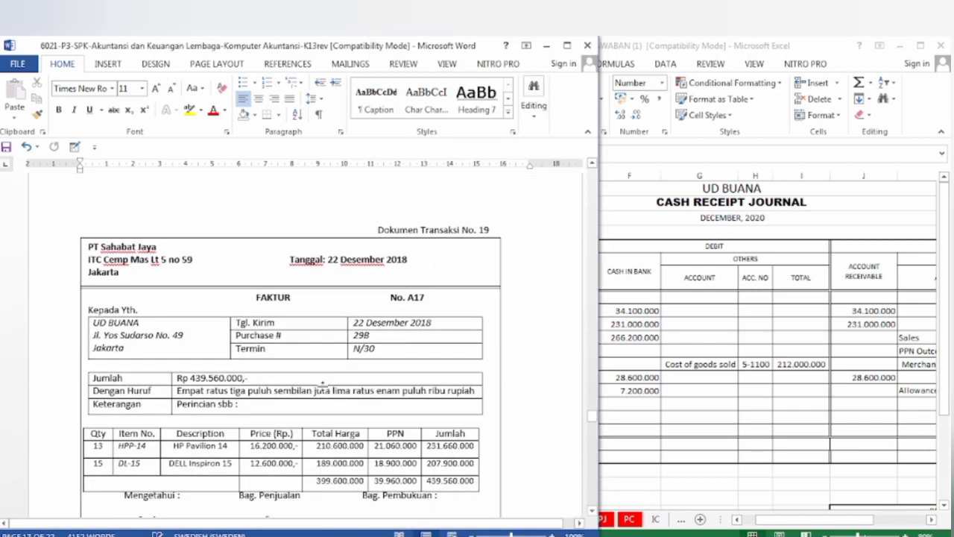
scroll(324, 387, "down", 1)
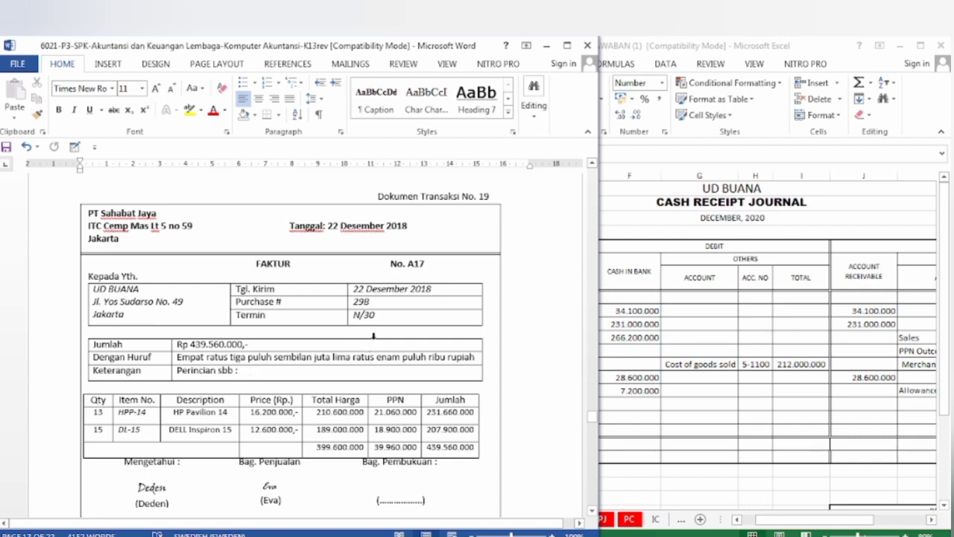
Step: On the PJ sheet, apply the black font colour to invoice number A17 in C10 and PT SAHABAT JAYA in D10, checking the invoice
left_click(737, 371)
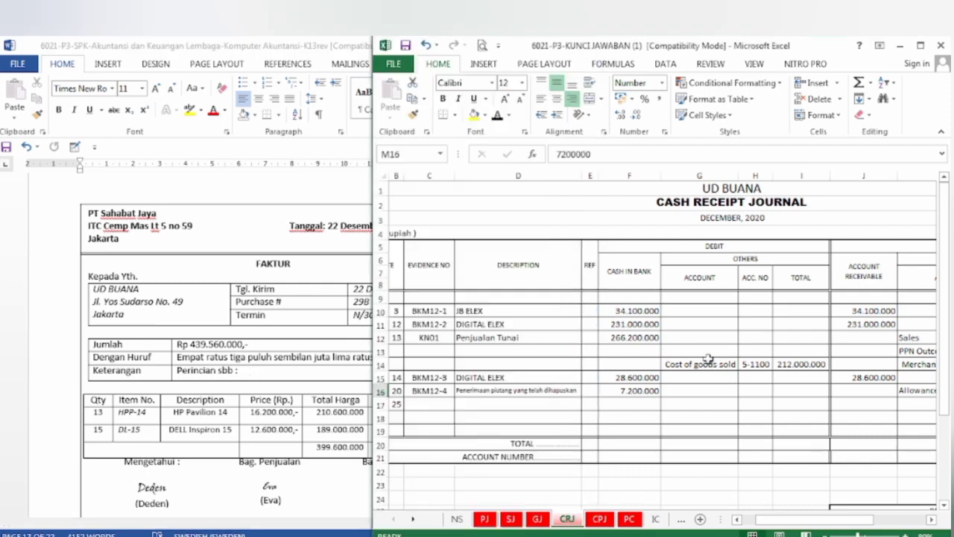
left_click(481, 522)
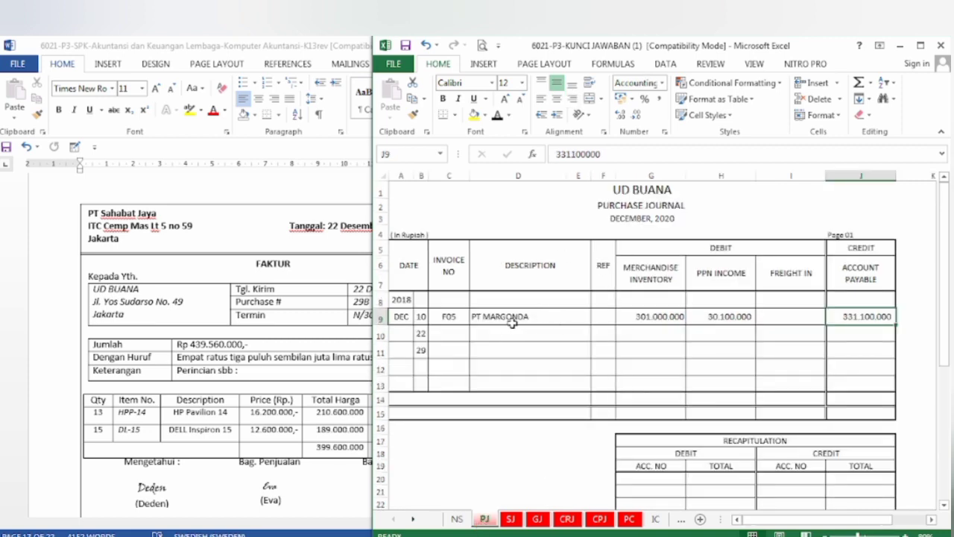
left_click(449, 335)
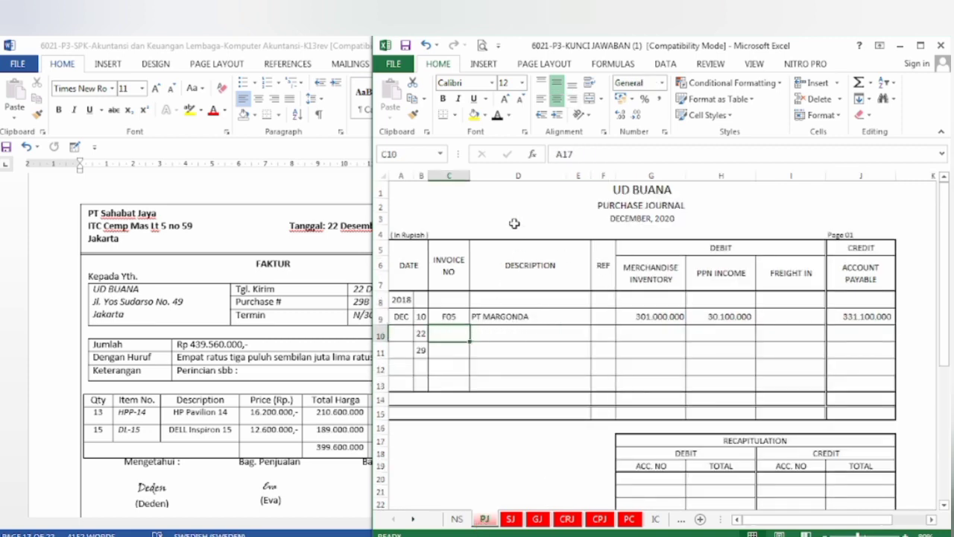
left_click(497, 117)
left_click(340, 347)
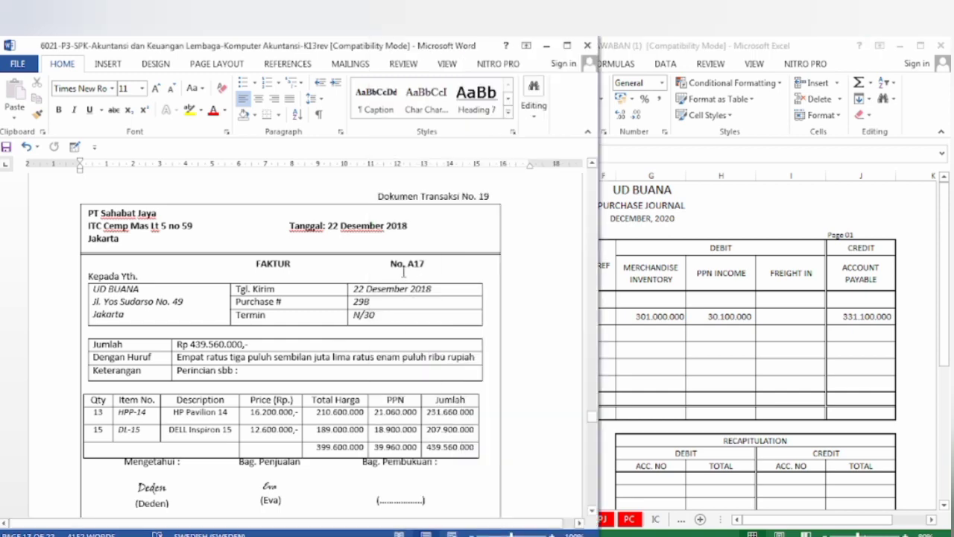
left_click(666, 335)
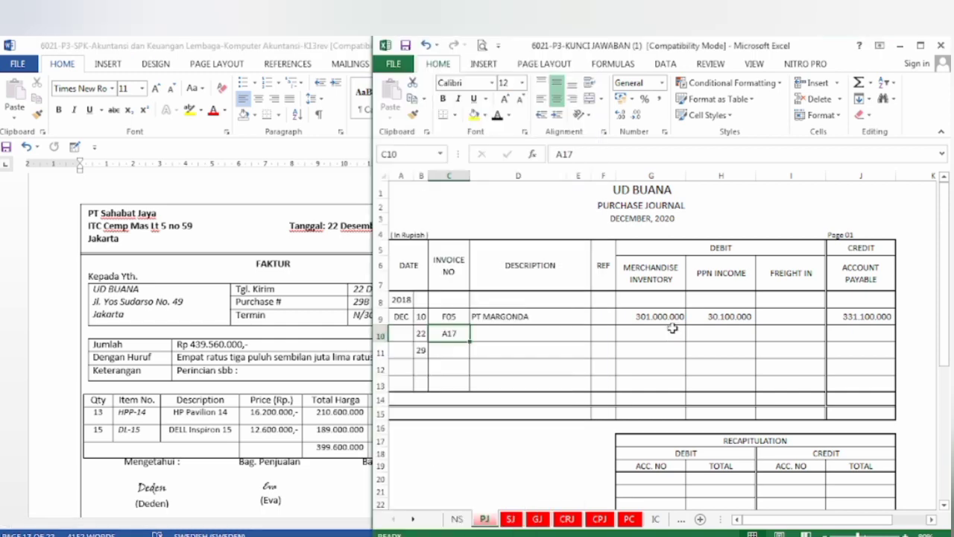
left_click(500, 335)
left_click(497, 115)
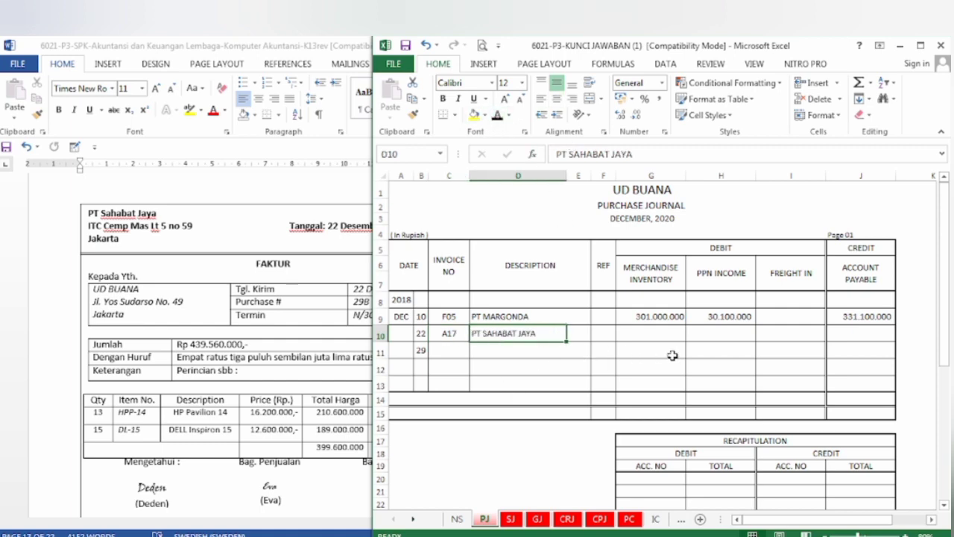
Step: Apply the black font colour to the 399.600.000 merchandise inventory in G10 and 39.960.000 PPN income in H10, comparing them with the invoice
left_click(633, 336)
left_click(498, 116)
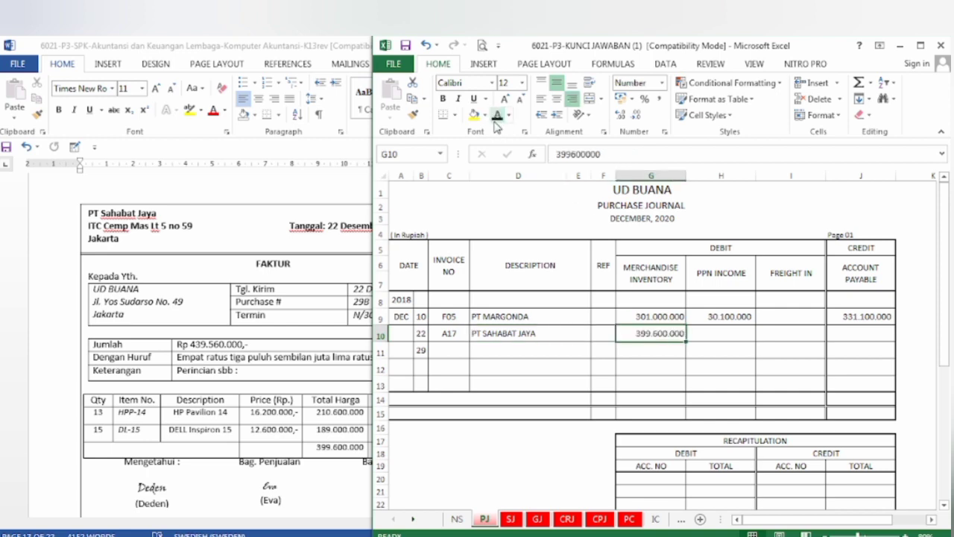
left_click(312, 413)
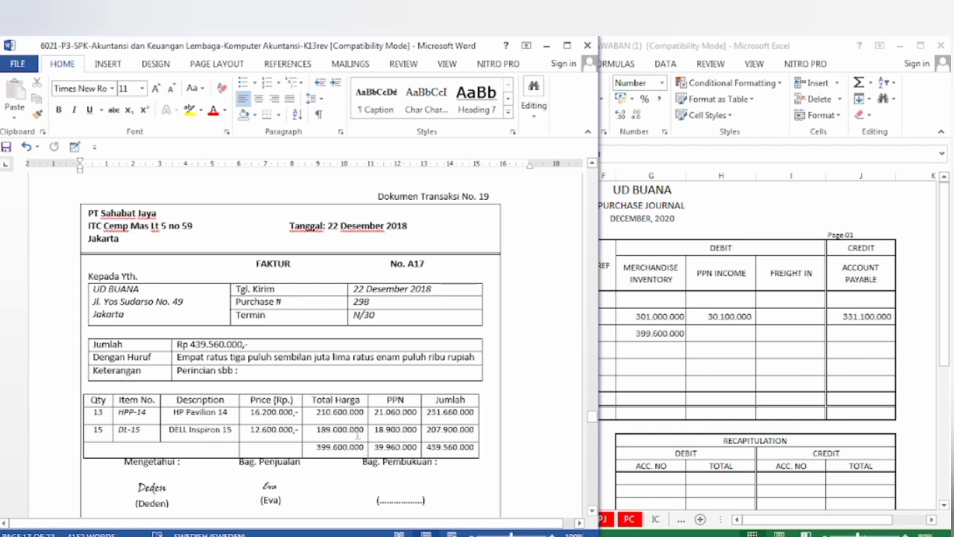
left_click(724, 332)
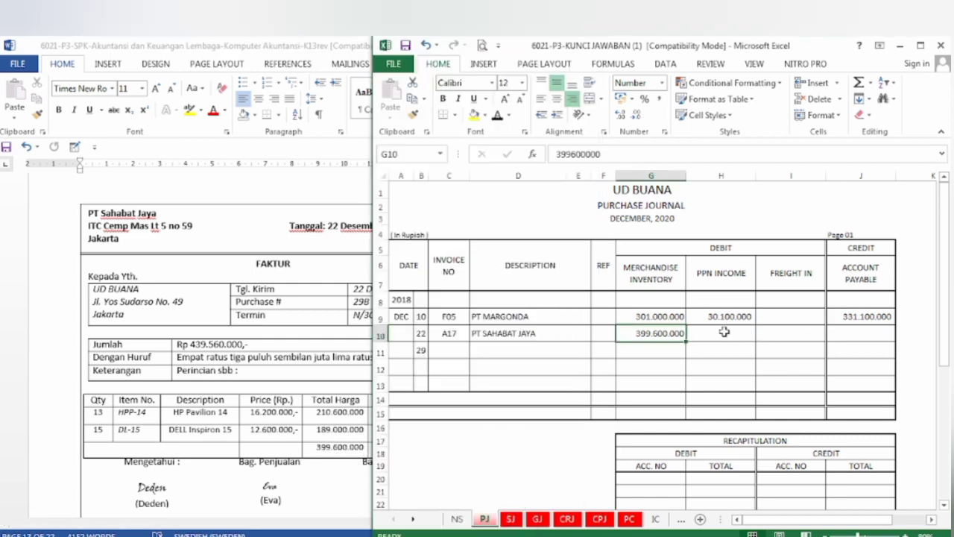
left_click(498, 118)
left_click(380, 427)
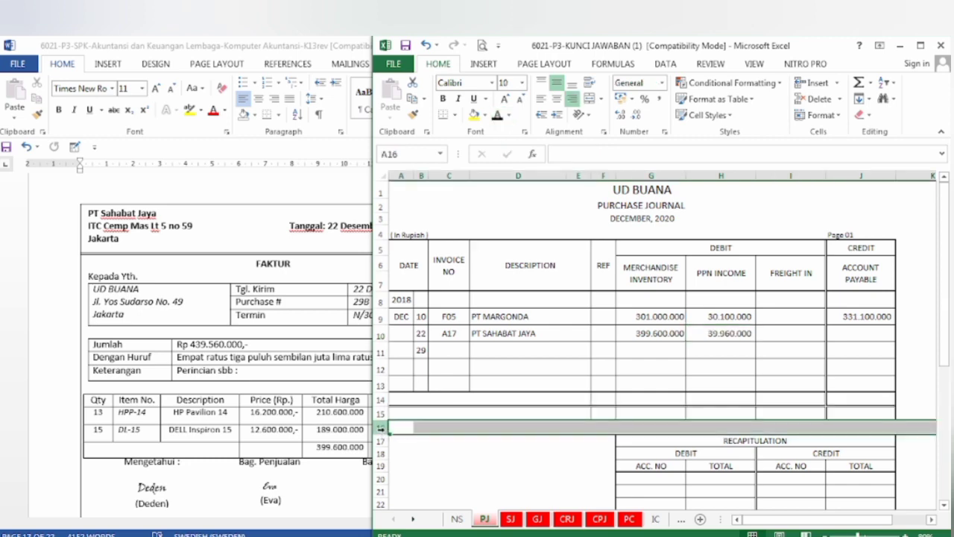
left_click(340, 451)
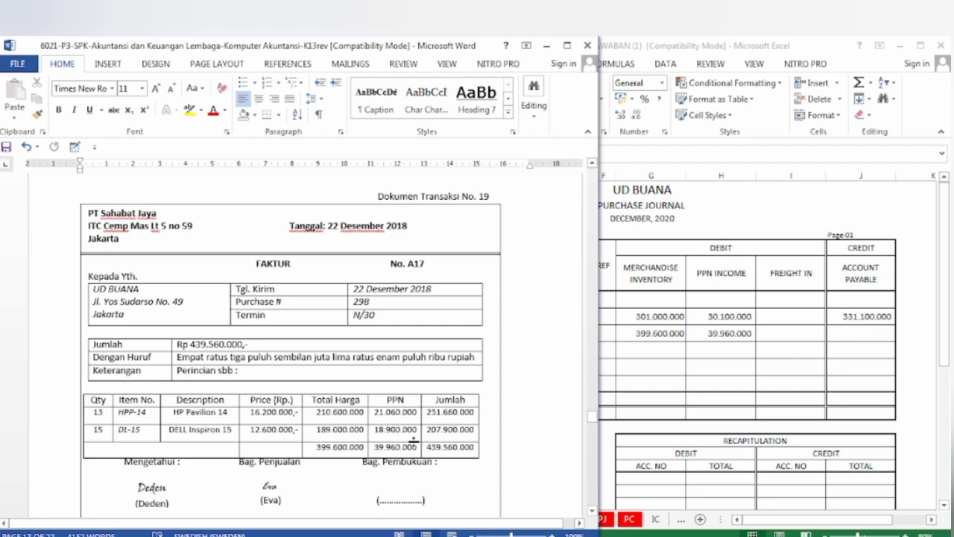
Step: Apply the black font colour to the 439.560.000 account payable amount in J10 and compare it with the invoice total
left_click(864, 338)
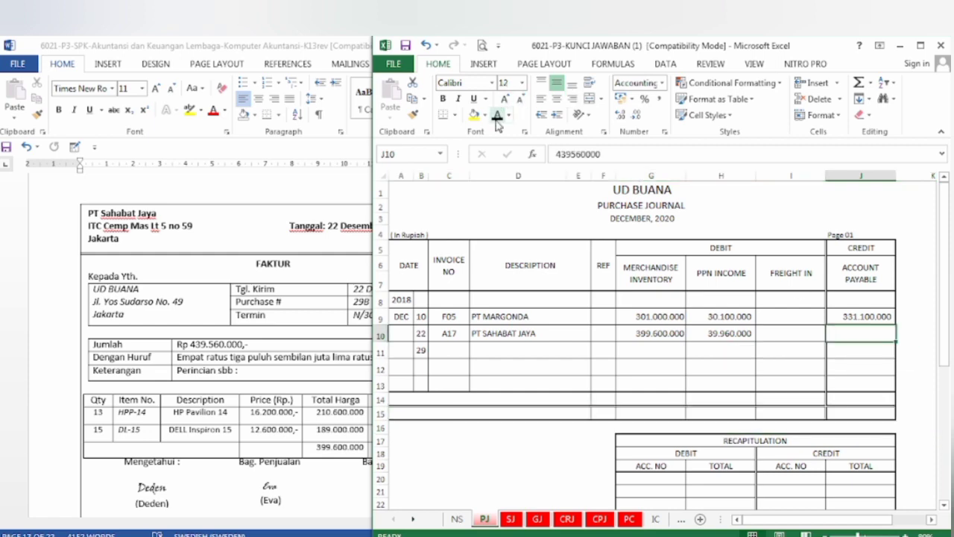
left_click(356, 403)
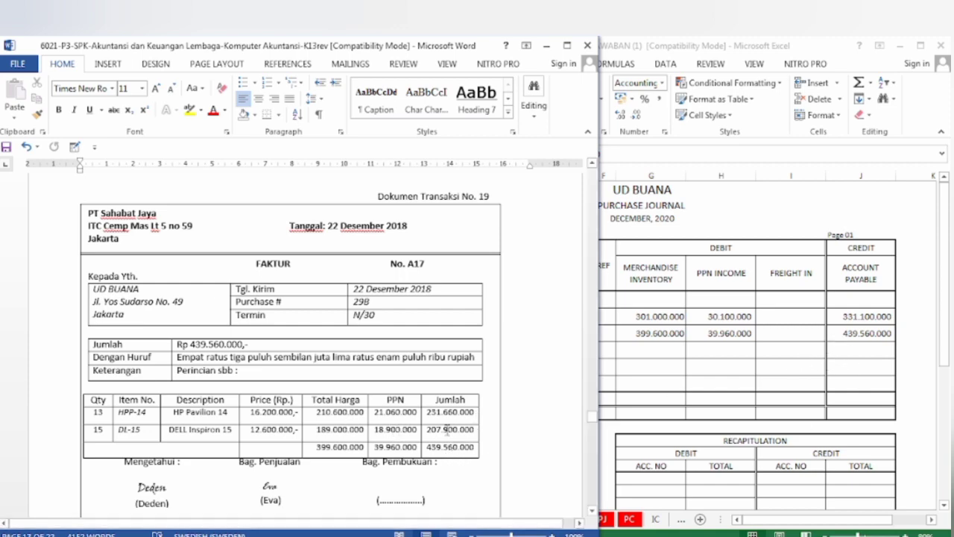
scroll(503, 415, "down", 3)
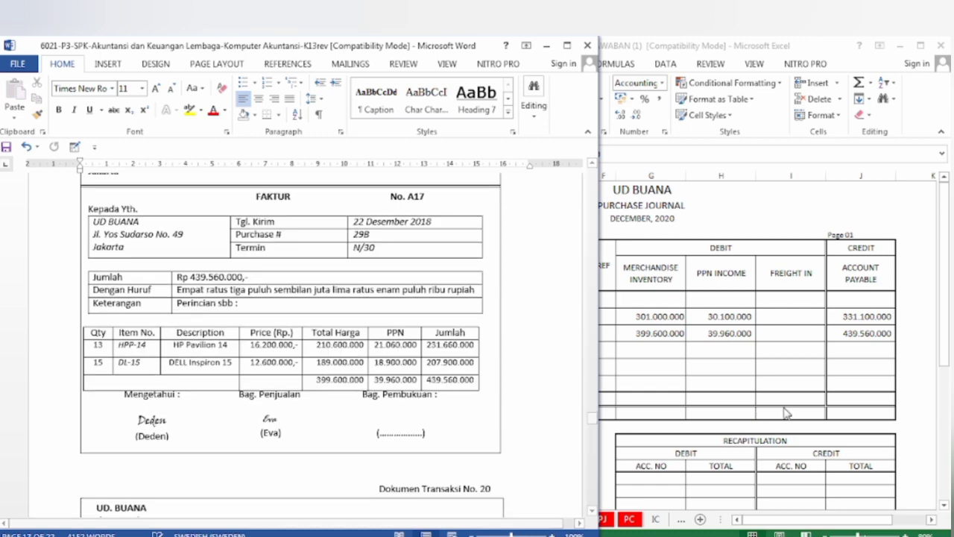
left_click(783, 407)
Step: Bring up the cash payment voucher BKK12-6 in transaction document 20
left_click(293, 479)
scroll(346, 455, "down", 6)
scroll(346, 455, "down", 7)
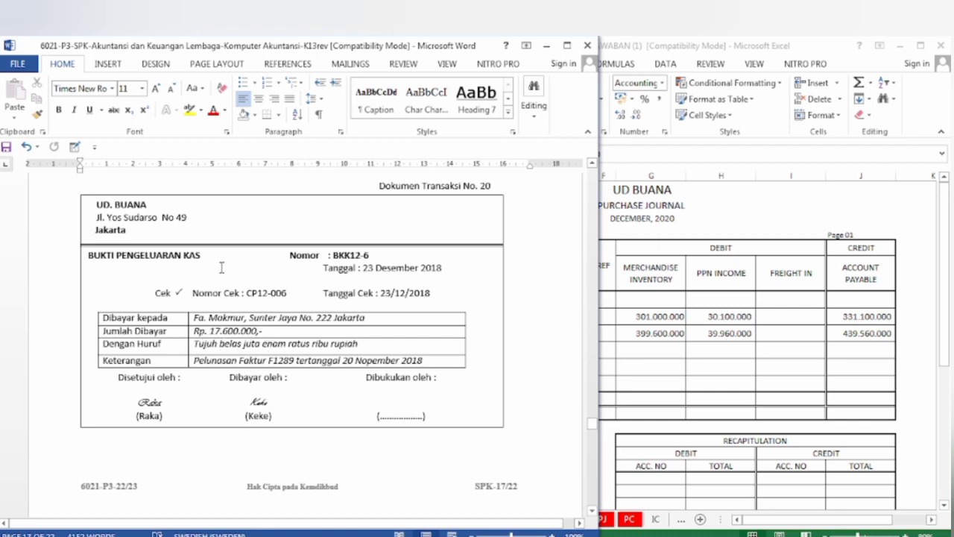
Step: On the CPJ sheet, apply the black font colour to date 23 in B15, evidence number BKK12-6 in C15 and Fa. MAKMUR in D15
left_click(767, 403)
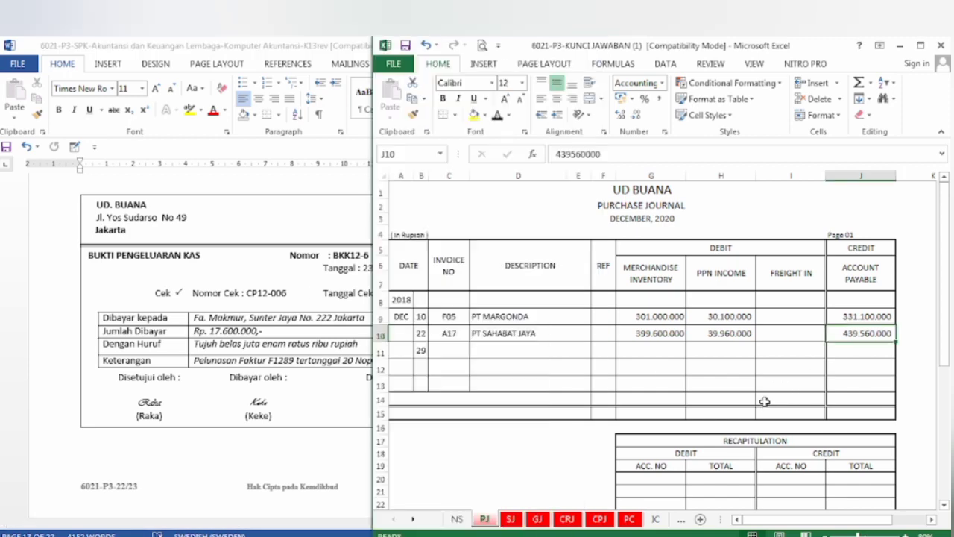
left_click(600, 519)
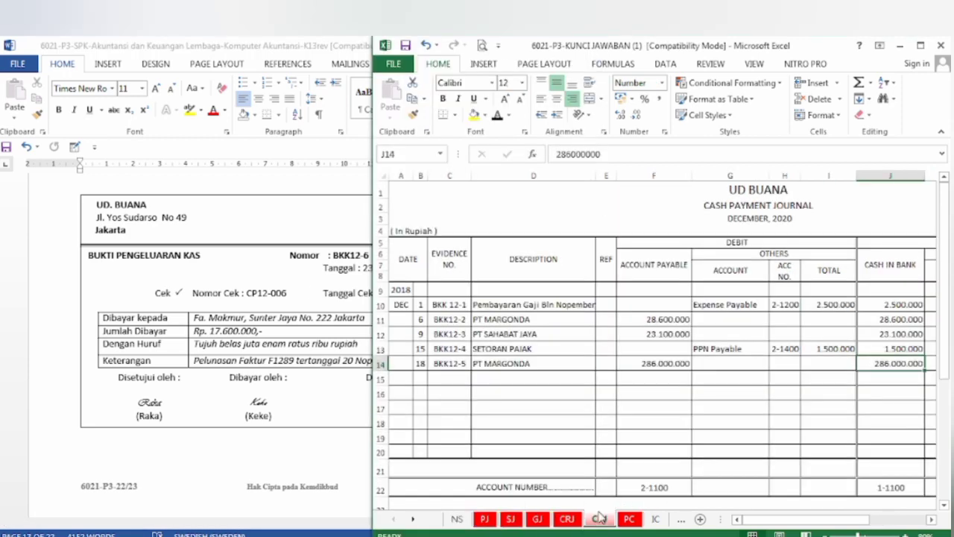
left_click(429, 377)
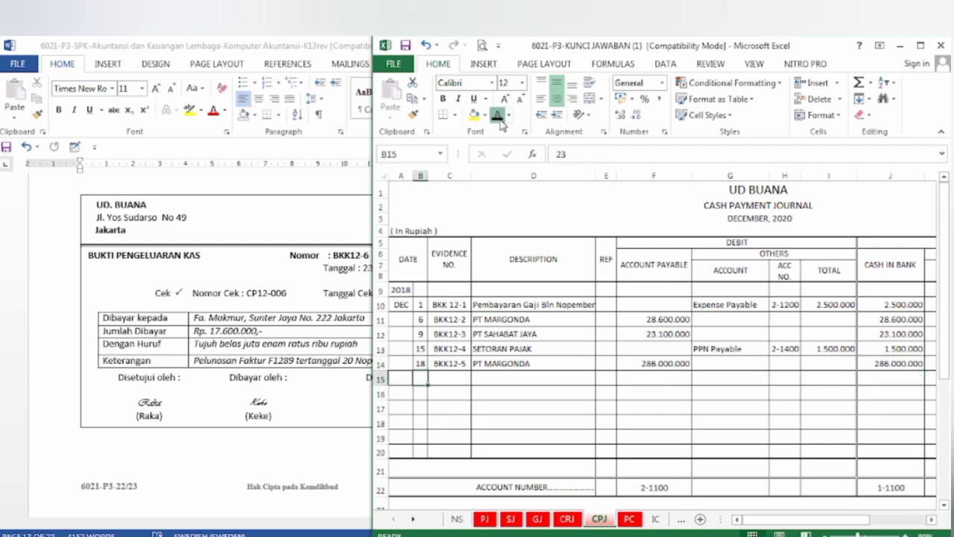
left_click(448, 378)
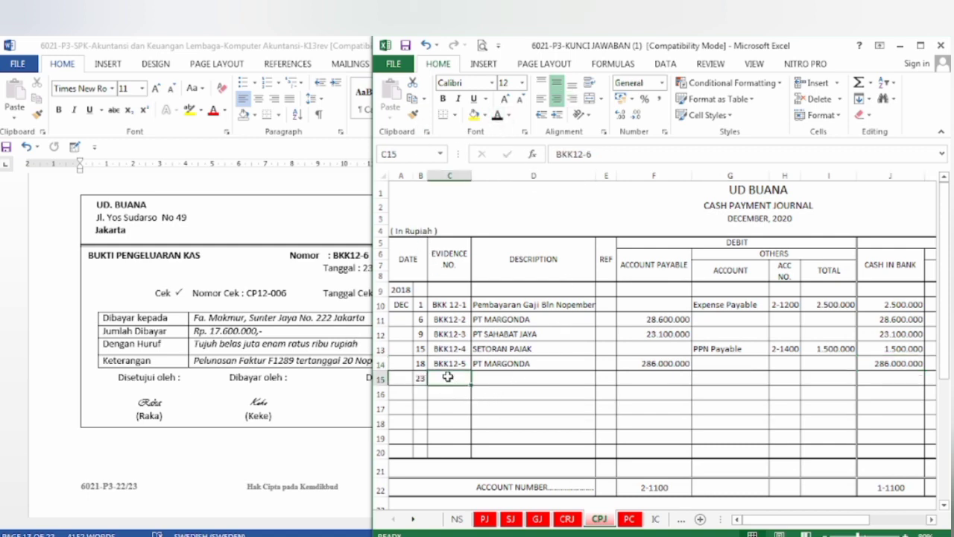
left_click(266, 370)
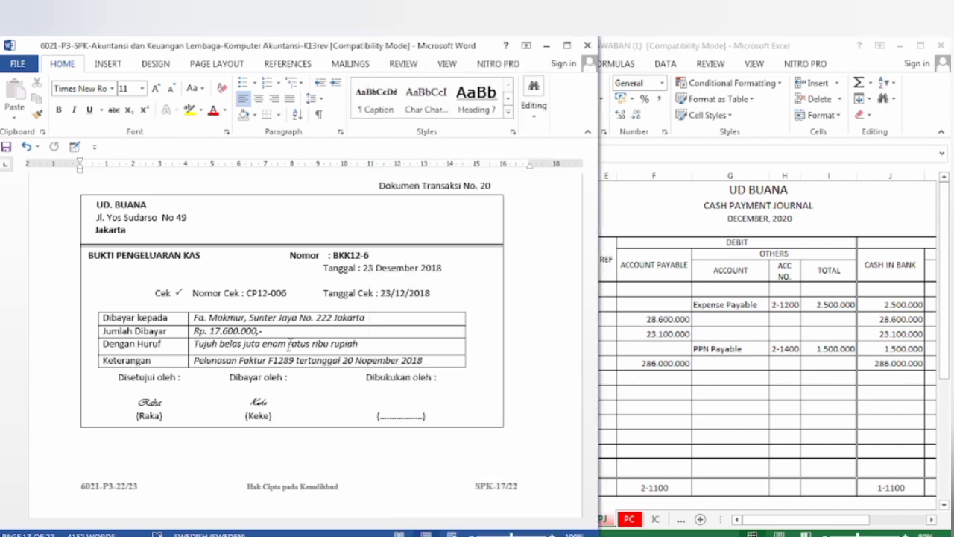
left_click(633, 374)
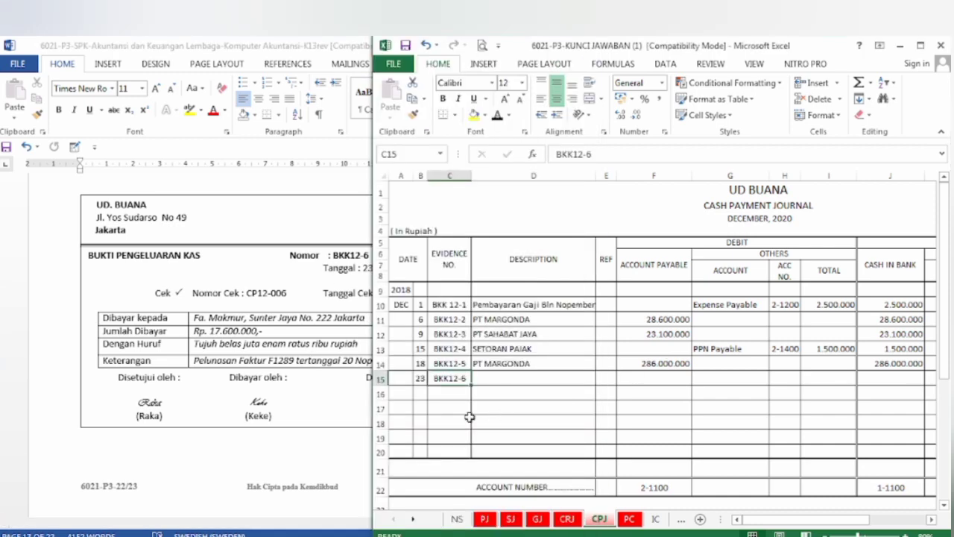
left_click(495, 380)
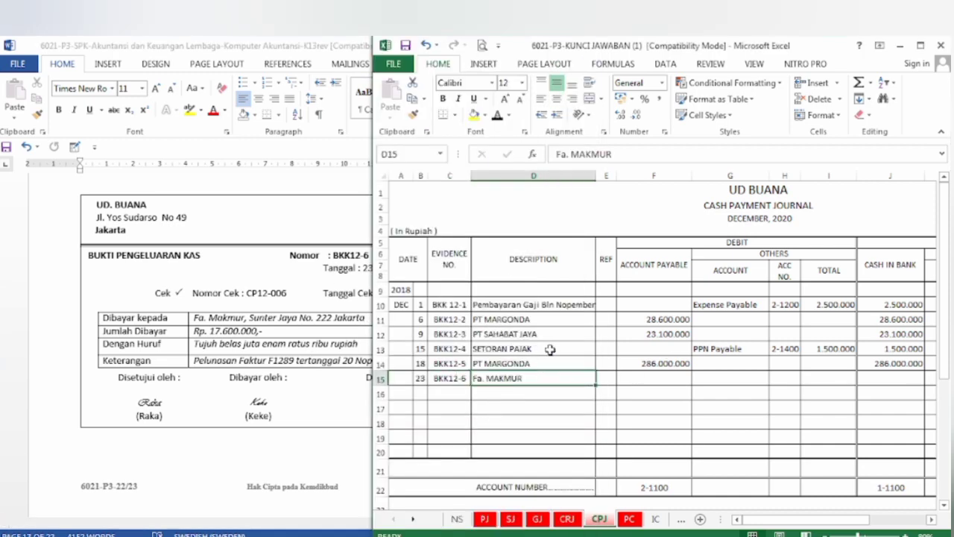
Step: Apply the black font colour to the 17.600.000 account payable in F15 and cash in bank in J15
left_click(632, 378)
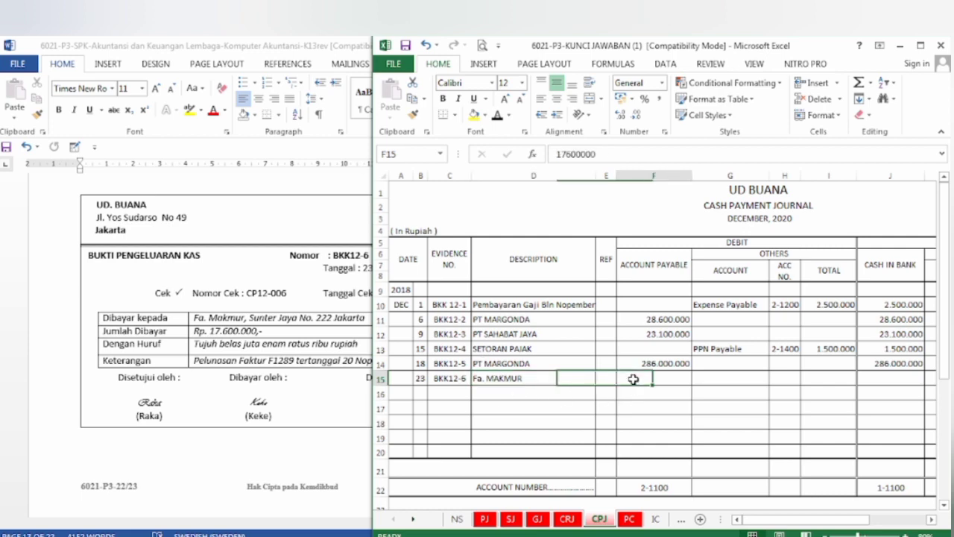
left_click(498, 115)
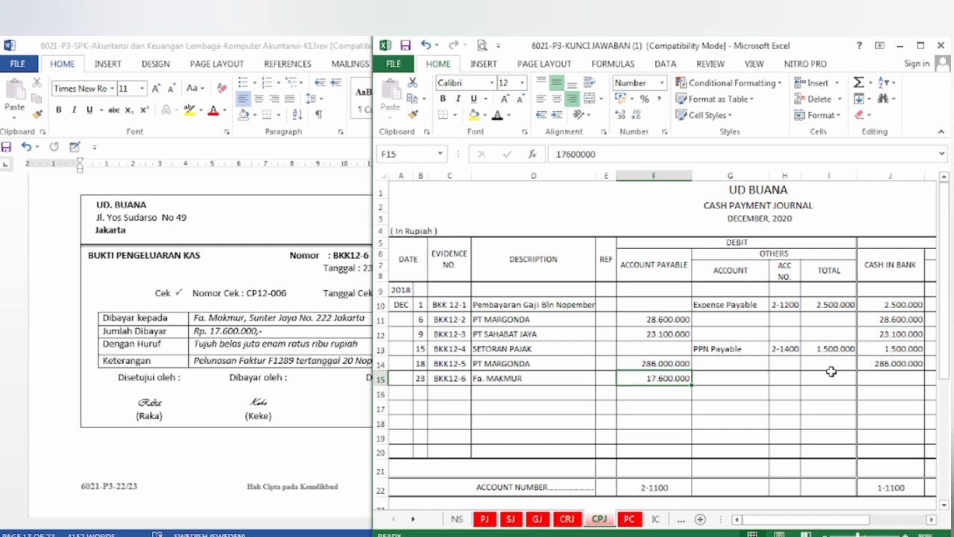
left_click(877, 379)
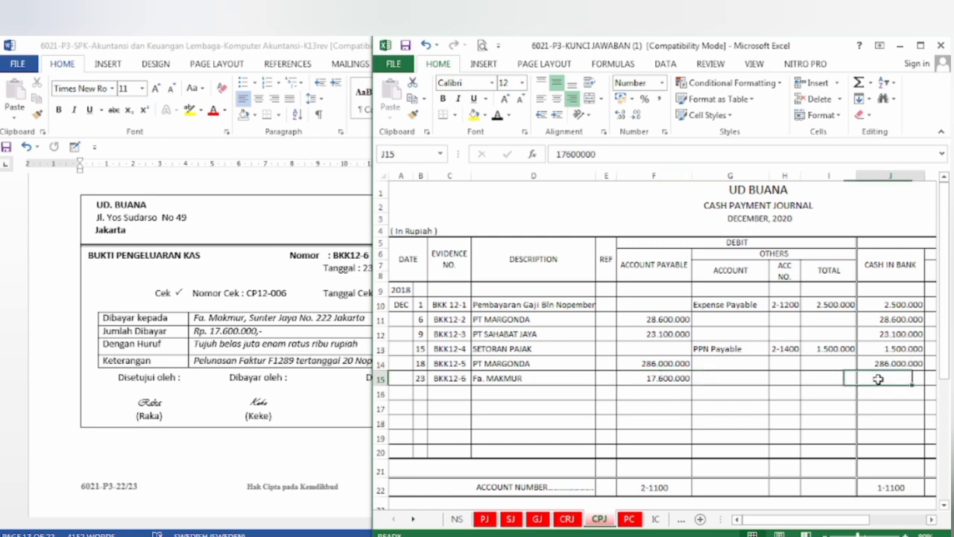
left_click(498, 116)
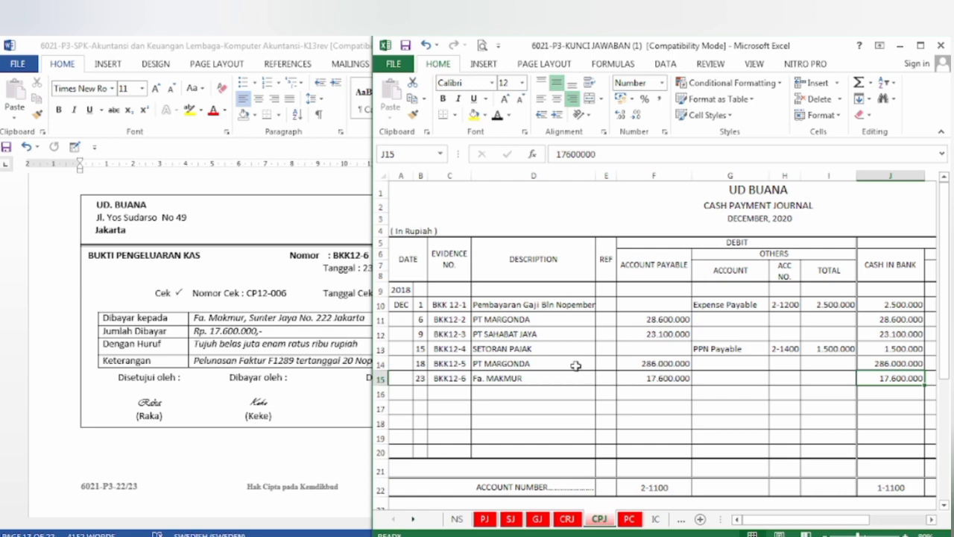
Step: Bring up the cash receipt voucher BKM12-6 in transaction document 21
left_click(301, 439)
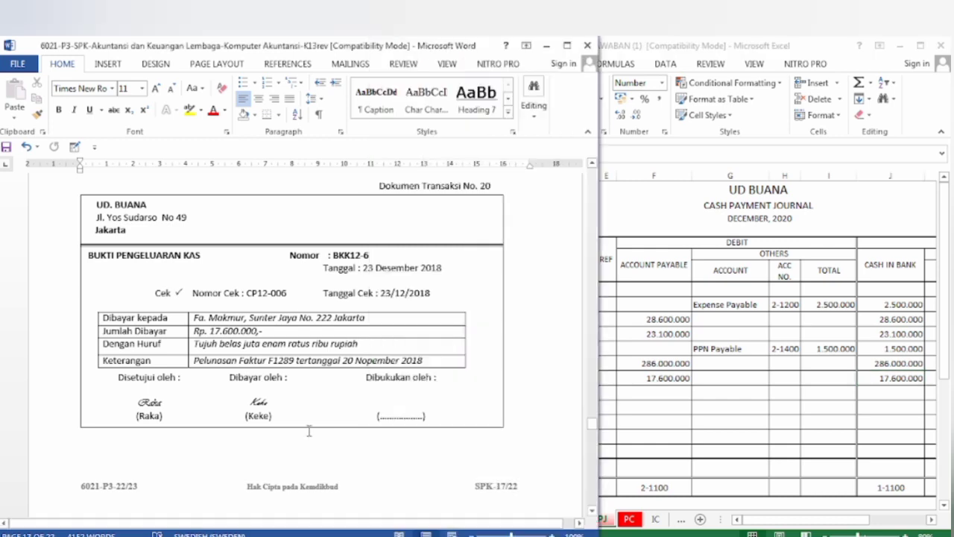
scroll(309, 431, "down", 10)
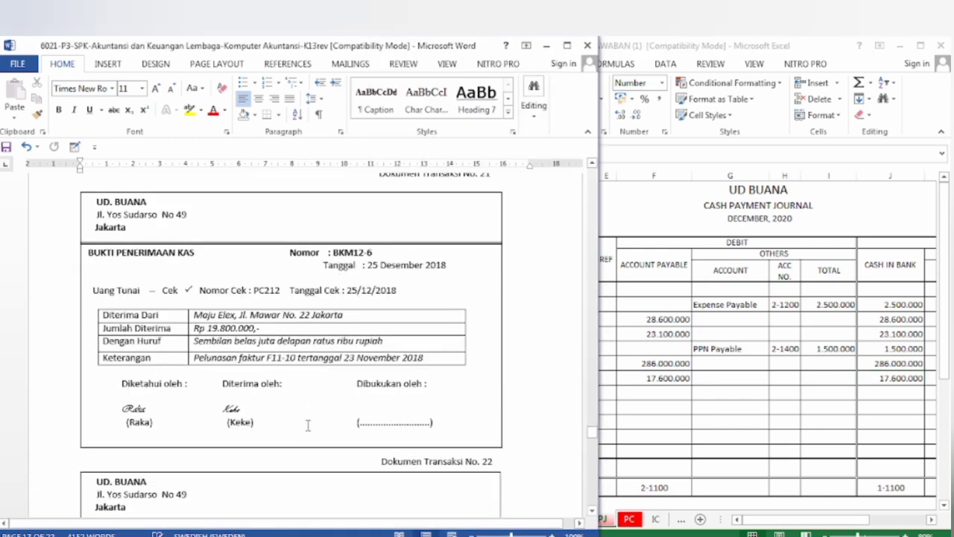
scroll(307, 423, "up", 1)
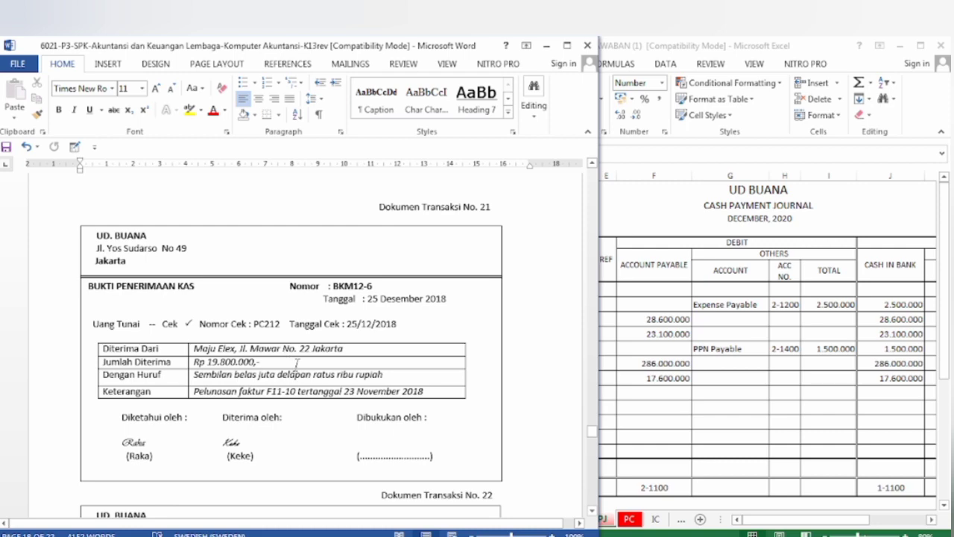
Step: On the CRJ sheet, reveal evidence number BKM12-6 in C17 and MAJU ELEX in D17 with black font, checking them against the voucher
left_click(749, 386)
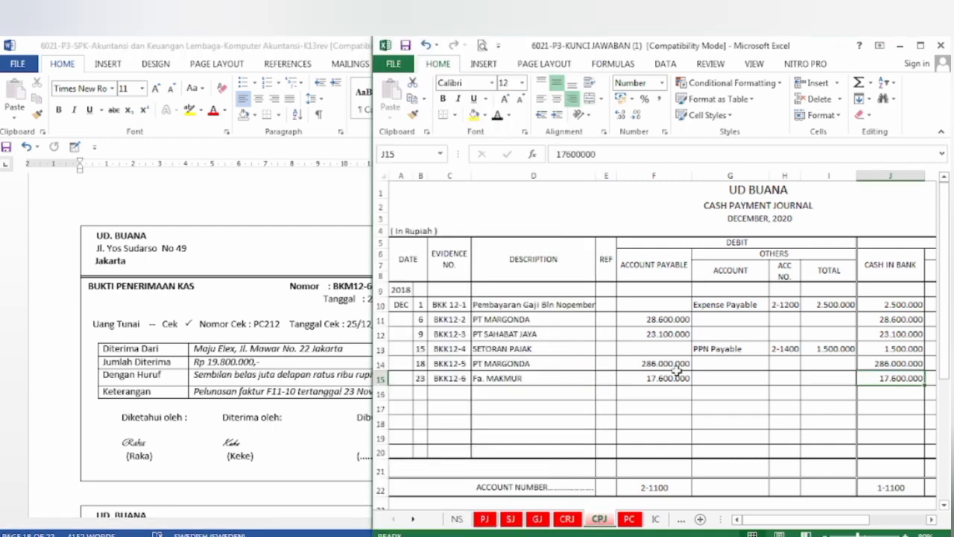
left_click(566, 519)
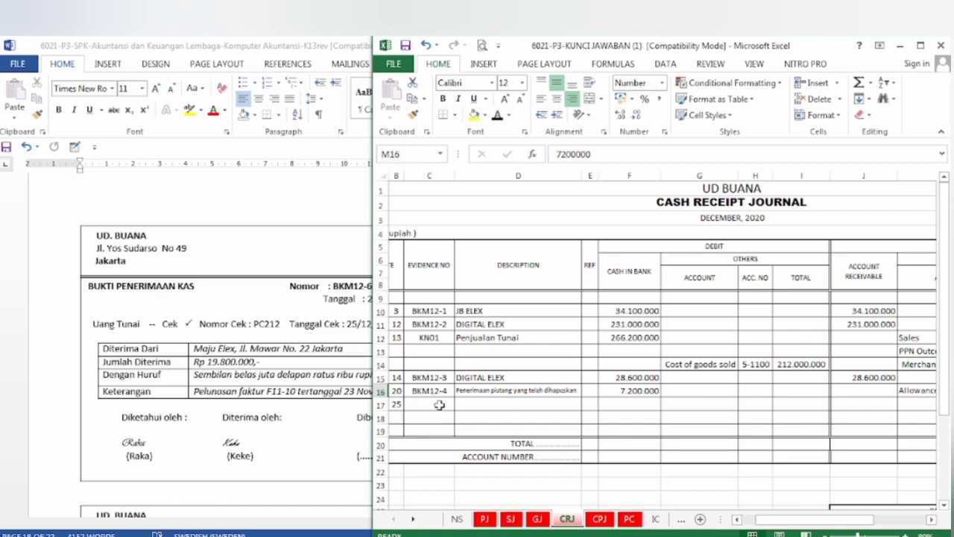
left_click(328, 431)
left_click(644, 407)
left_click_drag(835, 520, 820, 520)
left_click(450, 406)
left_click(195, 258)
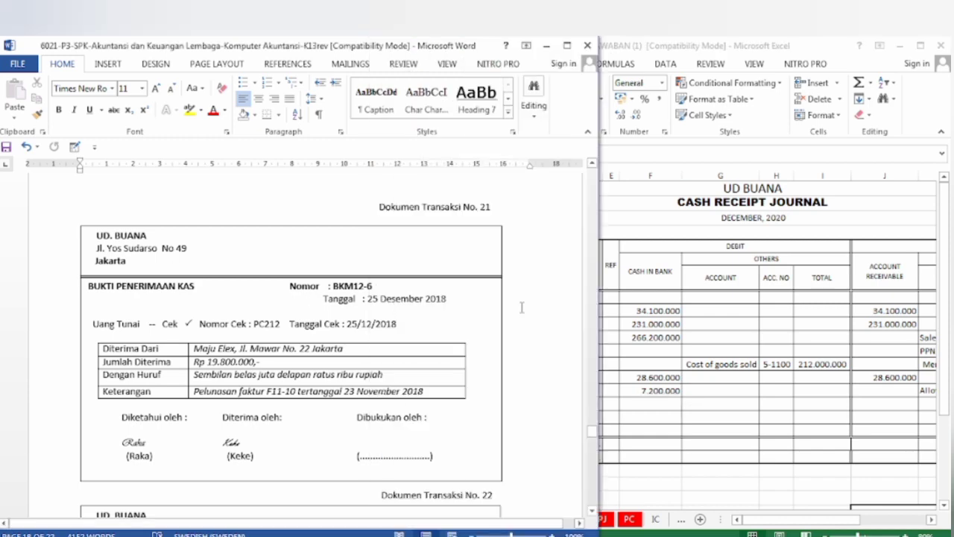
left_click(667, 319)
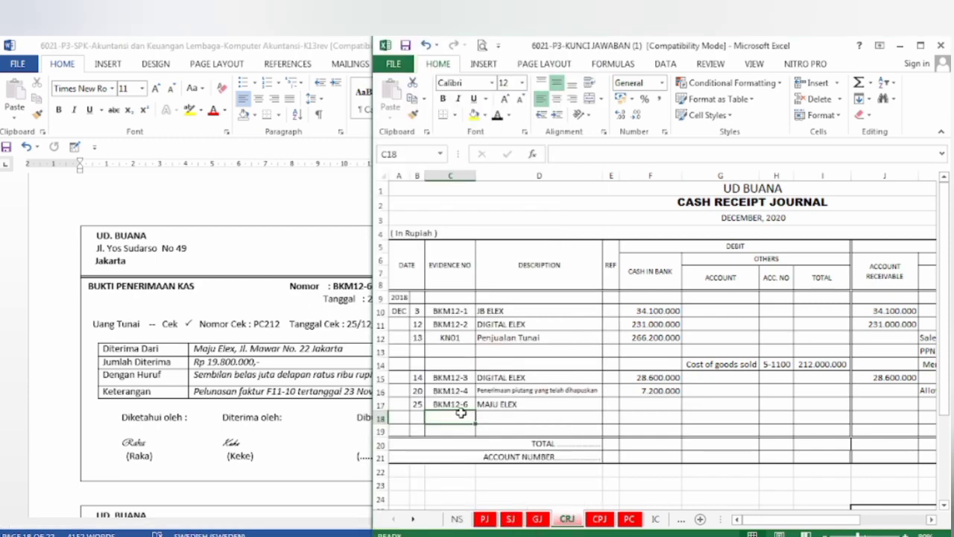
left_click(528, 403)
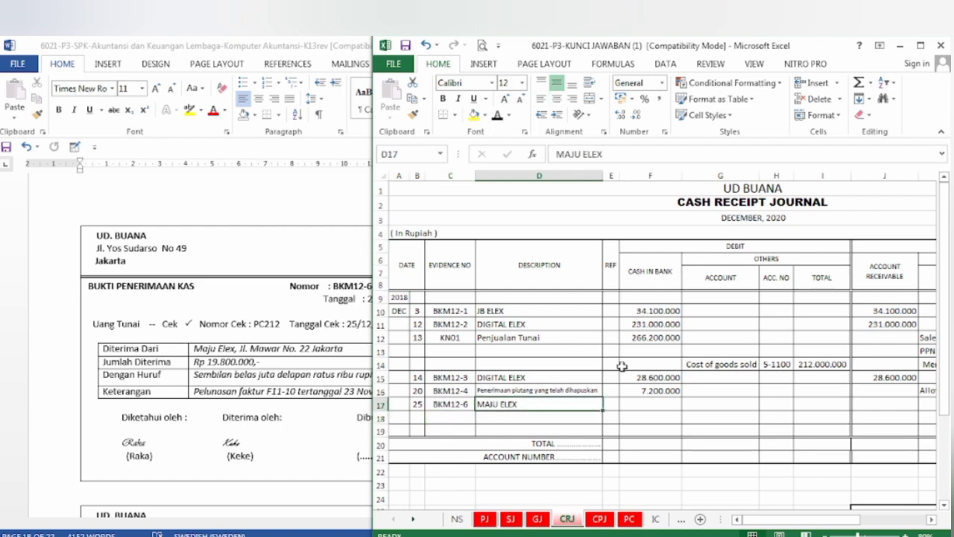
Step: Apply the black font colour to the 19.800.000 cash in bank in F17 and account receivable in J17
left_click(650, 404)
left_click(497, 116)
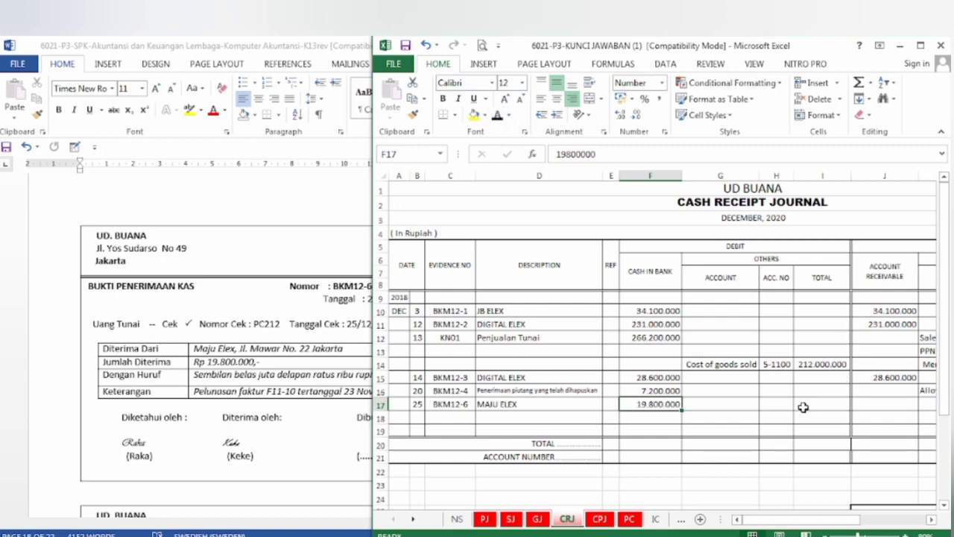
left_click(869, 405)
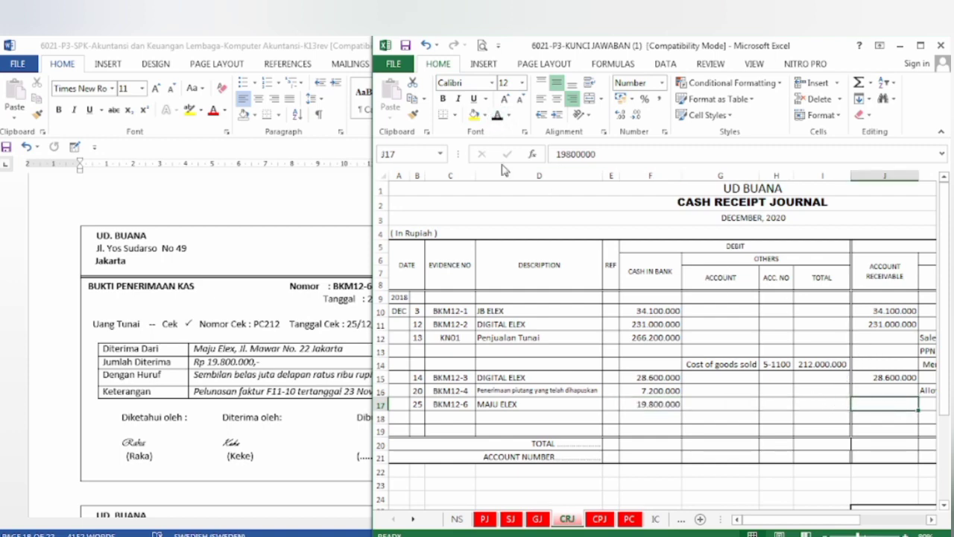
left_click(497, 117)
Step: Bring up the petty cash voucher V12-4 in transaction document 22
left_click(293, 444)
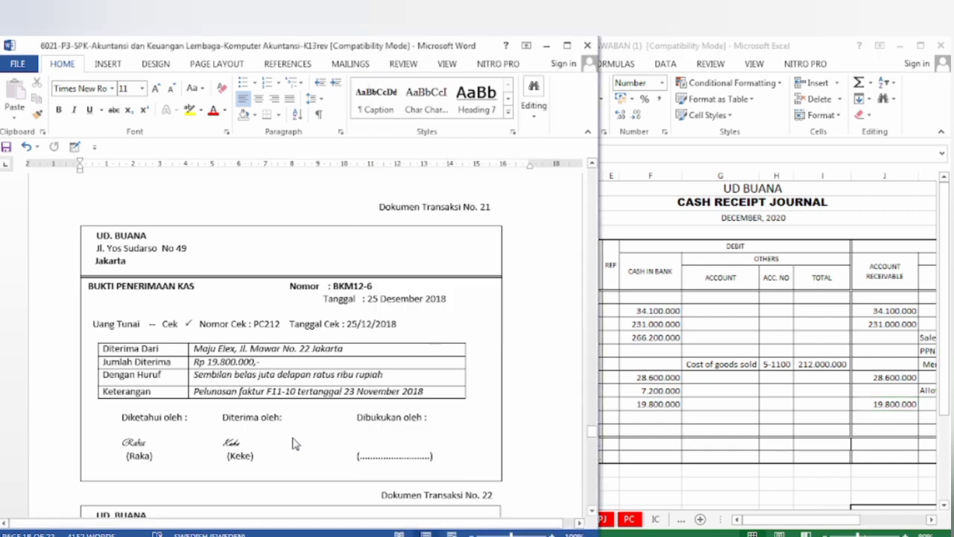
scroll(293, 438, "down", 8)
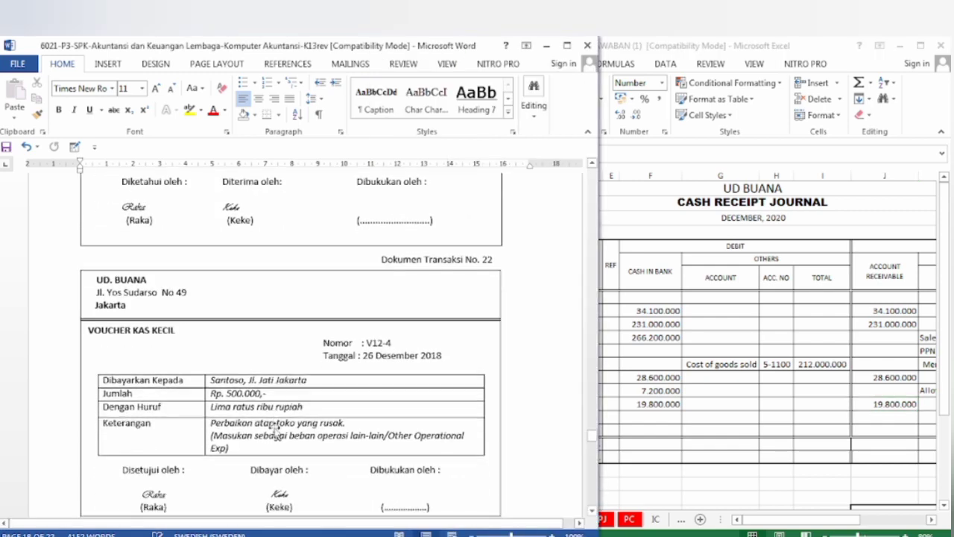
scroll(274, 428, "down", 1)
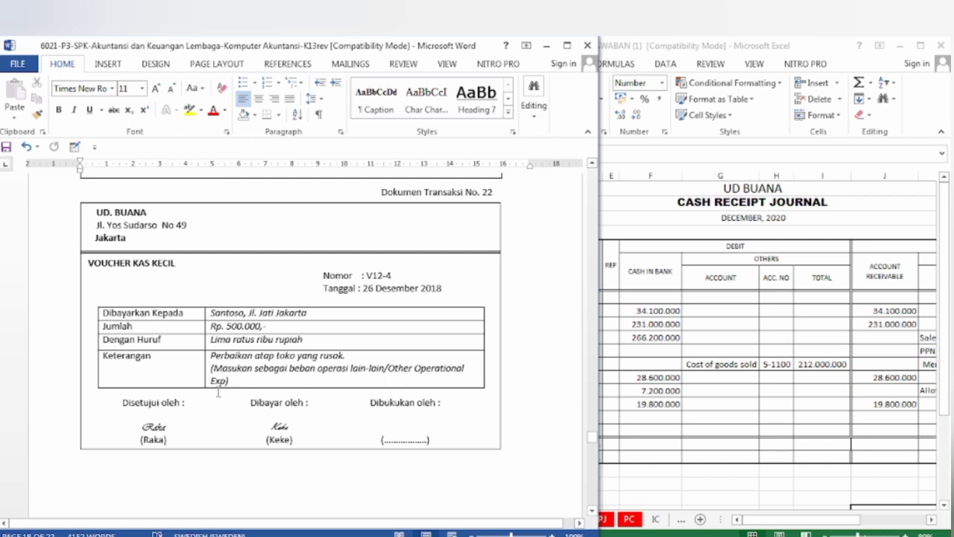
Step: On the PC sheet, apply the black font colour to date 26 in B11, evidence number V12-4 in C11 and Perbaikan toko in D11
left_click(663, 363)
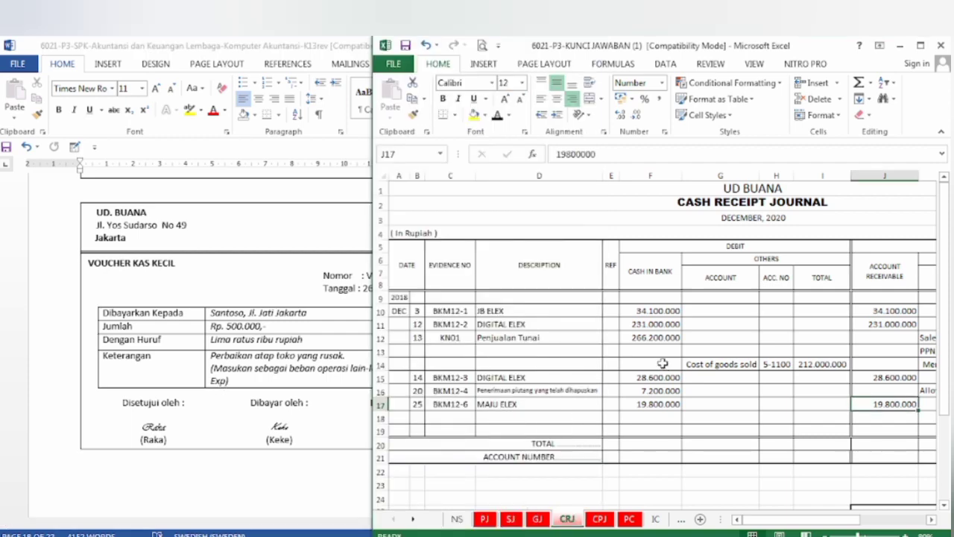
left_click(631, 519)
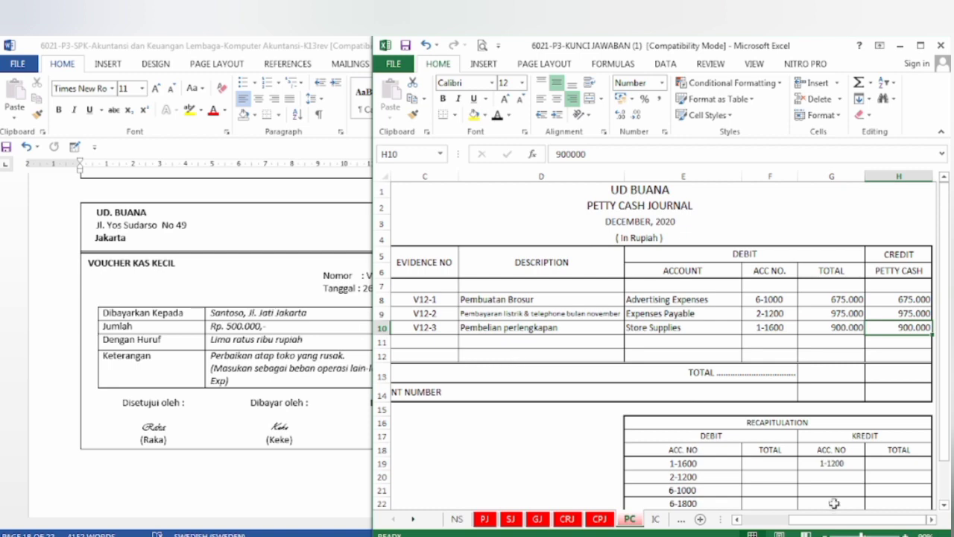
left_click_drag(837, 520, 787, 530)
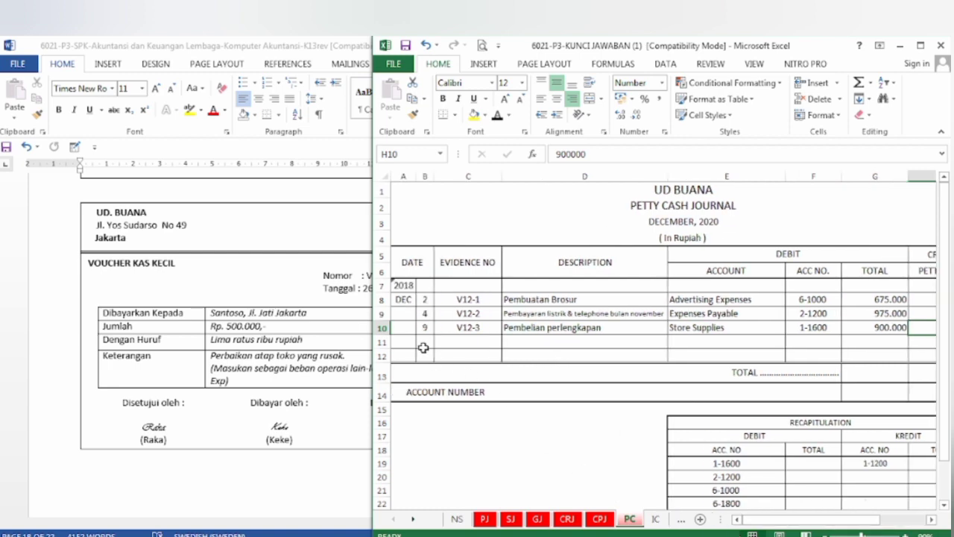
left_click(422, 348)
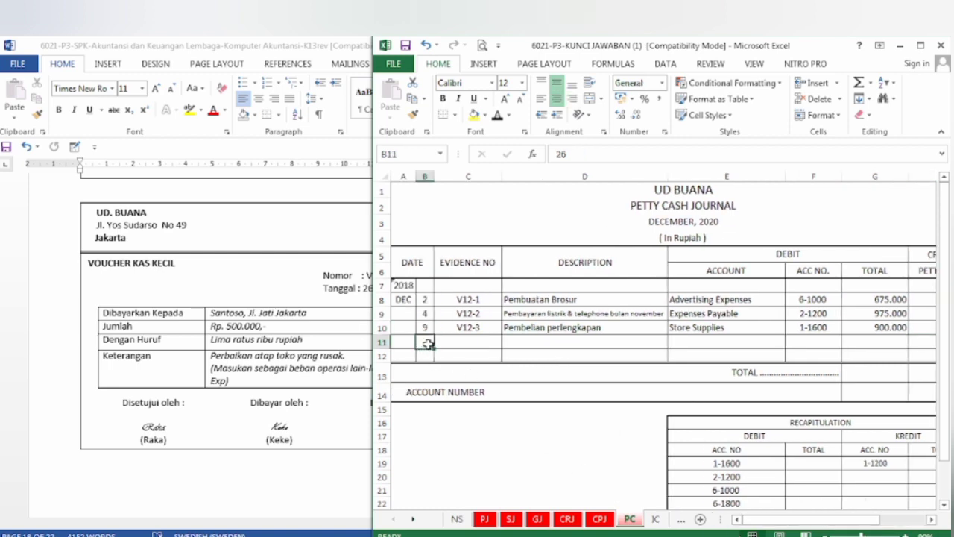
left_click(497, 117)
left_click(448, 340)
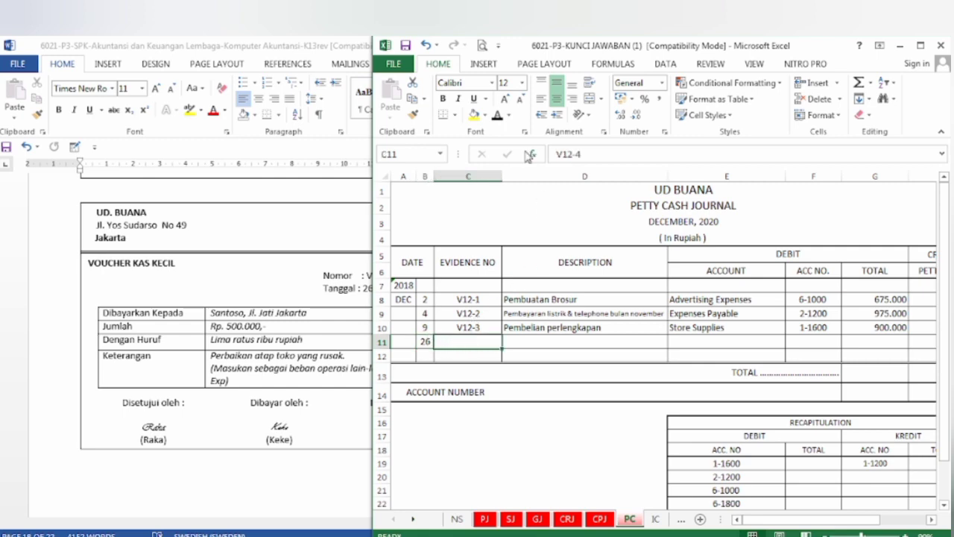
left_click(497, 117)
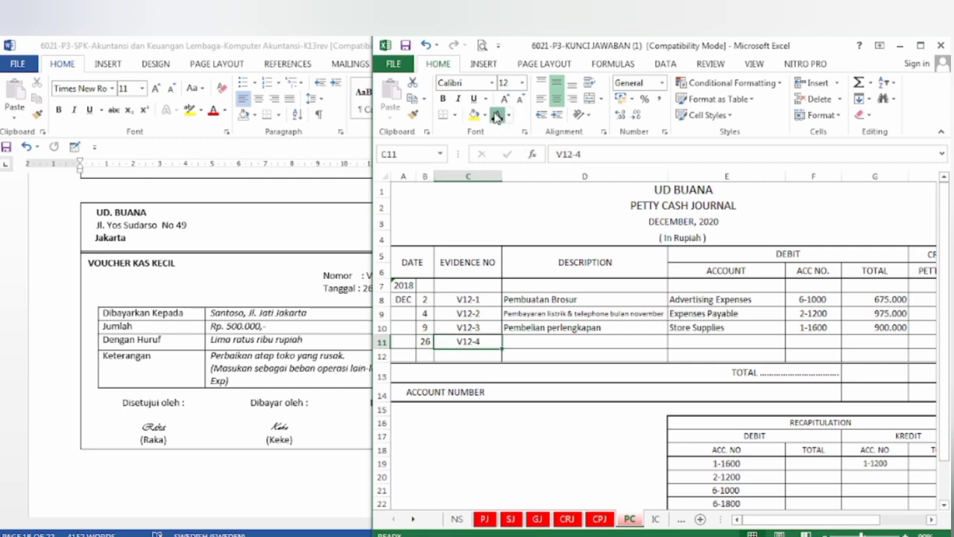
left_click(531, 345)
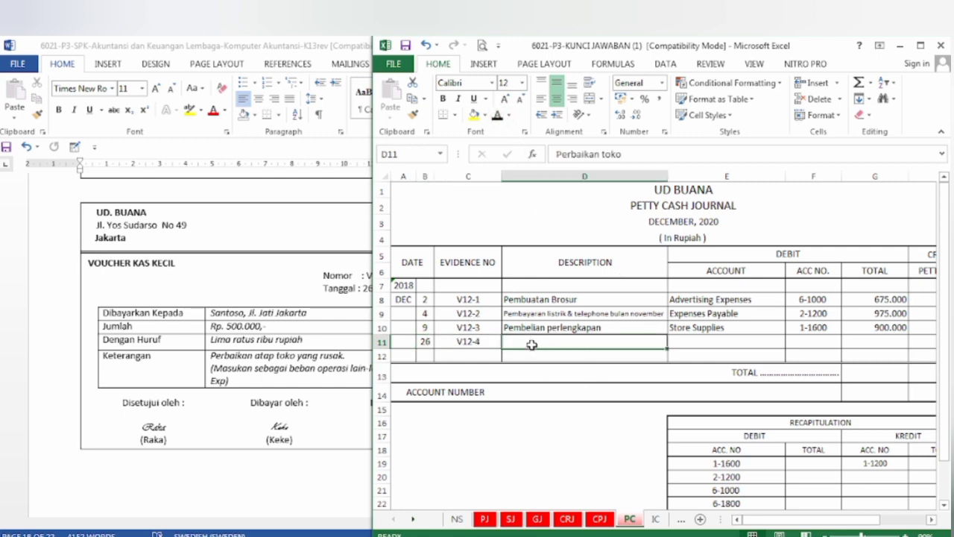
left_click(498, 118)
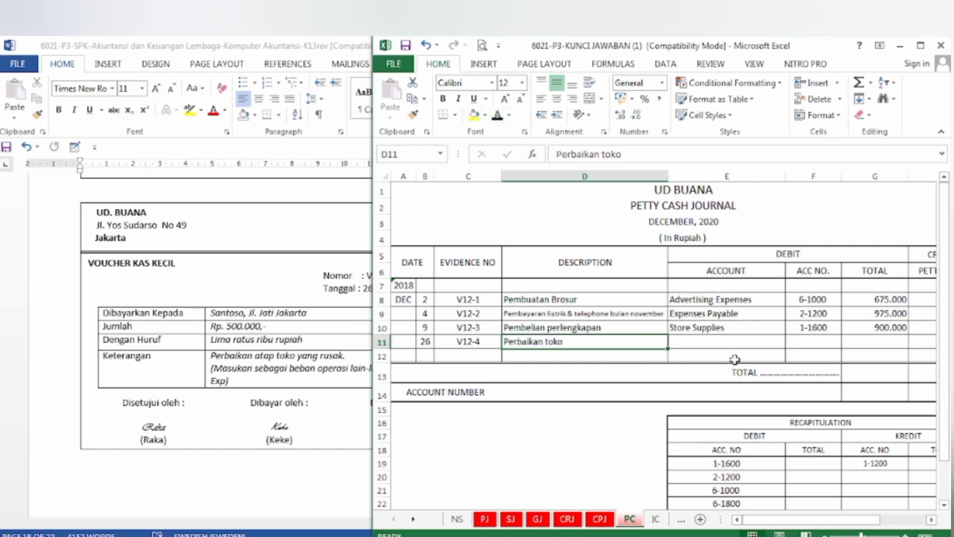
Step: Apply the black font colour to the account Other Operating Expenses in E11 and its account number 6-1800 in F11
left_click(695, 343)
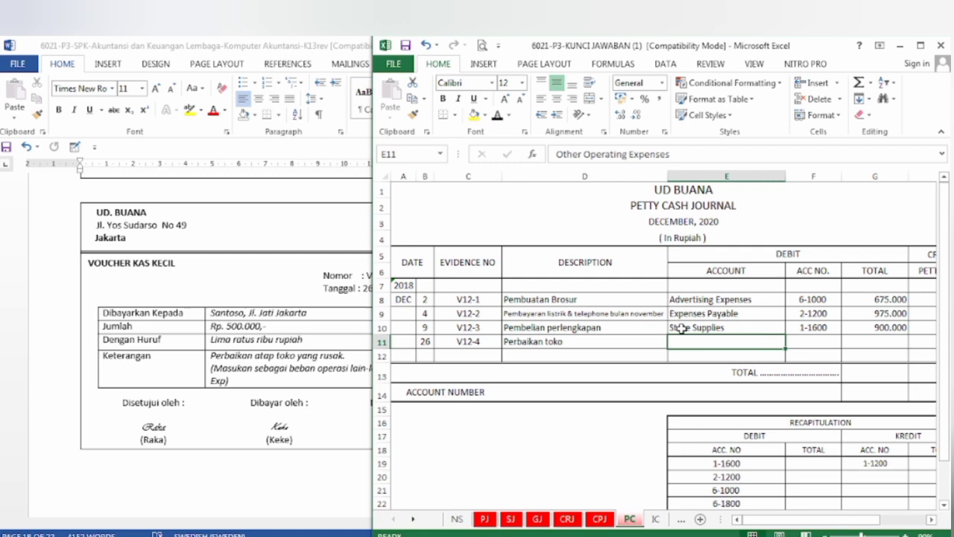
left_click(498, 115)
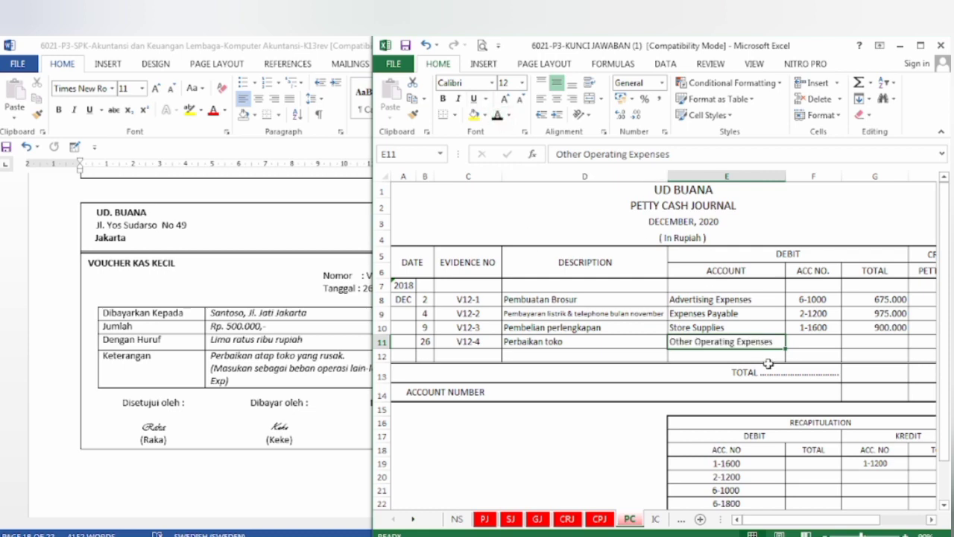
left_click(815, 342)
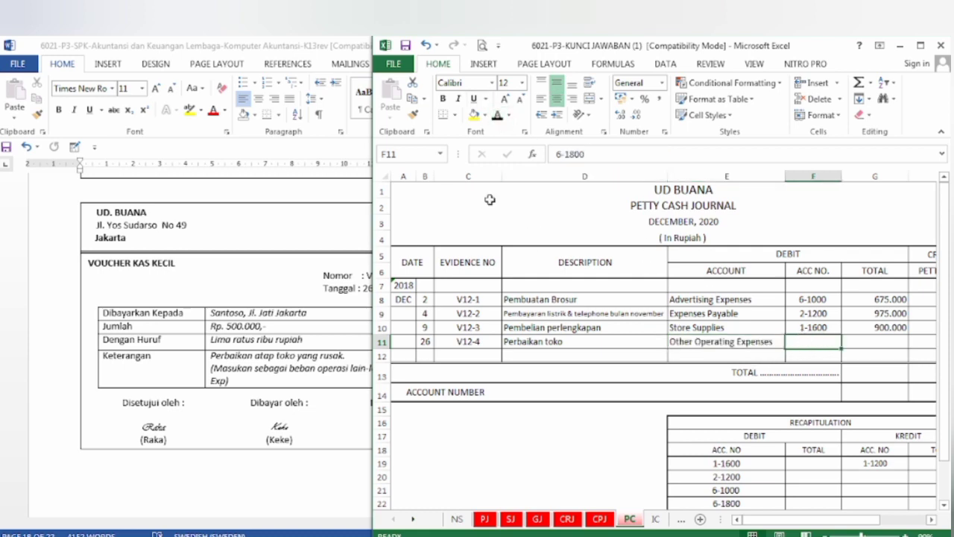
left_click(498, 117)
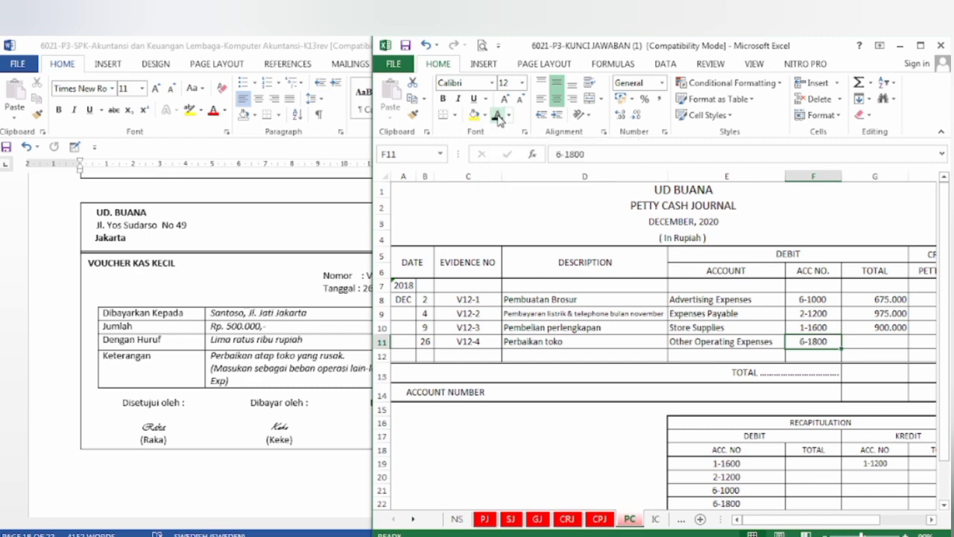
Step: Apply the black font colour to the 500.000 debit total in G11 and petty cash credit in H11
left_click(879, 343)
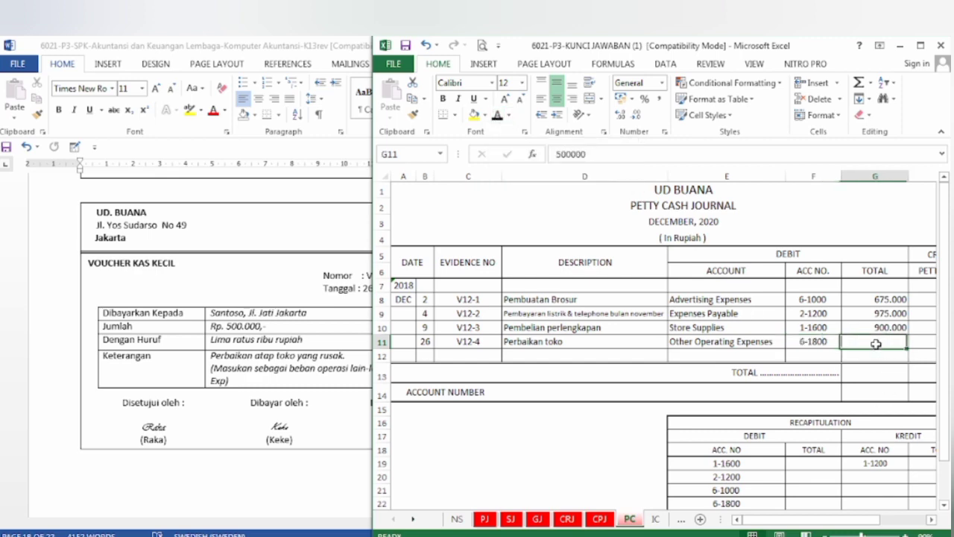
left_click(498, 117)
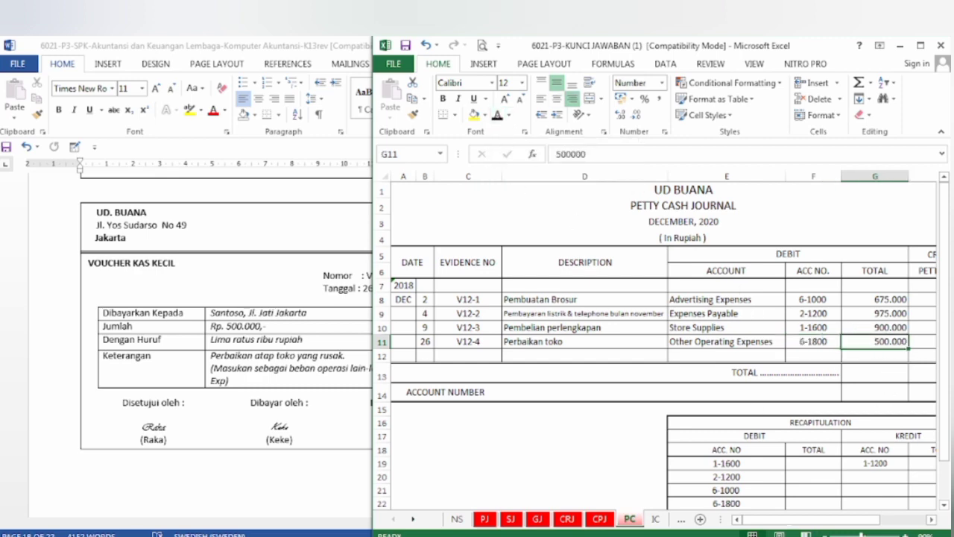
left_click_drag(762, 520, 809, 524)
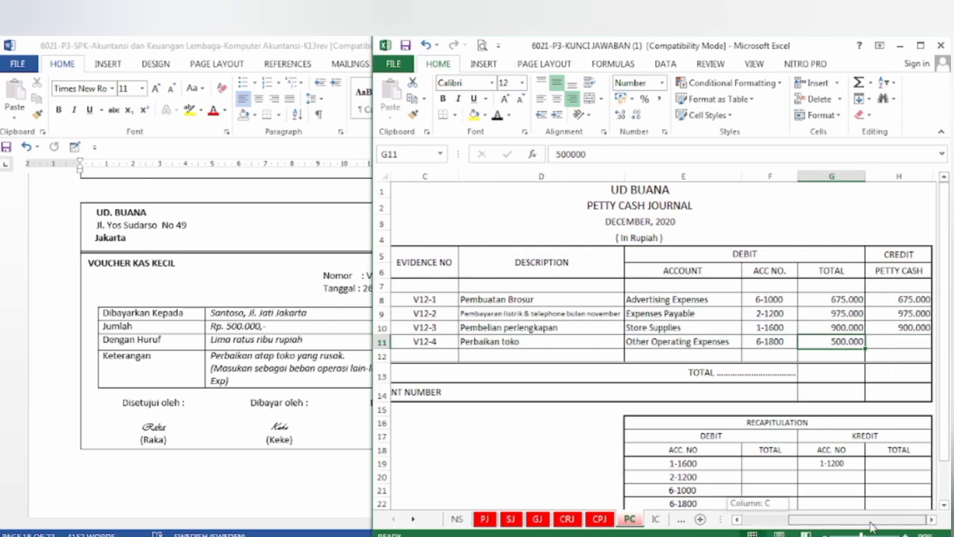
left_click_drag(872, 527, 874, 526)
left_click(879, 341)
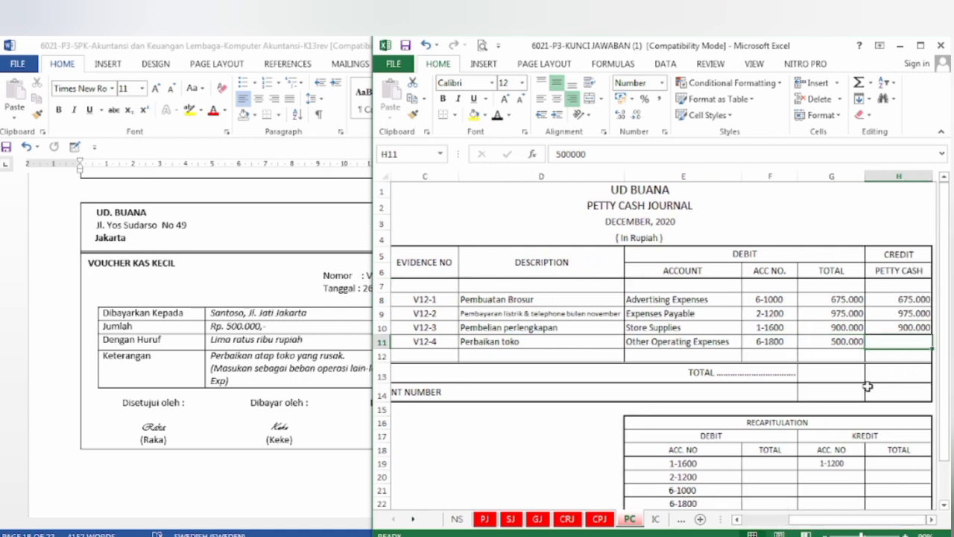
left_click(497, 116)
Step: Bring up the sales invoice F12-3 for Maju Elex in transaction document 23
left_click(302, 463)
scroll(305, 456, "down", 12)
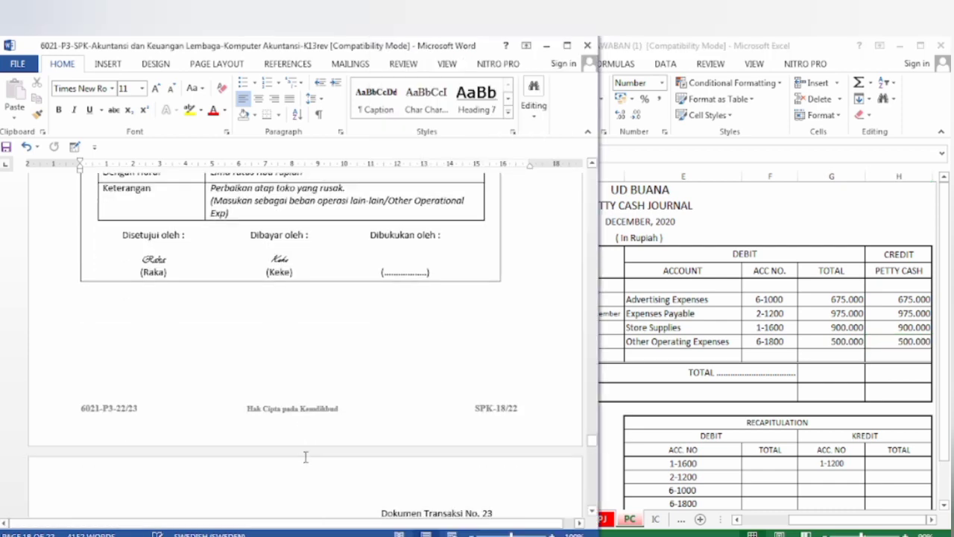
scroll(302, 454, "down", 1)
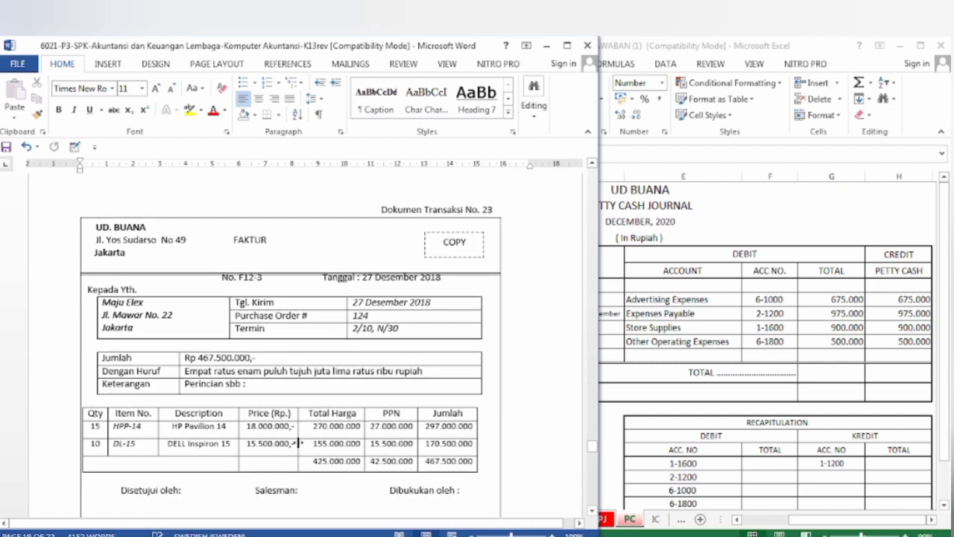
Step: On the SJ sheet, apply the black font colour to invoice number F12-3 in C11 and MAJU ELEX in D11
scroll(299, 443, "down", 2)
scroll(295, 437, "up", 1)
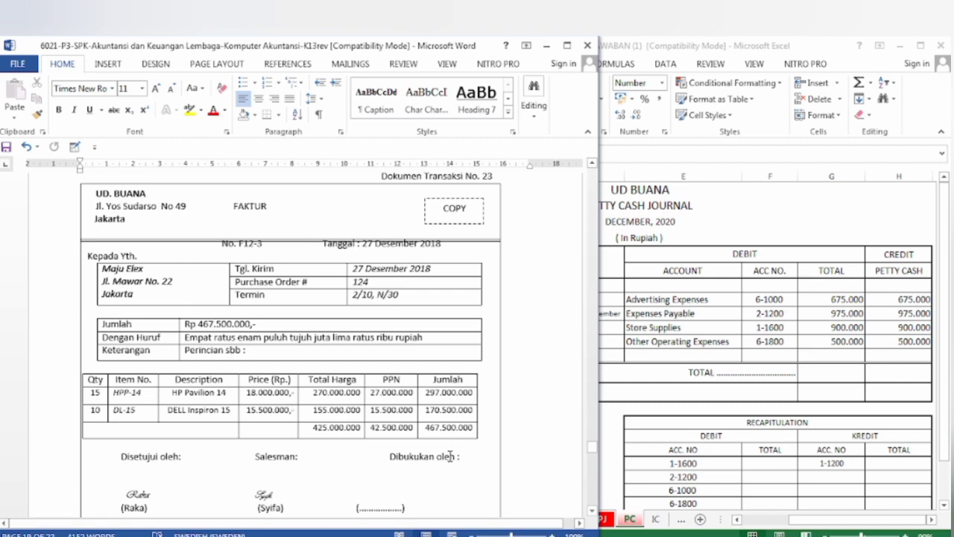
left_click(697, 446)
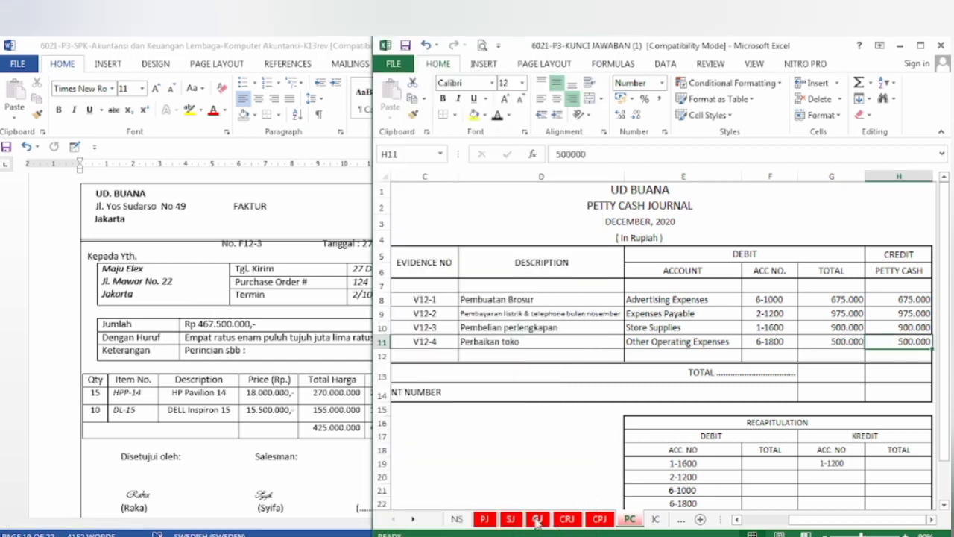
left_click(511, 518)
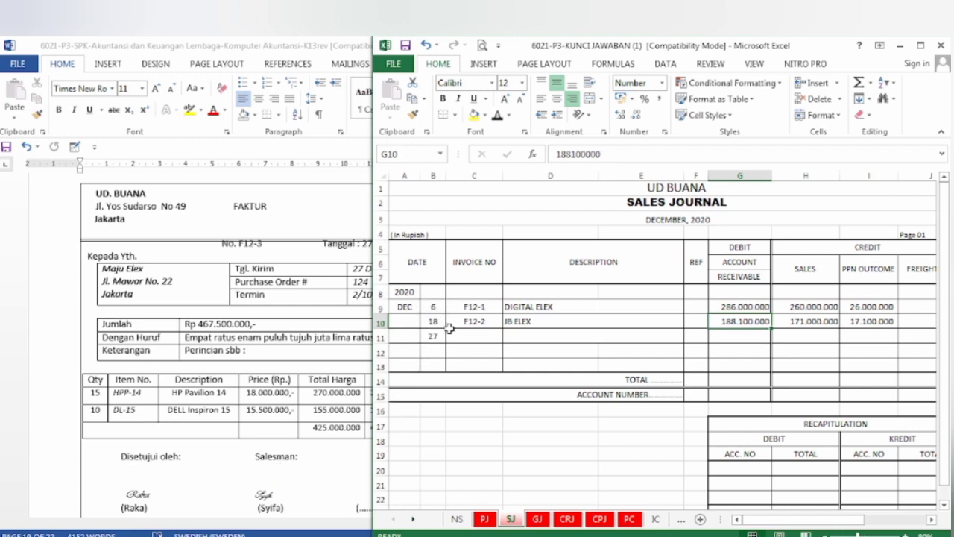
left_click(459, 336)
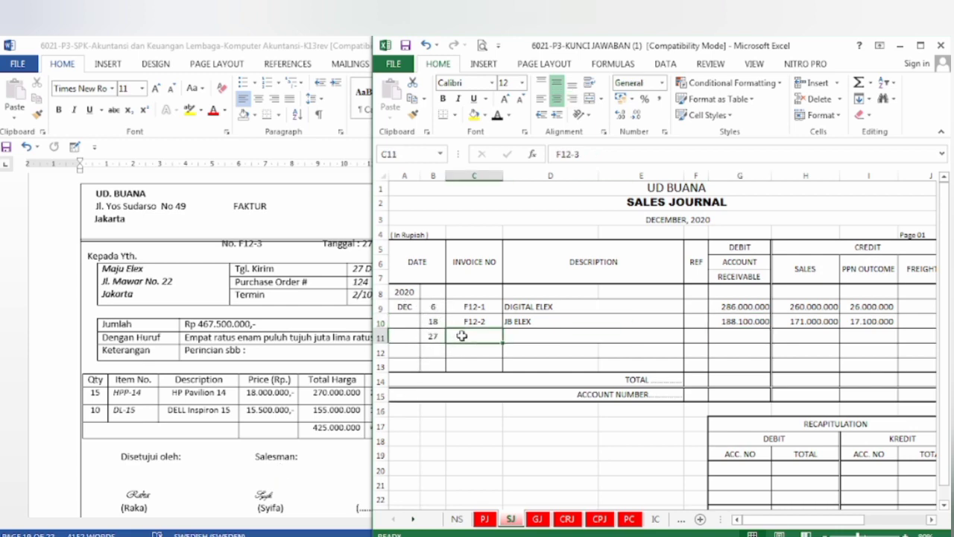
left_click(497, 117)
left_click(532, 336)
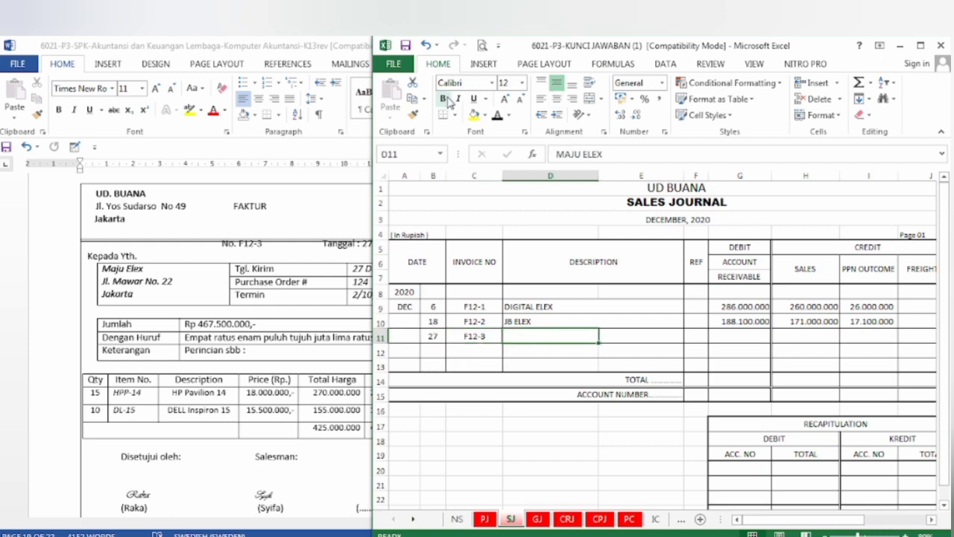
left_click(499, 117)
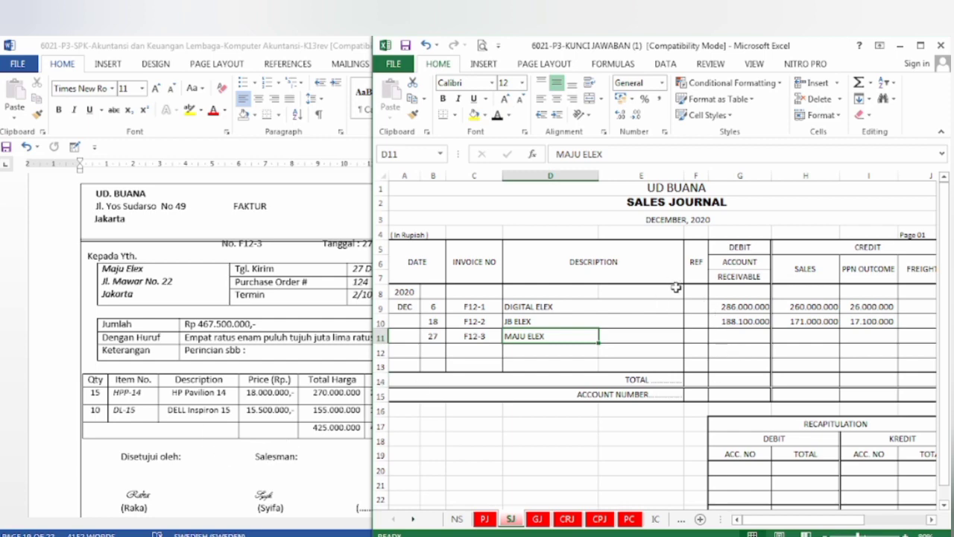
Step: Check the invoice total in transaction document 23 and apply the black font colour to the 467.500.000 account receivable debit in G11
left_click(256, 444)
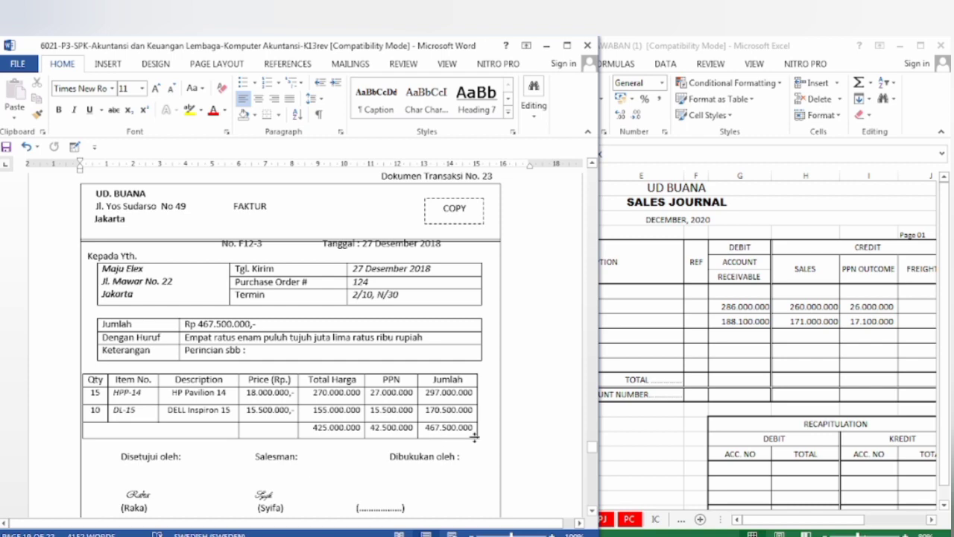
left_click(756, 342)
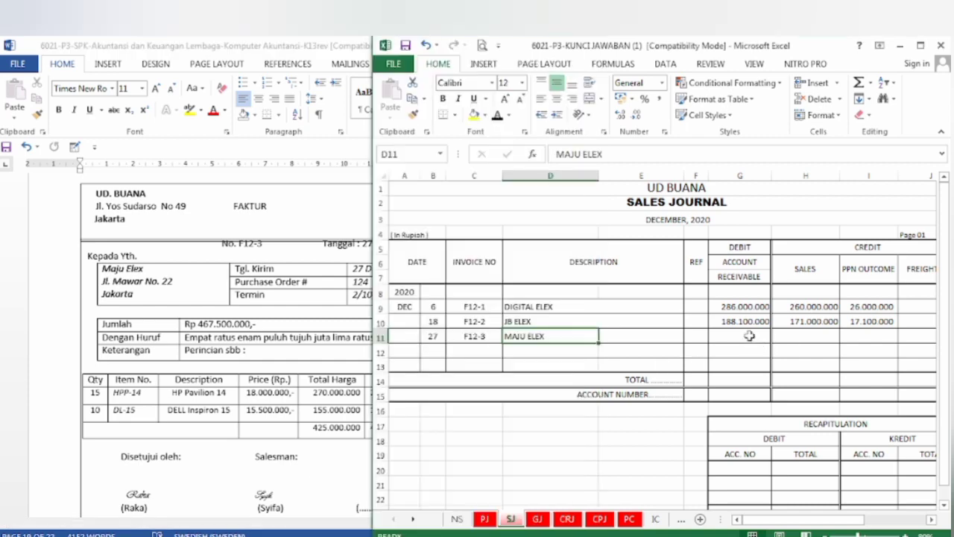
left_click(758, 341)
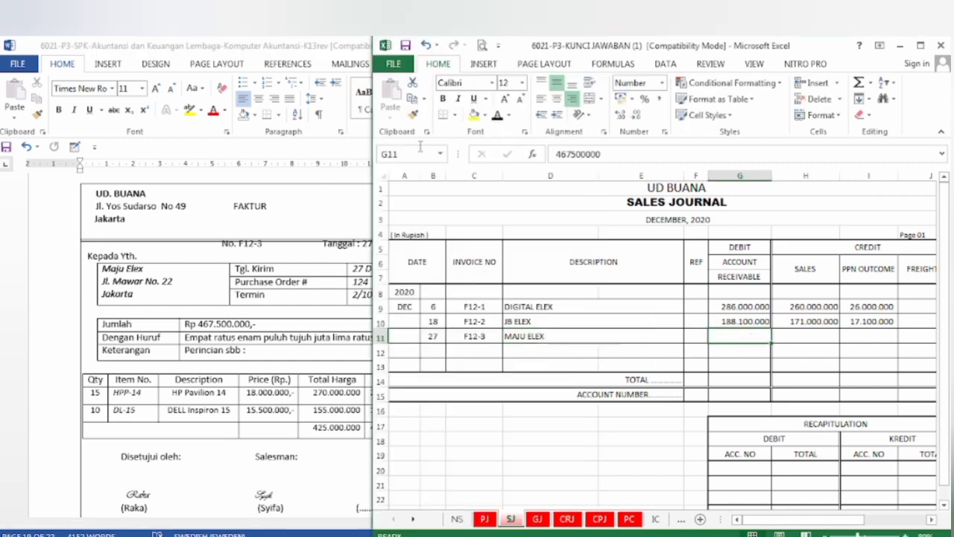
left_click(497, 117)
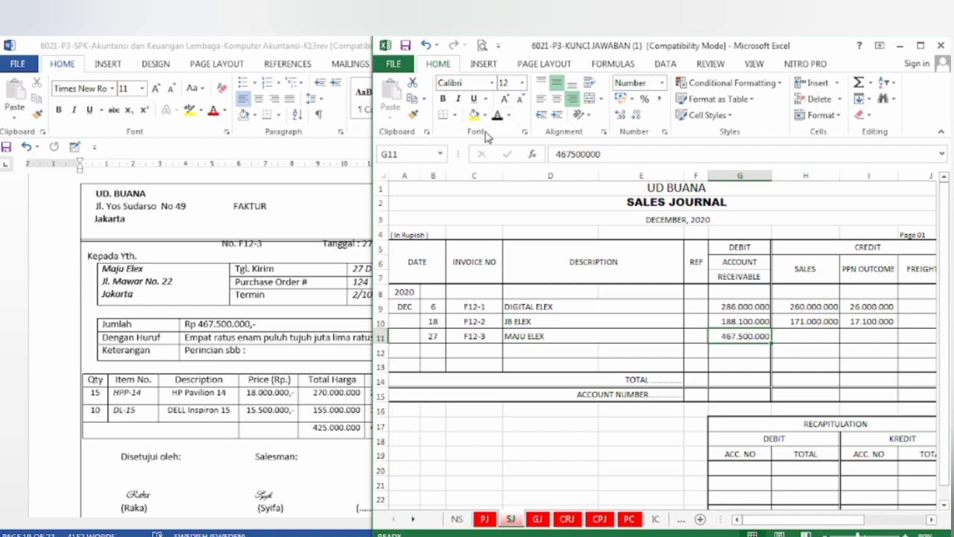
Step: Apply the black font colour to the 425.000.000 sales credit in H11 and the 42.500.000 PPN outcome in I11, checking against the invoice
left_click(302, 363)
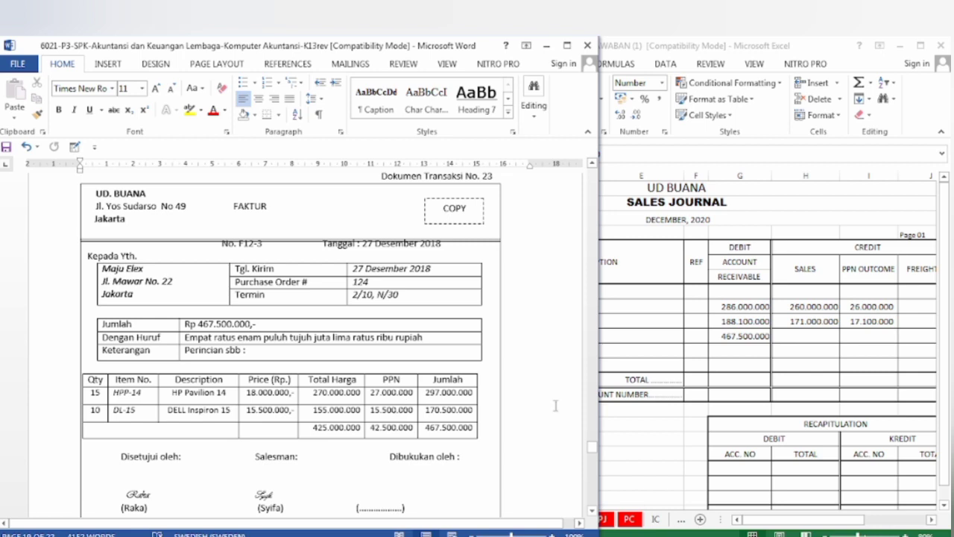
double_click(812, 337)
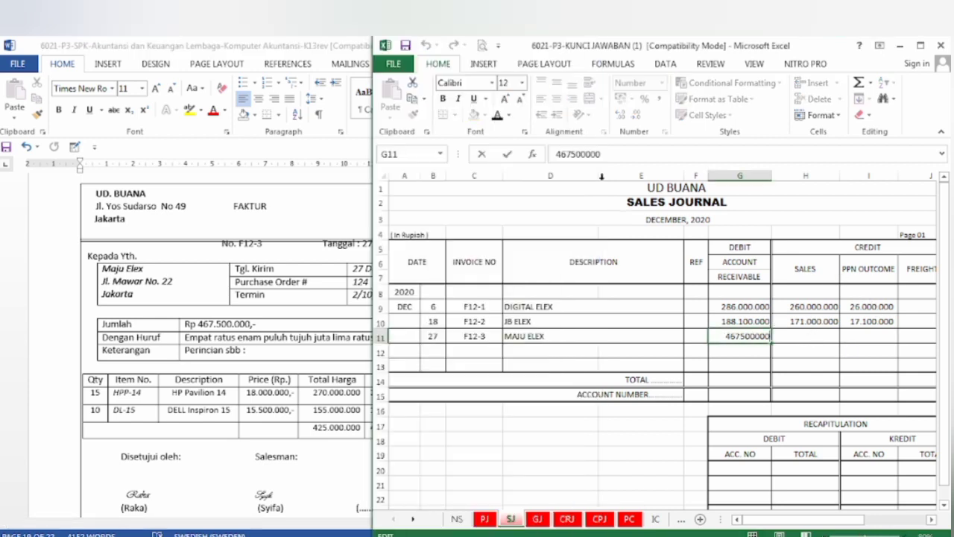
left_click(823, 339)
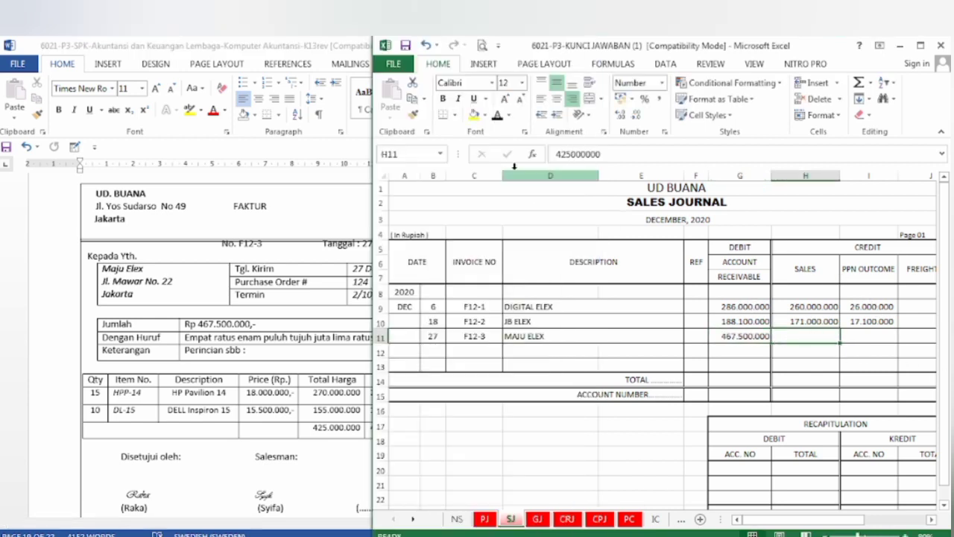
left_click(288, 462)
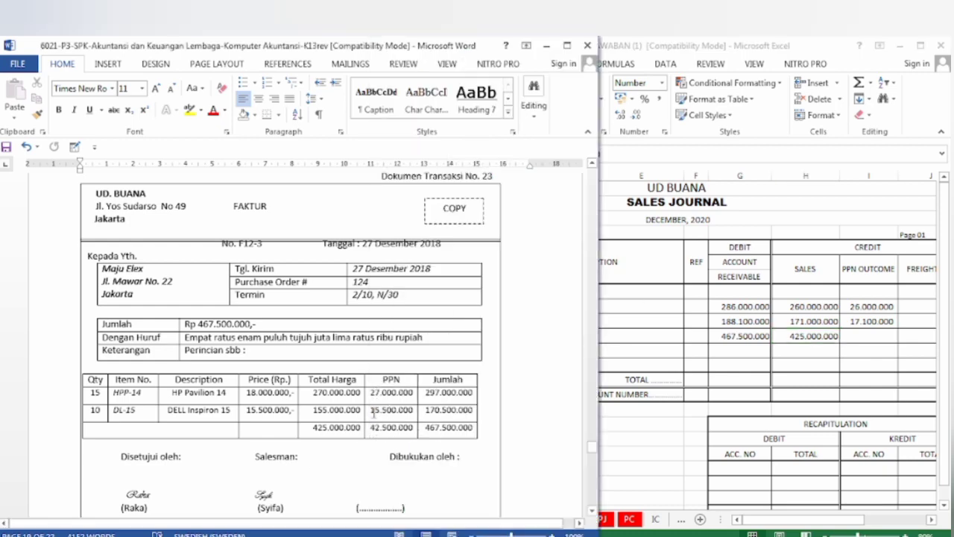
left_click(870, 334)
left_click(870, 334)
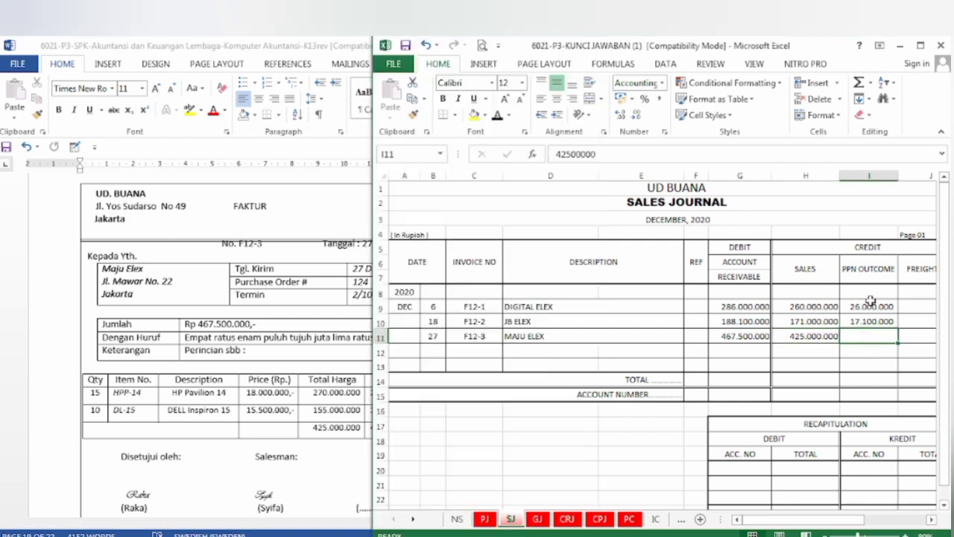
left_click(497, 115)
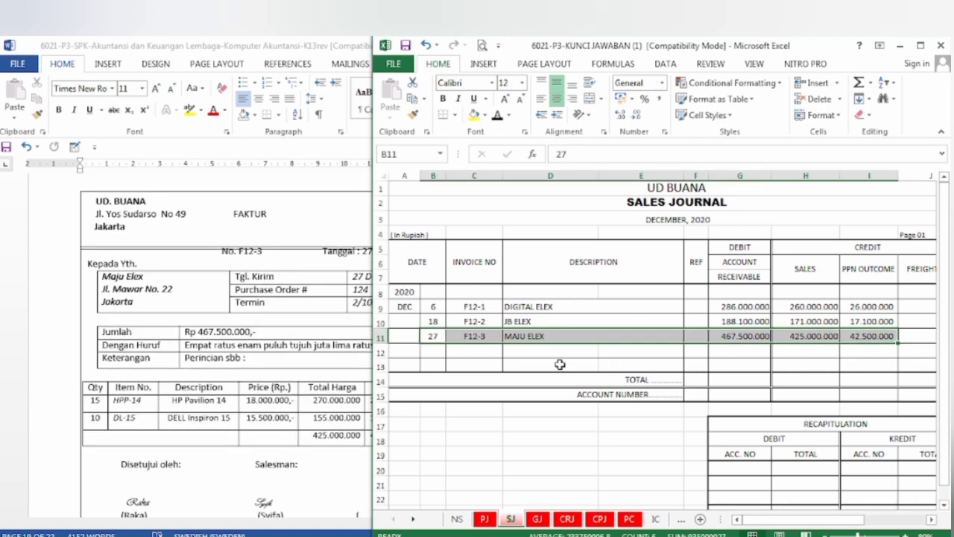
left_click(559, 364)
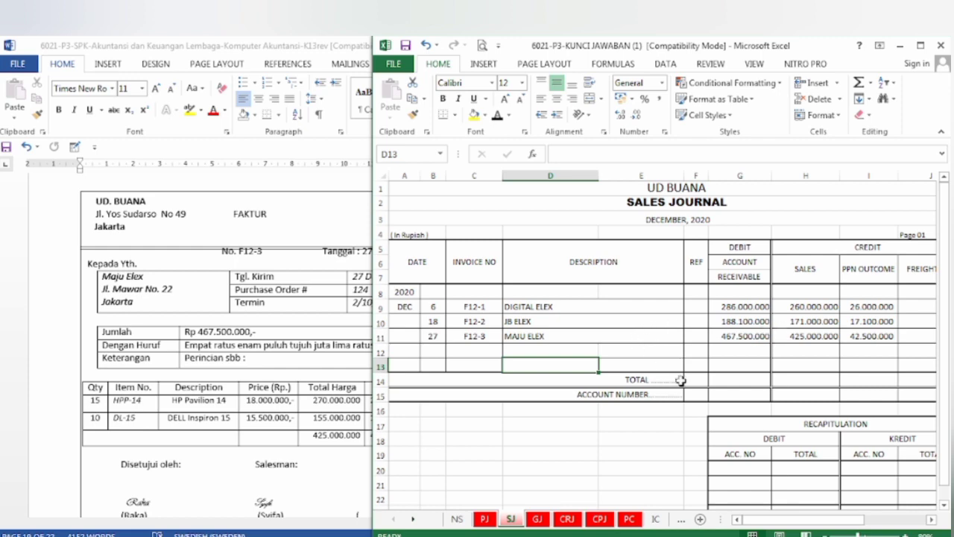
Step: On the GJ sheet, fill the date 27 entry F12-3 for Cost of goods sold and Merchandise Inventory, B27:G28, with yellow
left_click(538, 519)
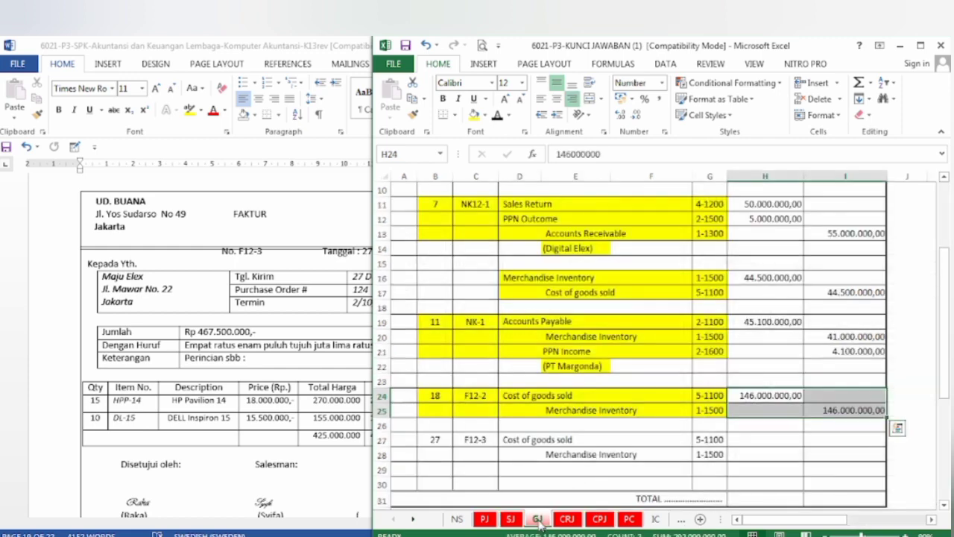
scroll(517, 360, "down", 2)
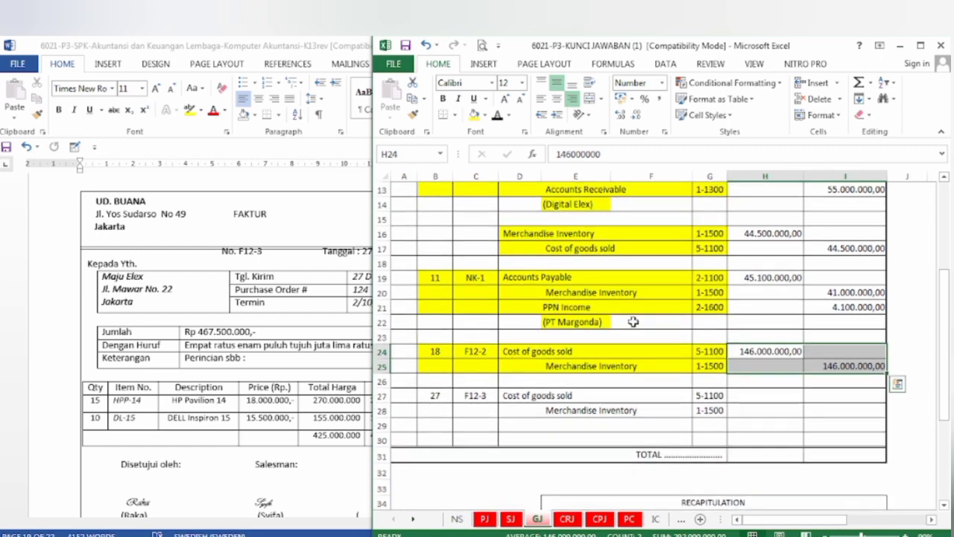
left_click_drag(437, 397, 709, 409)
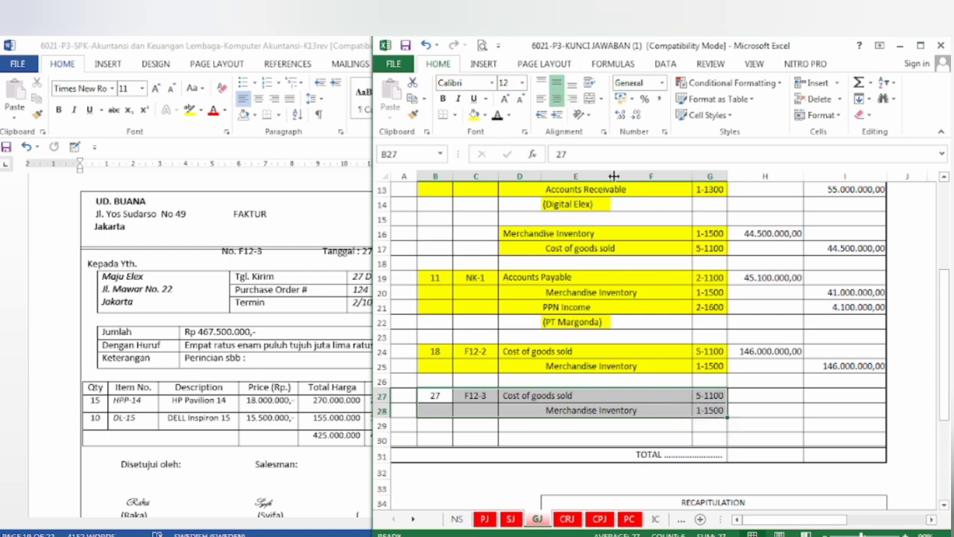
left_click(474, 116)
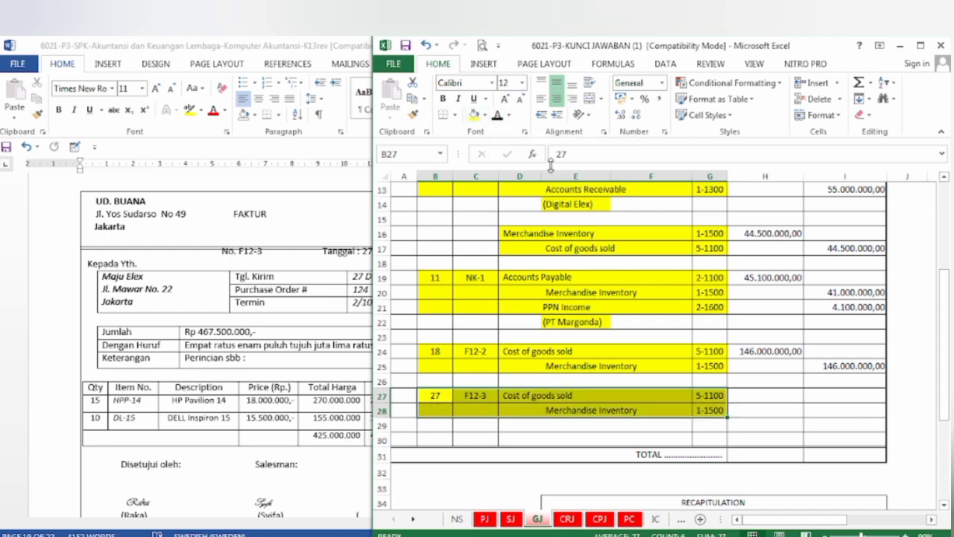
Step: On the IC sheet, fill the date 27 Penjualan row of the HP Pavilion 14 card, B18:J18, with yellow
left_click(656, 520)
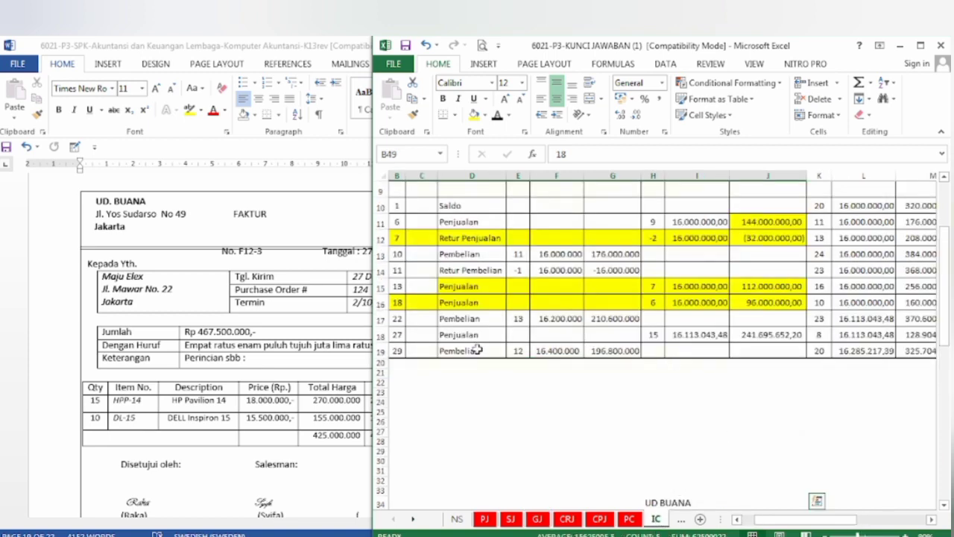
scroll(616, 340, "up", 3)
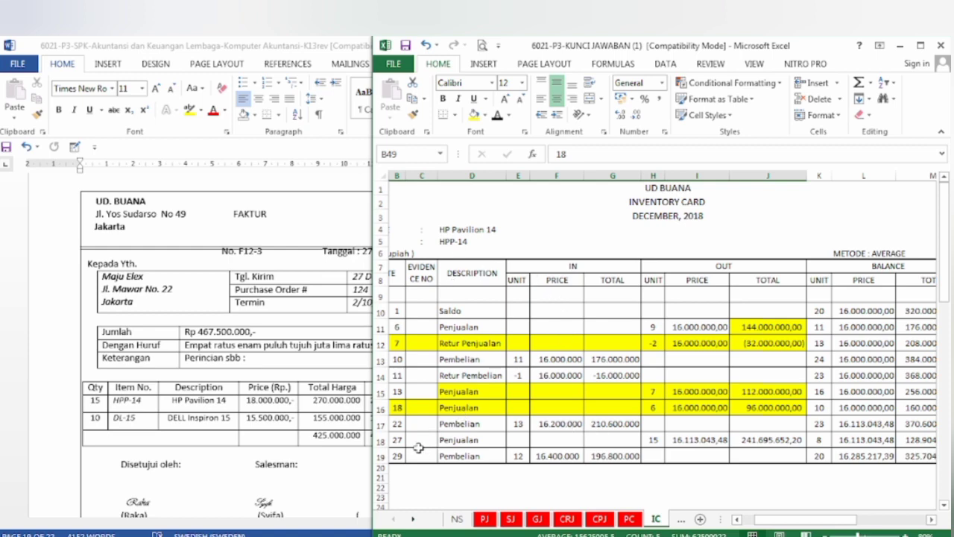
left_click_drag(401, 441, 775, 440)
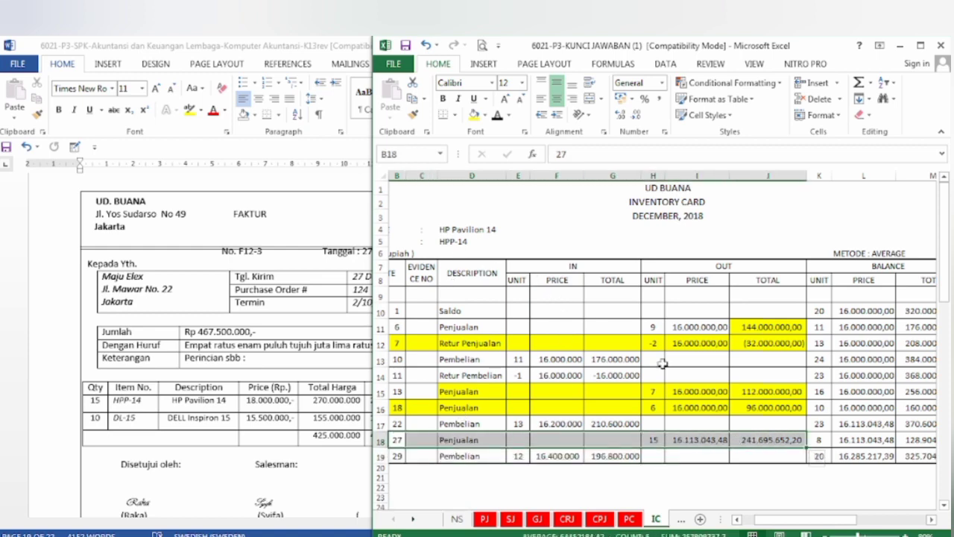
left_click(474, 116)
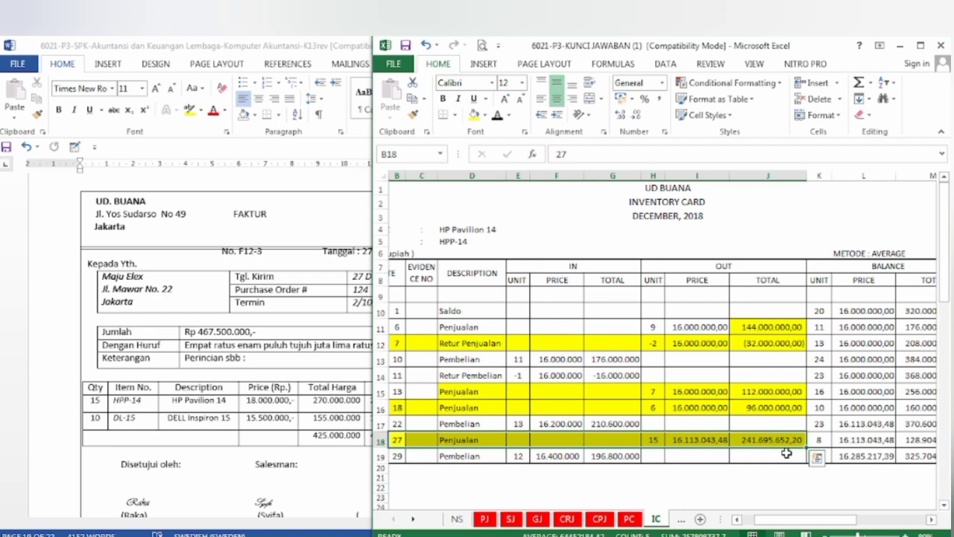
Step: Fill the date 27 Penjualan row of the DELL Inspiron 15 card, B51:J51, with yellow
scroll(783, 451, "down", 9)
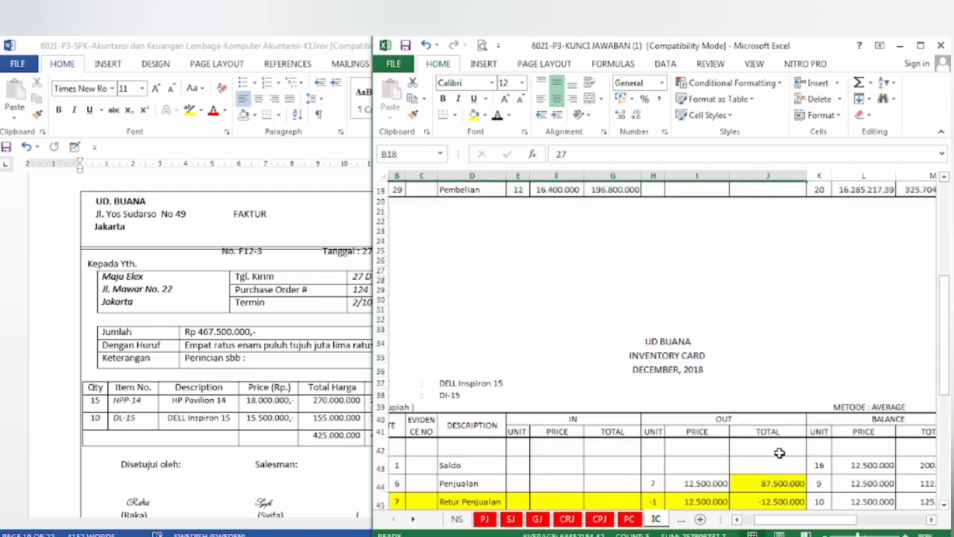
scroll(779, 448, "down", 2)
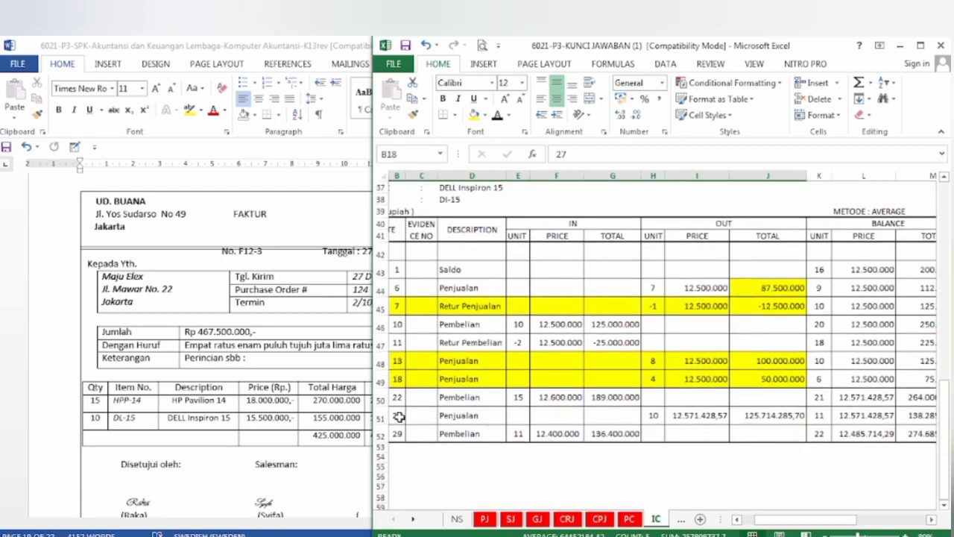
left_click_drag(399, 417, 775, 416)
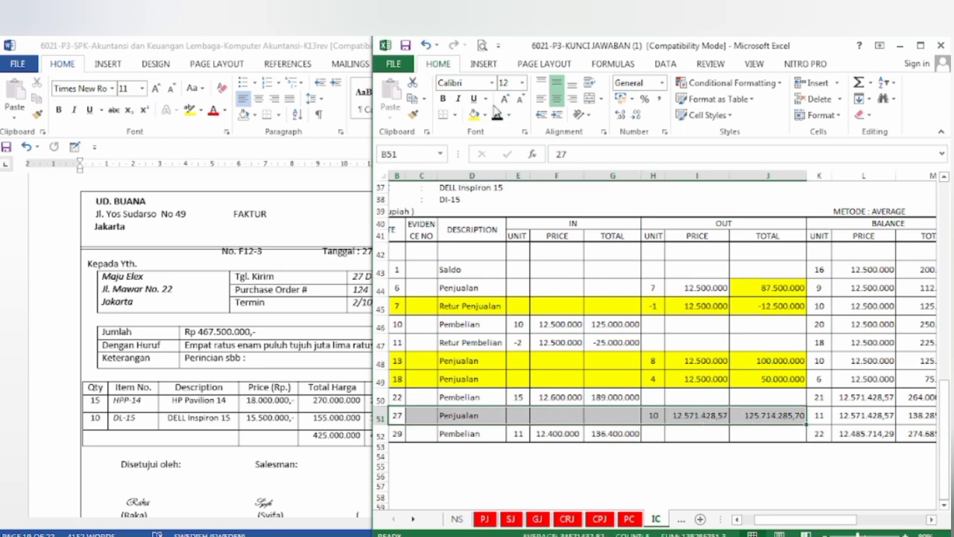
left_click(476, 116)
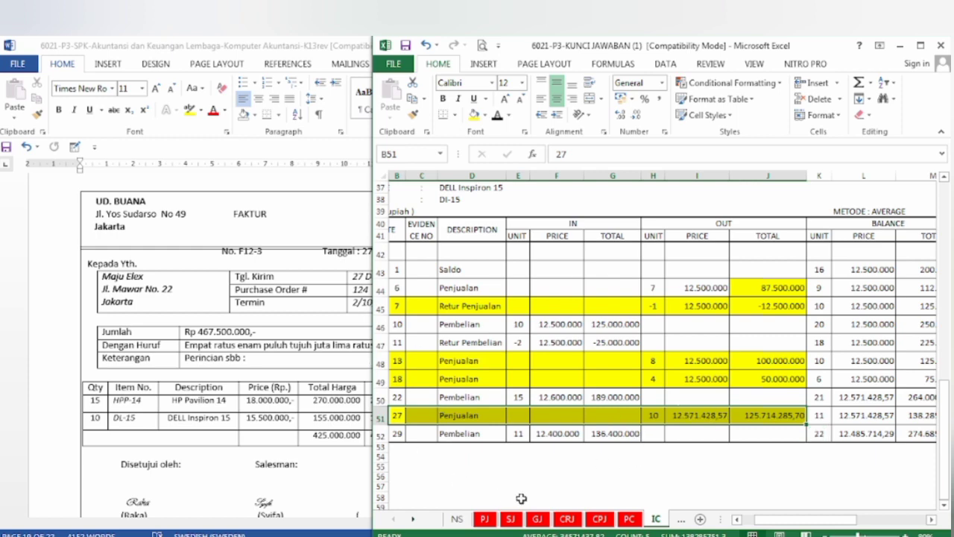
Step: On the GJ sheet, apply the black font colour to the F12-3 entry's 367.409.937,90 debit and credit amounts in H27:I28
left_click(539, 520)
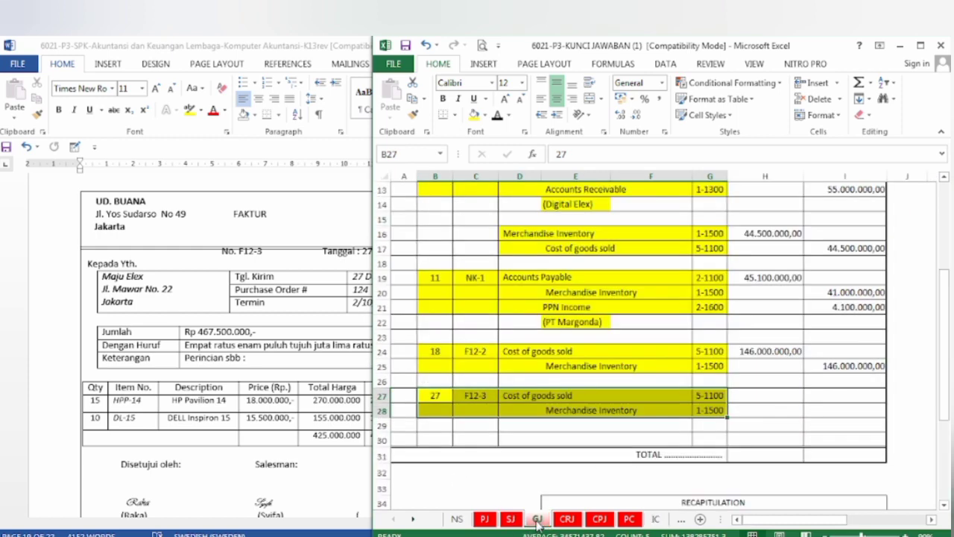
left_click(781, 403)
left_click_drag(781, 402, 838, 408)
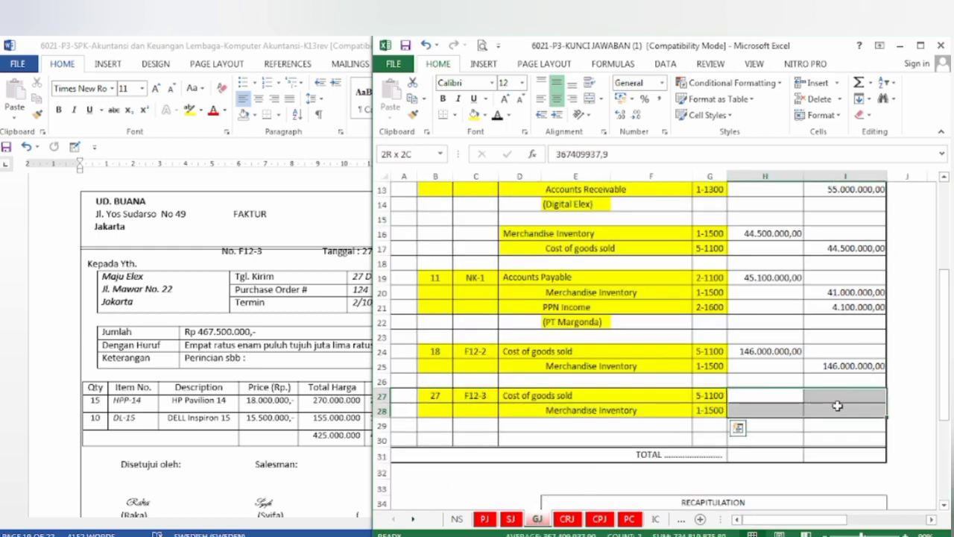
left_click(498, 116)
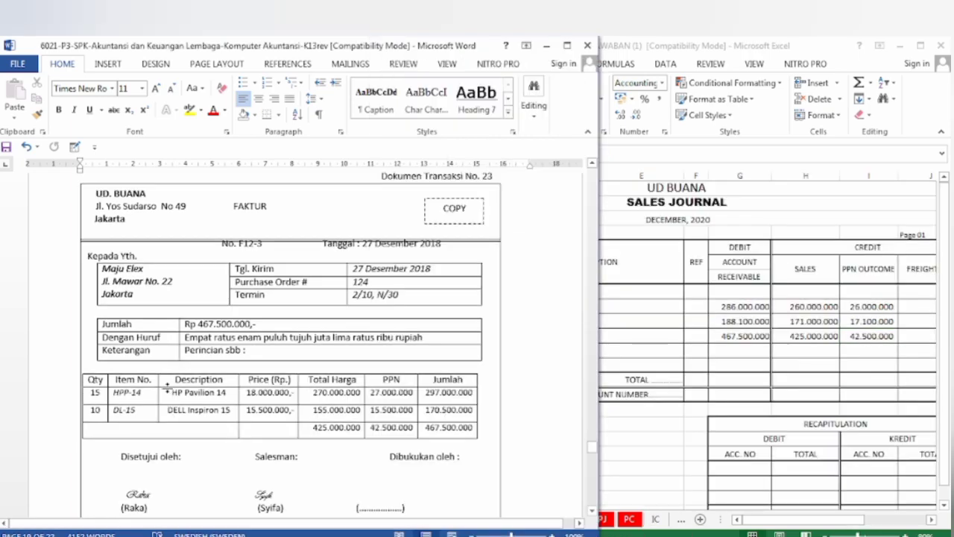
Step: Bring up Fa. Makmur's purchase invoice G11 in transaction document 24 and review its date, terms and item amounts
scroll(166, 384, "down", 5)
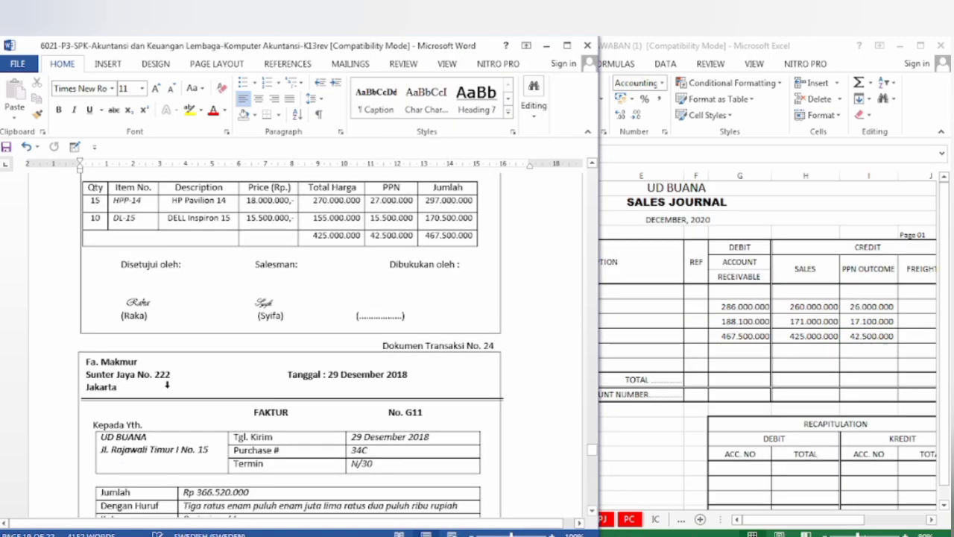
scroll(167, 385, "down", 4)
scroll(168, 388, "down", 1)
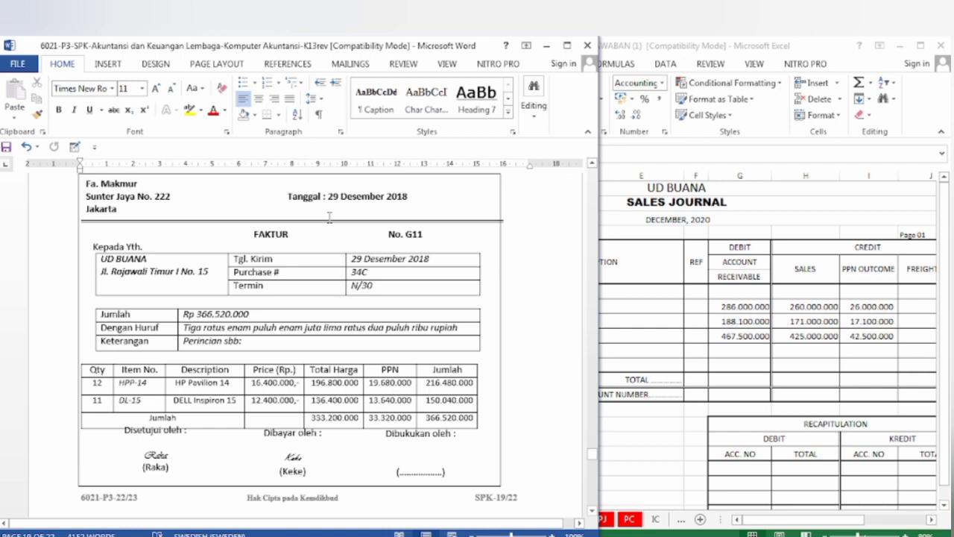
scroll(329, 217, "up", 1)
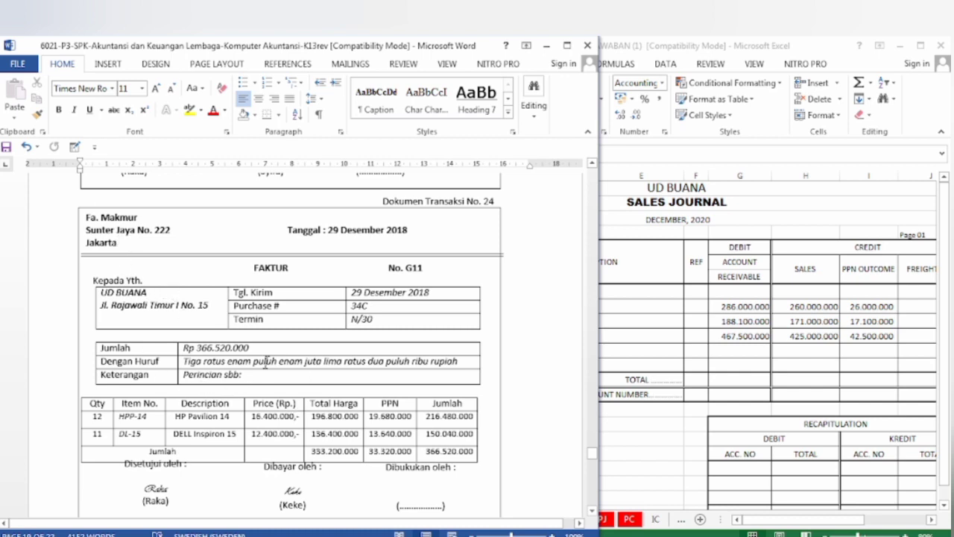
Step: On the PJ sheet, apply the black font colour to the date 29 entry's invoice number G11 and description Fa. MAKMUR in C11:D11
left_click(711, 395)
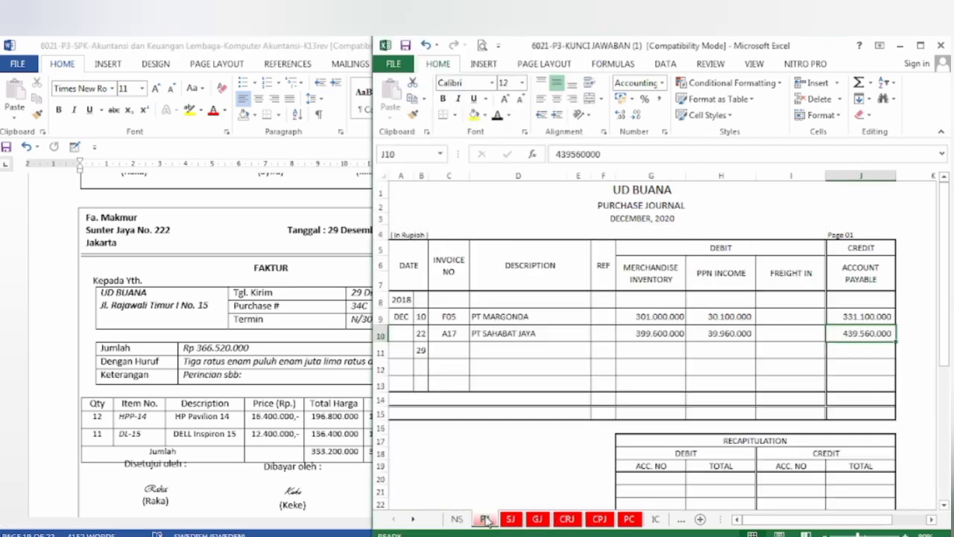
left_click(485, 519)
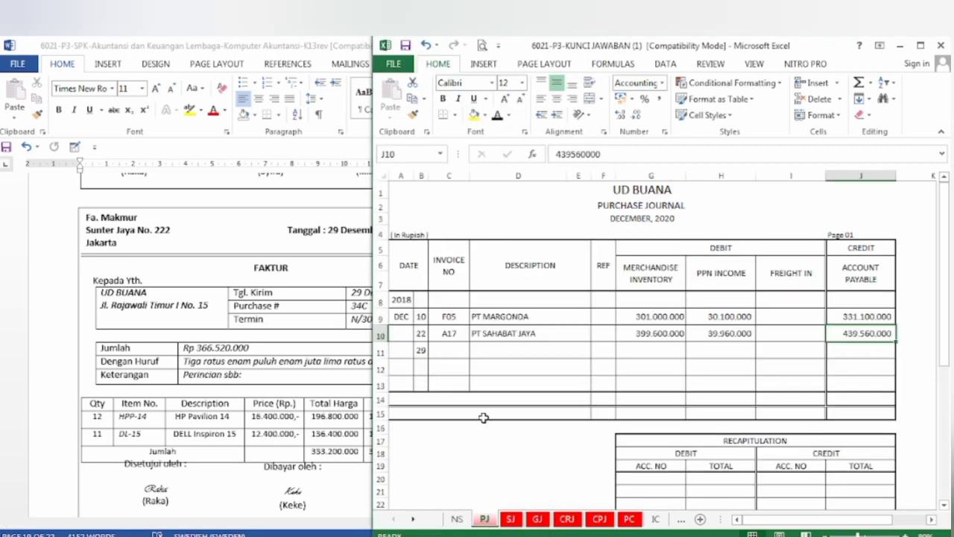
left_click(454, 350)
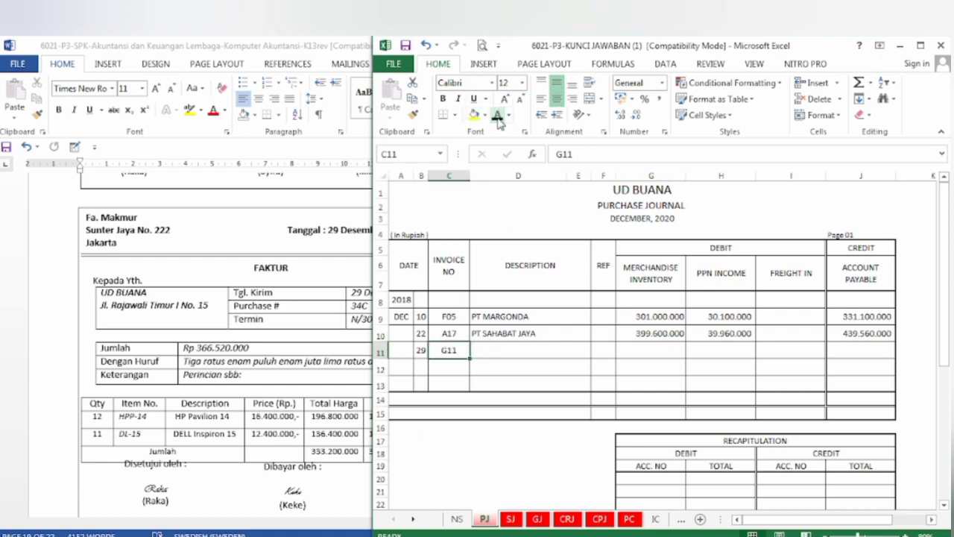
left_click(510, 352)
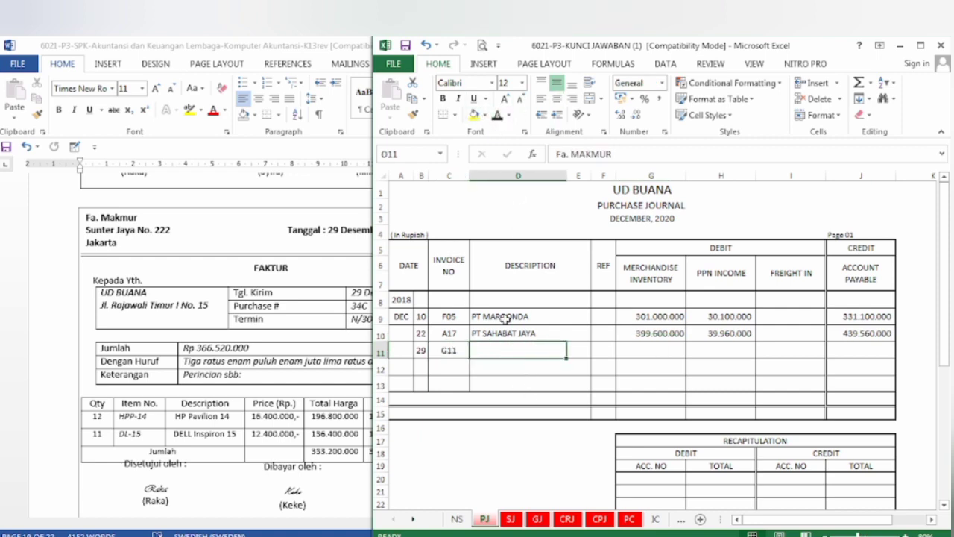
left_click(497, 117)
Step: Check invoice G11's totals and apply the black font colour to the 333.200.000 merchandise inventory and 33.320.000 PPN income amounts in G11:H11
left_click(353, 483)
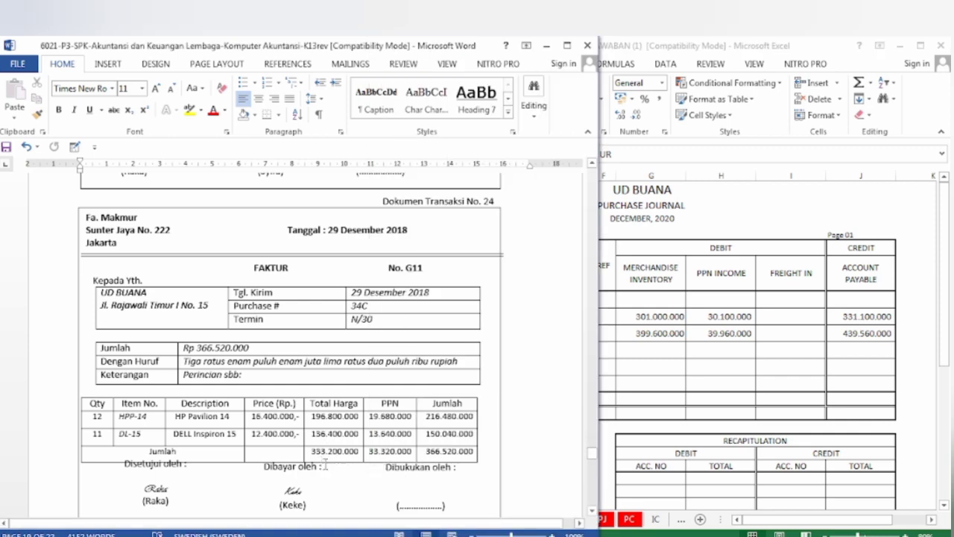
left_click(699, 381)
left_click(661, 348)
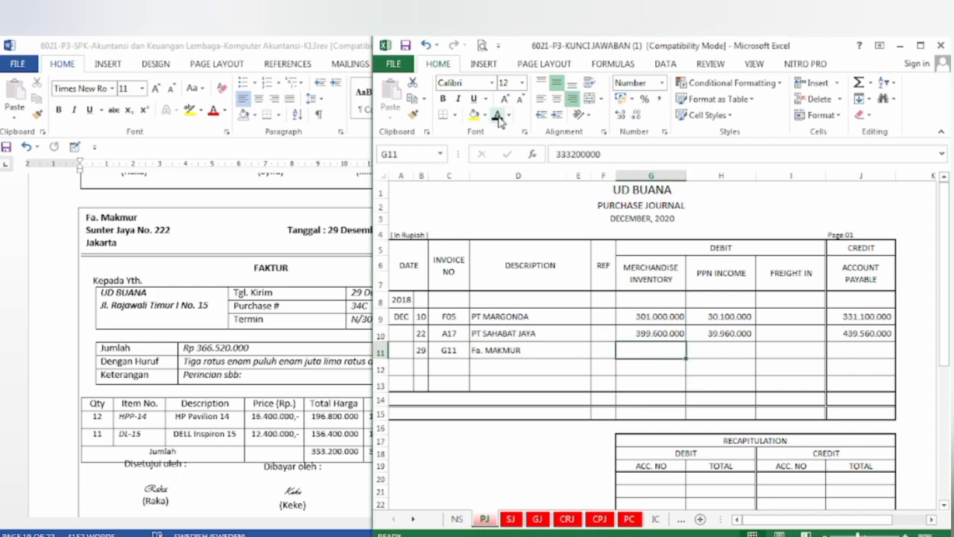
left_click(235, 457)
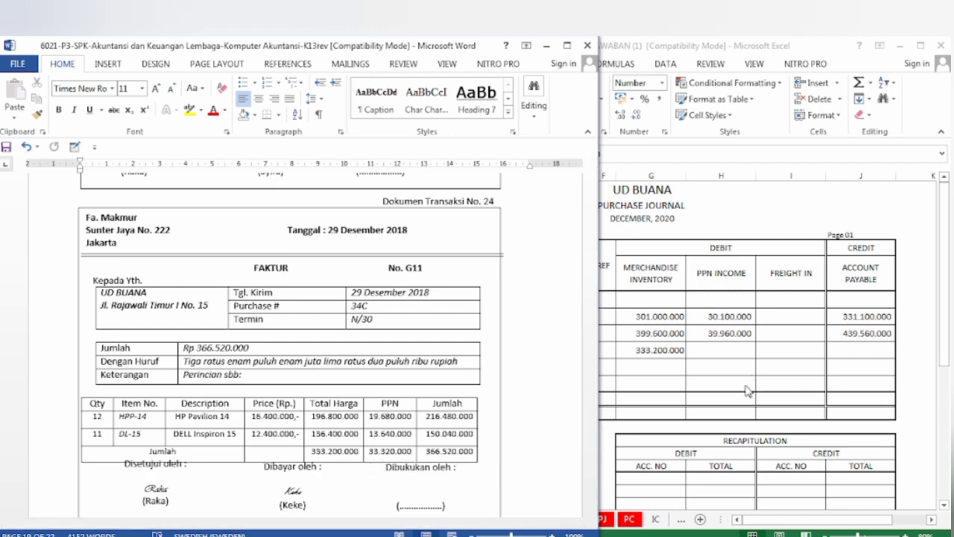
key("alt+Tab")
left_click(709, 349)
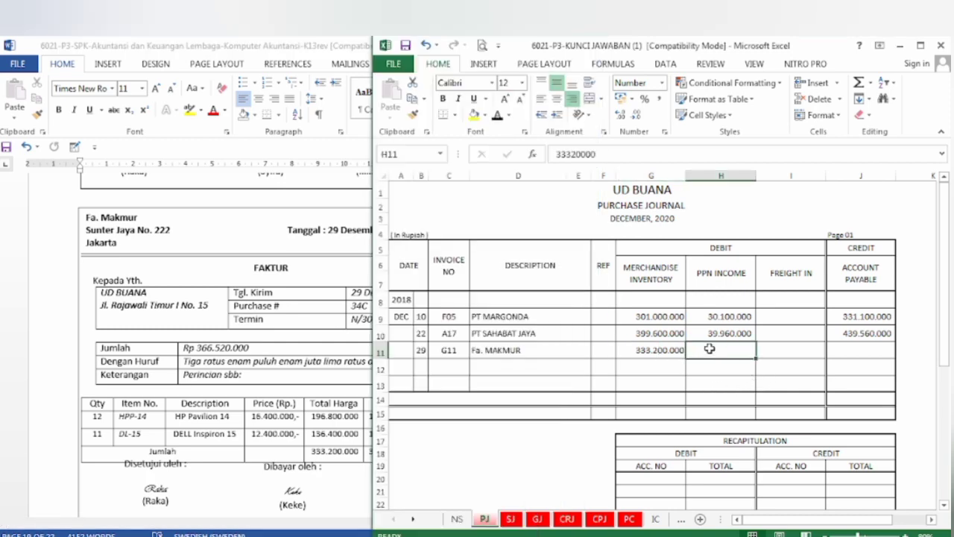
left_click(499, 118)
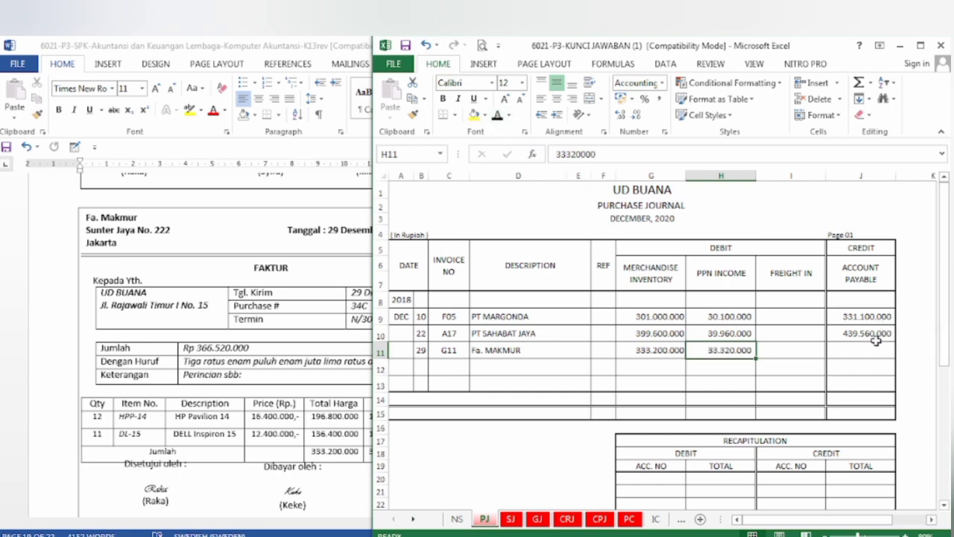
Step: Check the invoice G11 grand total and apply the black font colour to the 366.520.000 account payable amount in J11
left_click(861, 367)
left_click(258, 501)
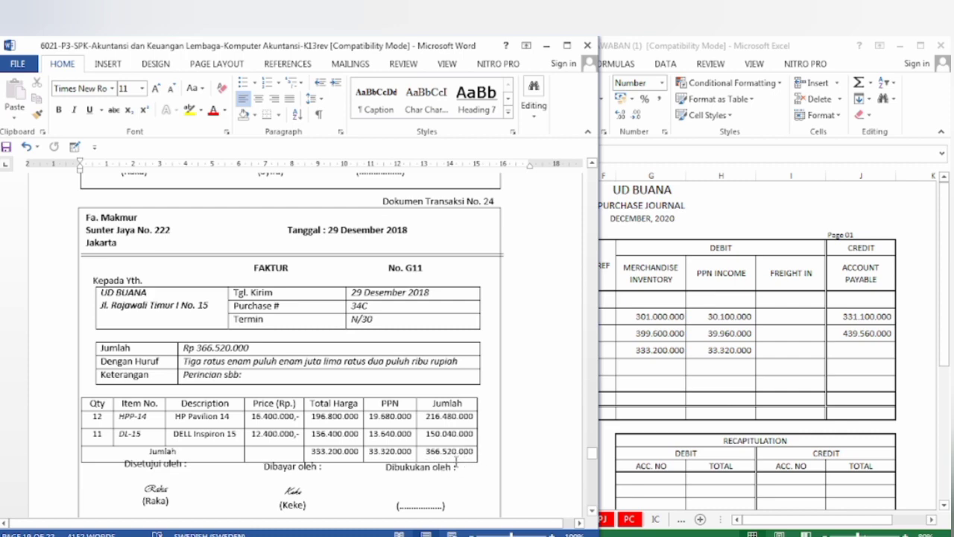
left_click(769, 411)
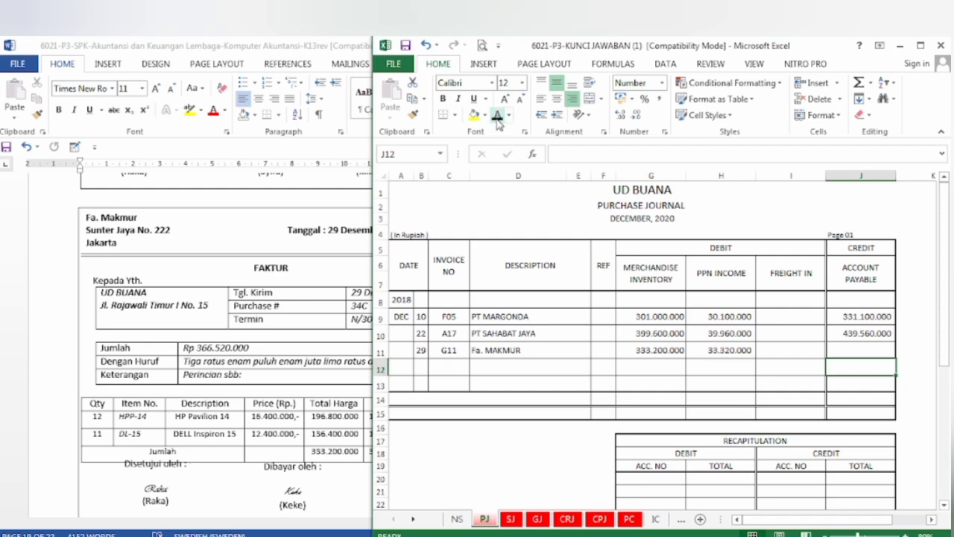
left_click(884, 350)
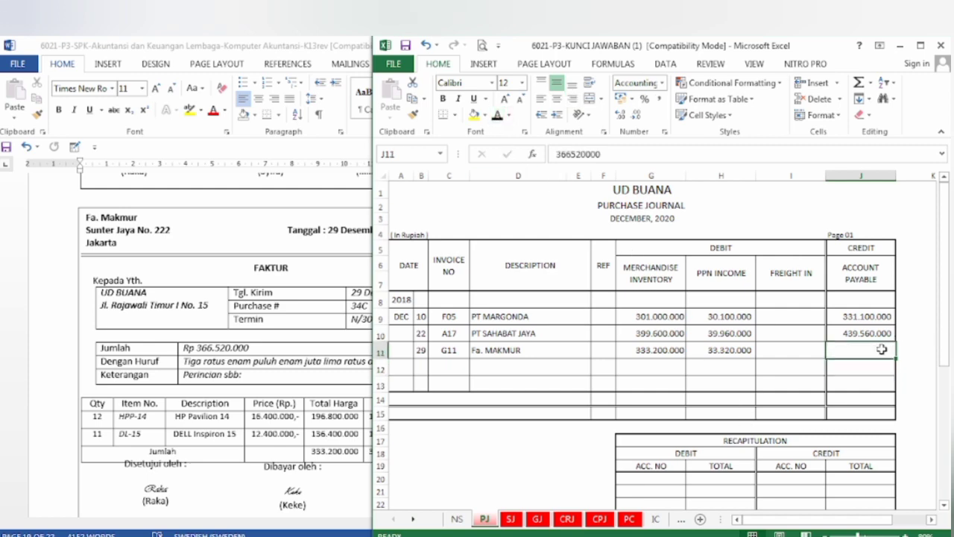
left_click(497, 117)
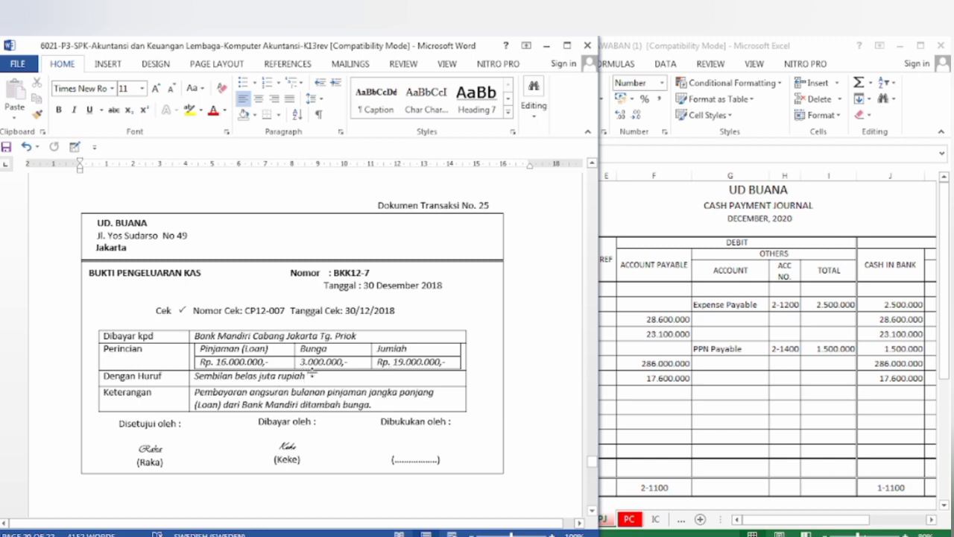
Step: On the CPJ sheet, apply the black font colour to date 30, evidence number BKK12-7 and description Pembayaran angsuran Bank in B16:D16
left_click(682, 475)
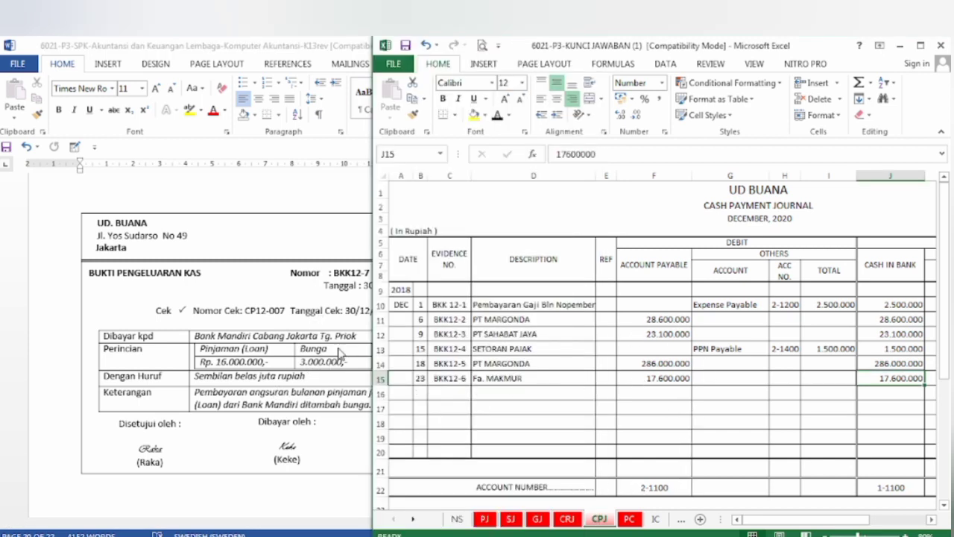
left_click(421, 394)
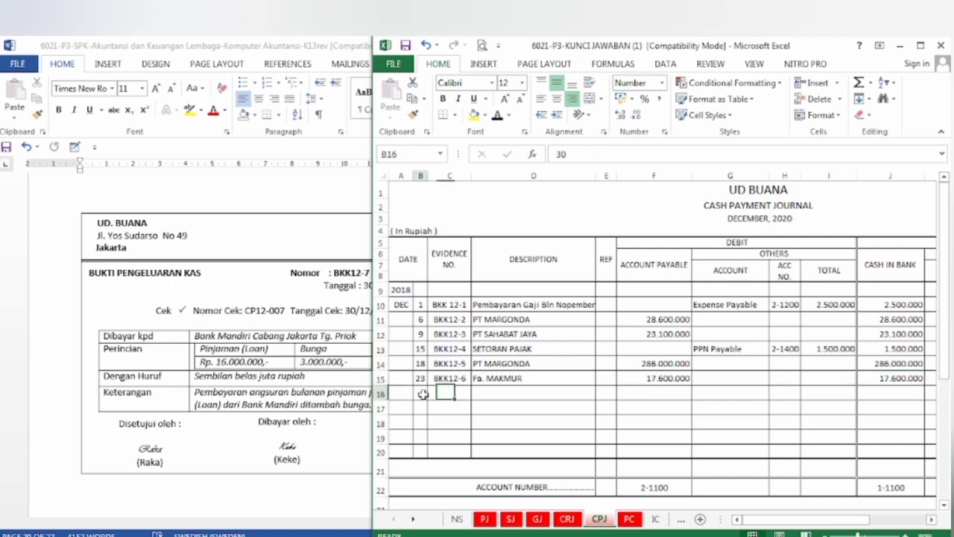
left_click(497, 115)
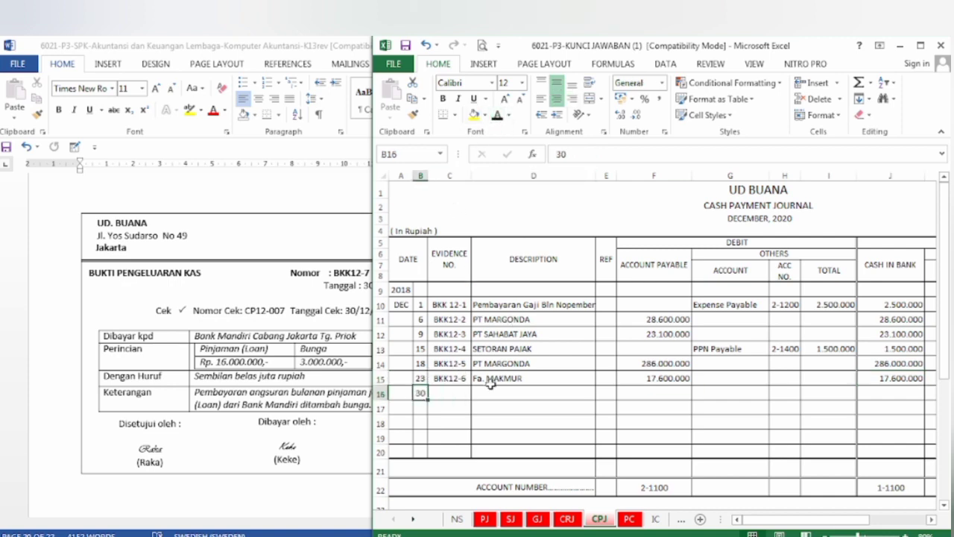
left_click(438, 393)
left_click(498, 115)
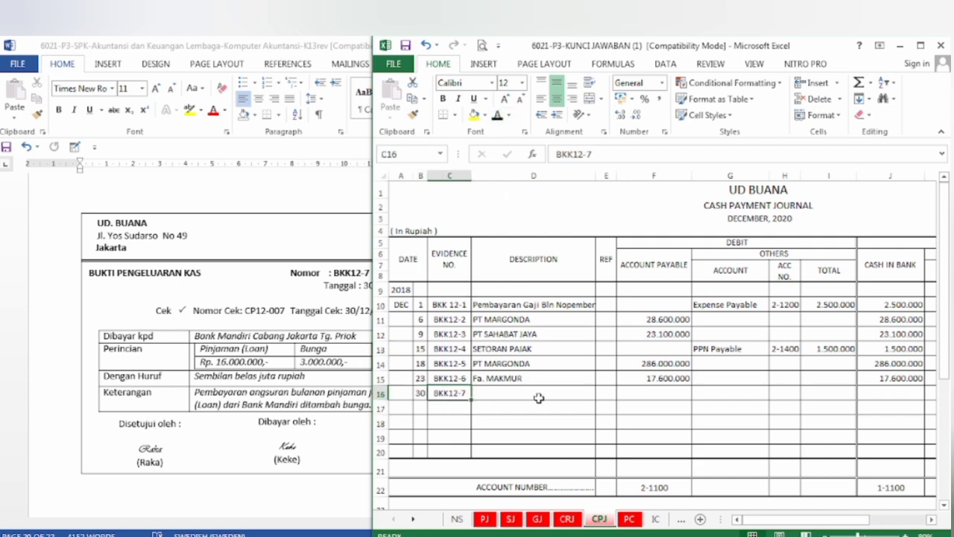
left_click(509, 394)
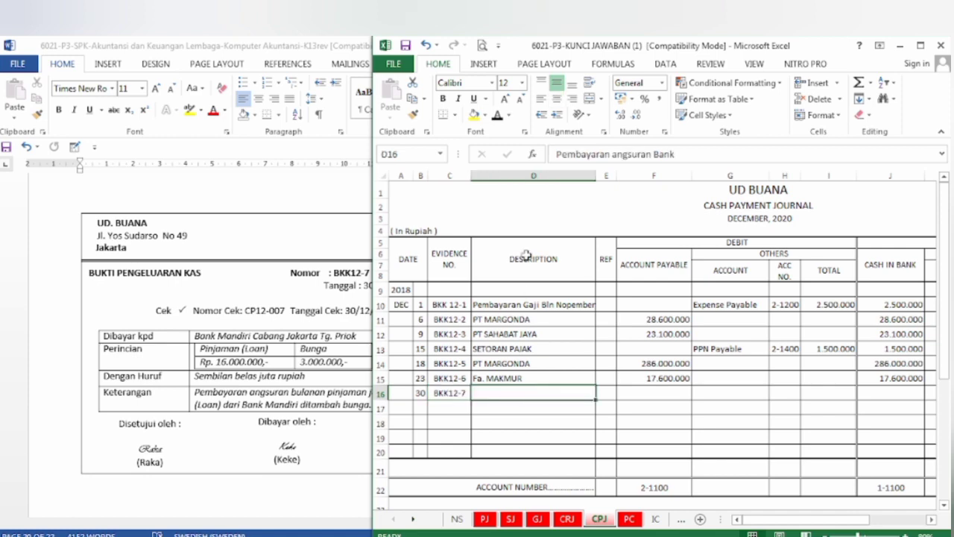
left_click(502, 115)
Step: Check voucher BKK12-7's loan breakdown and show Bank Mandiri Loan, account 2-2100 and 16.000.000 in black in G16:I16
left_click(202, 350)
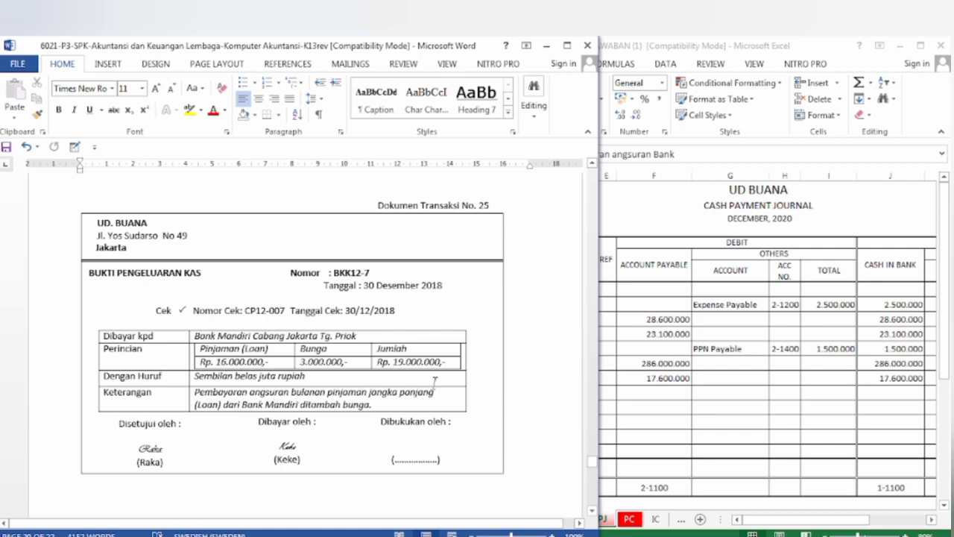
left_click(617, 417)
left_click(290, 388)
left_click(722, 398)
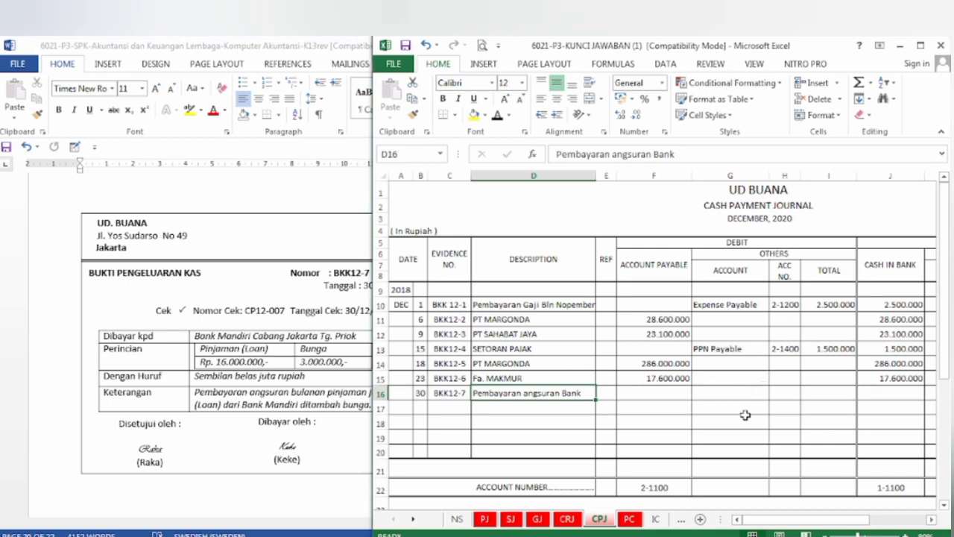
left_click(705, 398)
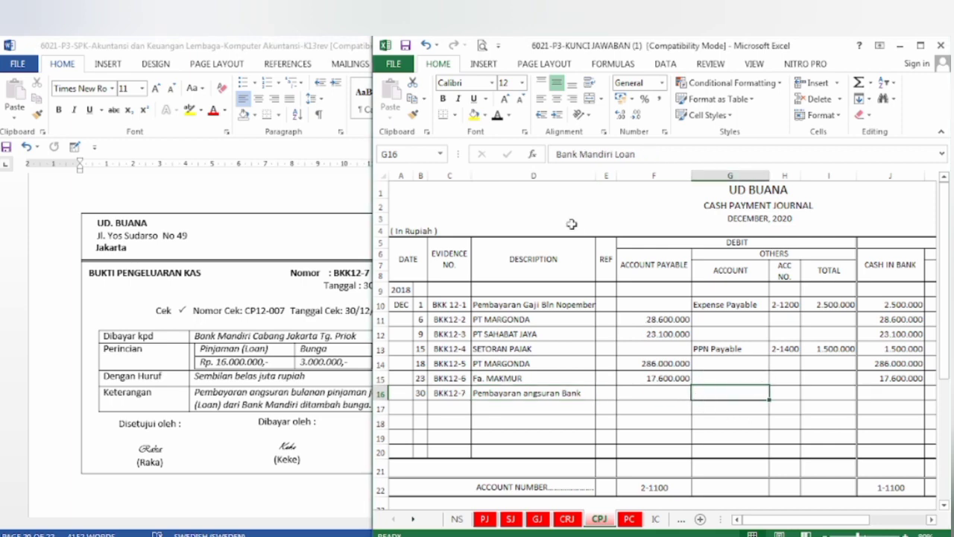
left_click(498, 116)
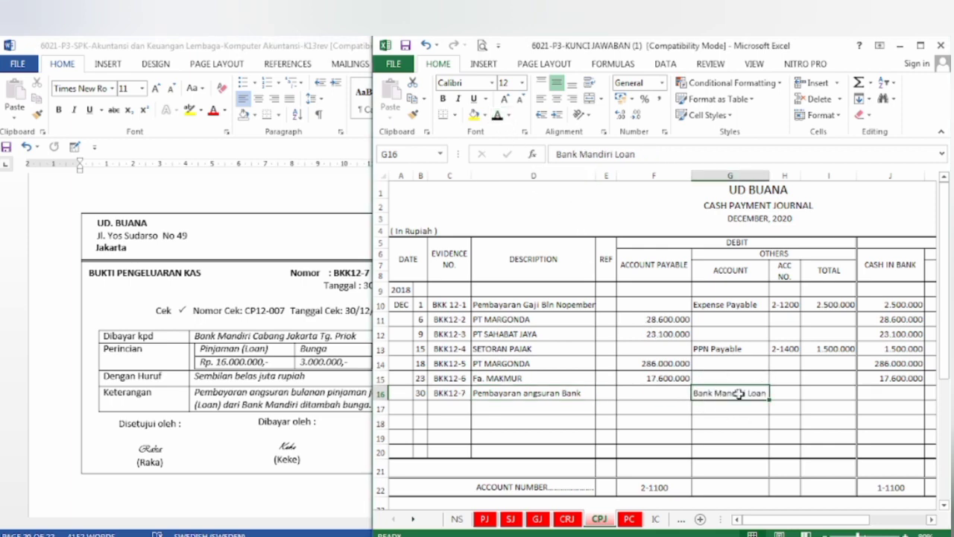
left_click(781, 394)
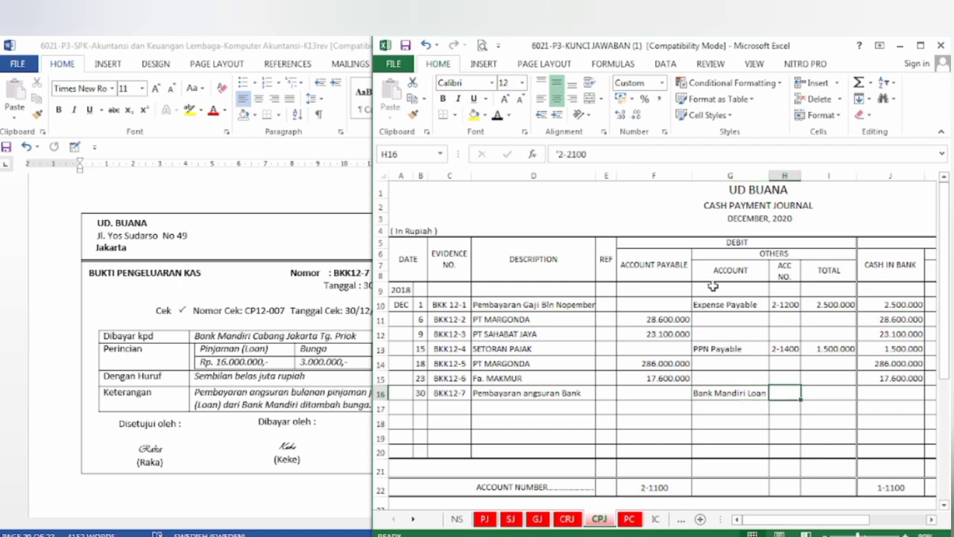
left_click(497, 115)
left_click(822, 397)
type("16000000")
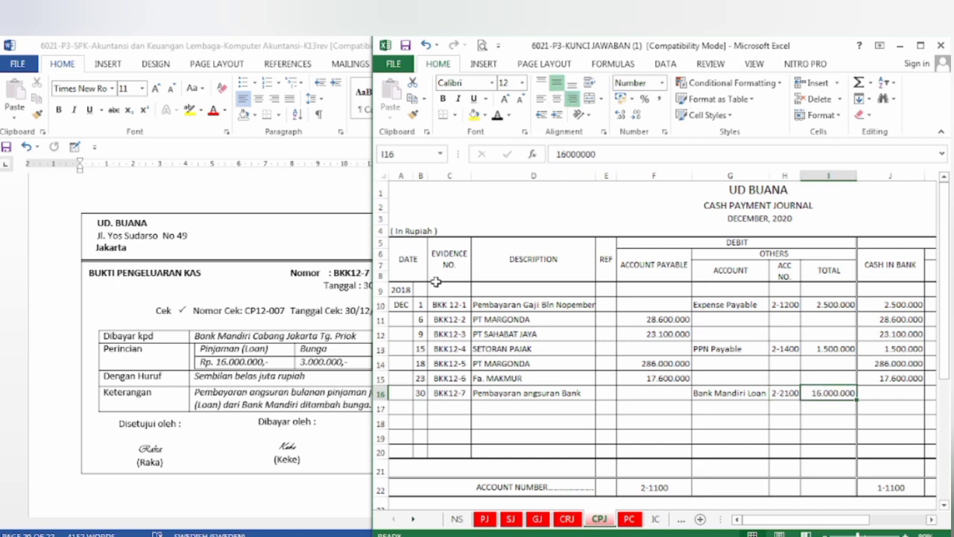
Step: Apply the black font colour to the Interest Expense line in G17:I17, with account 9-1100 and amount 3.000.000
left_click(723, 410)
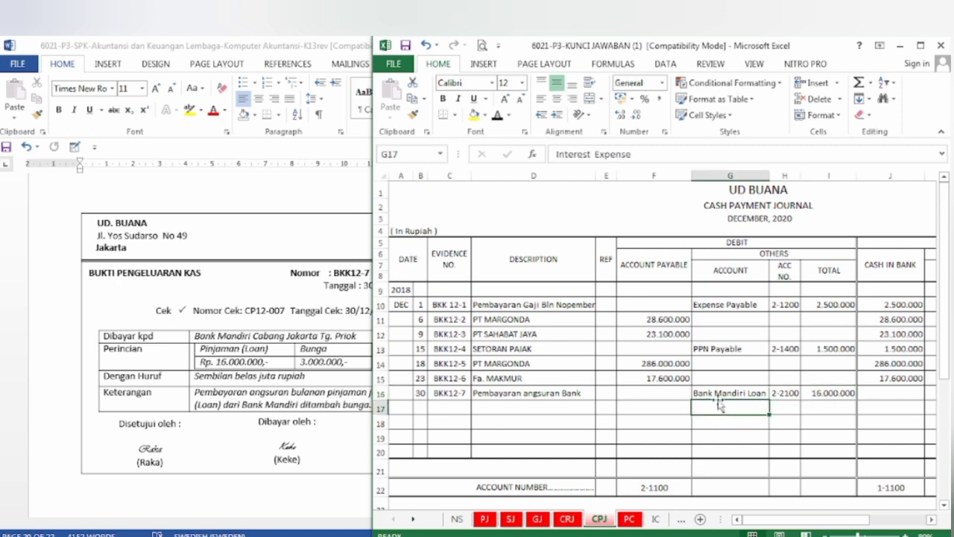
left_click(502, 117)
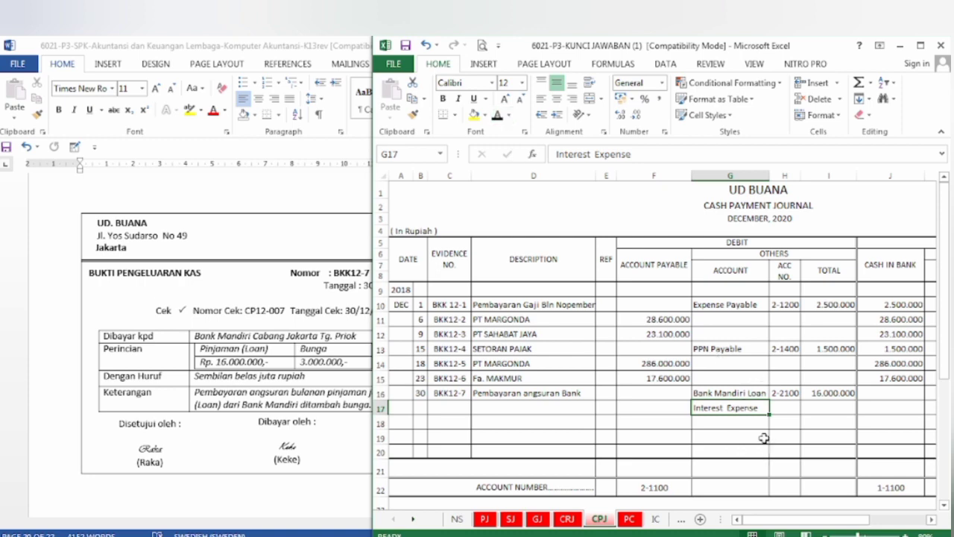
left_click(779, 405)
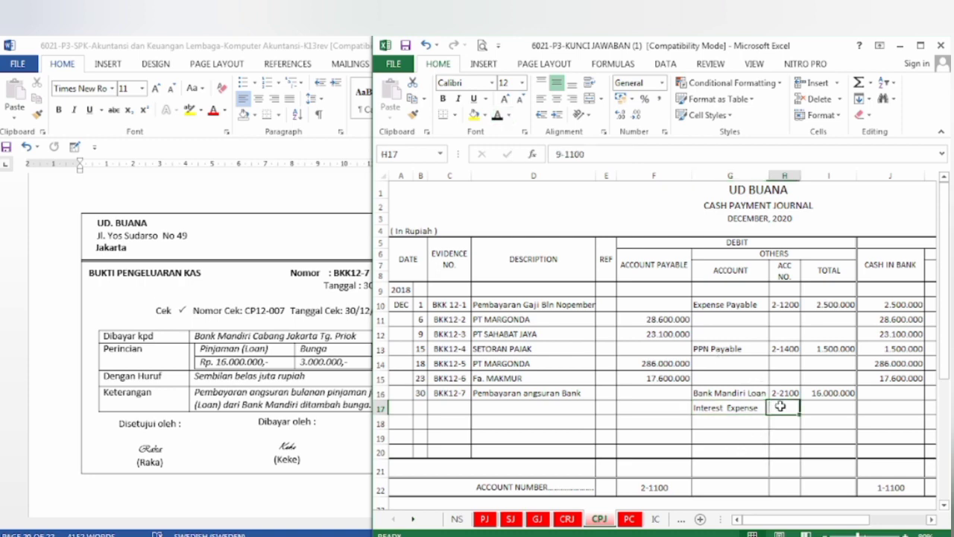
left_click(500, 117)
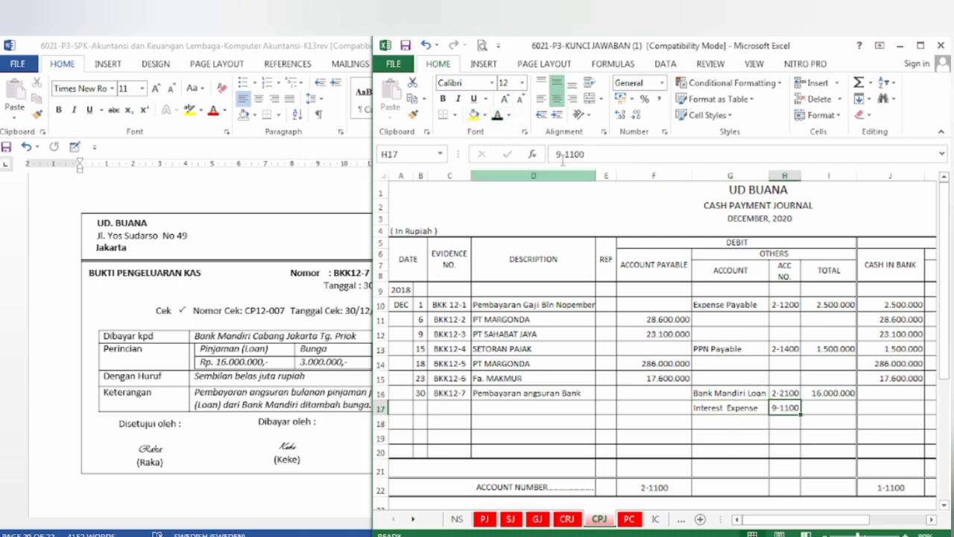
left_click(831, 410)
left_click(497, 116)
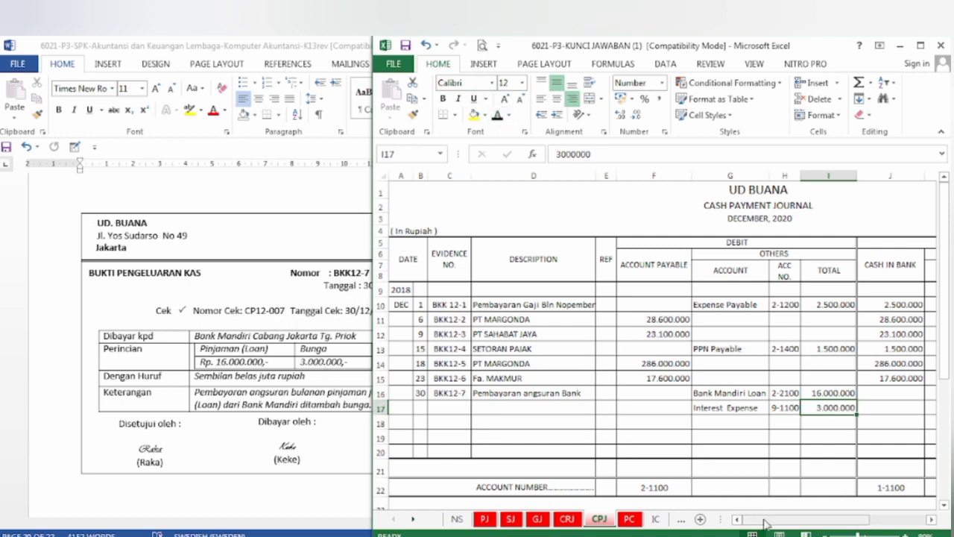
Step: Apply the black font colour to the loan instalment's 19.000.000 cash in bank credit in J17
left_click_drag(762, 520, 820, 529)
left_click(684, 394)
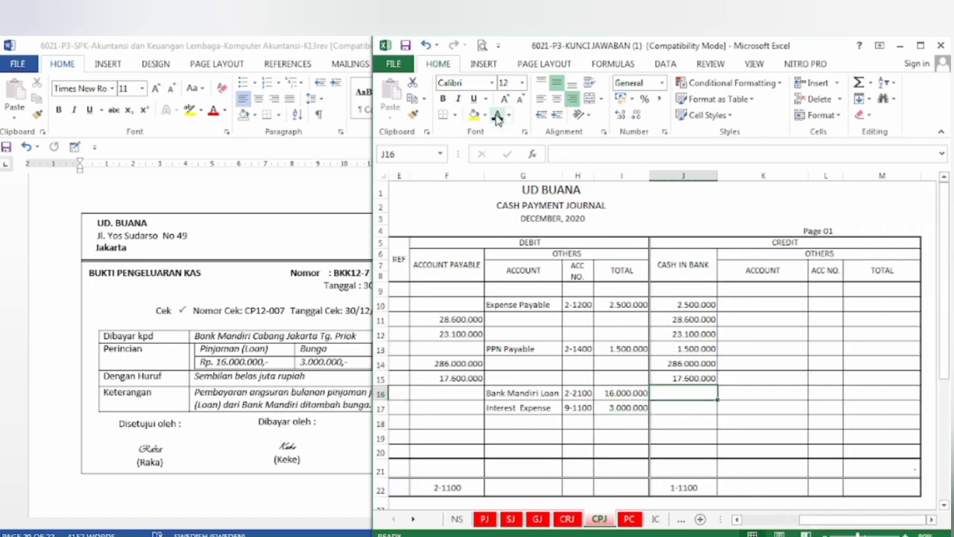
left_click(661, 407)
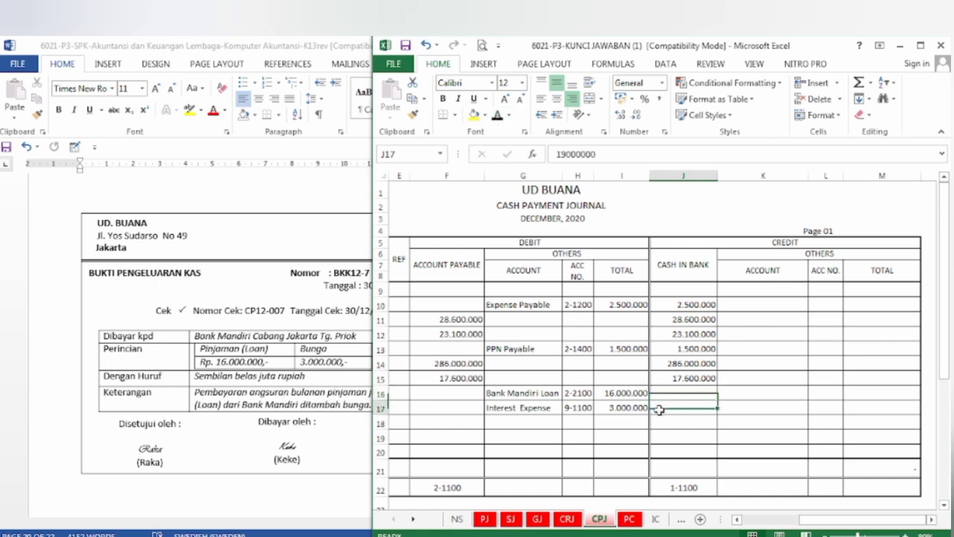
left_click(498, 115)
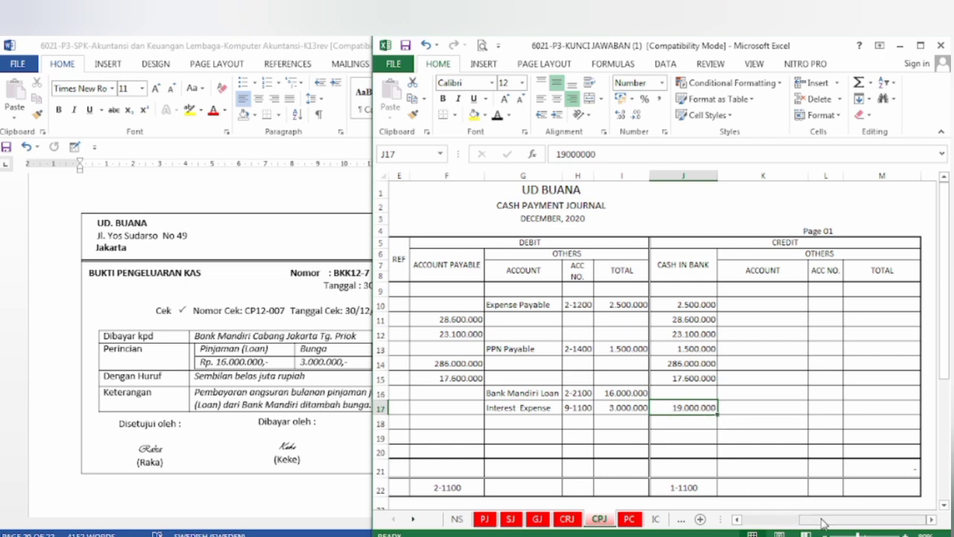
left_click_drag(822, 522, 764, 524)
Step: Switch to the Word exam document and return to its first page
left_click(318, 461)
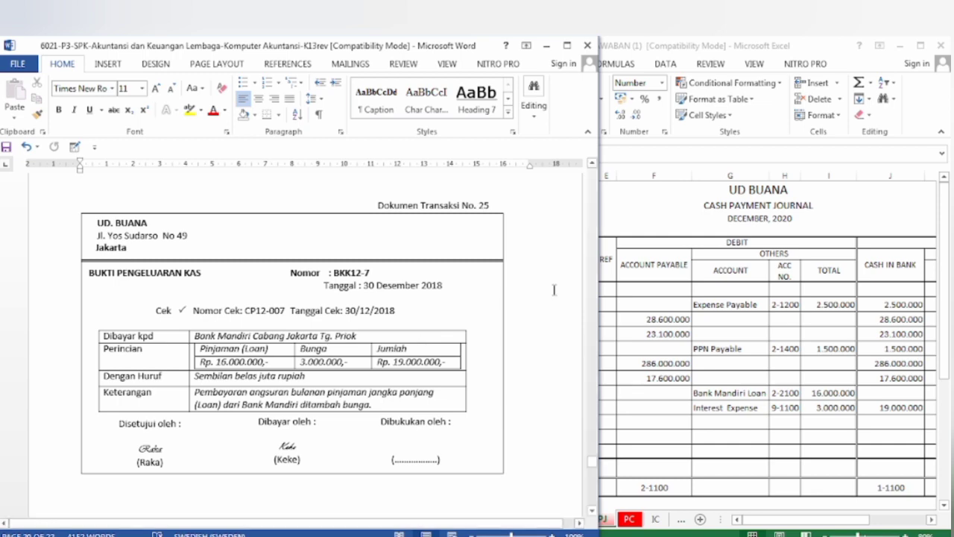
left_click_drag(589, 455, 594, 156)
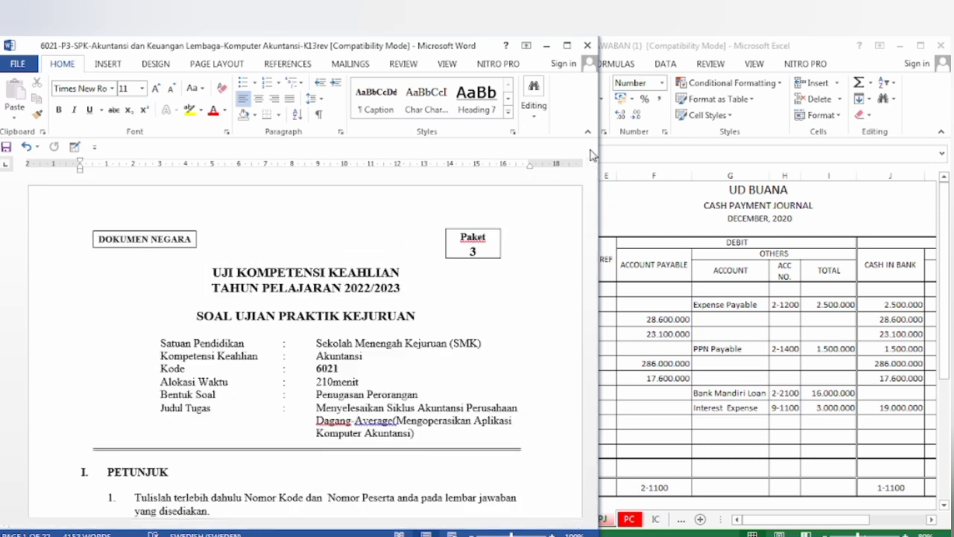